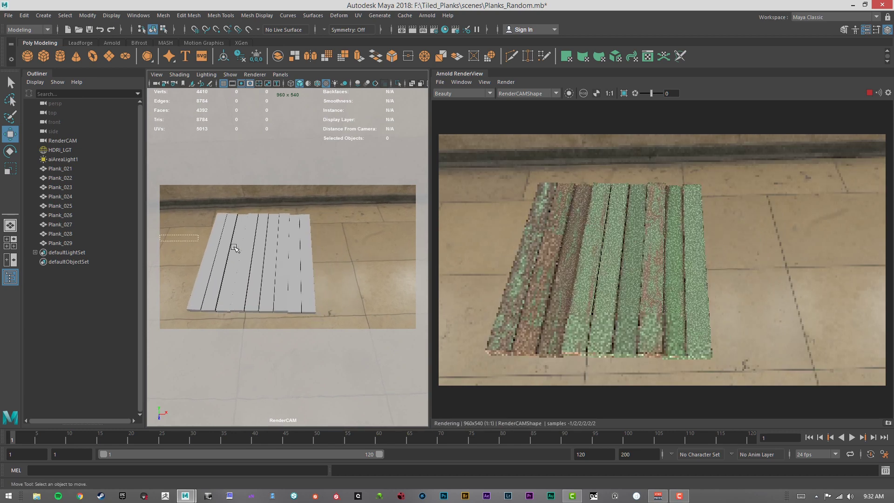
- Extend the planks into one long row by twice duplicating the whole set and placing the copies alongside it
{"action": "left_click_drag", "start_coordinate": [214, 321], "coordinate": [370, 247]}
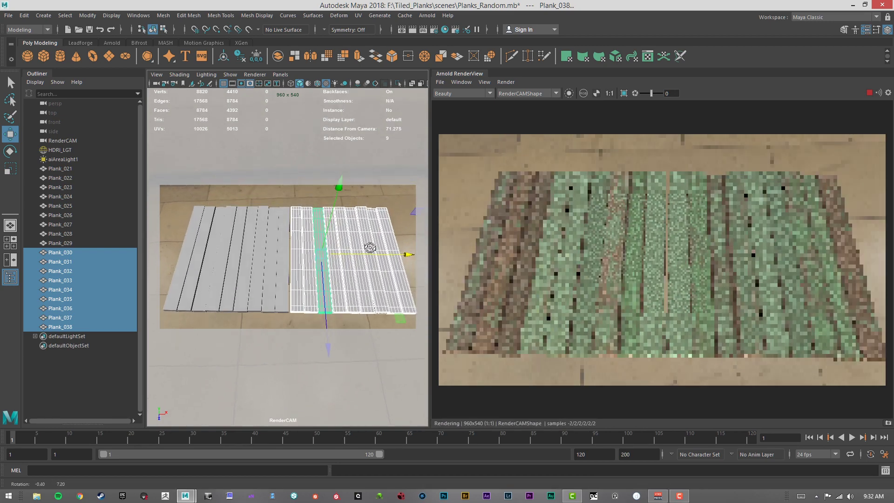
{"action": "right_click_drag", "start_coordinate": [370, 248], "coordinate": [341, 247], "text": "alt"}
{"action": "middle_click_drag", "start_coordinate": [321, 248], "coordinate": [312, 249], "text": "alt"}
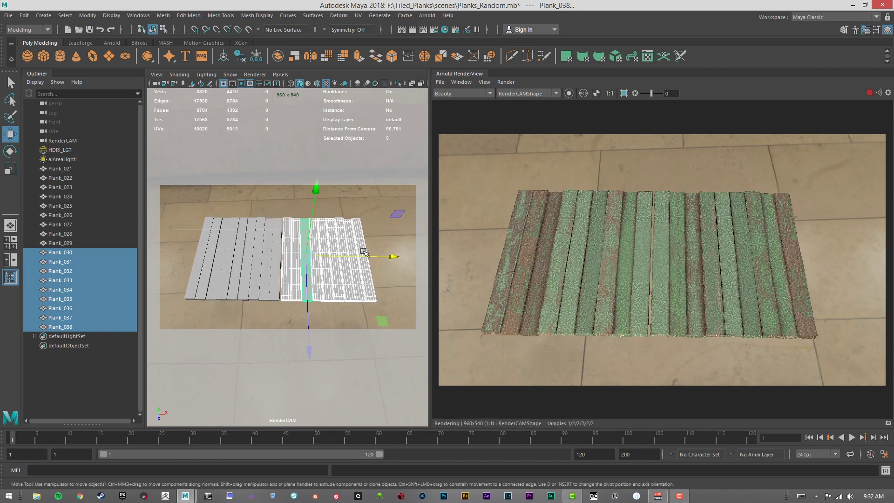
{"action": "left_click_drag", "start_coordinate": [156, 230], "coordinate": [453, 258]}
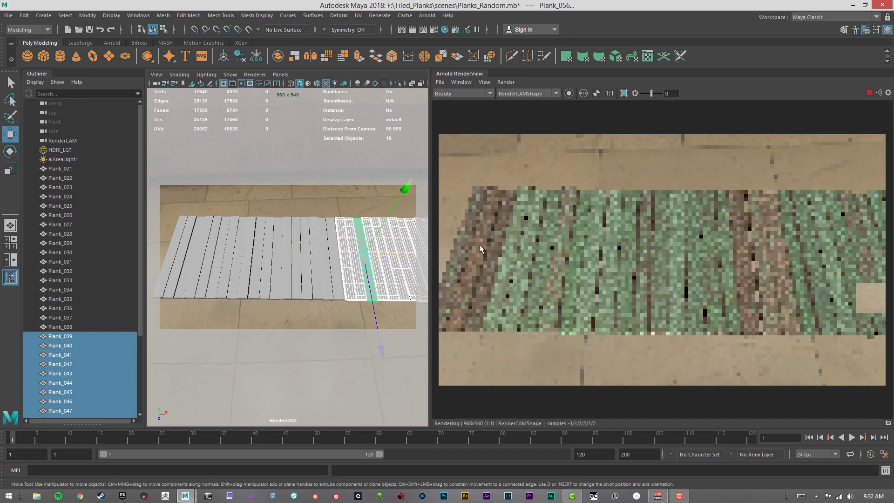
{"action": "left_click_drag", "start_coordinate": [279, 209], "coordinate": [209, 193], "text": "alt"}
{"action": "scroll", "coordinate": [209, 194], "scroll_direction": "down", "scroll_amount": 5}
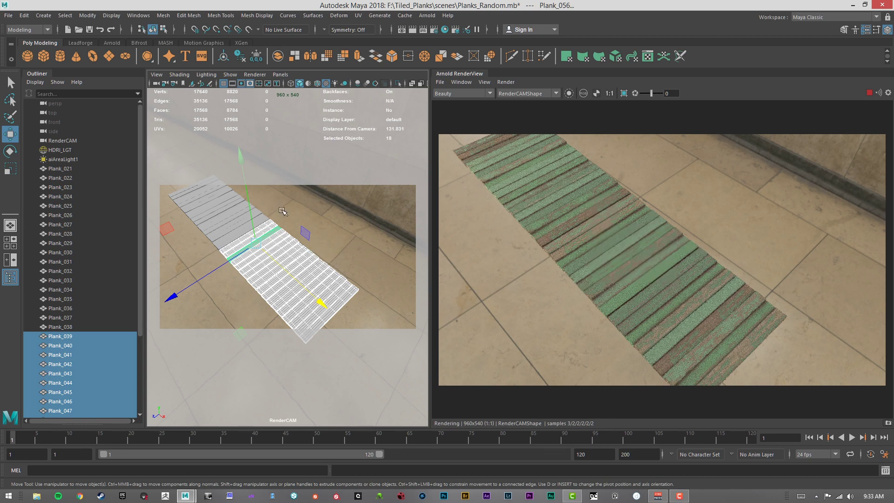
- Duplicate the entire plank row twice to form three parallel rows and check the resulting floor from several angles
{"action": "left_click", "coordinate": [332, 218]}
{"action": "mouse_move", "coordinate": [311, 246]}
{"action": "left_mouse_down", "text": "alt"}
{"action": "mouse_move", "coordinate": [371, 244]}
{"action": "mouse_move", "coordinate": [325, 256]}
{"action": "left_mouse_up", "text": "alt"}
{"action": "left_click_drag", "start_coordinate": [176, 212], "coordinate": [385, 272]}
{"action": "left_click_drag", "start_coordinate": [298, 255], "coordinate": [309, 208], "text": "alt"}
{"action": "key", "text": "ctrl+d"}
{"action": "key", "text": "ctrl+d"}
{"action": "left_click", "coordinate": [387, 233]}
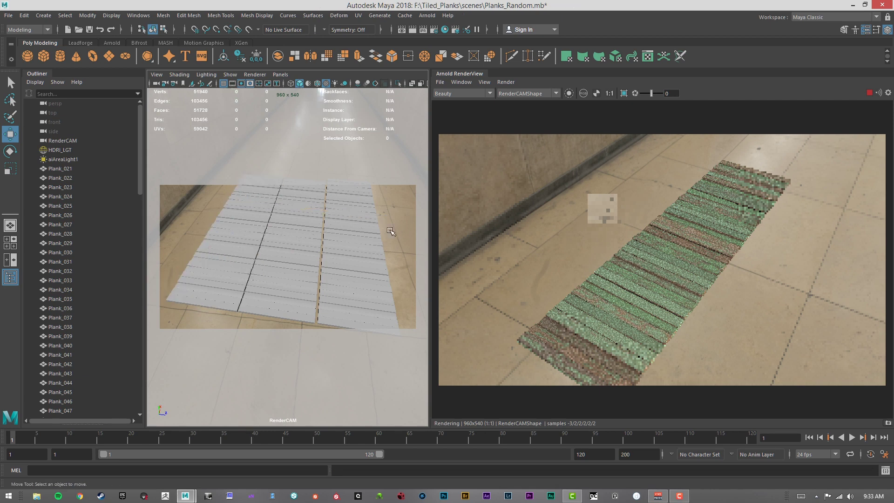
{"action": "left_click_drag", "start_coordinate": [391, 233], "coordinate": [319, 238], "text": "alt"}
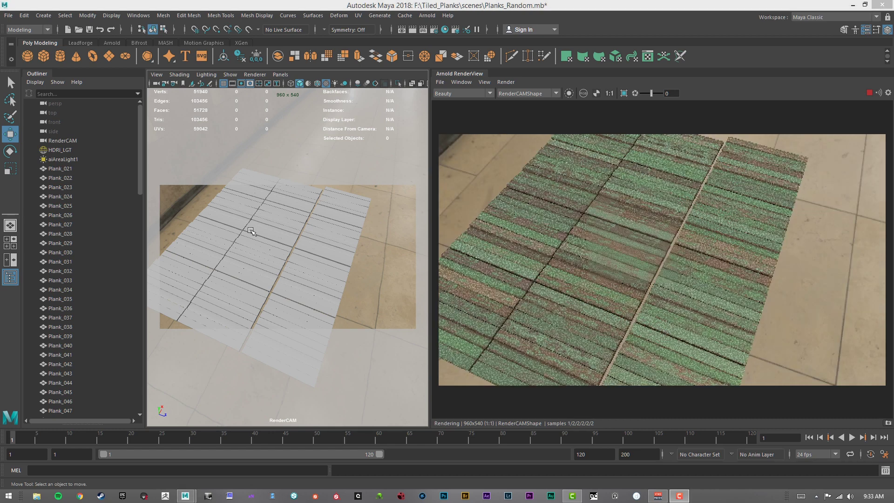
{"action": "left_click_drag", "start_coordinate": [360, 278], "coordinate": [261, 261], "text": "alt"}
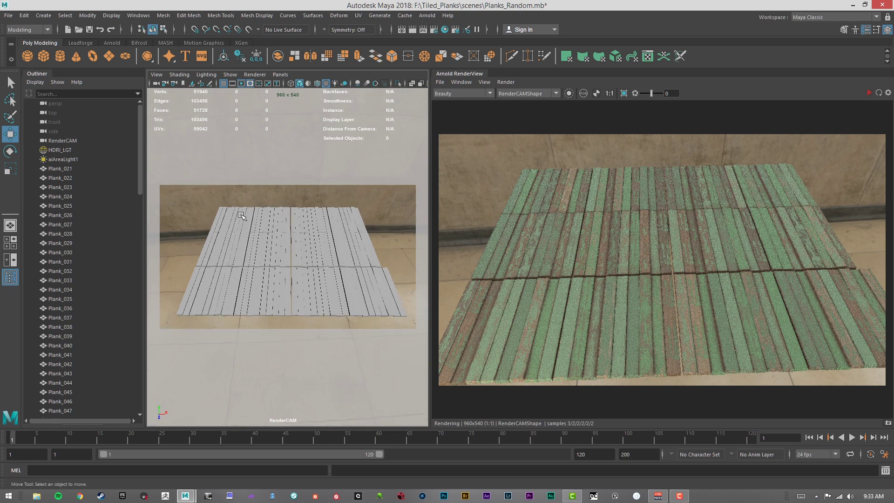
- Delete the surplus planks, keeping only Plank_023, 024, 025, 026, 028 and 029
{"action": "left_click_drag", "start_coordinate": [177, 195], "coordinate": [239, 292]}
{"action": "key", "text": "Delete"}
{"action": "key", "text": "Delete"}
{"action": "key", "text": "Delete"}
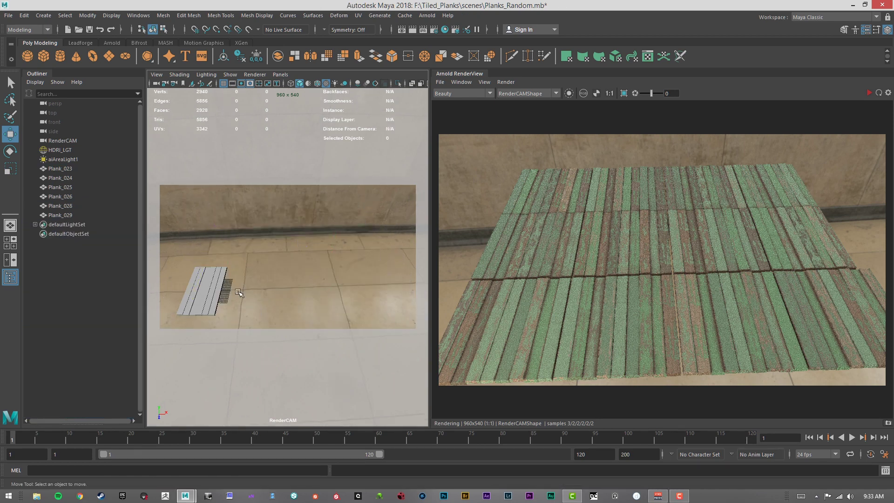
- Frame the six remaining planks in the render camera, preview them in the live Arnold render, and stop rendering
{"action": "key", "text": "a"}
{"action": "right_click_drag", "start_coordinate": [247, 269], "coordinate": [219, 239], "text": "alt"}
{"action": "left_click_drag", "start_coordinate": [203, 236], "coordinate": [361, 250]}
{"action": "left_click", "coordinate": [868, 92]}
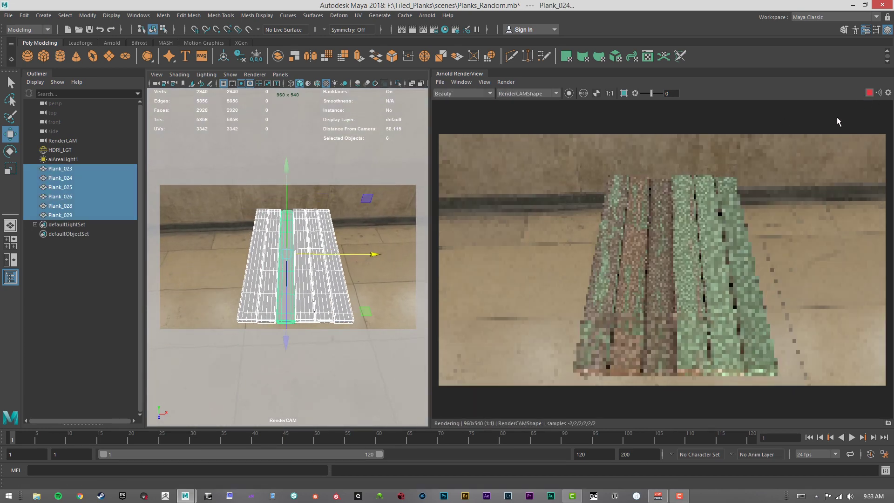
{"action": "left_click_drag", "start_coordinate": [367, 246], "coordinate": [394, 264], "text": "alt"}
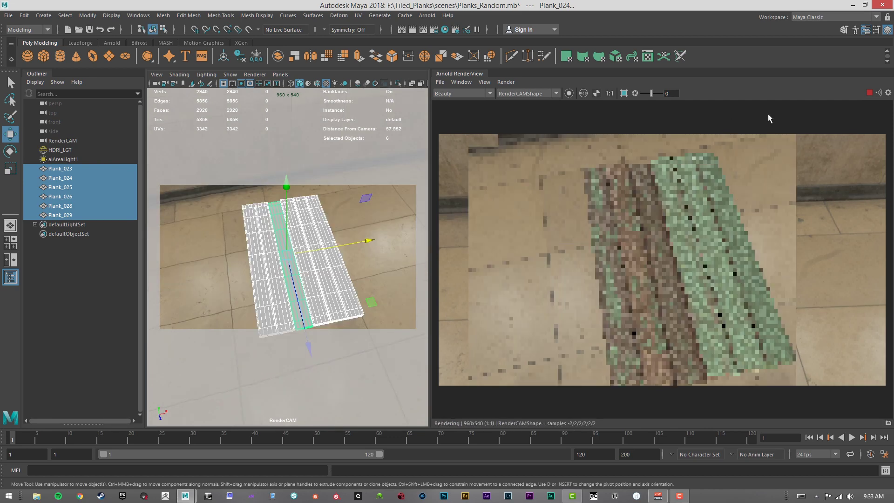
{"action": "left_click", "coordinate": [868, 93]}
{"action": "middle_click_drag", "start_coordinate": [383, 241], "coordinate": [359, 229], "text": "alt"}
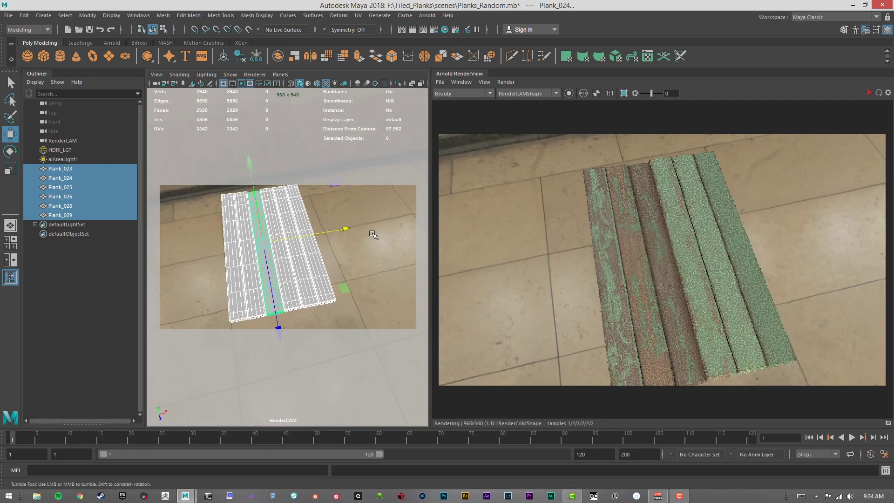
{"action": "left_click_drag", "start_coordinate": [374, 234], "coordinate": [347, 215], "text": "alt"}
{"action": "left_click", "coordinate": [371, 209]}
- Open the Hypershade and examine the Dirt and Paint_Wood_MIX shader graphs
{"action": "left_click", "coordinate": [441, 57]}
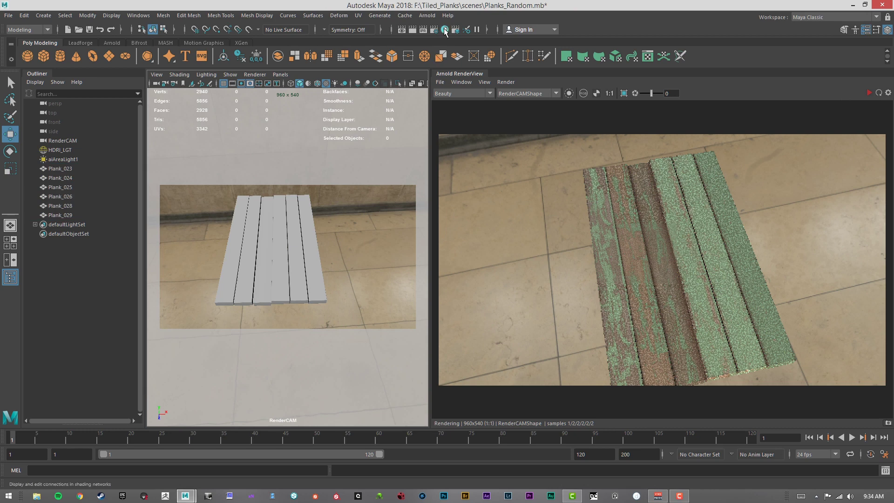
{"action": "left_click_drag", "start_coordinate": [893, 28], "coordinate": [532, 21]}
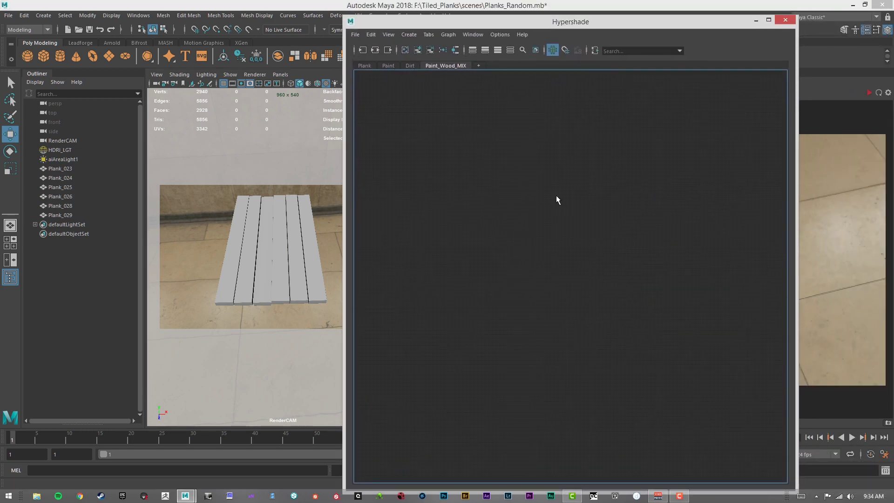
{"action": "left_click", "coordinate": [410, 65]}
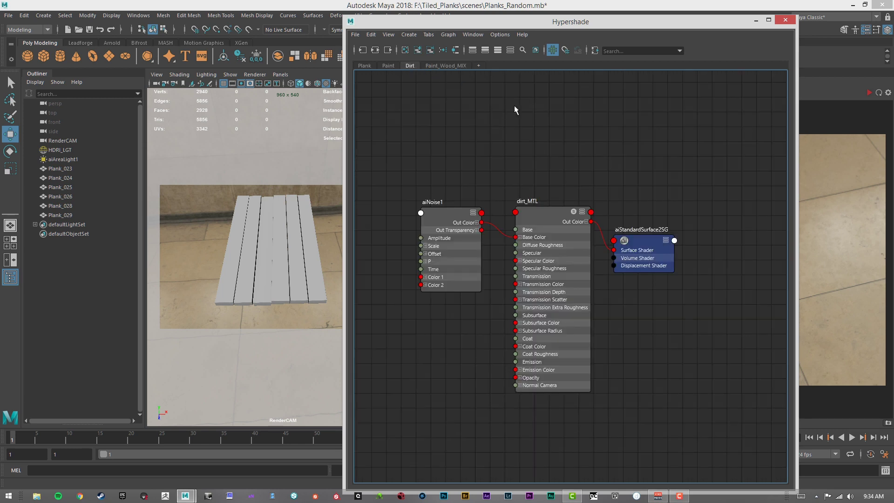
{"action": "left_click", "coordinate": [446, 66]}
{"action": "right_click_drag", "start_coordinate": [400, 169], "coordinate": [531, 180], "text": "alt"}
{"action": "middle_click_drag", "start_coordinate": [557, 192], "coordinate": [647, 207], "text": "alt"}
{"action": "right_click_drag", "start_coordinate": [455, 192], "coordinate": [745, 217], "text": "alt"}
{"action": "middle_click_drag", "start_coordinate": [631, 213], "coordinate": [344, 137], "text": "alt"}
{"action": "middle_click_drag", "start_coordinate": [678, 221], "coordinate": [505, 156], "text": "alt"}
{"action": "right_click_drag", "start_coordinate": [558, 187], "coordinate": [653, 194], "text": "alt"}
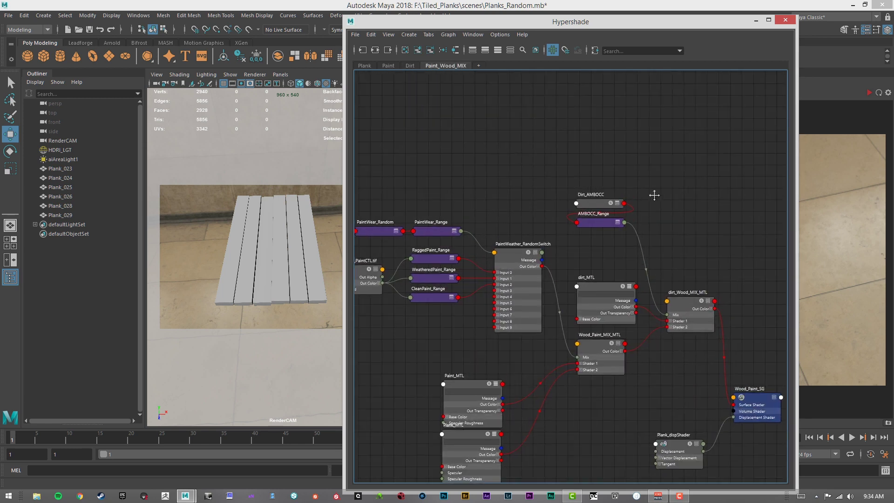
{"action": "middle_click_drag", "start_coordinate": [644, 229], "coordinate": [661, 184], "text": "alt"}
- Show the Plank shader graph beside the render view and start rendering a cropped region over the planks
{"action": "left_click_drag", "start_coordinate": [545, 28], "coordinate": [215, 20]}
{"action": "left_click", "coordinate": [568, 93]}
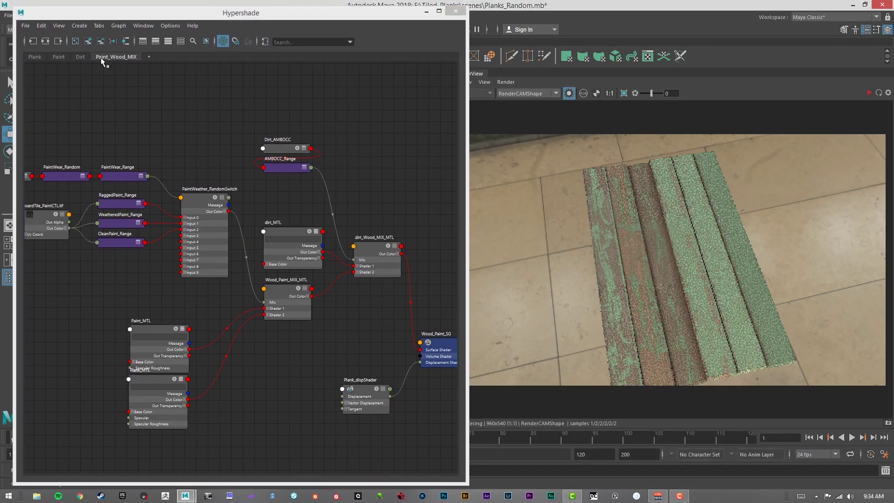
{"action": "left_click", "coordinate": [34, 56]}
{"action": "scroll", "coordinate": [216, 273], "scroll_direction": "up", "scroll_amount": 10}
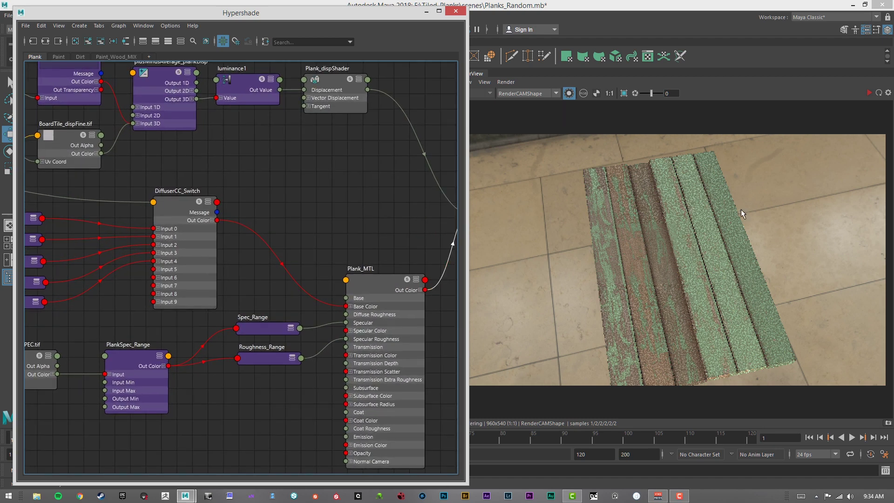
{"action": "left_click", "coordinate": [625, 93]}
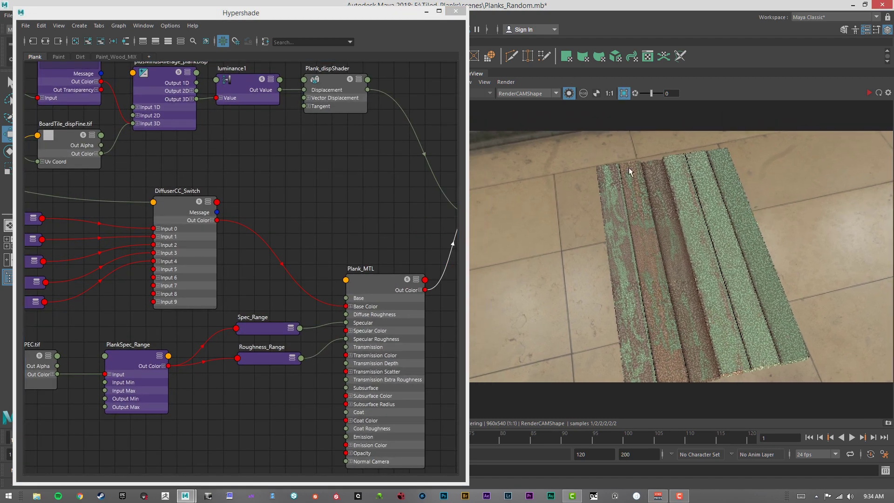
{"action": "left_click_drag", "start_coordinate": [590, 150], "coordinate": [820, 382]}
{"action": "left_click", "coordinate": [870, 93]}
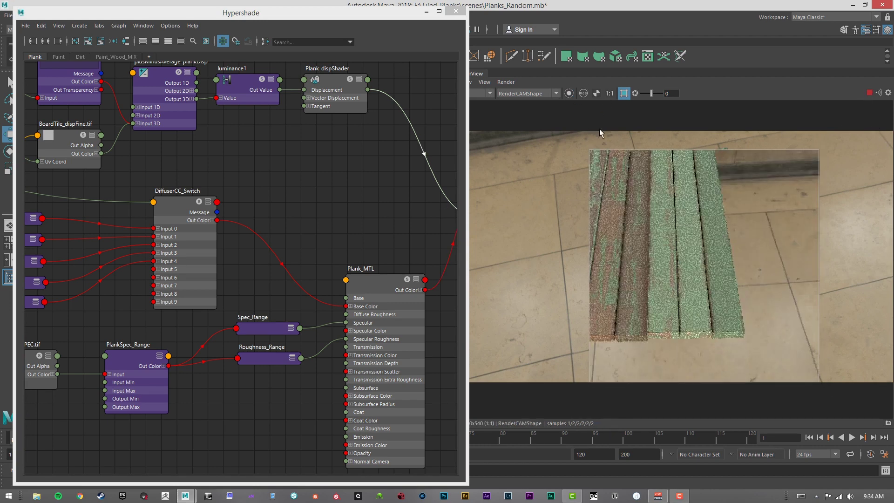
- Redraw the render region so it encloses all six planks, keeping the shader graph beside the render
{"action": "left_click_drag", "start_coordinate": [324, 10], "coordinate": [328, 59]}
{"action": "left_click_drag", "start_coordinate": [374, 205], "coordinate": [392, 303]}
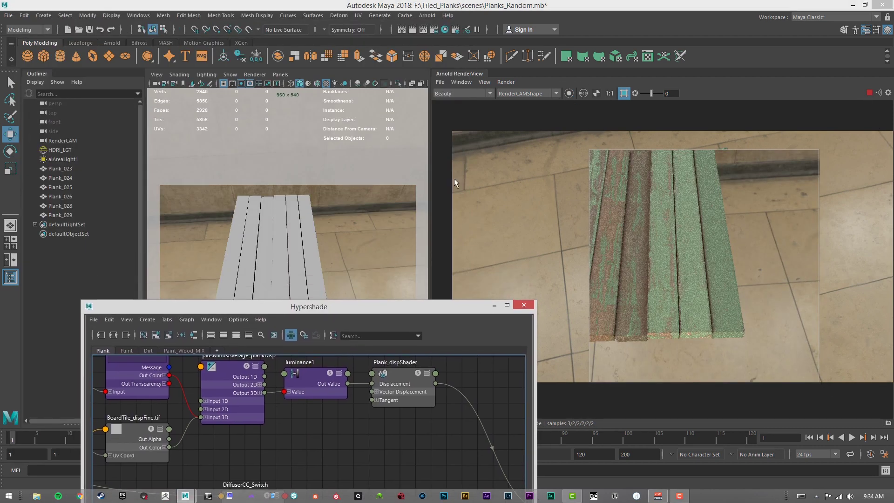
{"action": "left_click", "coordinate": [625, 93]}
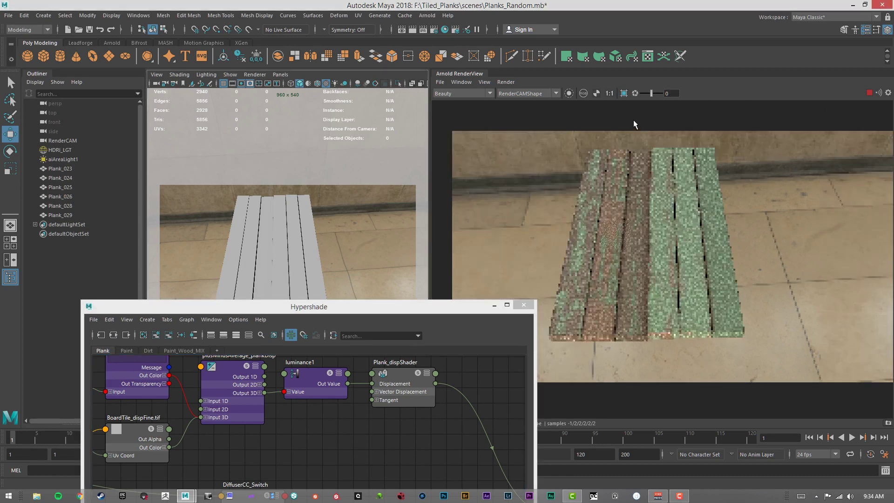
{"action": "left_click", "coordinate": [624, 93]}
{"action": "left_click_drag", "start_coordinate": [524, 131], "coordinate": [754, 344]}
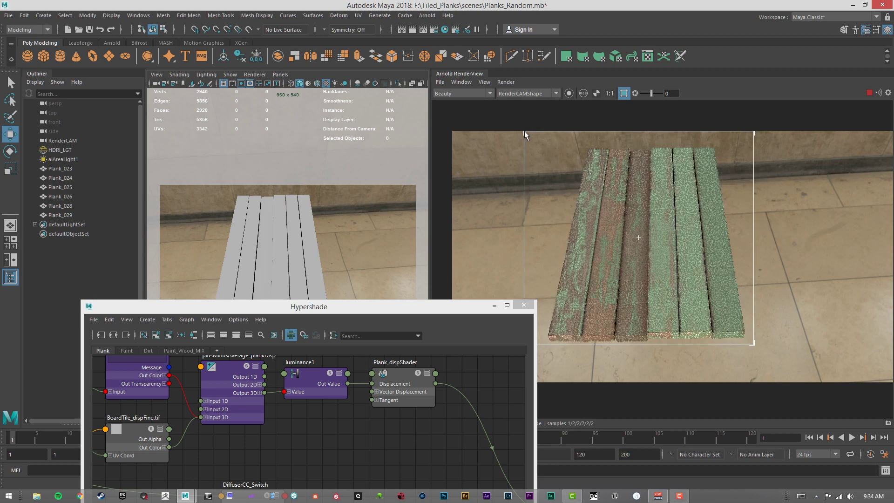
{"action": "mouse_move", "coordinate": [524, 131]}
{"action": "left_mouse_down"}
{"action": "mouse_move", "coordinate": [559, 149]}
{"action": "mouse_move", "coordinate": [538, 139]}
{"action": "left_mouse_up"}
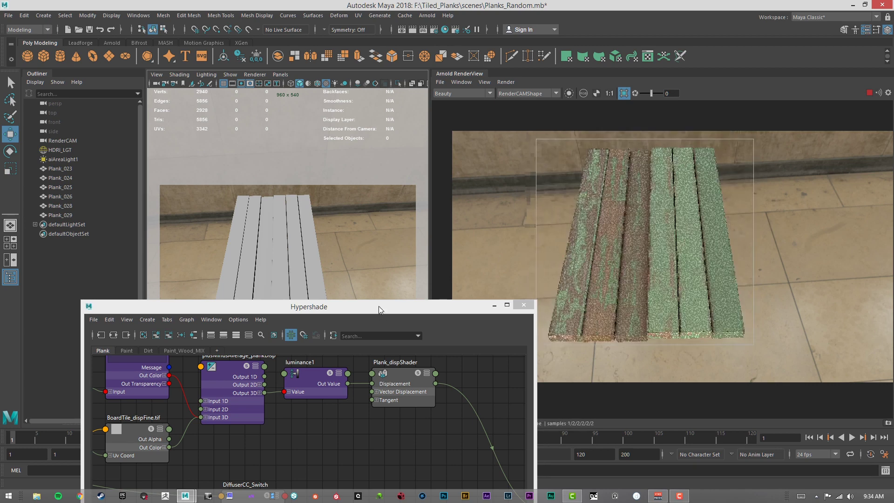
{"action": "left_click_drag", "start_coordinate": [379, 306], "coordinate": [348, 20]}
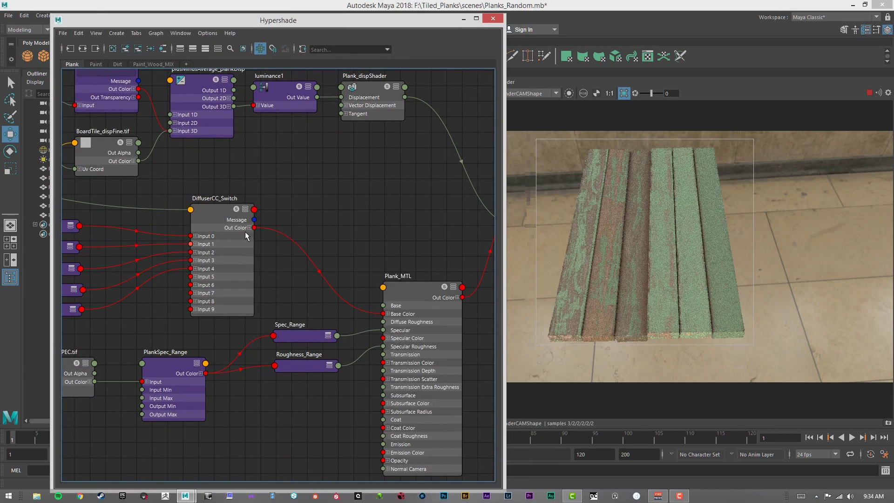
- Isolate the Plank_MTL material in the live render using selection-based shading
{"action": "middle_click_drag", "start_coordinate": [383, 199], "coordinate": [387, 199], "text": "alt"}
{"action": "middle_click_drag", "start_coordinate": [392, 246], "coordinate": [333, 207], "text": "alt"}
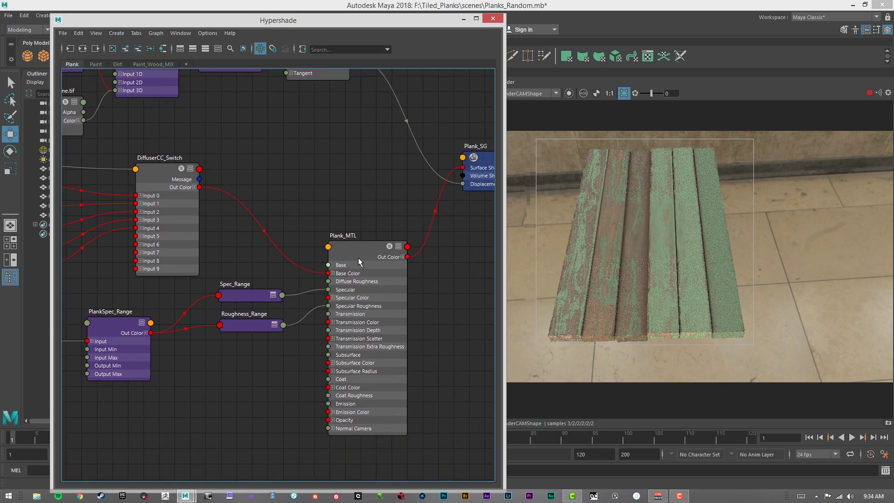
{"action": "left_click", "coordinate": [358, 254]}
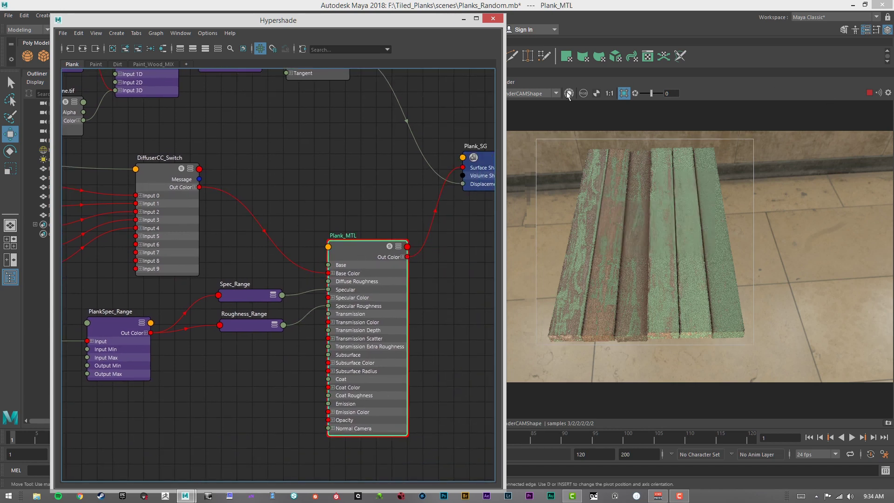
{"action": "left_click", "coordinate": [569, 93]}
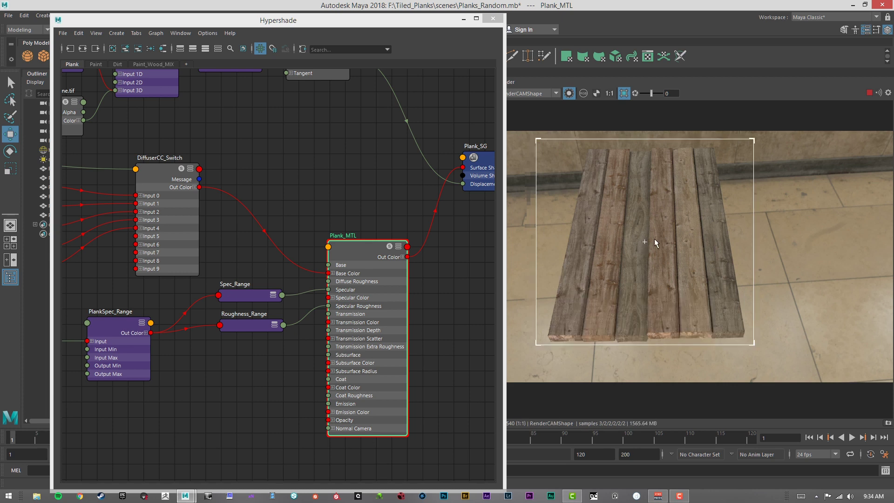
- Preview the DiffuserCC_Switch node on its own in the isolated render
{"action": "middle_click_drag", "start_coordinate": [366, 199], "coordinate": [533, 216], "text": "alt"}
{"action": "middle_click_drag", "start_coordinate": [230, 185], "coordinate": [390, 195], "text": "alt"}
{"action": "middle_click_drag", "start_coordinate": [447, 159], "coordinate": [323, 250], "text": "alt"}
{"action": "middle_click_drag", "start_coordinate": [330, 328], "coordinate": [360, 237], "text": "alt"}
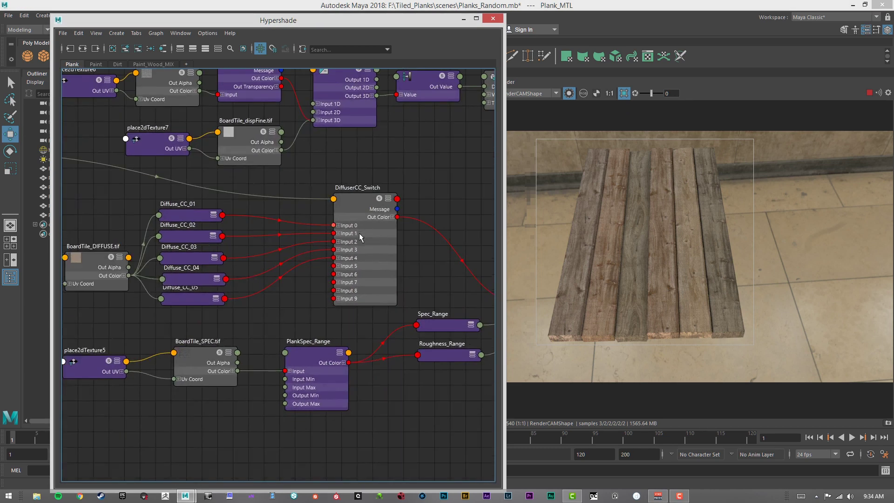
{"action": "left_click", "coordinate": [357, 206]}
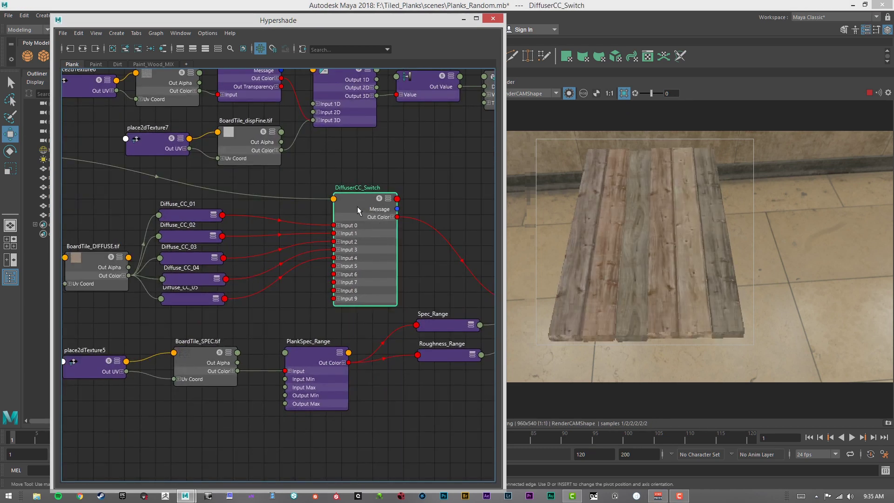
- Preview the Diffuse_CC_01 color correction and the source BoardTile_DIFFUSE.tif texture in the isolated render
{"action": "middle_click_drag", "start_coordinate": [184, 214], "coordinate": [294, 217], "text": "alt"}
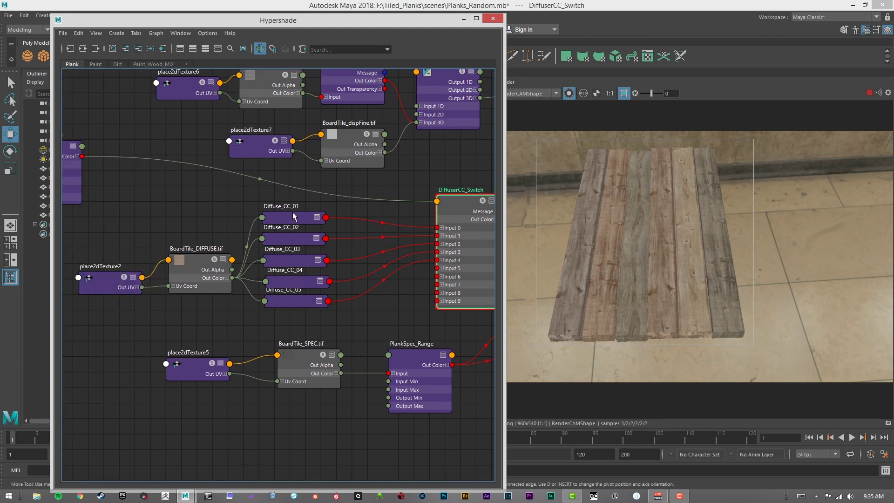
{"action": "left_click", "coordinate": [295, 222]}
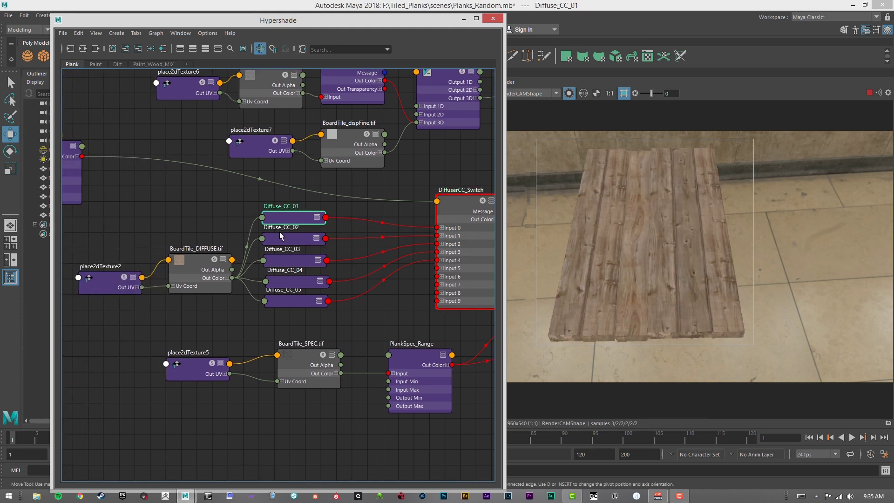
{"action": "left_click", "coordinate": [185, 268]}
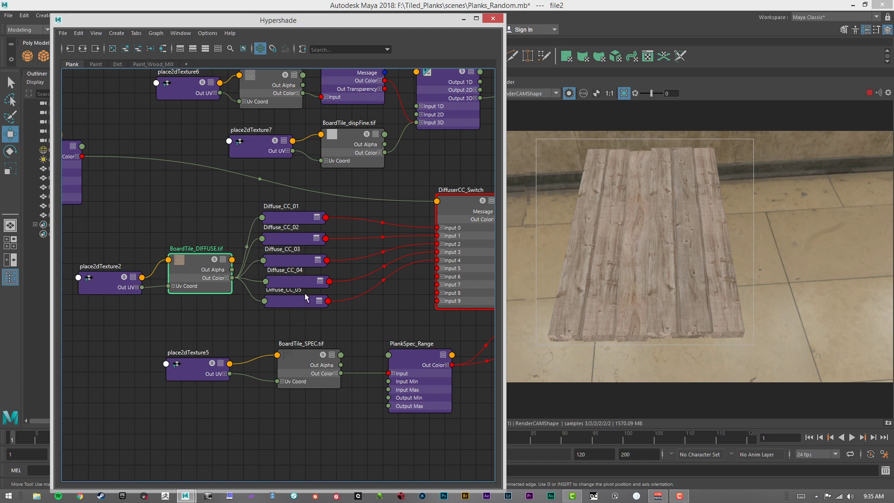
- Inspect the color correction attributes of Diffuse_CC_01 and close the attribute window
{"action": "left_click", "coordinate": [294, 219]}
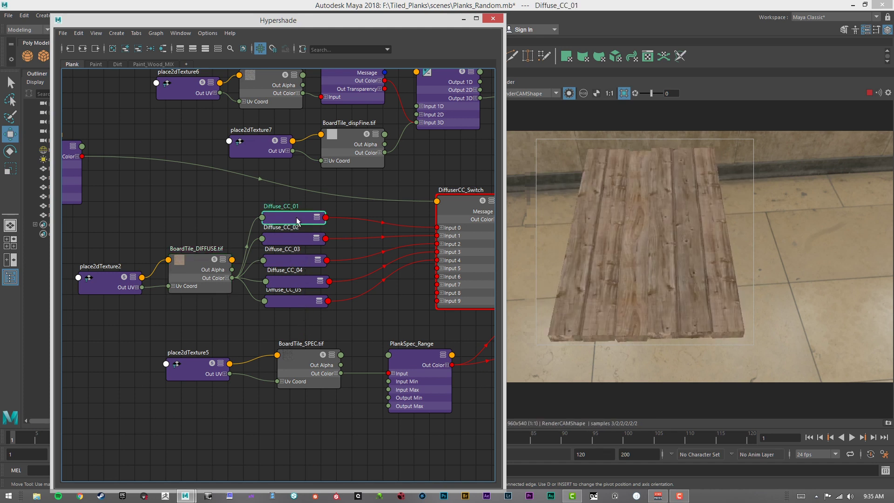
{"action": "key", "text": "ctrl+a"}
{"action": "left_click_drag", "start_coordinate": [479, 14], "coordinate": [399, 14]}
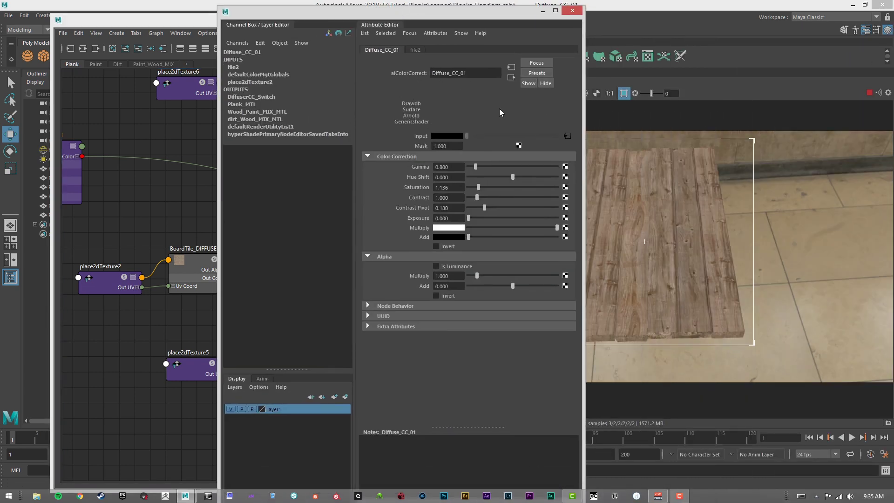
{"action": "key", "text": "ctrl+a"}
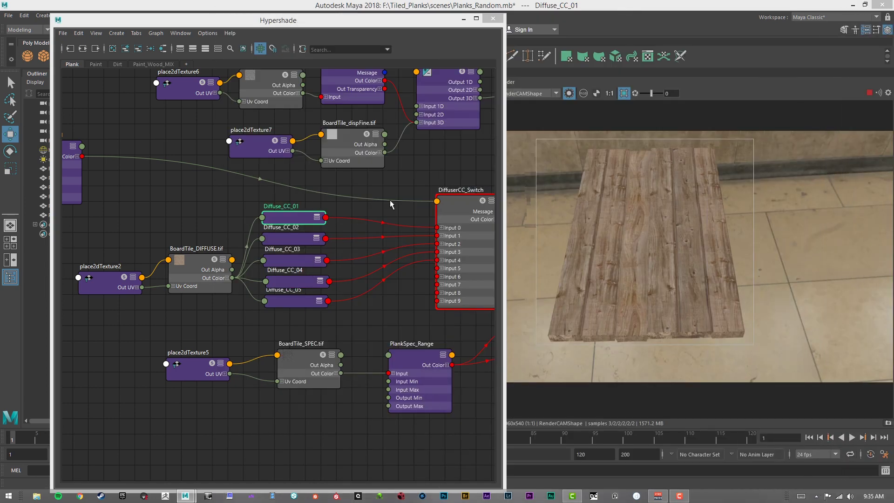
- Preview the Diffuse_CC_02, Diffuse_CC_03, Diffuse_CC_04 and Diffuse_CC_05 color corrections one after another in the isolated render
{"action": "left_click", "coordinate": [303, 239]}
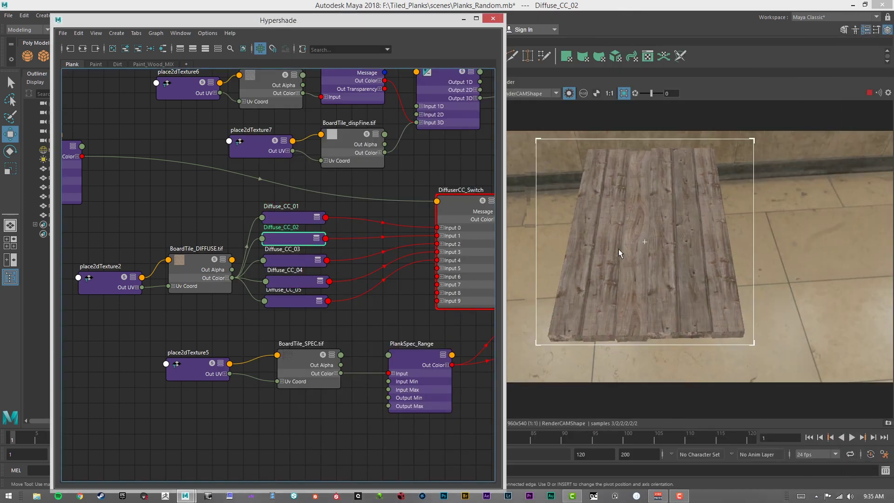
{"action": "left_click", "coordinate": [297, 258]}
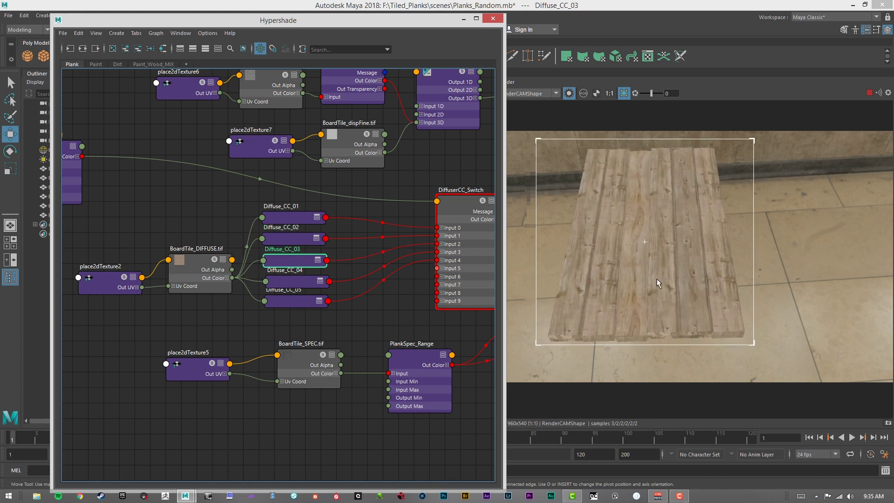
{"action": "left_click", "coordinate": [307, 281]}
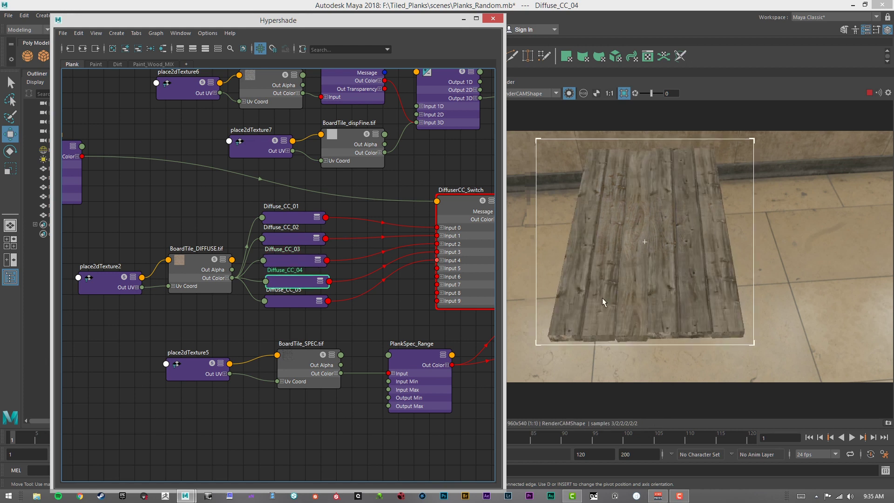
{"action": "left_click", "coordinate": [297, 302]}
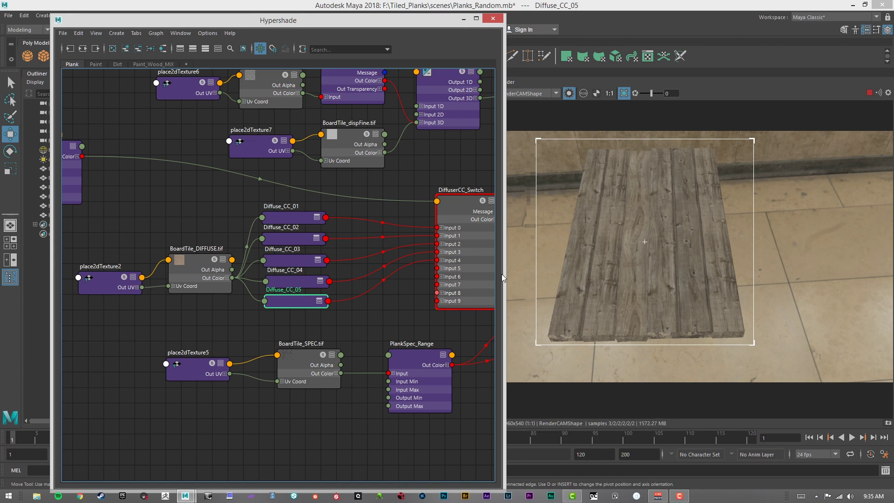
- Preview the combined DiffuserCC_Switch result on the planks and inspect the switch's index and input attributes
{"action": "middle_click_drag", "start_coordinate": [406, 244], "coordinate": [356, 248], "text": "alt"}
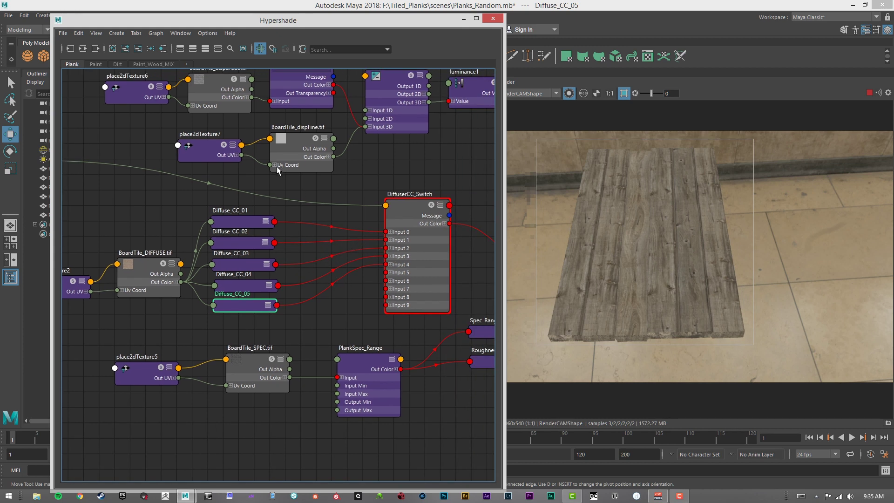
{"action": "left_click", "coordinate": [413, 209]}
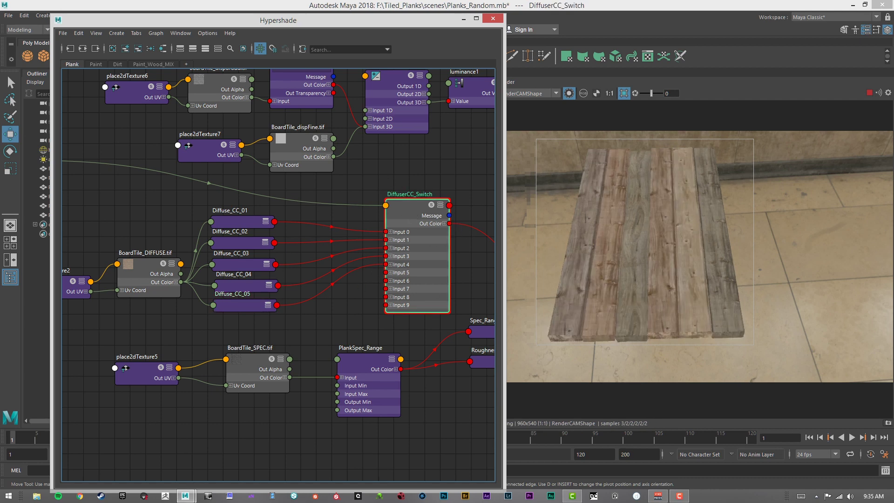
{"action": "double_click", "coordinate": [441, 203]}
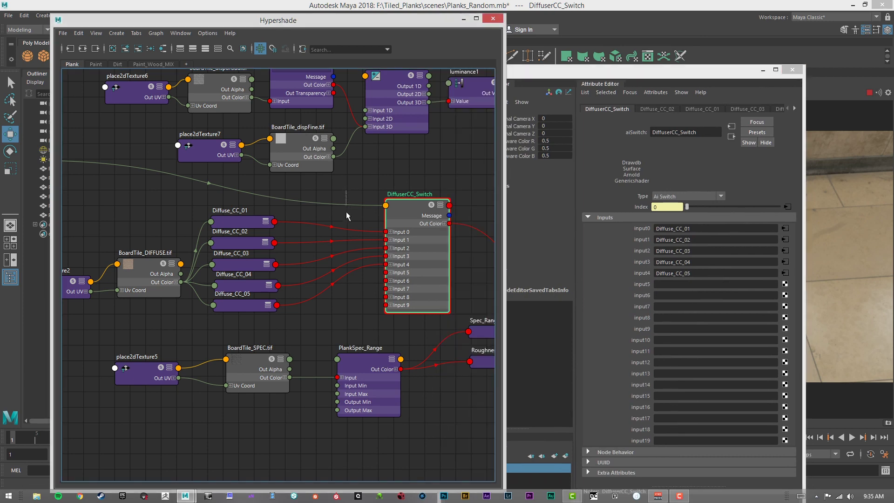
{"action": "left_click", "coordinate": [345, 211]}
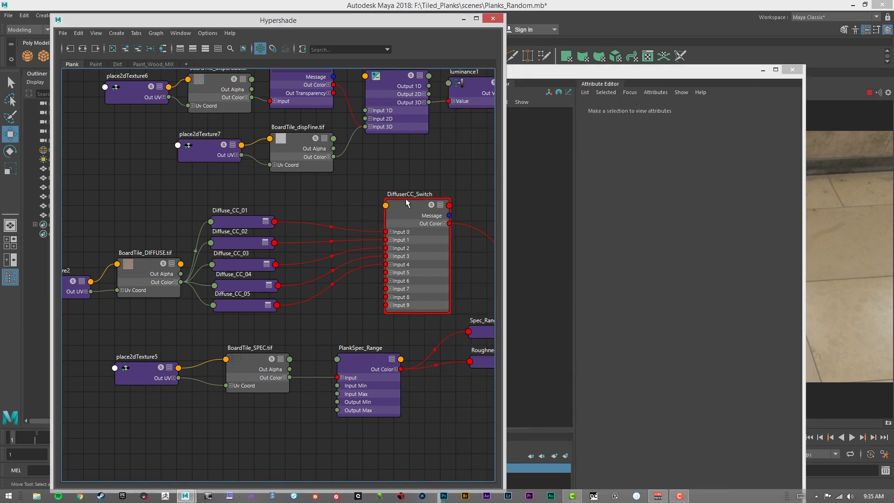
- Disconnect the index of DiffuserCC_Switch, try different index values and set it back to 0, moving the attribute window out of the way
{"action": "left_click", "coordinate": [406, 200]}
{"action": "left_click_drag", "start_coordinate": [650, 68], "coordinate": [335, 29]}
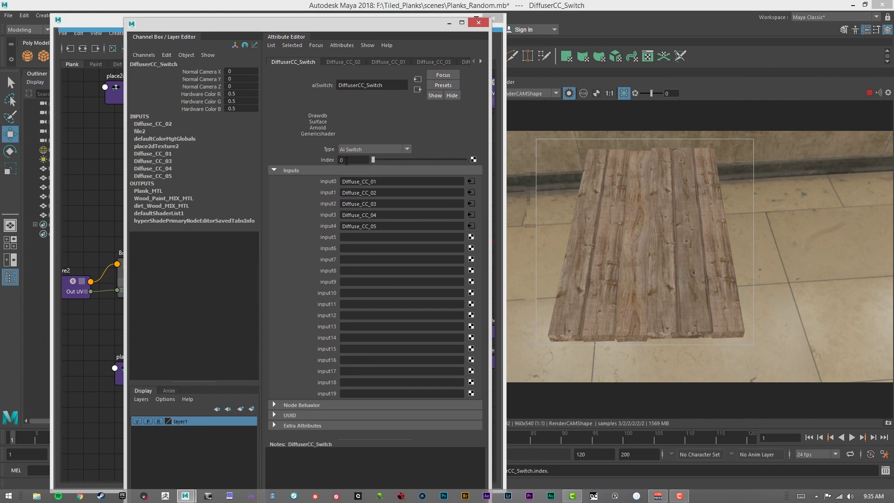
{"action": "mouse_move", "coordinate": [375, 158]}
{"action": "left_mouse_down"}
{"action": "mouse_move", "coordinate": [402, 158]}
{"action": "mouse_move", "coordinate": [385, 160]}
{"action": "left_mouse_up"}
{"action": "left_click_drag", "start_coordinate": [395, 159], "coordinate": [356, 160]}
{"action": "mouse_move", "coordinate": [373, 159]}
{"action": "left_mouse_down"}
{"action": "mouse_move", "coordinate": [392, 159]}
{"action": "mouse_move", "coordinate": [366, 160]}
{"action": "left_mouse_up"}
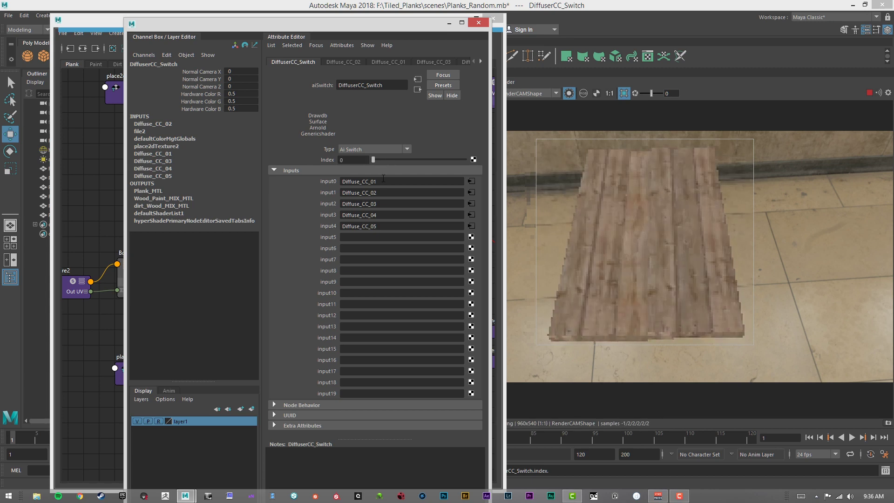
{"action": "left_click_drag", "start_coordinate": [347, 25], "coordinate": [893, 27]}
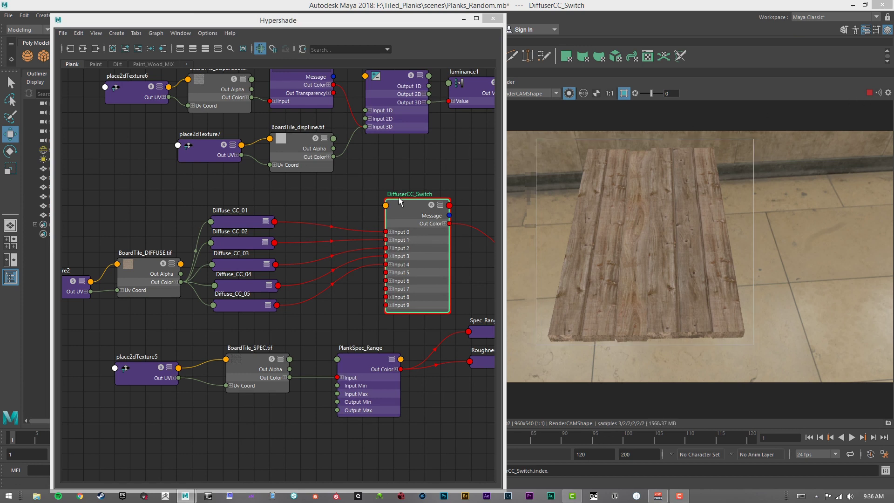
- Switch to Chrome, open the bookmarked Arnold Answers thread "Drive aiSwitch Index via ObjectID" and read the question and best answer
{"action": "middle_click_drag", "start_coordinate": [212, 193], "coordinate": [326, 178], "text": "alt"}
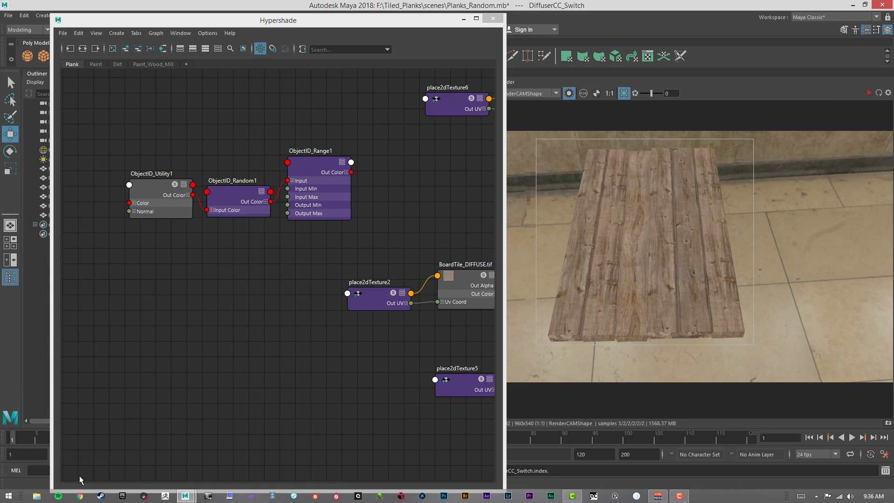
{"action": "left_click", "coordinate": [79, 496]}
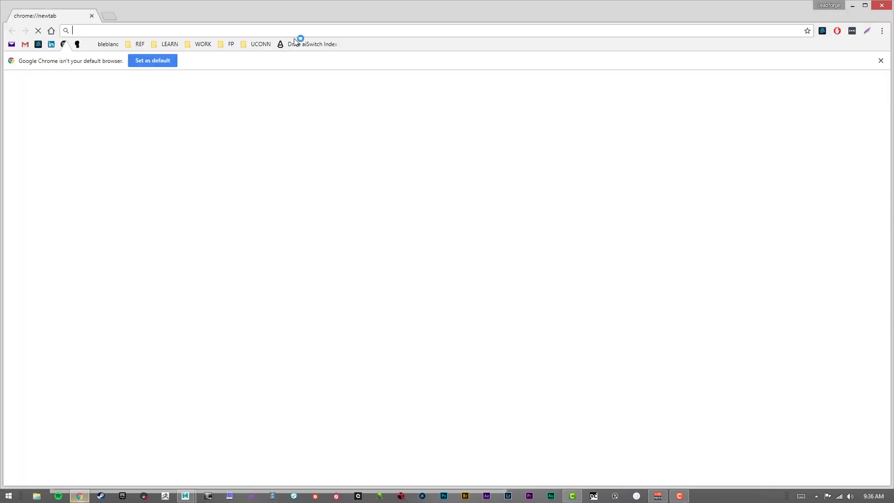
{"action": "left_click", "coordinate": [311, 44]}
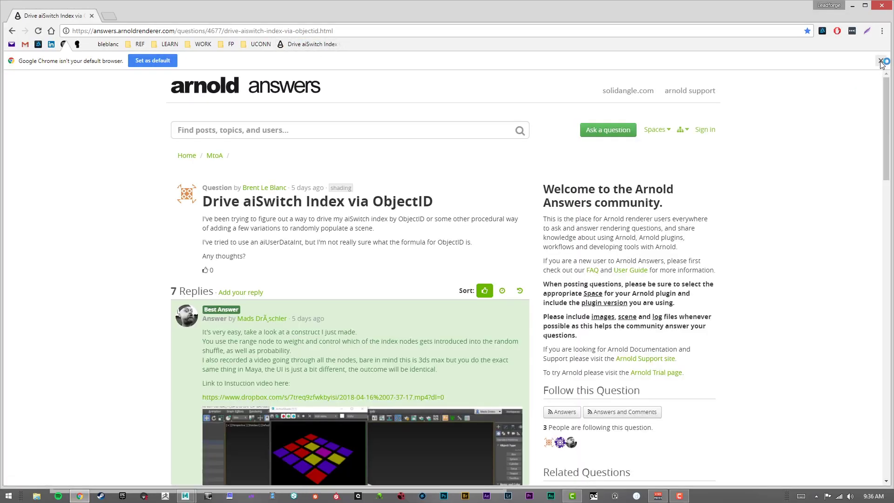
{"action": "scroll", "coordinate": [319, 224], "scroll_direction": "down", "scroll_amount": 2}
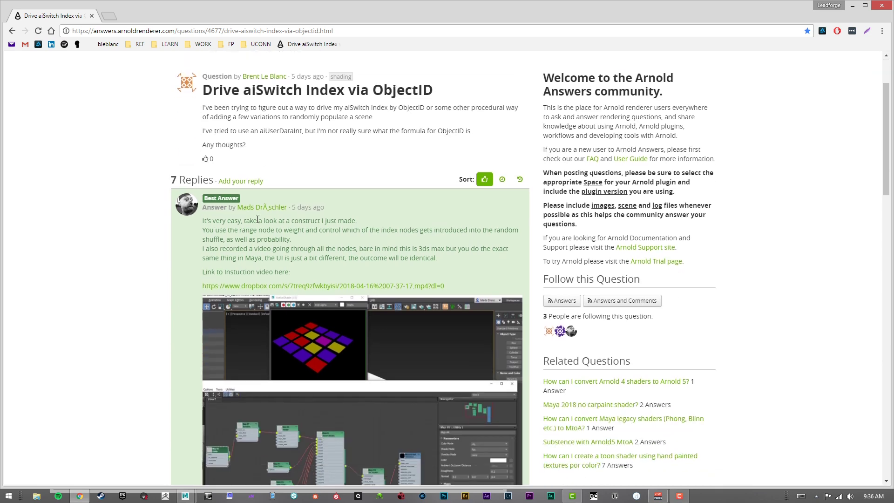
{"action": "mouse_move", "coordinate": [273, 210]}
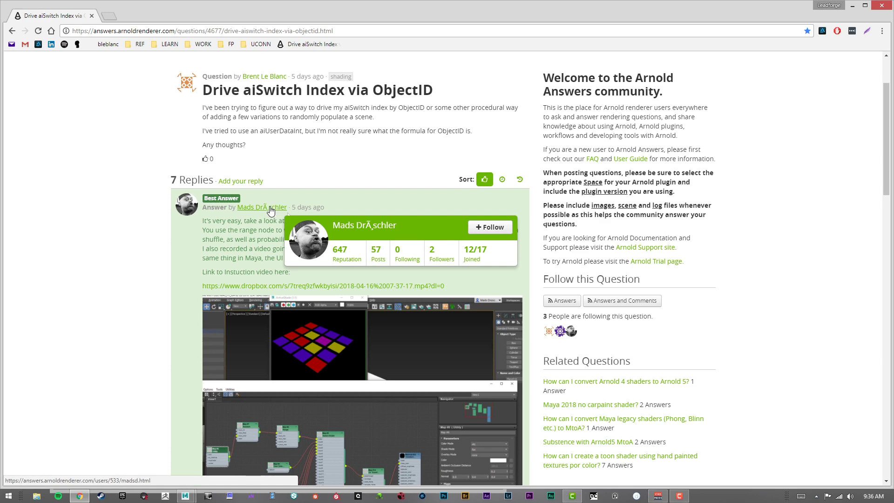
{"action": "scroll", "coordinate": [255, 322], "scroll_direction": "up", "scroll_amount": 2}
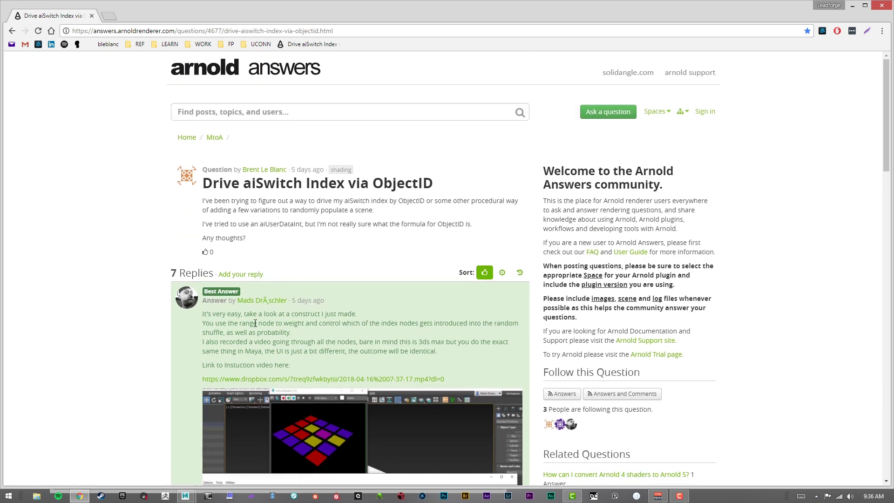
{"action": "scroll", "coordinate": [314, 323], "scroll_direction": "down", "scroll_amount": 1}
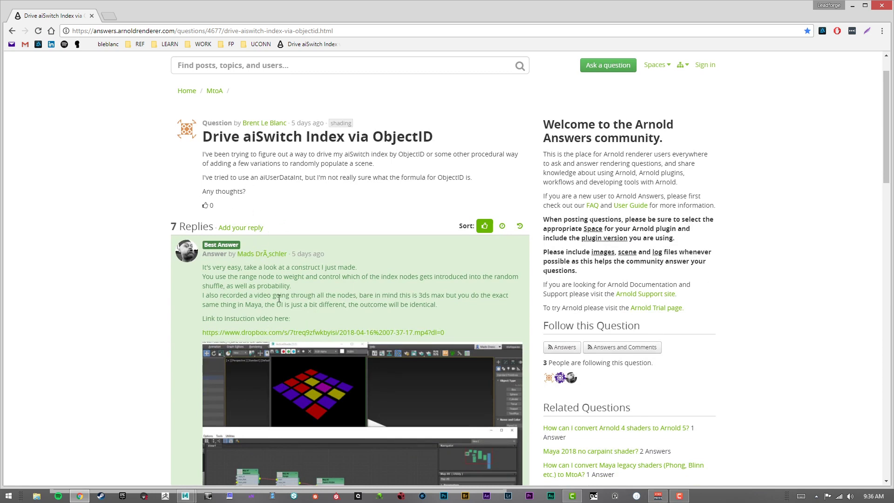
{"action": "scroll", "coordinate": [417, 243], "scroll_direction": "up", "scroll_amount": 1}
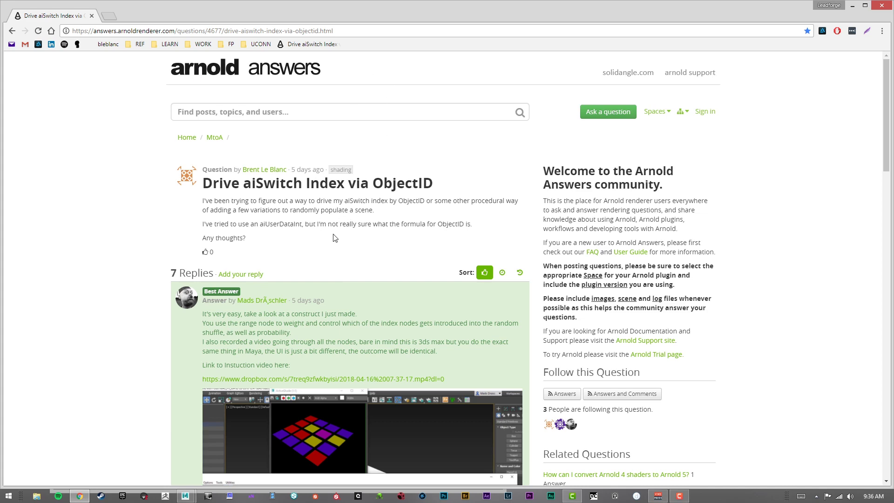
{"action": "scroll", "coordinate": [334, 231], "scroll_direction": "down", "scroll_amount": 5}
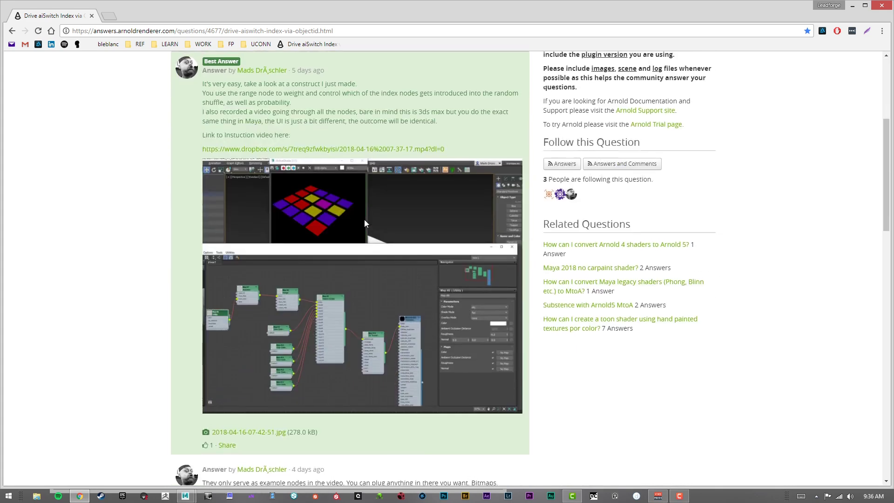
{"action": "scroll", "coordinate": [364, 219], "scroll_direction": "up", "scroll_amount": 5}
- Browse the list of questions on the Arnold Answers home page
{"action": "left_click", "coordinate": [232, 77]}
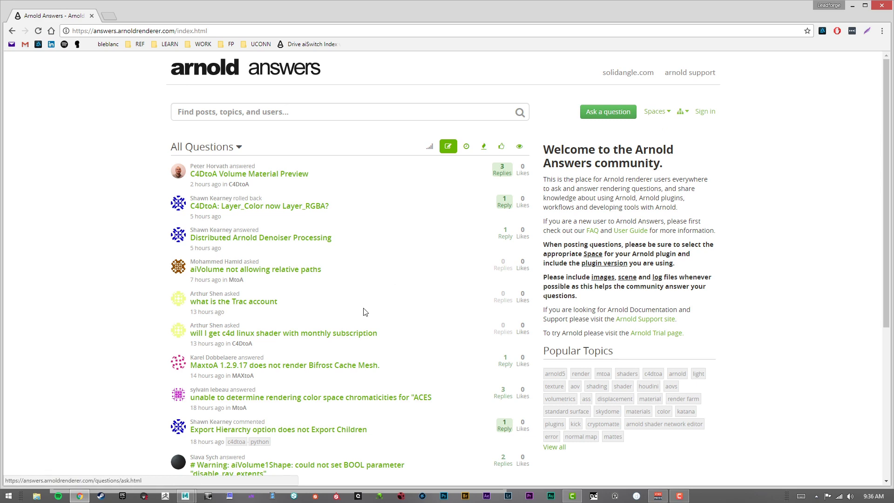
{"action": "scroll", "coordinate": [365, 312], "scroll_direction": "down", "scroll_amount": 6}
{"action": "scroll", "coordinate": [343, 304], "scroll_direction": "up", "scroll_amount": 6}
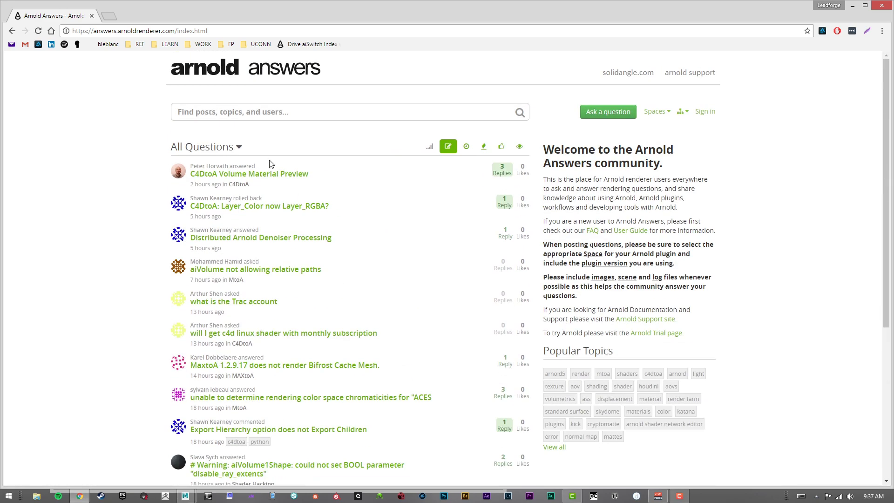
- Reopen the "Drive aiSwitch Index via ObjectID" thread, review the node graph image in its best answer and return to Maya
{"action": "left_click", "coordinate": [320, 44]}
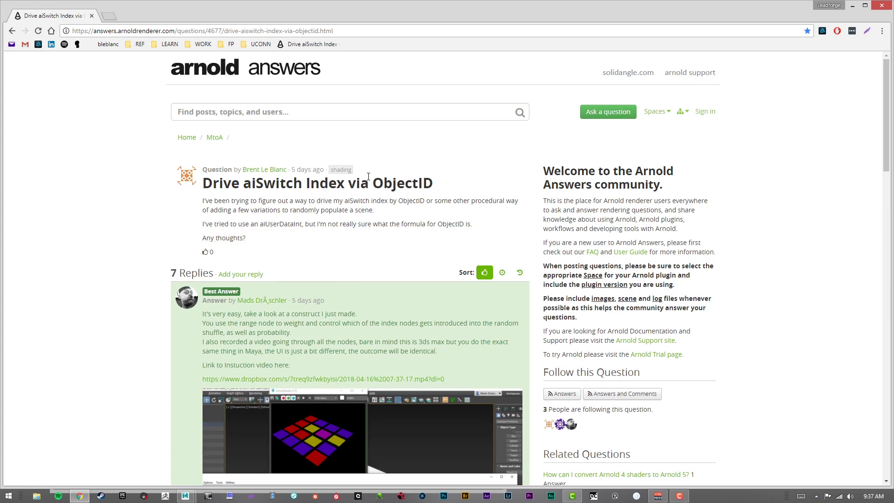
{"action": "scroll", "coordinate": [387, 274], "scroll_direction": "down", "scroll_amount": 4}
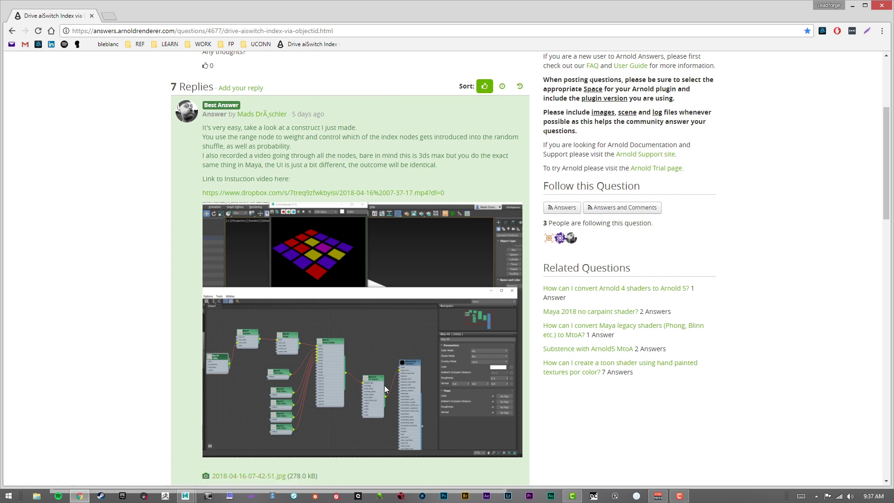
{"action": "scroll", "coordinate": [357, 189], "scroll_direction": "up", "scroll_amount": 4}
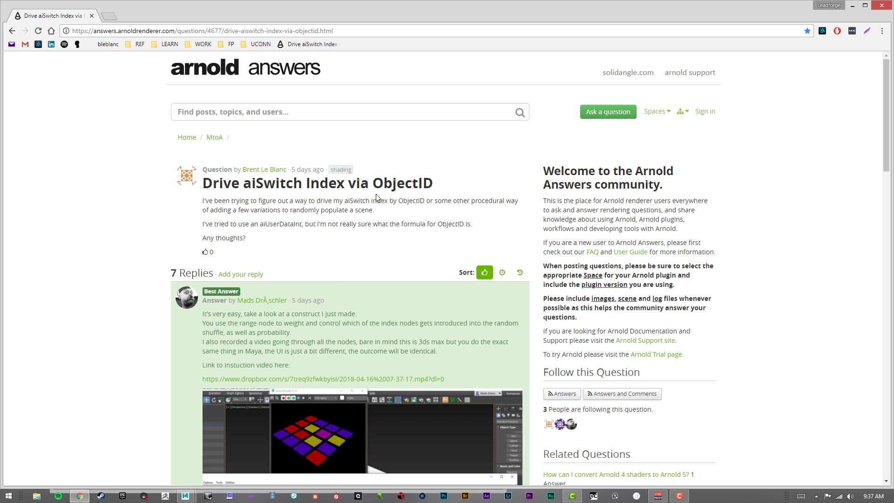
{"action": "left_click", "coordinate": [853, 6]}
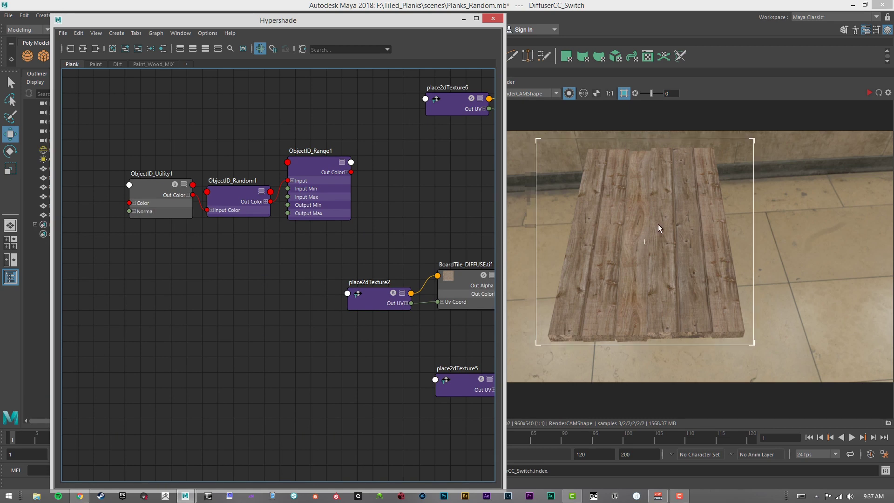
- Inspect the attributes of ObjectID_Utility1 and move the node farther from ObjectID_Random1 in the graph
{"action": "scroll", "coordinate": [658, 225], "scroll_direction": "up", "scroll_amount": 1}
{"action": "scroll", "coordinate": [654, 233], "scroll_direction": "down", "scroll_amount": 1}
{"action": "middle_click_drag", "start_coordinate": [396, 185], "coordinate": [409, 210], "text": "alt"}
{"action": "left_click_drag", "start_coordinate": [157, 200], "coordinate": [149, 191]}
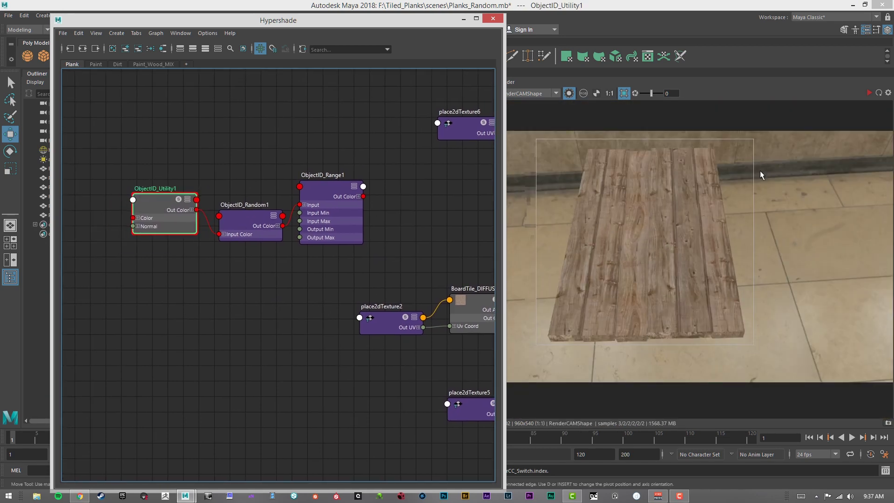
{"action": "left_click_drag", "start_coordinate": [466, 502], "coordinate": [651, 24]}
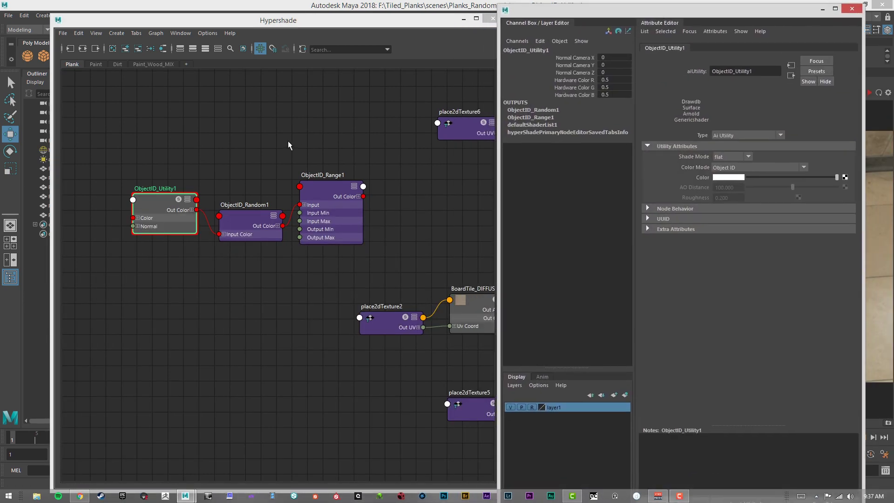
{"action": "left_click_drag", "start_coordinate": [163, 200], "coordinate": [137, 215]}
- Create an aiUtility node above ObjectID_Utility1 and delete the extra node beside it
{"action": "left_click", "coordinate": [172, 131]}
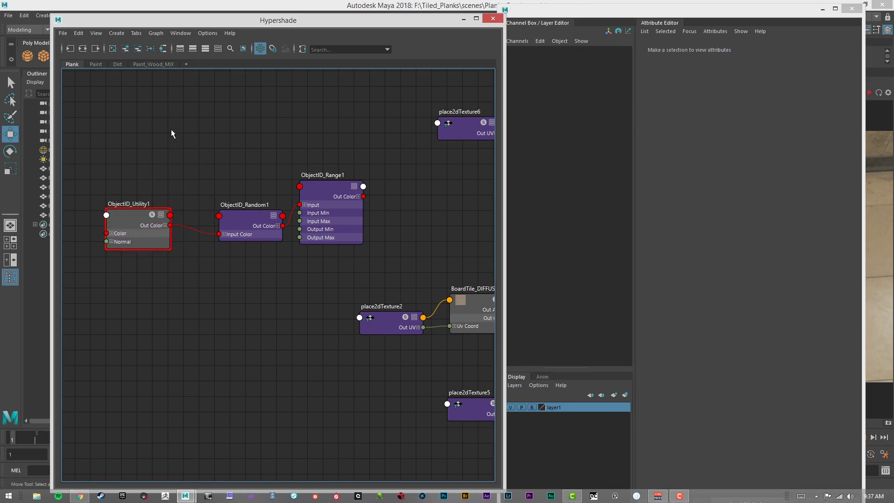
{"action": "key", "text": "Tab"}
{"action": "type", "text": "aiut"}
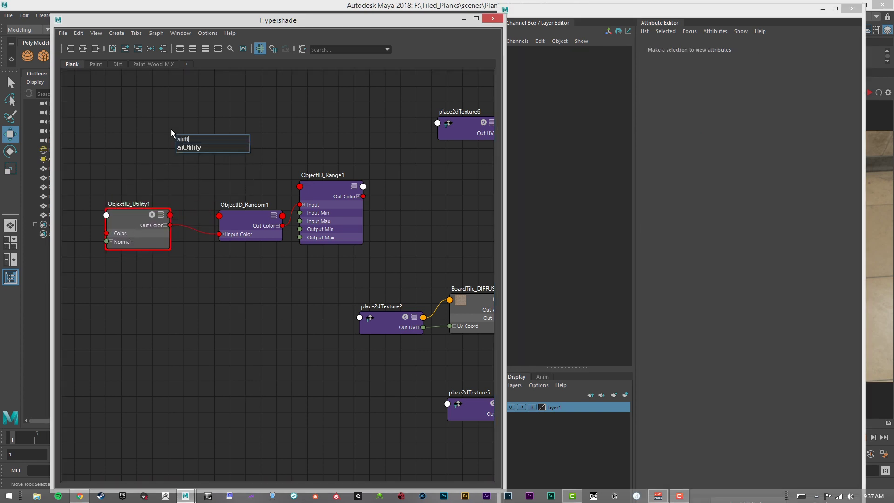
{"action": "key", "text": "Return"}
{"action": "left_click_drag", "start_coordinate": [200, 135], "coordinate": [139, 131]}
{"action": "left_click", "coordinate": [292, 136]}
{"action": "key", "text": "Delete"}
- Set the new aiUtility node's shade mode to flat and its color mode to Object ID
{"action": "left_click", "coordinate": [150, 148]}
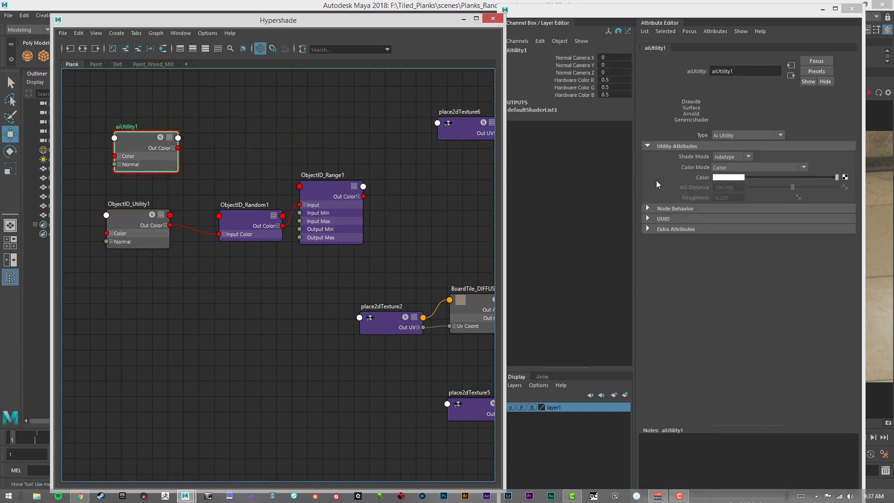
{"action": "left_click", "coordinate": [718, 156]}
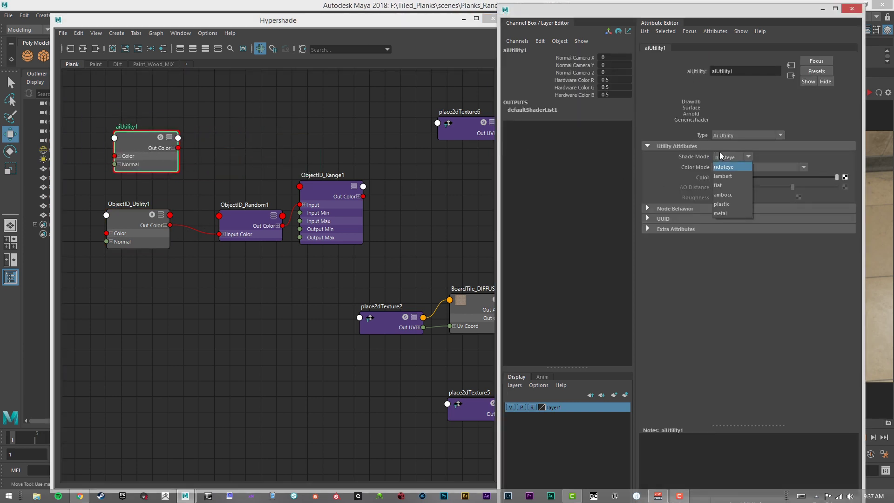
{"action": "left_click", "coordinate": [737, 184]}
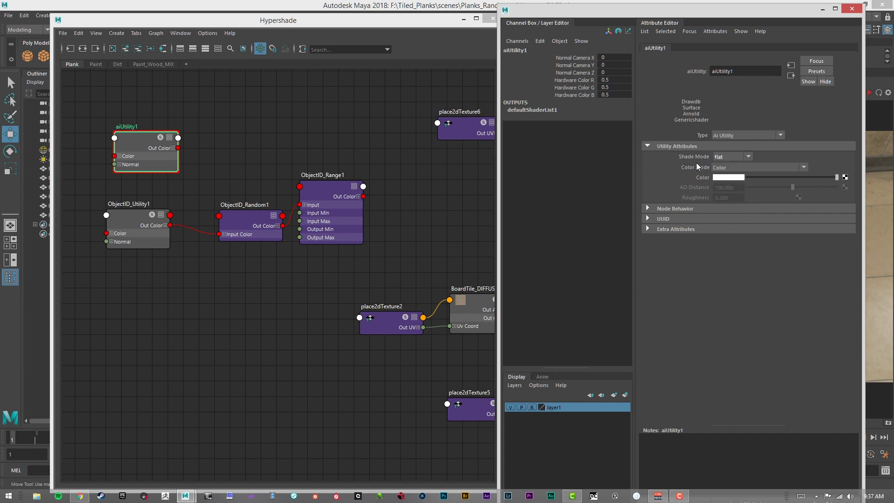
{"action": "left_click", "coordinate": [750, 168]}
{"action": "scroll", "coordinate": [767, 203], "scroll_direction": "down", "scroll_amount": 3}
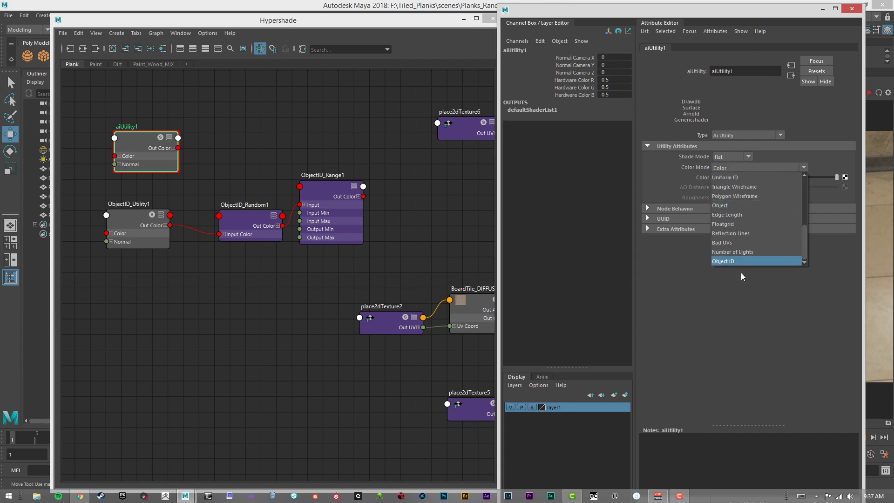
{"action": "left_click", "coordinate": [742, 261]}
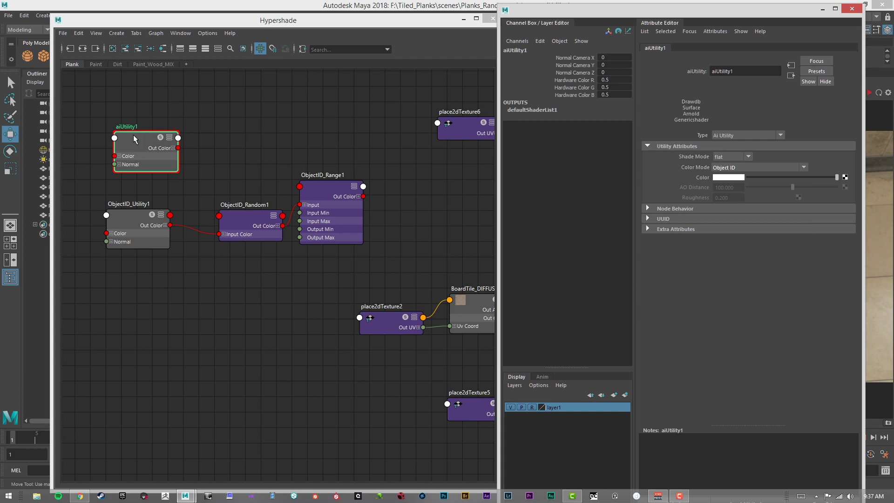
- Create an aiRandom node and place it beside aiUtility1, above ObjectID_Random1
{"action": "left_click_drag", "start_coordinate": [135, 138], "coordinate": [125, 135]}
{"action": "left_click", "coordinate": [237, 124]}
{"action": "key", "text": "Tab"}
{"action": "type", "text": "aiRandom"}
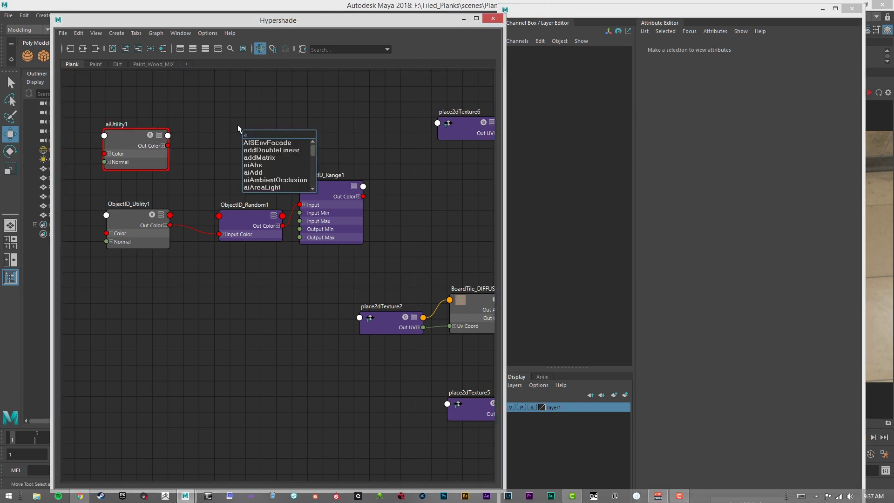
{"action": "key", "text": "Return"}
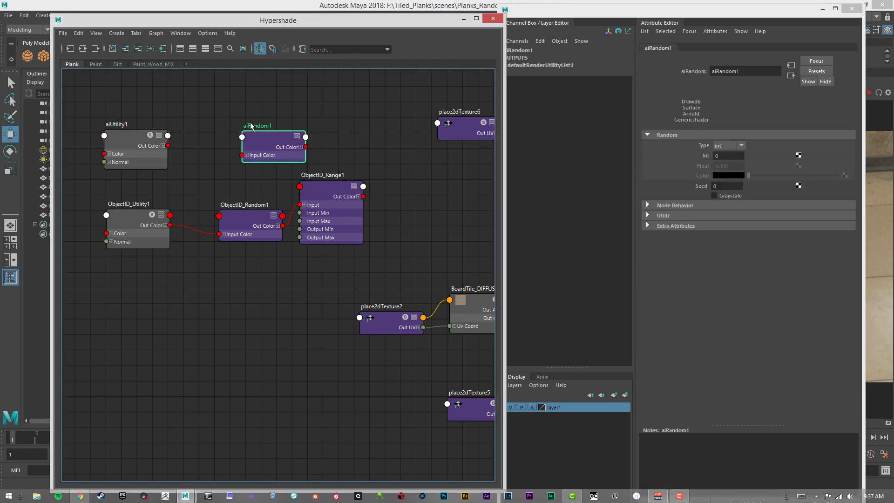
{"action": "left_click_drag", "start_coordinate": [269, 141], "coordinate": [240, 149]}
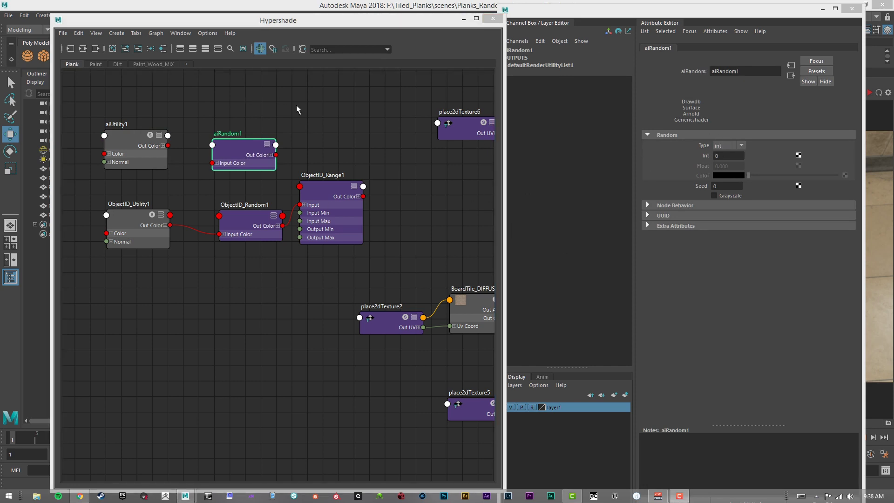
- Set the aiRandom1 node's type to color and line the node up with aiUtility1
{"action": "left_click", "coordinate": [738, 146]}
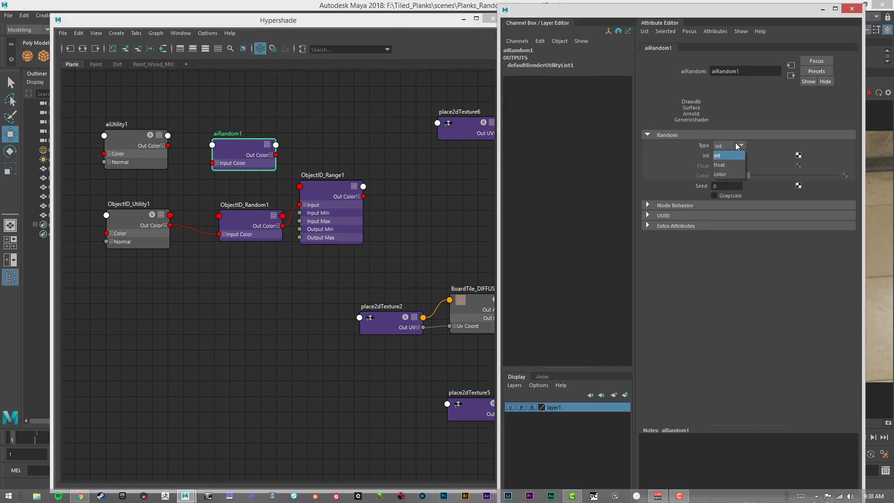
{"action": "left_click", "coordinate": [745, 176]}
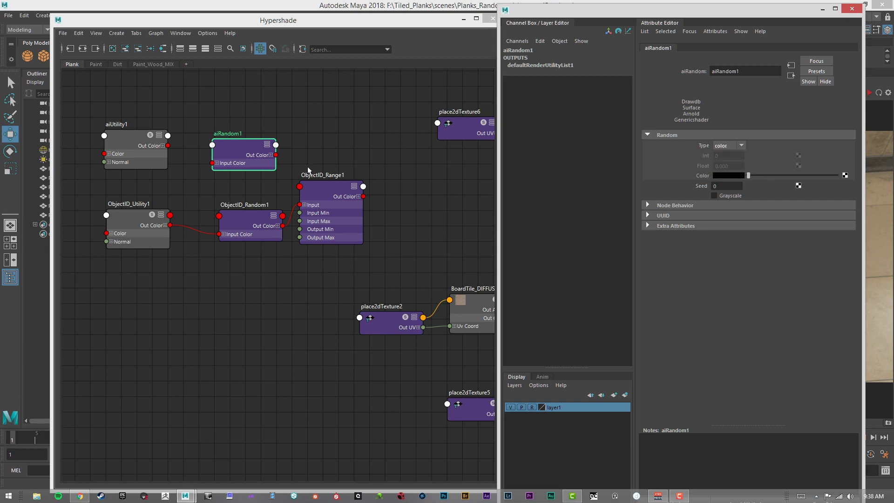
{"action": "left_click_drag", "start_coordinate": [244, 141], "coordinate": [236, 132]}
- Create an aiRange node and place it above ObjectID_Range1, following aiRandom1 in the graph
{"action": "left_click", "coordinate": [324, 131]}
{"action": "key", "text": "Tab"}
{"action": "type", "text": "ai"}
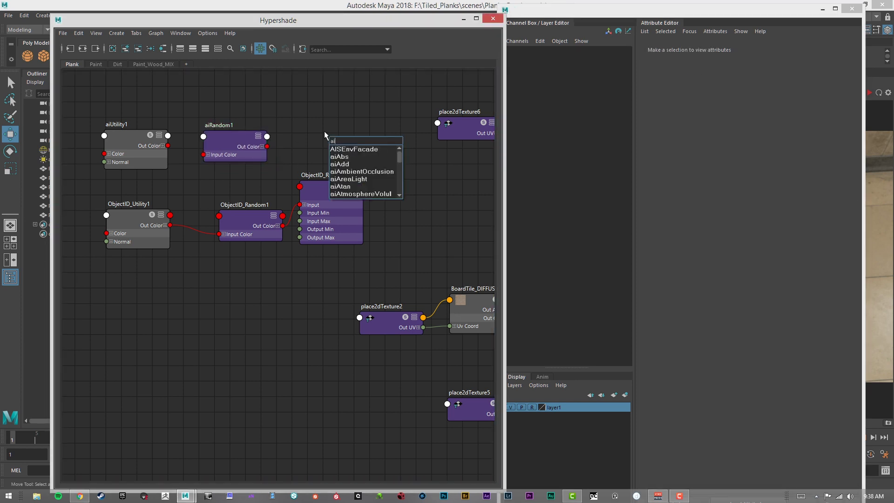
{"action": "type", "text": "ran"}
{"action": "key", "text": "Down"}
{"action": "key", "text": "Down"}
{"action": "key", "text": "Return"}
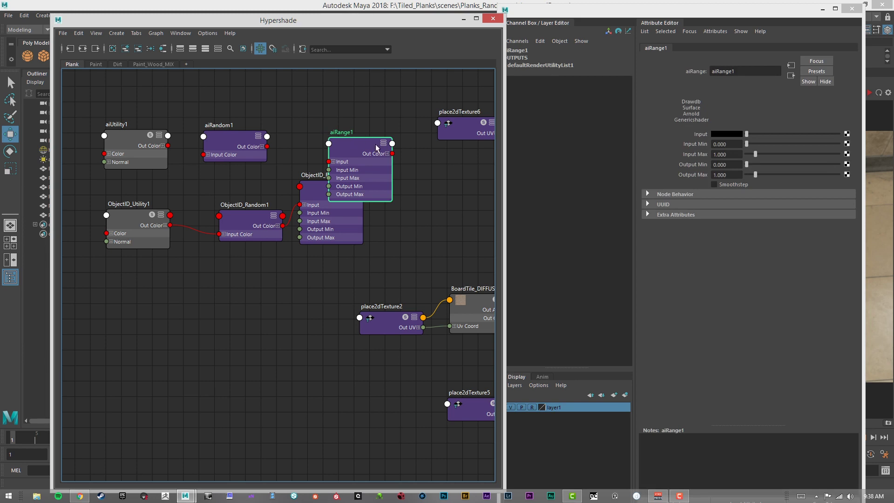
{"action": "left_click_drag", "start_coordinate": [376, 147], "coordinate": [343, 104]}
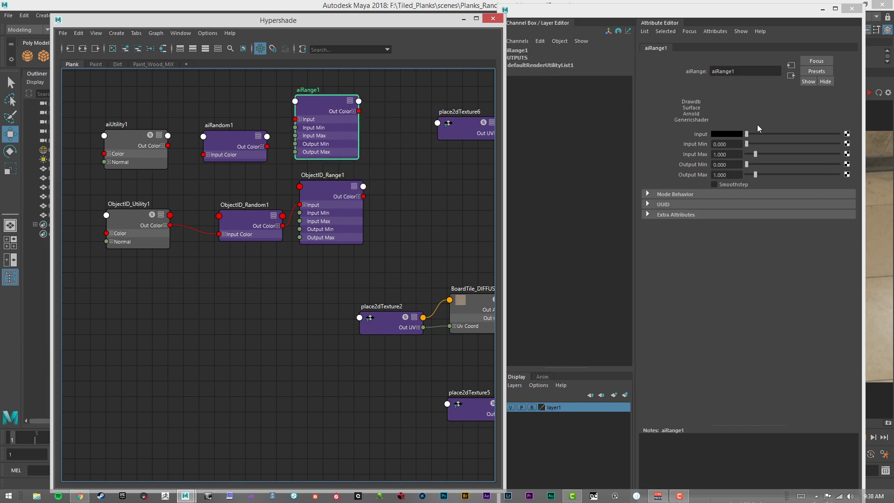
- Connect aiUtility1's Out Color to aiRandom1's Input Color, and aiRandom1's Out Color to aiRange1's Input
{"action": "mouse_move", "coordinate": [406, 160]}
{"action": "middle_mouse_down", "text": "alt"}
{"action": "mouse_move", "coordinate": [364, 165]}
{"action": "mouse_move", "coordinate": [416, 168]}
{"action": "middle_mouse_up", "text": "alt"}
{"action": "middle_click_drag", "start_coordinate": [225, 145], "coordinate": [243, 150], "text": "alt"}
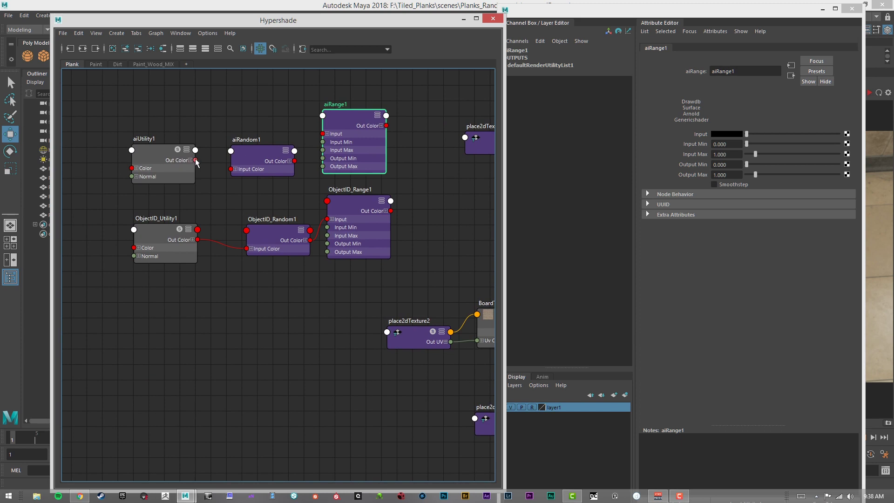
{"action": "left_click_drag", "start_coordinate": [194, 165], "coordinate": [231, 170]}
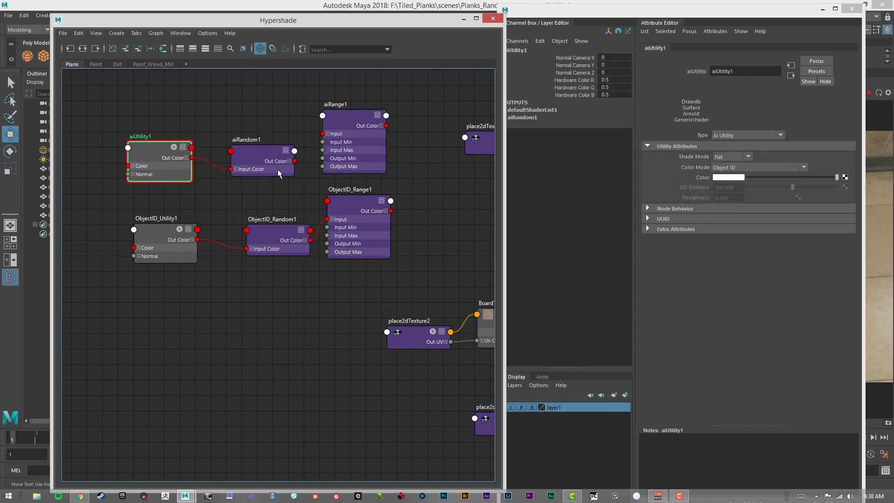
{"action": "left_click_drag", "start_coordinate": [294, 161], "coordinate": [324, 135]}
- Expand aiRange1's Out Color and connect its Out Color R to the index input of DiffuserCC_Switch
{"action": "middle_click_drag", "start_coordinate": [426, 156], "coordinate": [303, 158], "text": "alt"}
{"action": "left_click", "coordinate": [238, 126]}
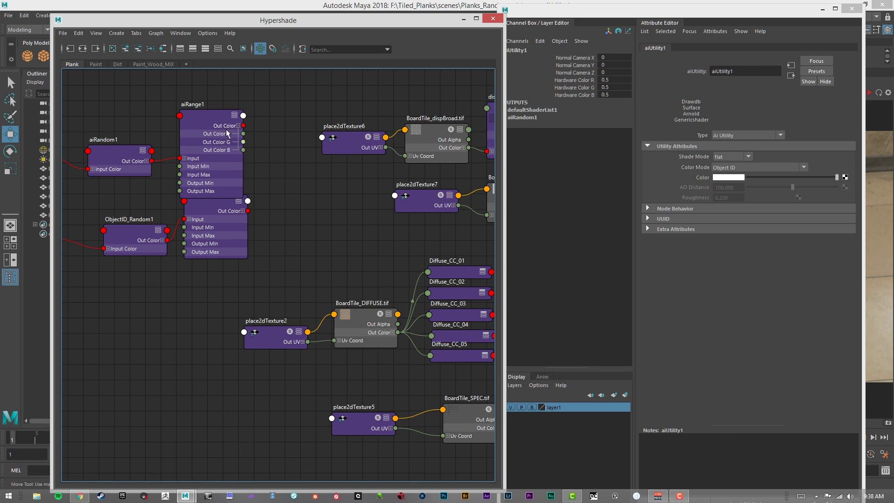
{"action": "left_click_drag", "start_coordinate": [217, 120], "coordinate": [220, 102]}
{"action": "middle_click_drag", "start_coordinate": [309, 173], "coordinate": [222, 182], "text": "alt"}
{"action": "scroll", "coordinate": [189, 186], "scroll_direction": "down", "scroll_amount": 2}
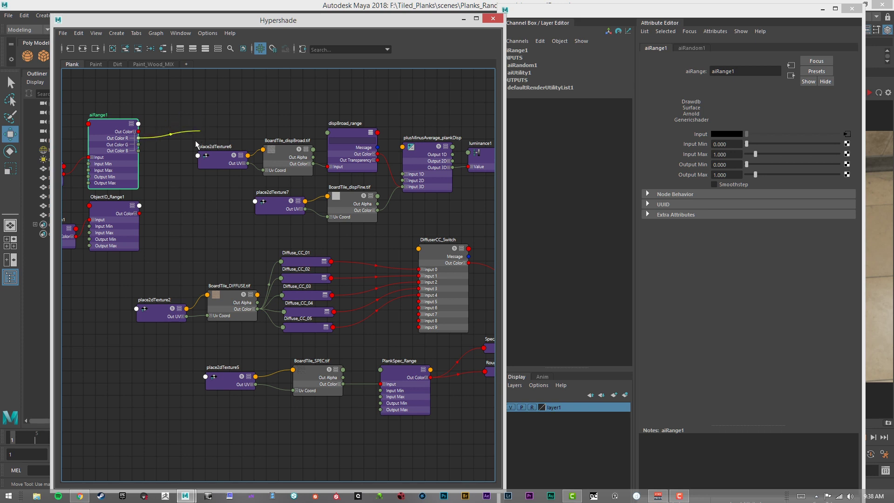
{"action": "left_click_drag", "start_coordinate": [139, 138], "coordinate": [420, 250]}
{"action": "left_click", "coordinate": [448, 270]}
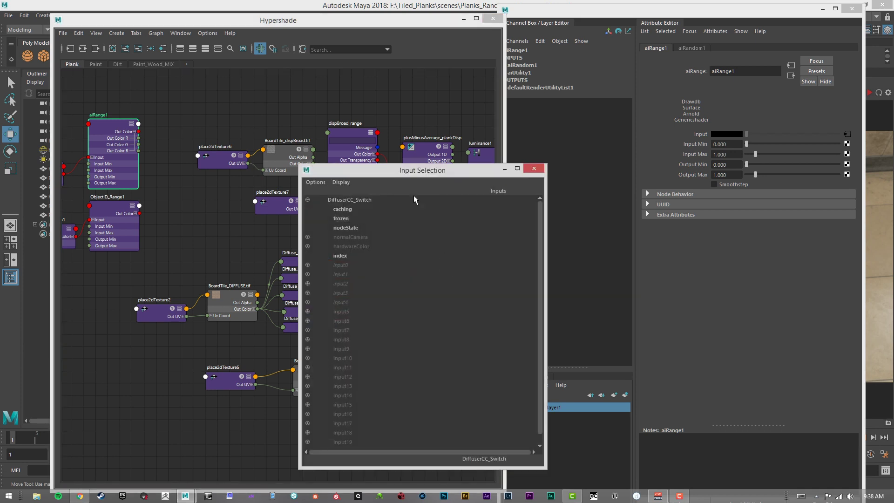
{"action": "left_click_drag", "start_coordinate": [392, 171], "coordinate": [583, 196]}
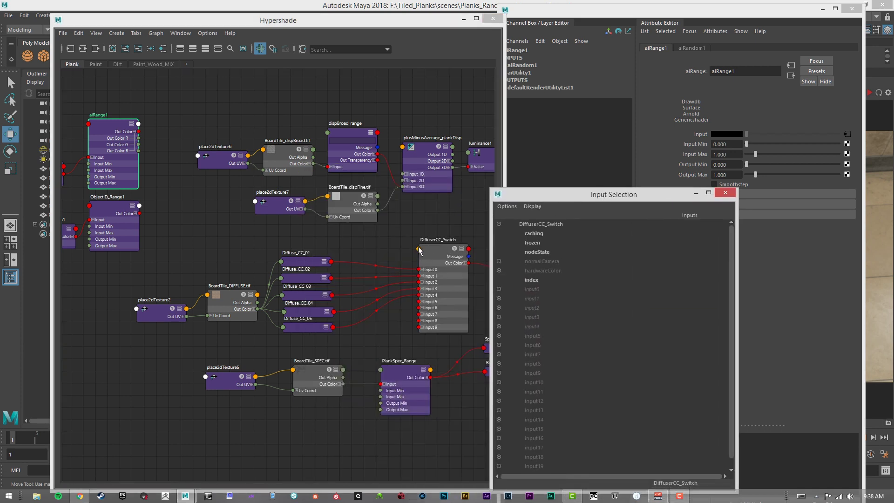
{"action": "left_click_drag", "start_coordinate": [569, 200], "coordinate": [536, 176]}
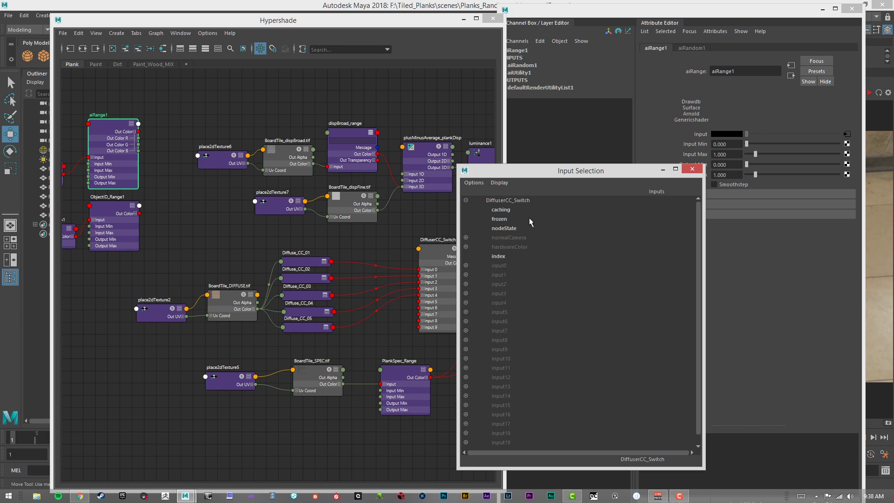
{"action": "left_click", "coordinate": [502, 256]}
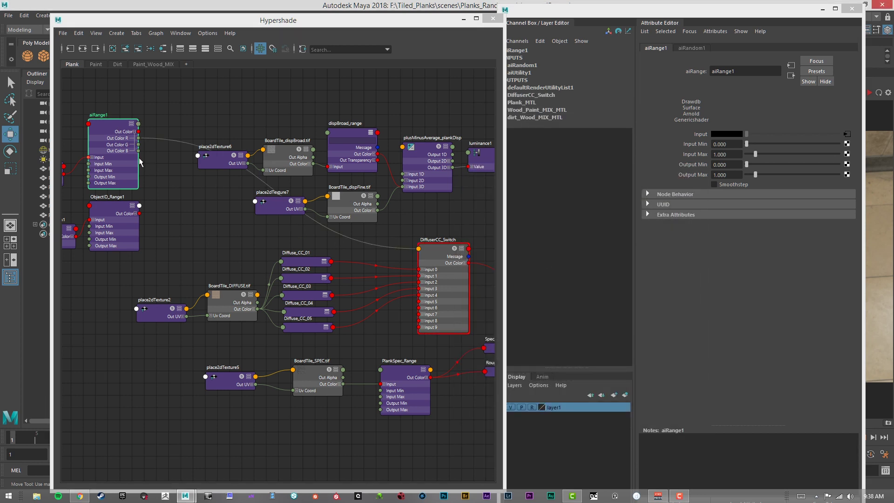
- Tidy the new node chain by repositioning aiRandom1 and aiRange1 beside aiUtility1
{"action": "middle_click_drag", "start_coordinate": [140, 162], "coordinate": [135, 135], "text": "alt"}
{"action": "middle_click_drag", "start_coordinate": [129, 177], "coordinate": [333, 211], "text": "alt"}
{"action": "left_click", "coordinate": [145, 197]}
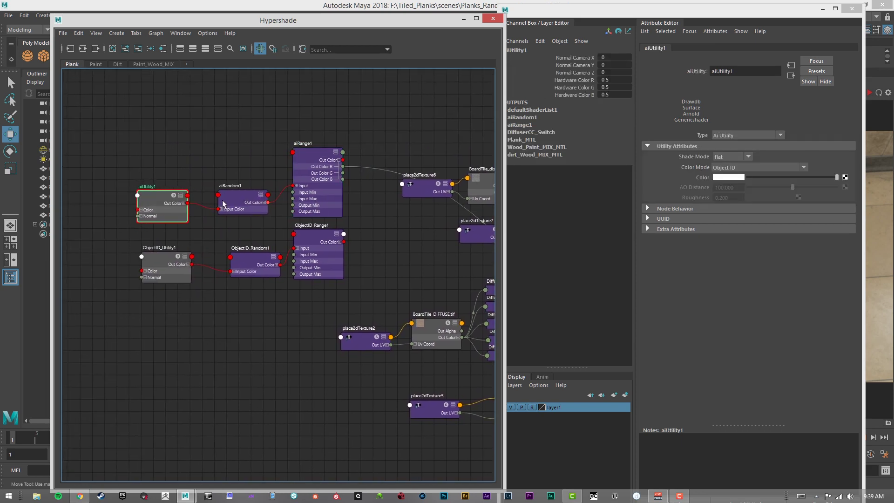
{"action": "left_click_drag", "start_coordinate": [223, 203], "coordinate": [220, 195]}
{"action": "left_click_drag", "start_coordinate": [312, 156], "coordinate": [301, 161]}
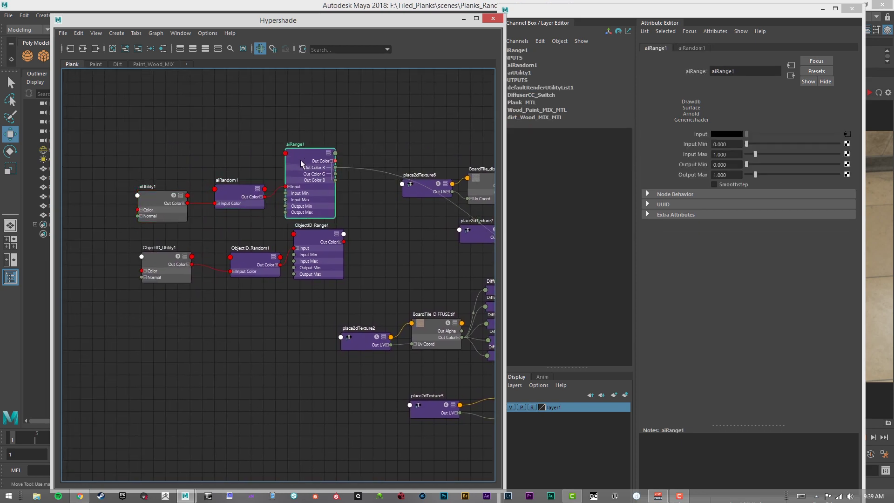
- Review the index and inputs of DiffuserCC_Switch, clear the attribute window off the render view and start the Arnold render
{"action": "middle_click_drag", "start_coordinate": [412, 198], "coordinate": [245, 182], "text": "alt"}
{"action": "middle_click_drag", "start_coordinate": [397, 230], "coordinate": [268, 222], "text": "alt"}
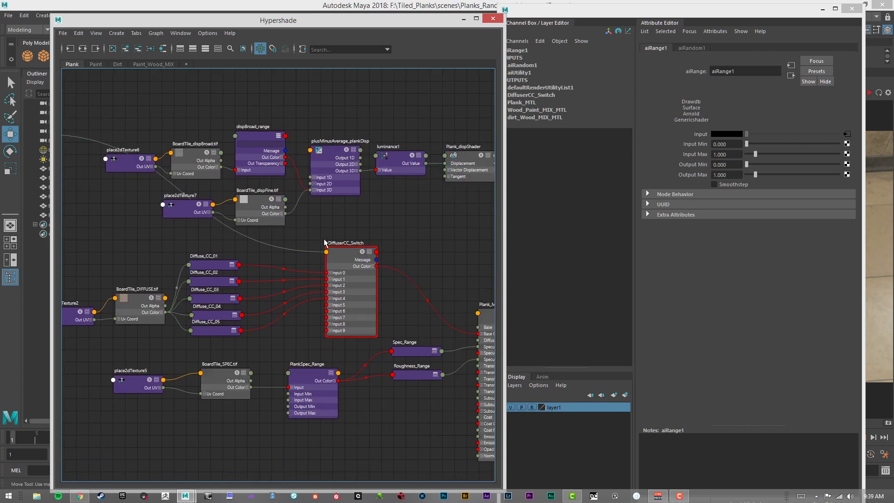
{"action": "left_click", "coordinate": [366, 261]}
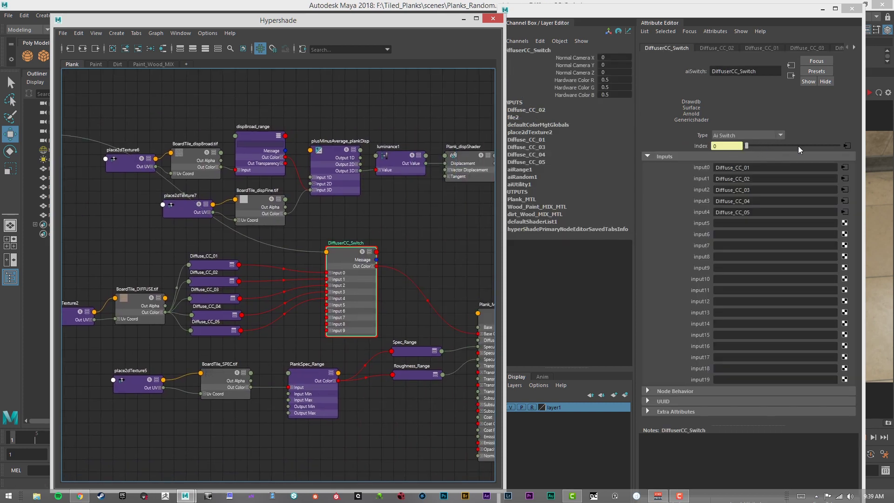
{"action": "left_click_drag", "start_coordinate": [592, 13], "coordinate": [893, 42]}
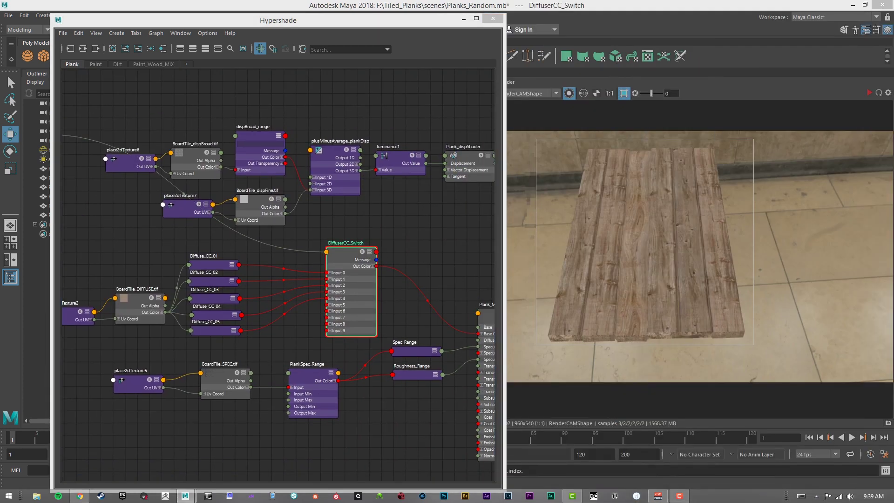
{"action": "left_click", "coordinate": [870, 94]}
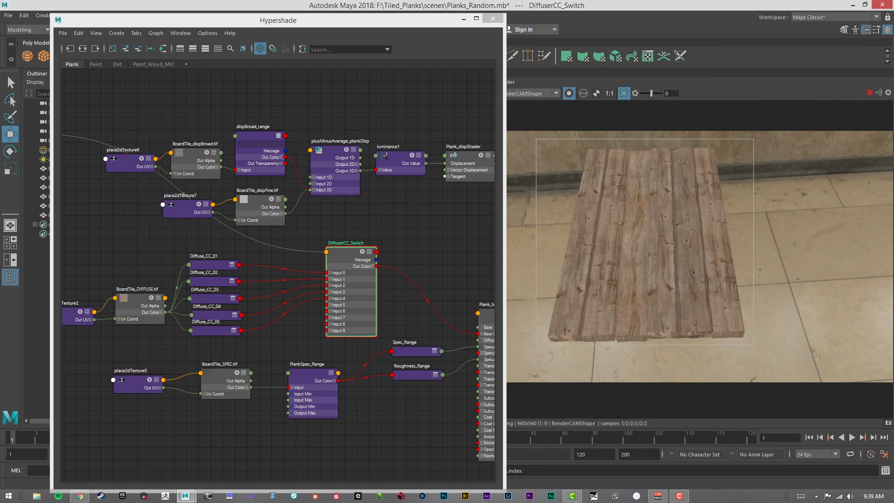
- Preview aiRange1 on the rendered planks and examine its input and output range attributes
{"action": "left_click_drag", "start_coordinate": [892, 41], "coordinate": [426, 58]}
{"action": "left_click", "coordinate": [247, 19]}
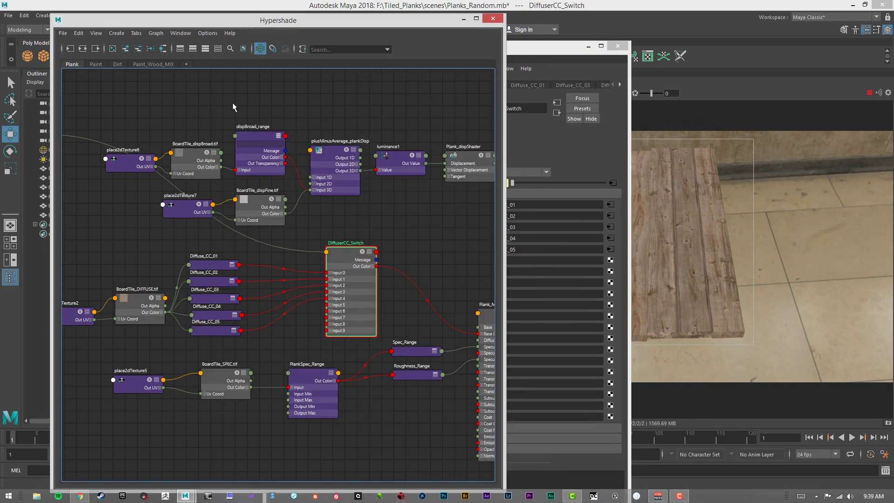
{"action": "middle_click_drag", "start_coordinate": [230, 128], "coordinate": [406, 145], "text": "alt"}
{"action": "left_click_drag", "start_coordinate": [417, 21], "coordinate": [396, 20]}
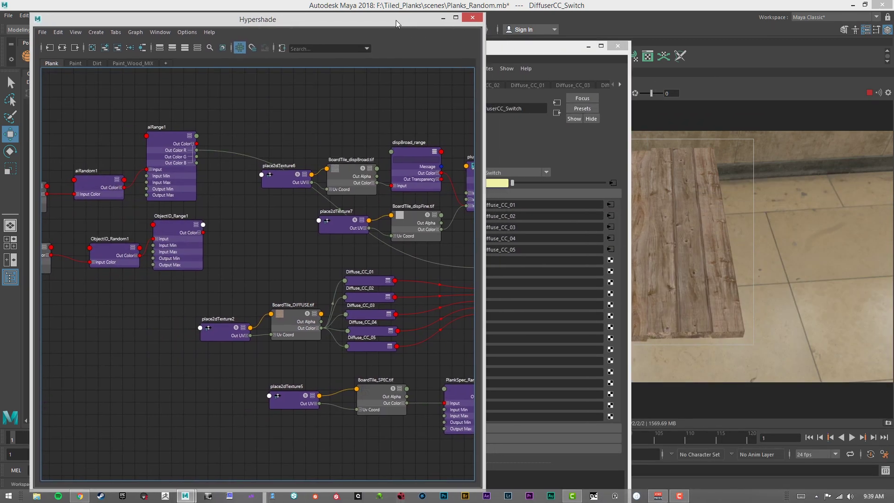
{"action": "left_click", "coordinate": [186, 141]}
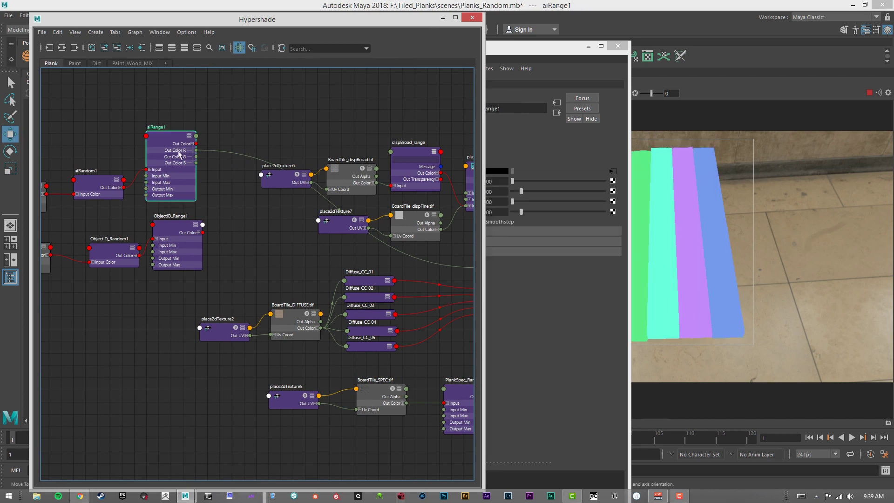
{"action": "left_click", "coordinate": [496, 57]}
{"action": "left_click_drag", "start_coordinate": [504, 46], "coordinate": [393, 17]}
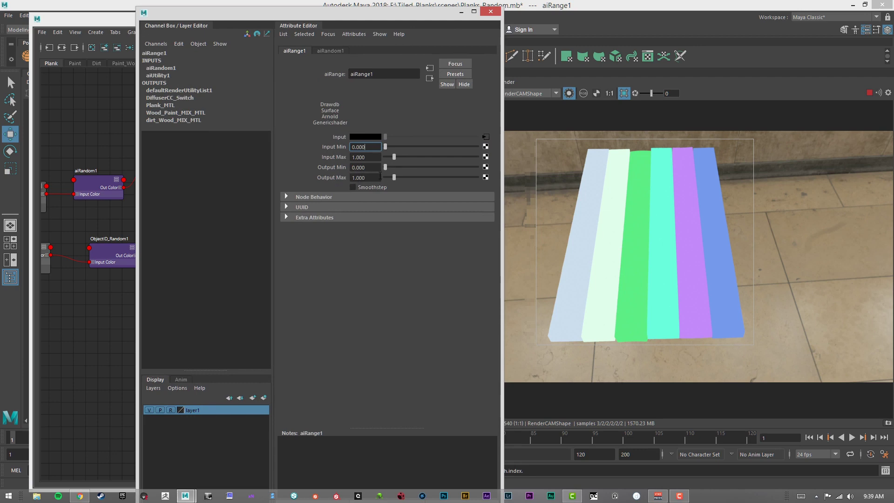
{"action": "left_click_drag", "start_coordinate": [334, 17], "coordinate": [634, 155]}
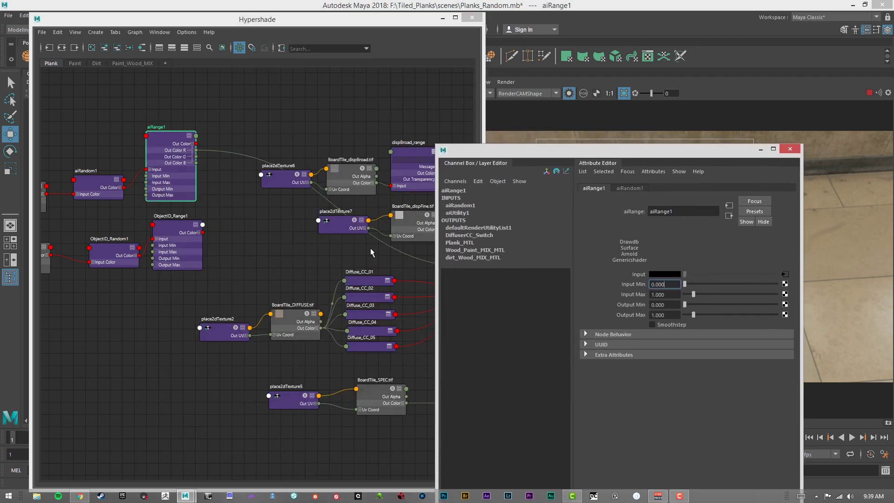
- Compare aiRange1's range values with the color inputs of DiffuserCC_Switch and select the switch to preview it in the render
{"action": "left_click", "coordinate": [212, 261]}
{"action": "middle_click_drag", "start_coordinate": [212, 261], "coordinate": [103, 253], "text": "alt"}
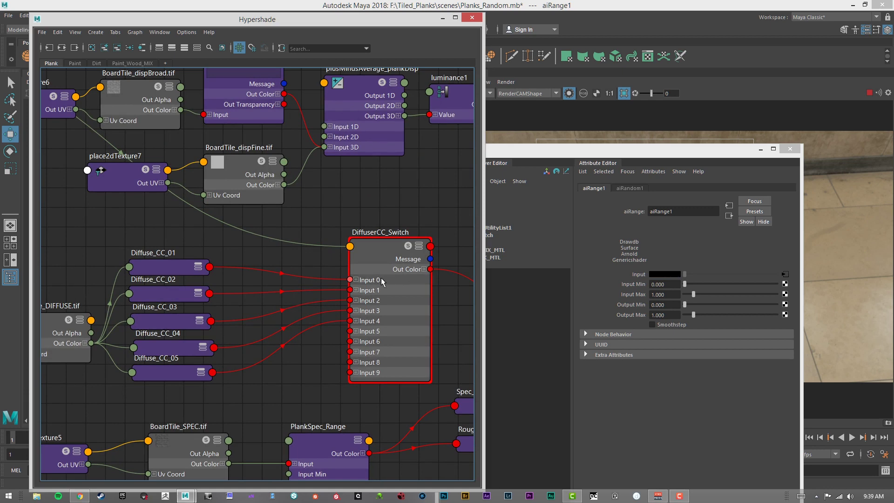
{"action": "left_click_drag", "start_coordinate": [642, 152], "coordinate": [322, 30]}
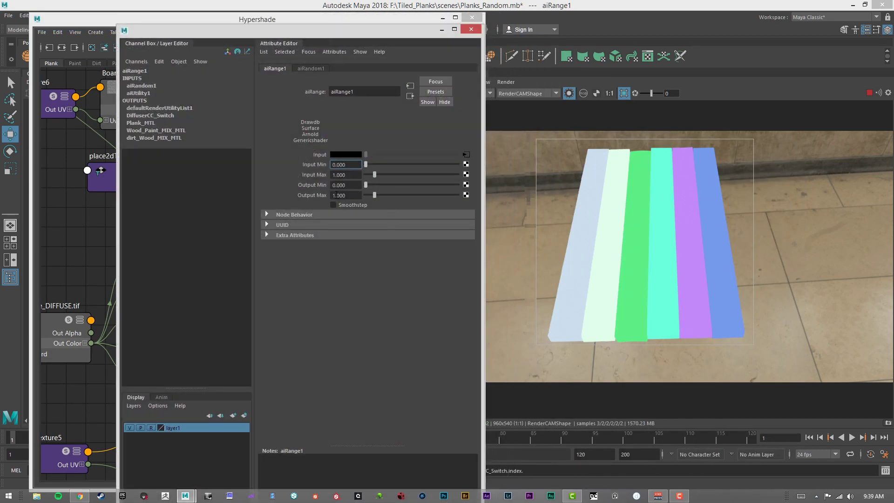
{"action": "left_click_drag", "start_coordinate": [300, 31], "coordinate": [684, 205]}
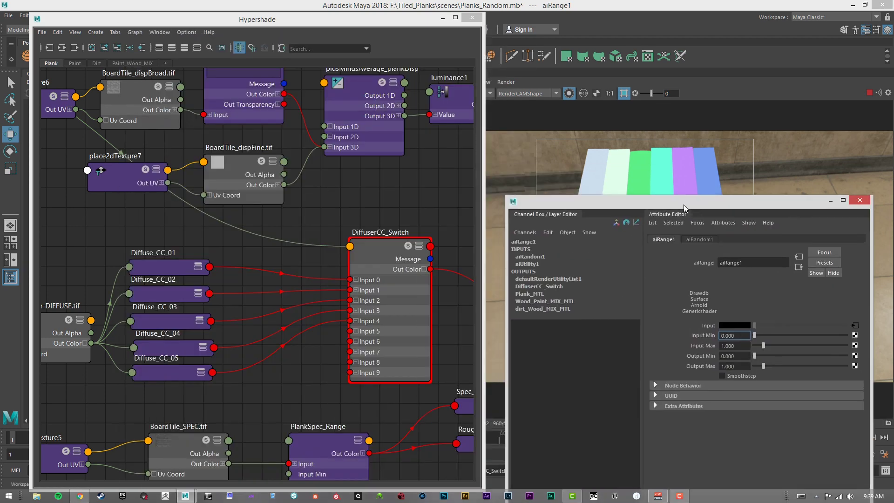
{"action": "left_click", "coordinate": [384, 250]}
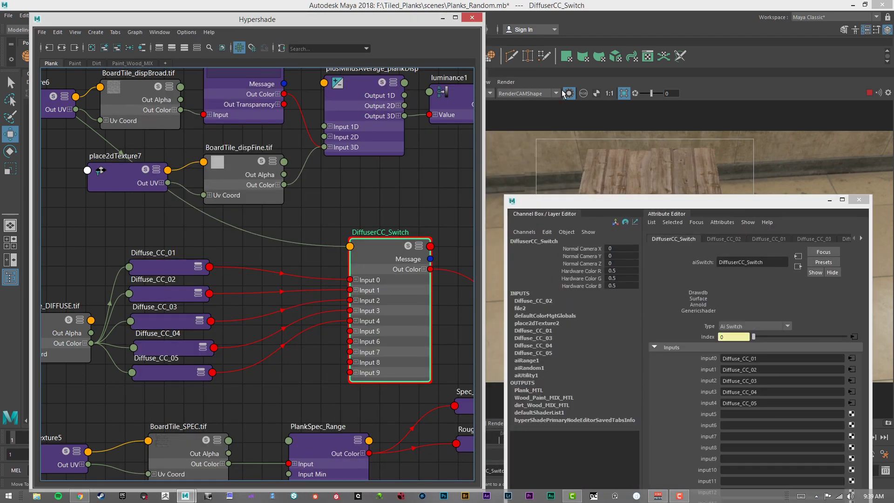
- Move the windows clear of the render view and lock its isolated preview to DiffuserCC_Switch
{"action": "left_click_drag", "start_coordinate": [565, 201], "coordinate": [893, 219]}
{"action": "left_click_drag", "start_coordinate": [406, 20], "coordinate": [278, 20]}
{"action": "left_click", "coordinate": [436, 423]}
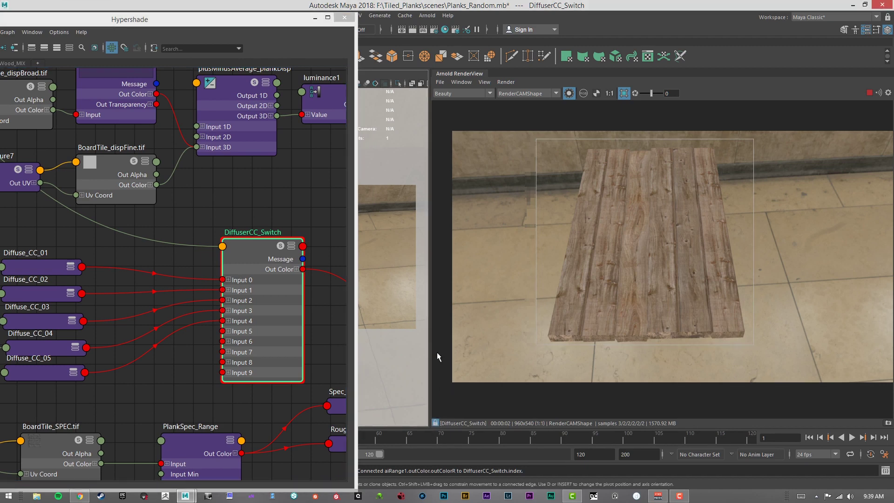
{"action": "left_click_drag", "start_coordinate": [230, 19], "coordinate": [377, 20]}
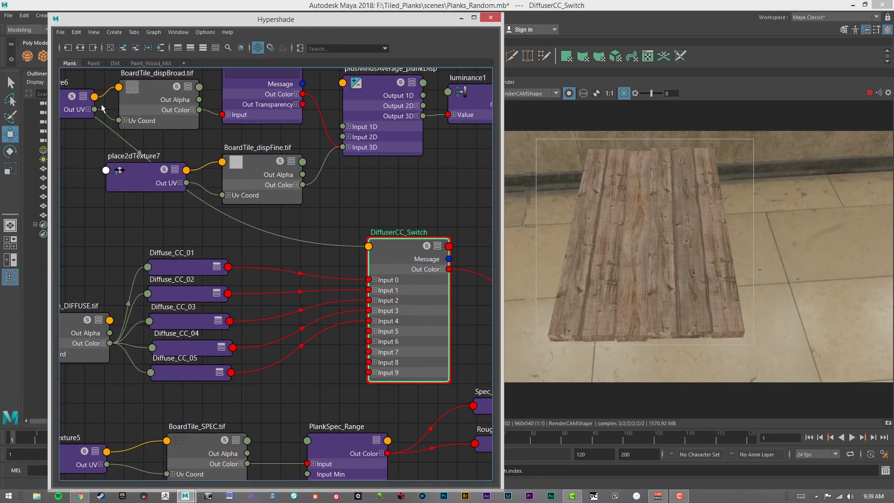
- Raise the Output Max of aiRange1 to about 2.1 to bring more switch inputs onto the planks
{"action": "middle_click_drag", "start_coordinate": [132, 134], "coordinate": [239, 162]}
{"action": "middle_click_drag", "start_coordinate": [108, 155], "coordinate": [269, 216]}
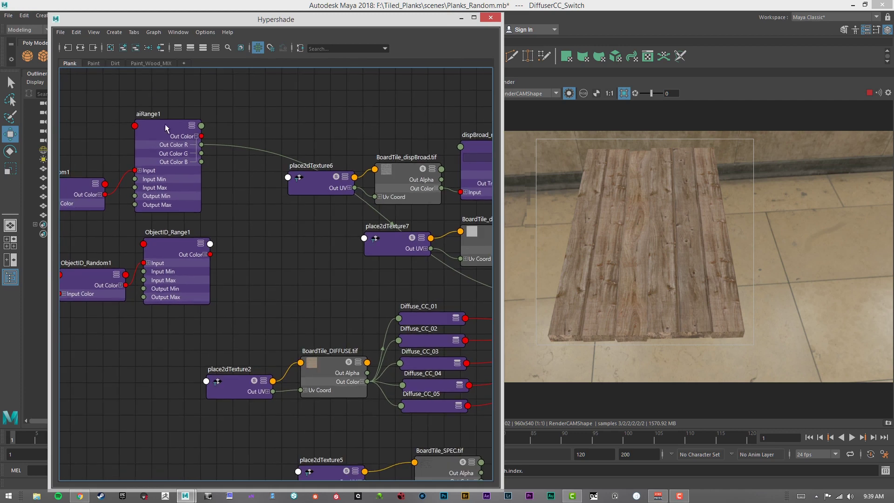
{"action": "left_click", "coordinate": [167, 130]}
{"action": "left_click_drag", "start_coordinate": [893, 172], "coordinate": [187, 6]}
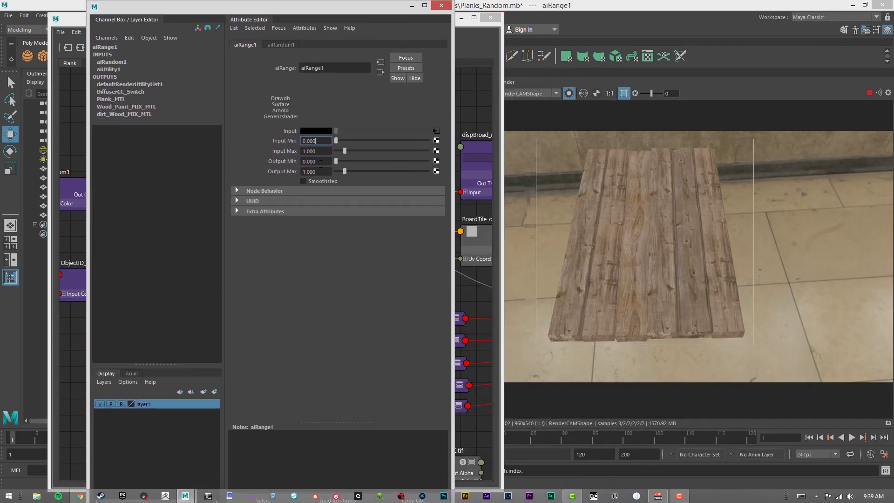
{"action": "left_click_drag", "start_coordinate": [344, 171], "coordinate": [354, 171]}
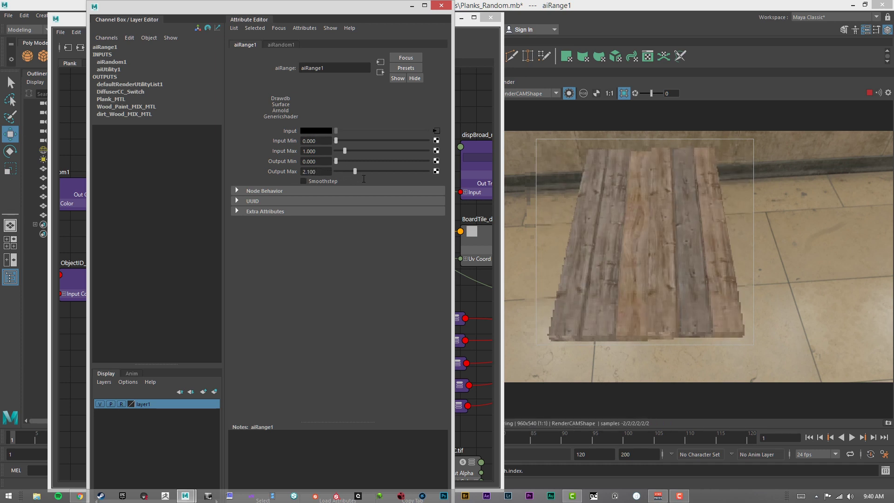
- Try aiRange1 Output Max values up to about 10 against the plank render and settle on 6.1
{"action": "left_click_drag", "start_coordinate": [353, 170], "coordinate": [586, 192]}
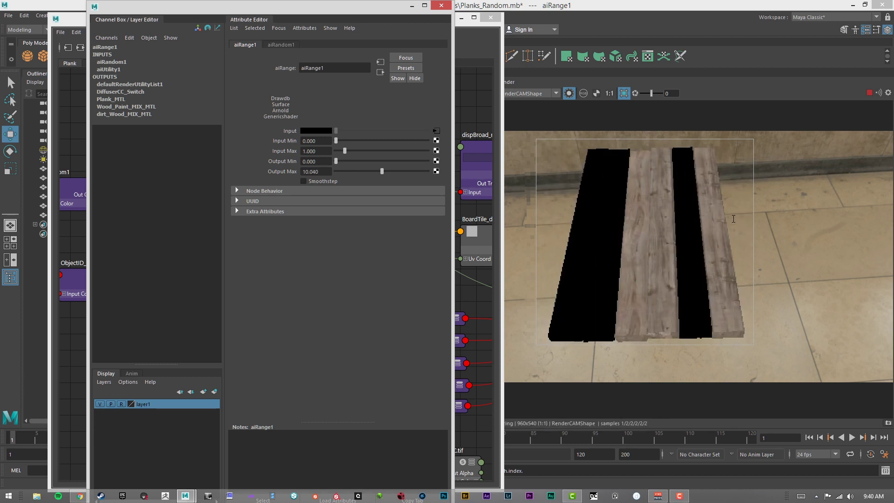
{"action": "left_click_drag", "start_coordinate": [734, 219], "coordinate": [563, 238]}
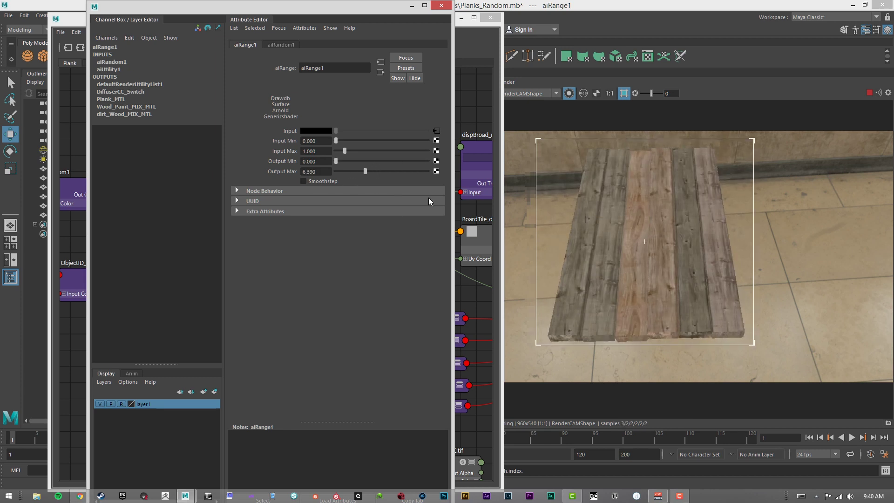
{"action": "mouse_move", "coordinate": [334, 177]}
{"action": "left_mouse_down", "text": "ctrl"}
{"action": "mouse_move", "coordinate": [310, 182]}
{"action": "mouse_move", "coordinate": [326, 182]}
{"action": "left_mouse_up", "text": "ctrl"}
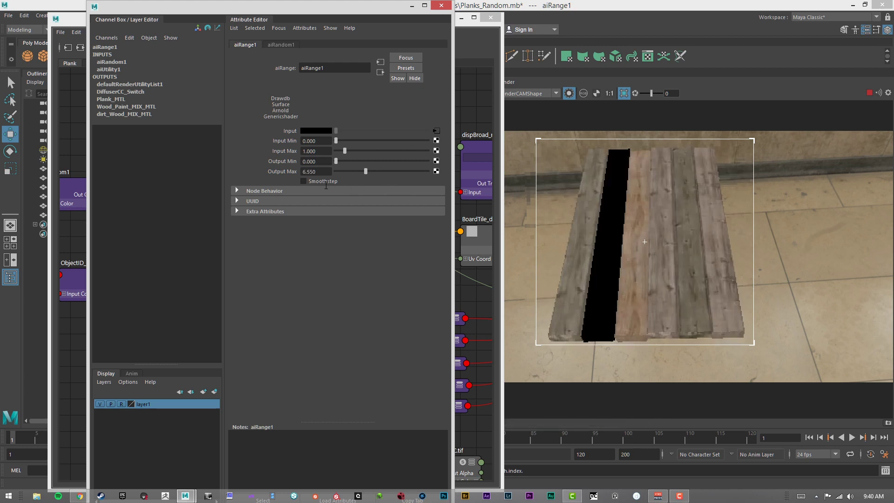
{"action": "key", "text": "ctrl+a"}
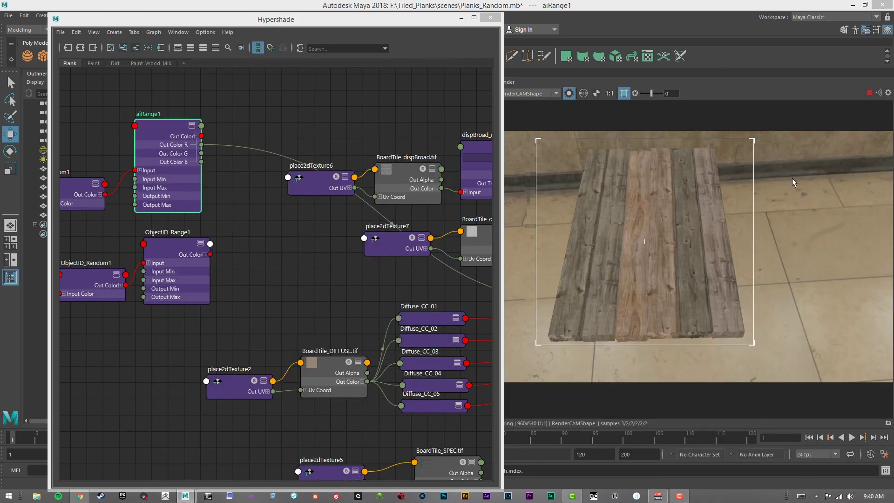
- Check the connected inputs of DiffuserCC_Switch and lower aiRange1's Output Max to 4.92
{"action": "middle_click_drag", "start_coordinate": [383, 305], "coordinate": [197, 254], "text": "alt"}
{"action": "middle_click_drag", "start_coordinate": [393, 279], "coordinate": [335, 281], "text": "alt"}
{"action": "scroll", "coordinate": [335, 280], "scroll_direction": "up", "scroll_amount": 3}
{"action": "left_click", "coordinate": [361, 251]}
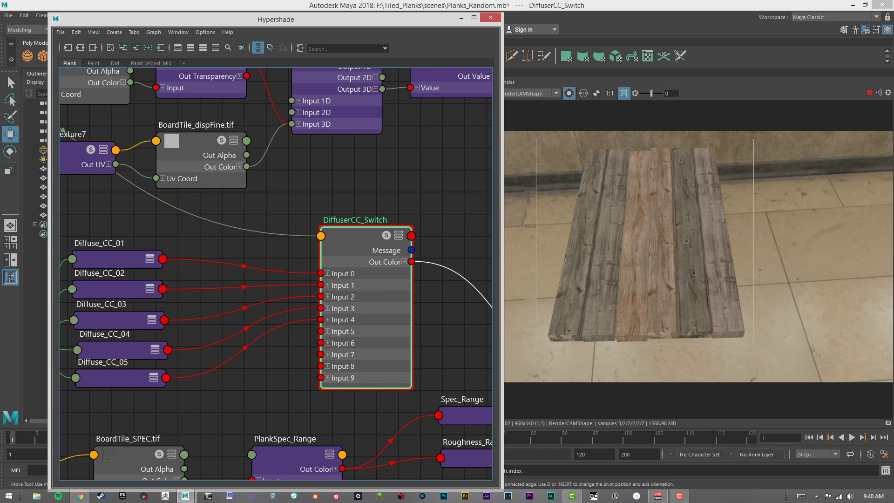
{"action": "middle_click_drag", "start_coordinate": [193, 235], "coordinate": [356, 270], "text": "alt"}
{"action": "scroll", "coordinate": [356, 270], "scroll_direction": "down", "scroll_amount": 3}
{"action": "middle_click_drag", "start_coordinate": [173, 144], "coordinate": [285, 171], "text": "alt"}
{"action": "left_click", "coordinate": [150, 128]}
{"action": "double_click", "coordinate": [149, 128]}
{"action": "left_click_drag", "start_coordinate": [539, 23], "coordinate": [228, 27]}
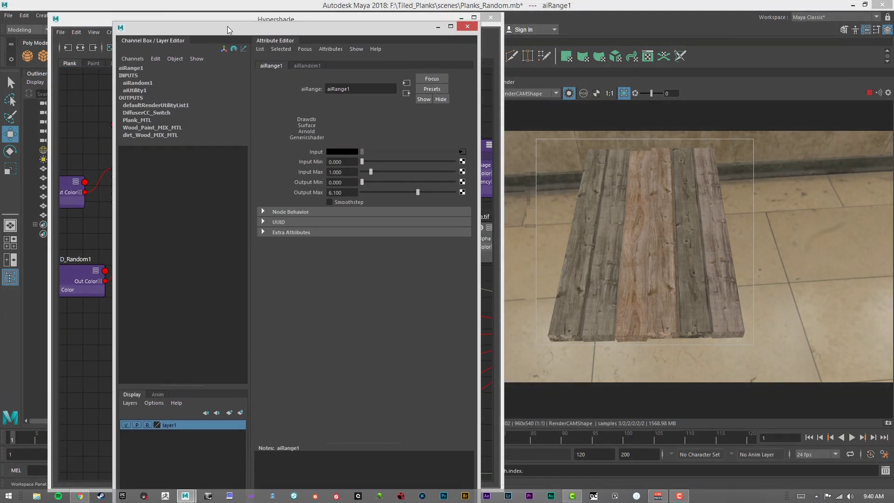
{"action": "left_click_drag", "start_coordinate": [342, 193], "coordinate": [293, 199], "text": "ctrl"}
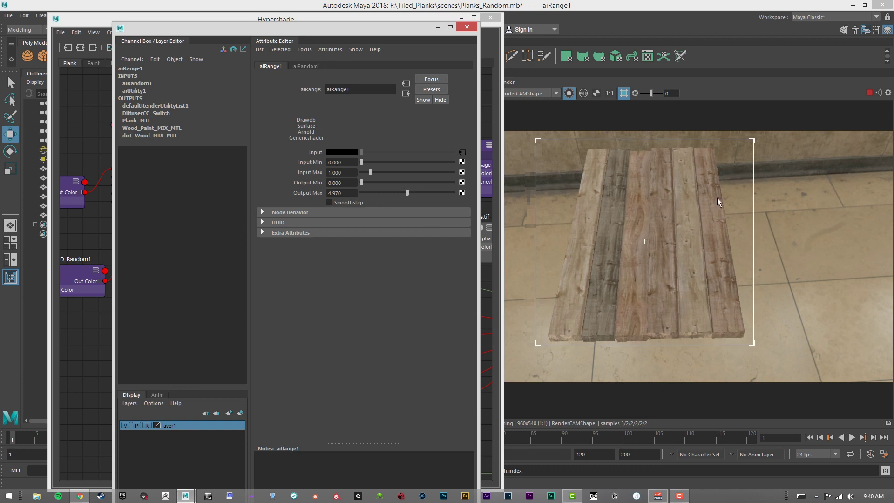
{"action": "mouse_move", "coordinate": [347, 193]}
{"action": "left_mouse_down", "text": "ctrl"}
{"action": "mouse_move", "coordinate": [365, 196]}
{"action": "mouse_move", "coordinate": [345, 195]}
{"action": "left_mouse_up", "text": "ctrl"}
{"action": "left_click_drag", "start_coordinate": [340, 30], "coordinate": [893, 135]}
- Select aiRandom1 and set its Seed to 1
{"action": "middle_click_drag", "start_coordinate": [280, 201], "coordinate": [422, 218], "text": "alt"}
{"action": "middle_click_drag", "start_coordinate": [192, 214], "coordinate": [252, 220], "text": "alt"}
{"action": "left_click_drag", "start_coordinate": [242, 209], "coordinate": [232, 207]}
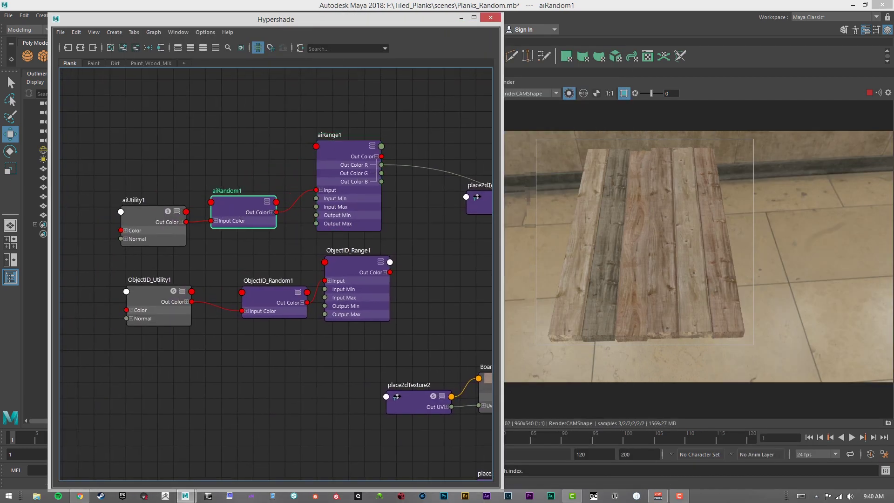
{"action": "left_click_drag", "start_coordinate": [893, 93], "coordinate": [239, 36]}
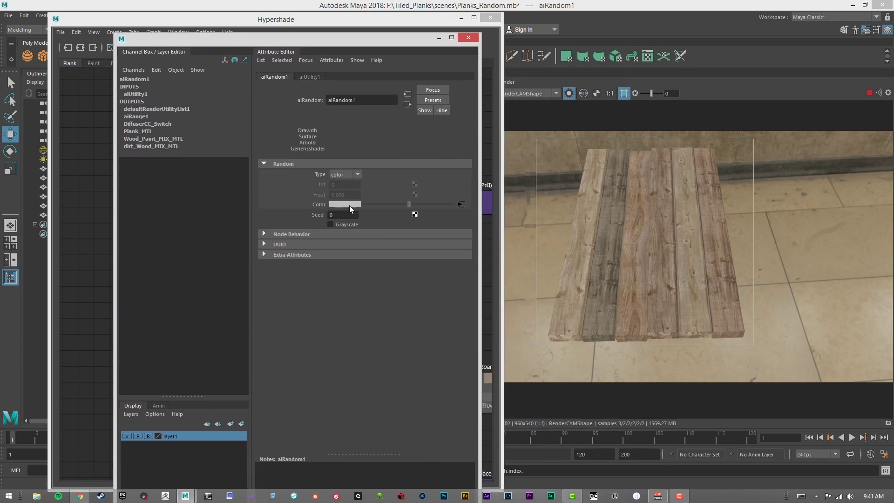
{"action": "left_click_drag", "start_coordinate": [347, 215], "coordinate": [276, 207]}
{"action": "type", "text": "1"}
{"action": "key", "text": "Return"}
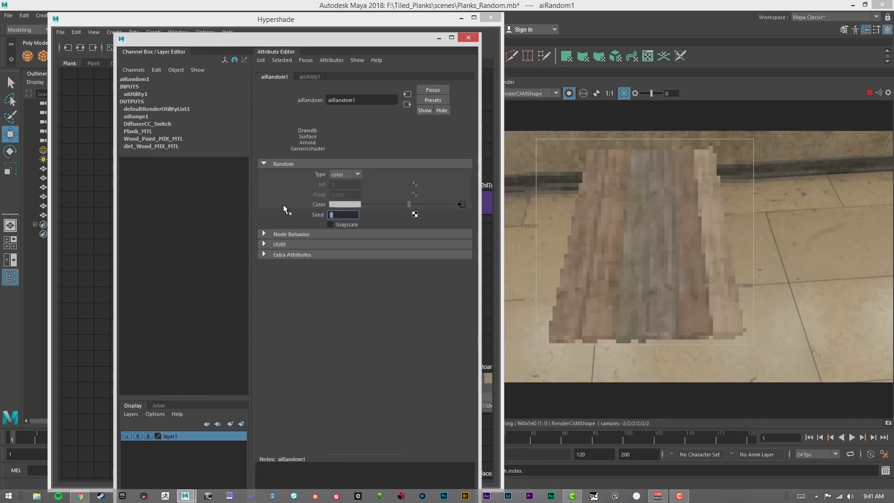
- Try further Seed values on aiRandom1, including 2 and 45, and finish with 325
{"action": "type", "text": "2"}
{"action": "key", "text": "Return"}
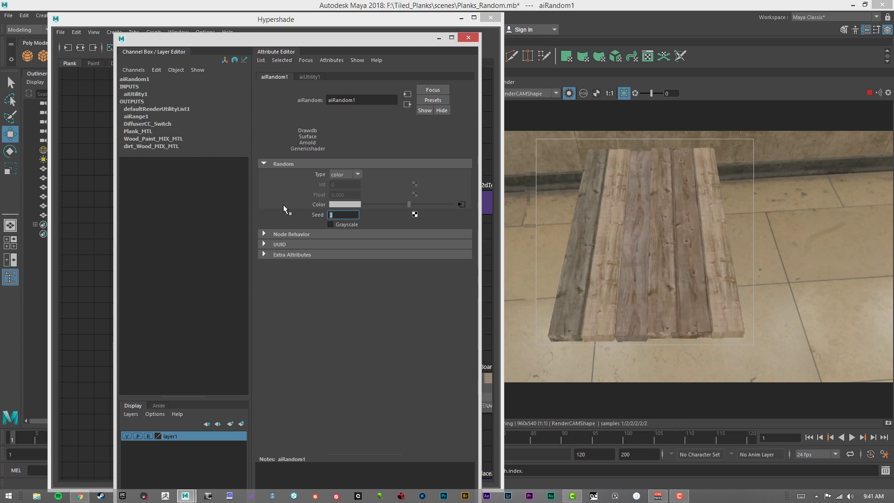
{"action": "type", "text": "4"}
{"action": "key", "text": "Return"}
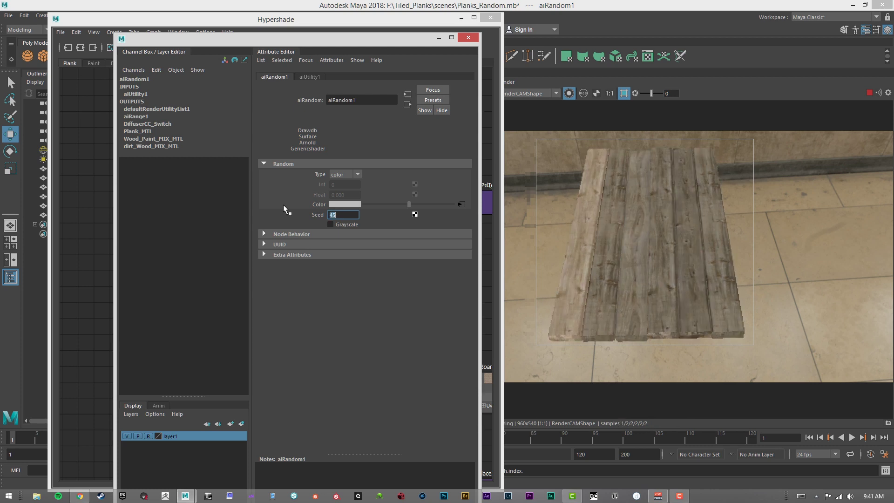
{"action": "type", "text": "15"}
{"action": "key", "text": "Return"}
{"action": "type", "text": "325"}
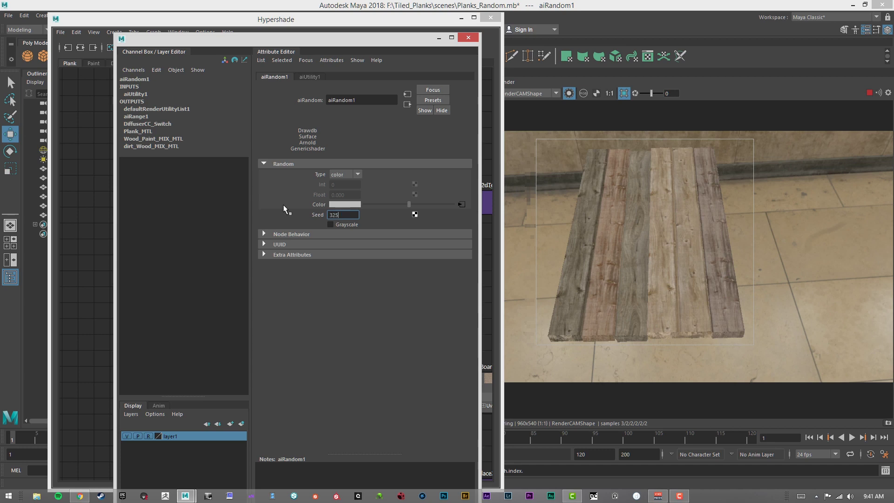
{"action": "key", "text": "Return"}
- Raise the Output Max of aiRange1 to about 5.53
{"action": "left_click_drag", "start_coordinate": [390, 38], "coordinate": [308, 43]}
{"action": "left_click", "coordinate": [343, 157]}
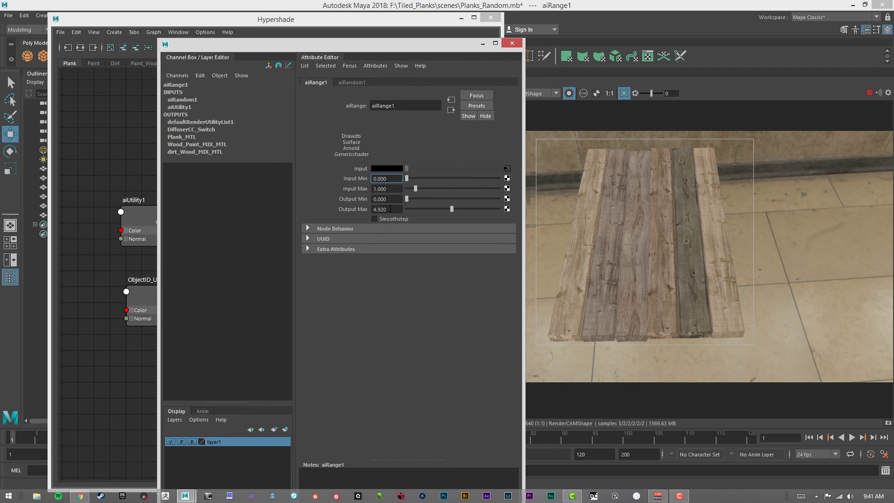
{"action": "left_click_drag", "start_coordinate": [390, 209], "coordinate": [416, 208], "text": "ctrl"}
{"action": "left_click_drag", "start_coordinate": [370, 46], "coordinate": [347, 22]}
- Try Seed 12 on aiRandom1, set it to 13 and clear the attribute window away
{"action": "left_click", "coordinate": [263, 201]}
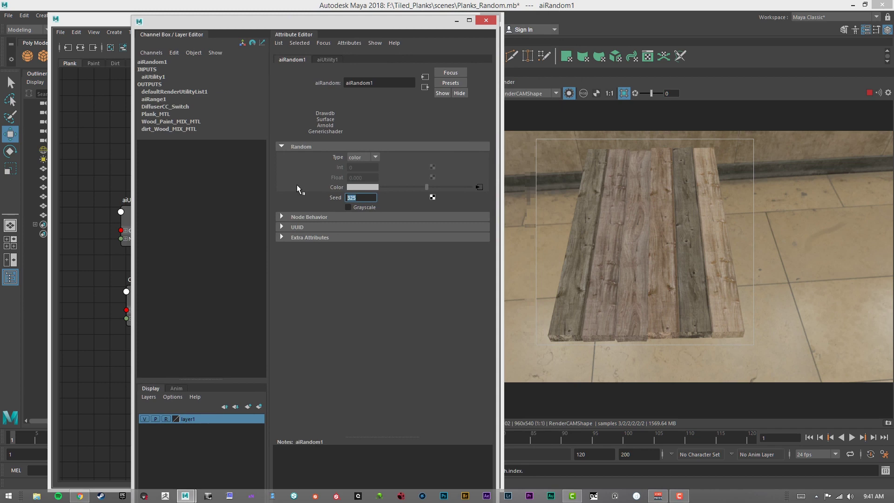
{"action": "type", "text": "12"}
{"action": "key", "text": "Return"}
{"action": "type", "text": "13"}
{"action": "key", "text": "Return"}
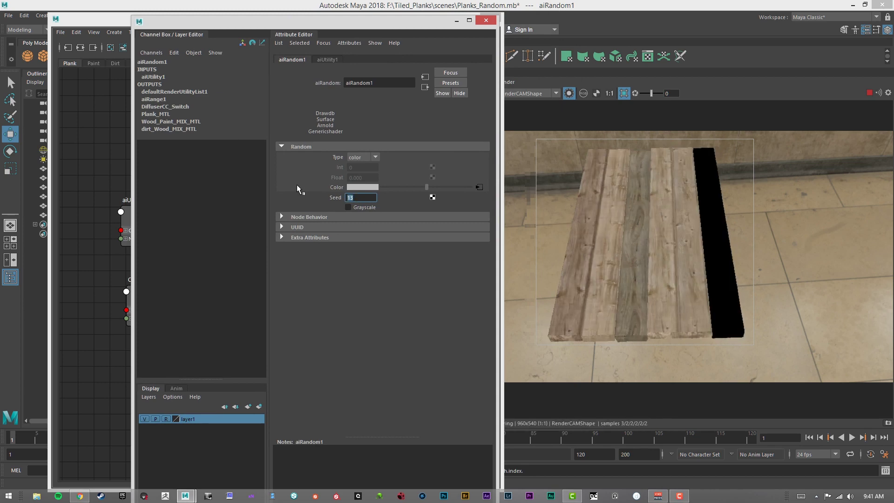
{"action": "left_click_drag", "start_coordinate": [370, 25], "coordinate": [893, 47]}
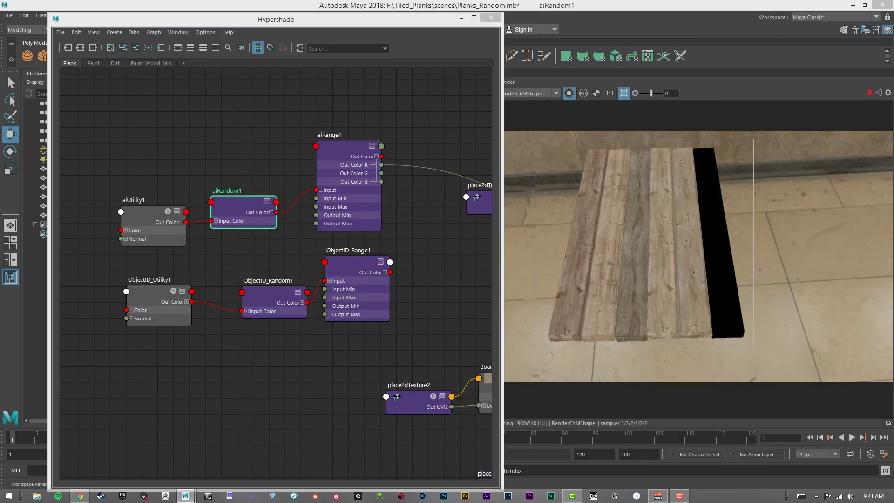
- Lower the Output Max of aiRange1 to about 4.78 and move its attributes out of the way
{"action": "double_click", "coordinate": [329, 151]}
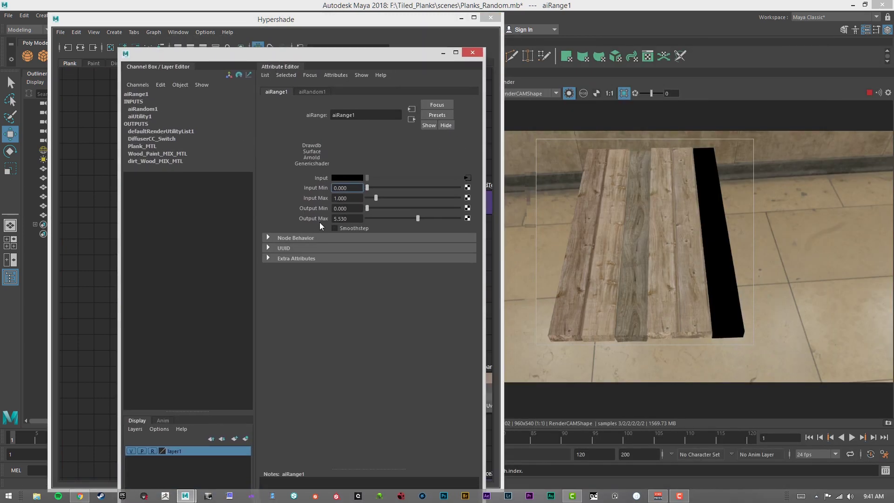
{"action": "left_click_drag", "start_coordinate": [343, 219], "coordinate": [320, 220], "text": "ctrl"}
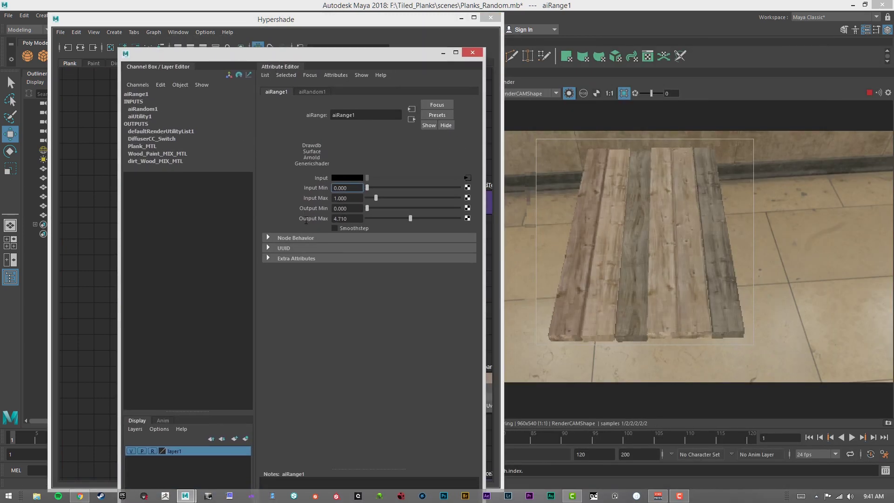
{"action": "left_click_drag", "start_coordinate": [347, 52], "coordinate": [893, 140]}
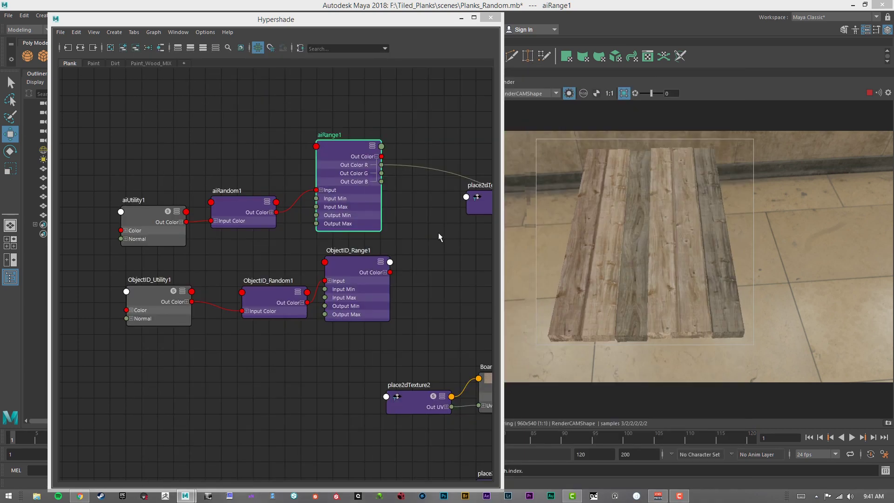
- Limit aiRange1 to the middle inputs of DiffuserCC_Switch with Output Min 1.49 and Output Max 3.11
{"action": "middle_click_drag", "start_coordinate": [439, 235], "coordinate": [231, 238], "text": "alt"}
{"action": "middle_click_drag", "start_coordinate": [448, 268], "coordinate": [201, 247], "text": "alt"}
{"action": "middle_click_drag", "start_coordinate": [356, 273], "coordinate": [380, 232], "text": "alt"}
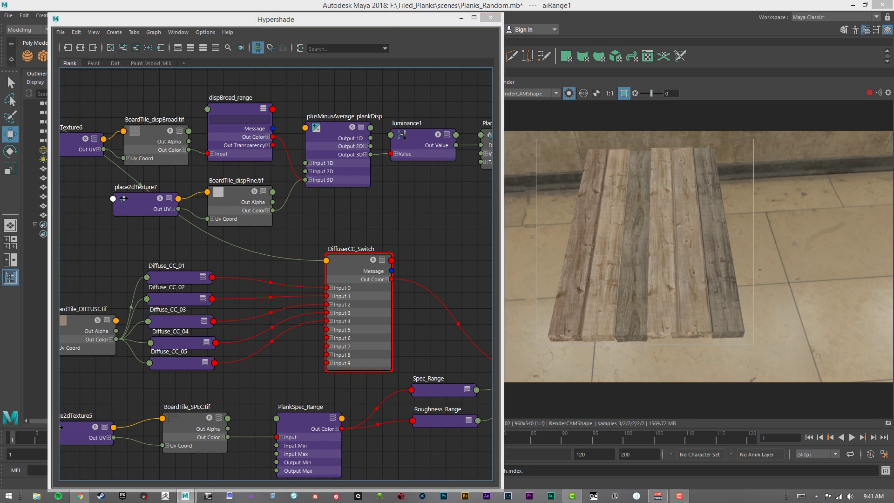
{"action": "mouse_move", "coordinate": [893, 140]}
{"action": "left_mouse_down"}
{"action": "mouse_move", "coordinate": [236, 75]}
{"action": "mouse_move", "coordinate": [513, 119]}
{"action": "mouse_move", "coordinate": [893, 139]}
{"action": "left_mouse_up"}
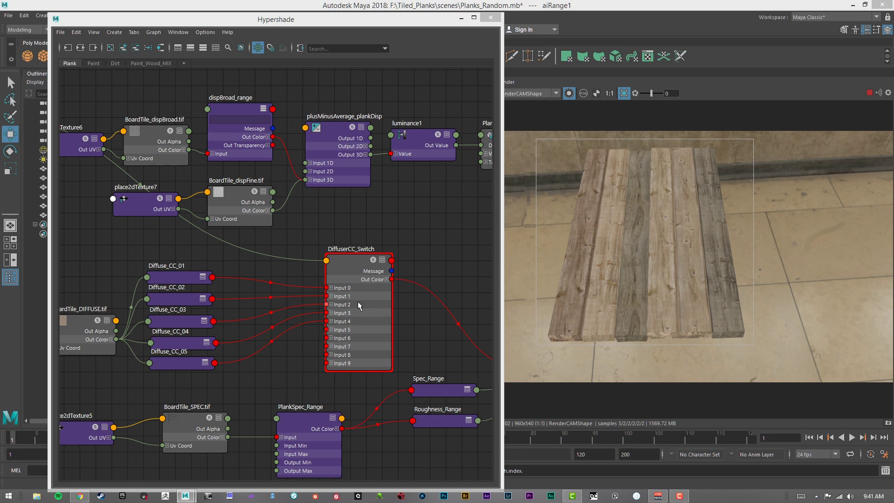
{"action": "left_click_drag", "start_coordinate": [893, 107], "coordinate": [341, 37]}
{"action": "left_click_drag", "start_coordinate": [363, 187], "coordinate": [453, 188], "text": "ctrl"}
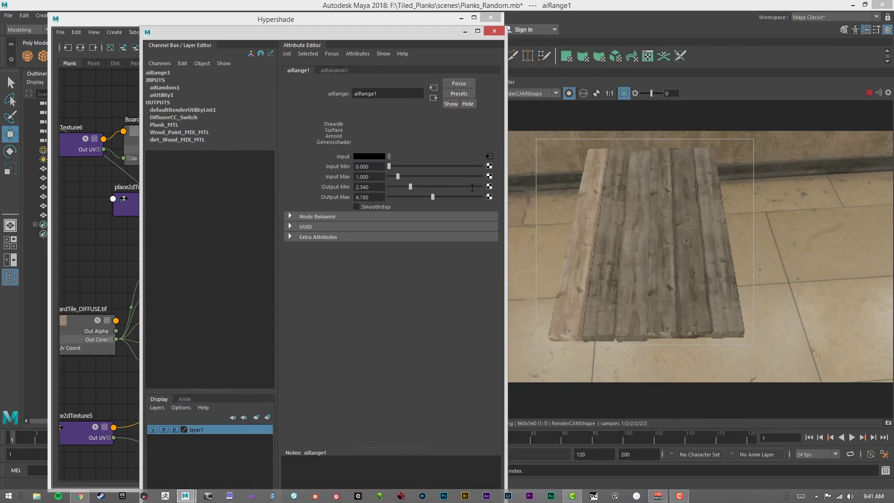
{"action": "left_click_drag", "start_coordinate": [357, 199], "coordinate": [301, 199], "text": "ctrl"}
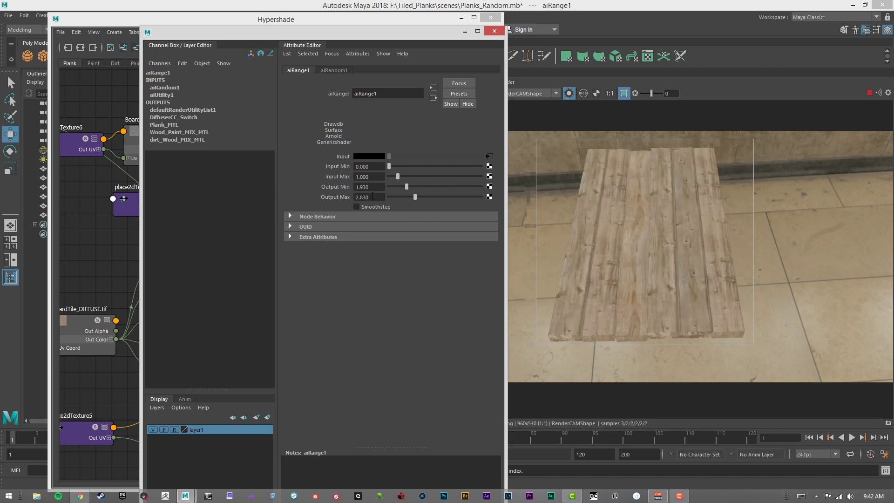
{"action": "left_click_drag", "start_coordinate": [373, 196], "coordinate": [351, 187], "text": "ctrl"}
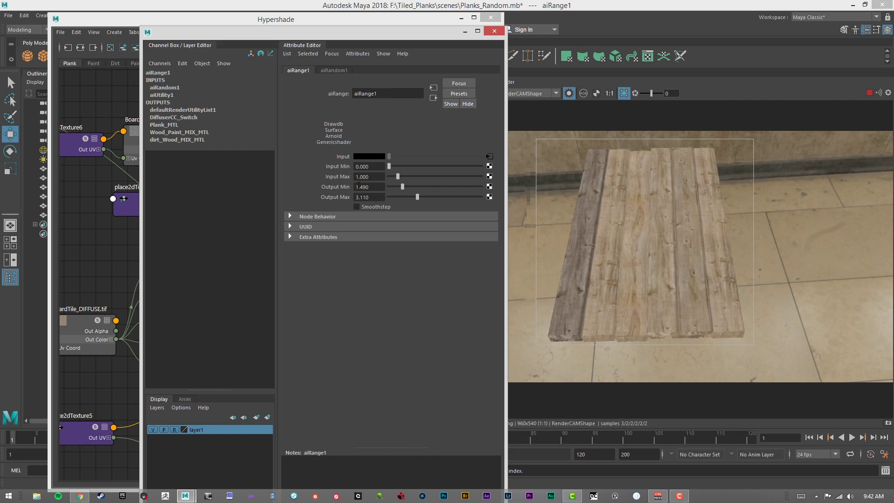
{"action": "left_click_drag", "start_coordinate": [364, 38], "coordinate": [0, 38]}
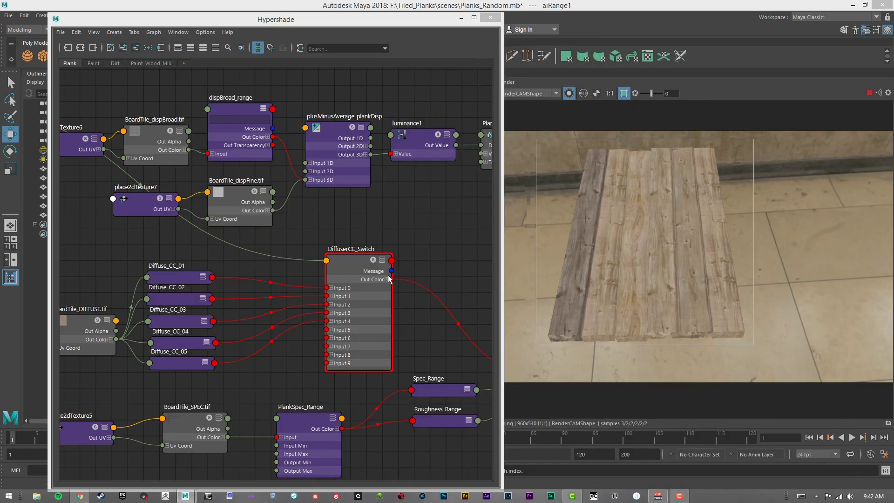
- Uncover the viewport, duplicate the six planks beside the originals and turn off the crop region in the render view
{"action": "left_click", "coordinate": [190, 322]}
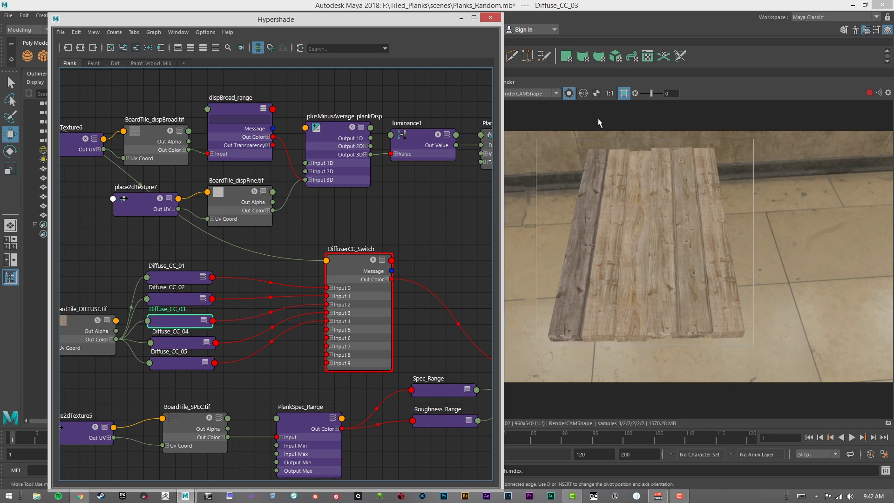
{"action": "left_click_drag", "start_coordinate": [432, 16], "coordinate": [382, 392]}
{"action": "left_click_drag", "start_coordinate": [209, 232], "coordinate": [334, 221]}
{"action": "key", "text": "ctrl+d"}
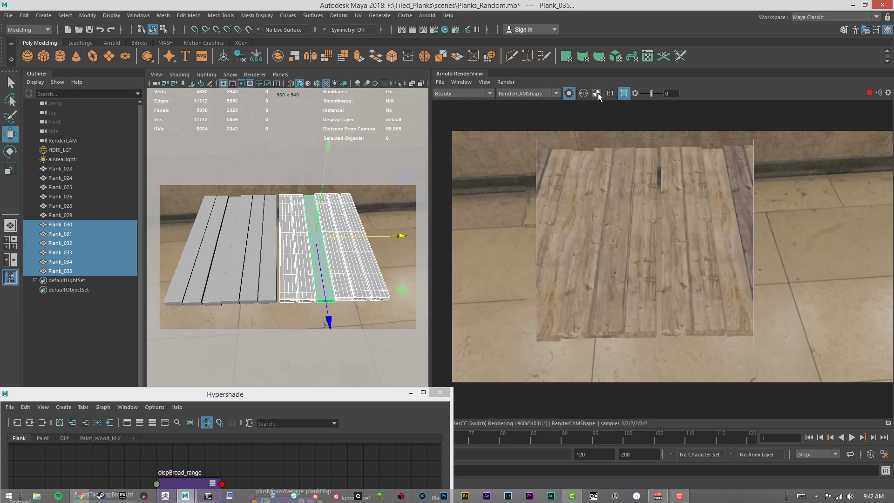
{"action": "left_click", "coordinate": [625, 93]}
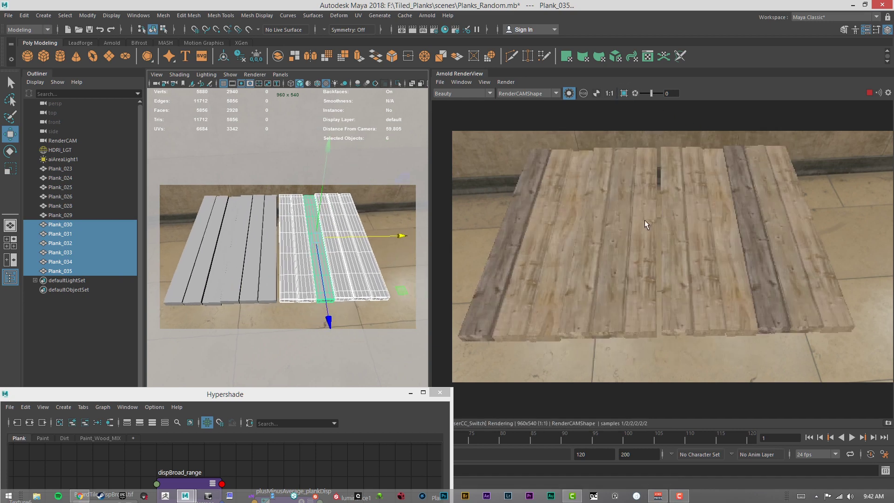
- Duplicate all twelve planks and place the copies beside the existing row
{"action": "right_click_drag", "start_coordinate": [280, 268], "coordinate": [225, 238], "text": "alt"}
{"action": "left_click_drag", "start_coordinate": [208, 232], "coordinate": [422, 238]}
{"action": "key", "text": "ctrl+d"}
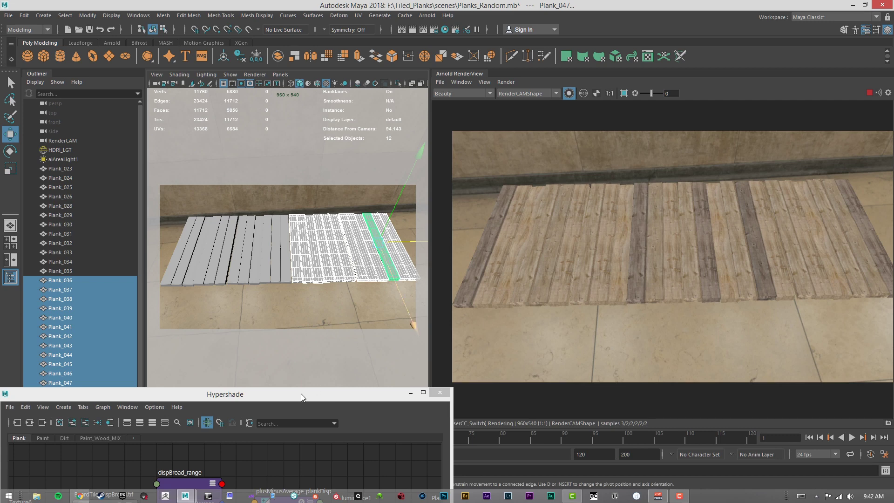
- Find aiRange1 in the Plank graph and set its Output Min to 0 and Output Max to 5
{"action": "left_click_drag", "start_coordinate": [301, 393], "coordinate": [359, 286]}
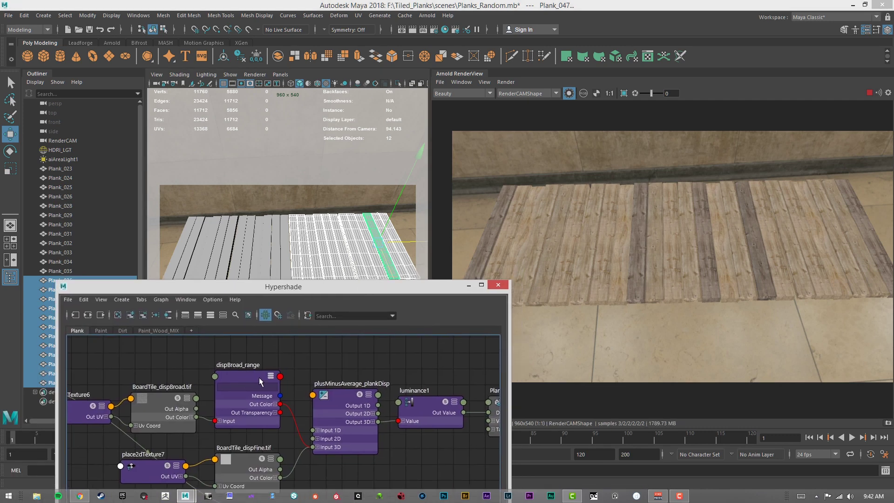
{"action": "middle_click_drag", "start_coordinate": [310, 421], "coordinate": [329, 326], "text": "alt"}
{"action": "middle_click_drag", "start_coordinate": [228, 436], "coordinate": [349, 395], "text": "alt"}
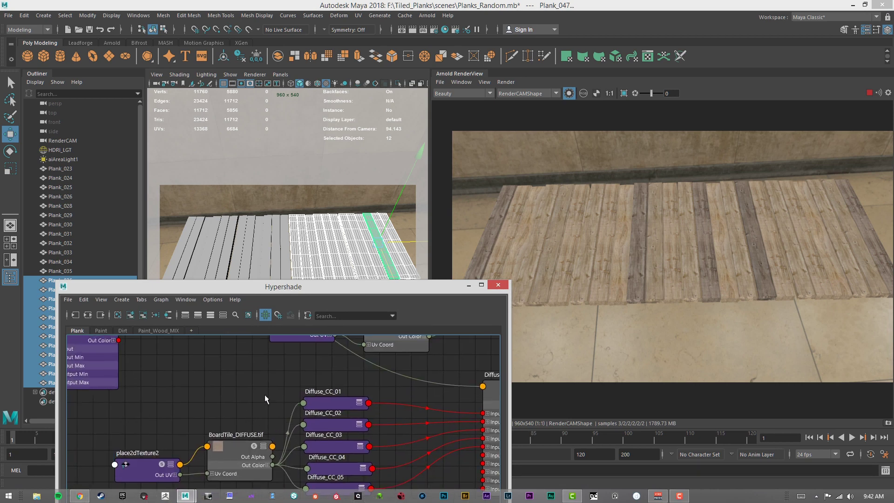
{"action": "middle_click_drag", "start_coordinate": [186, 431], "coordinate": [285, 501], "text": "alt"}
{"action": "middle_click_drag", "start_coordinate": [235, 365], "coordinate": [219, 412], "text": "alt"}
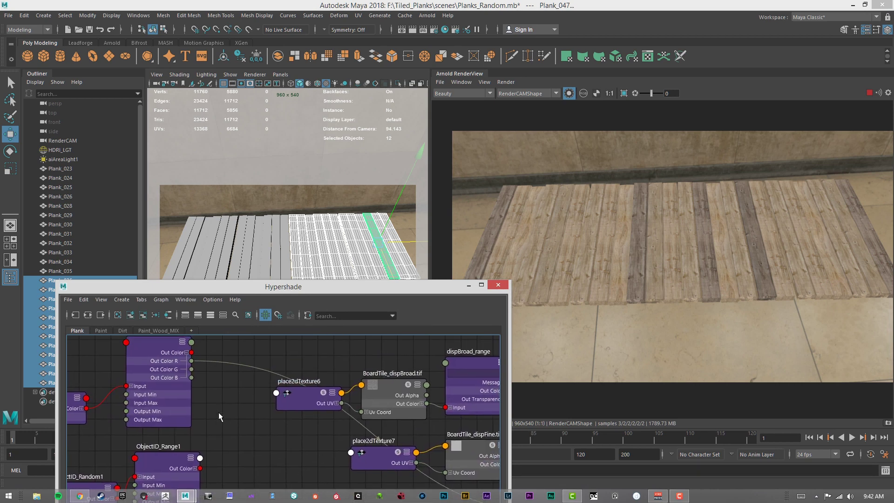
{"action": "left_click", "coordinate": [154, 345]}
{"action": "key", "text": "ctrl+a"}
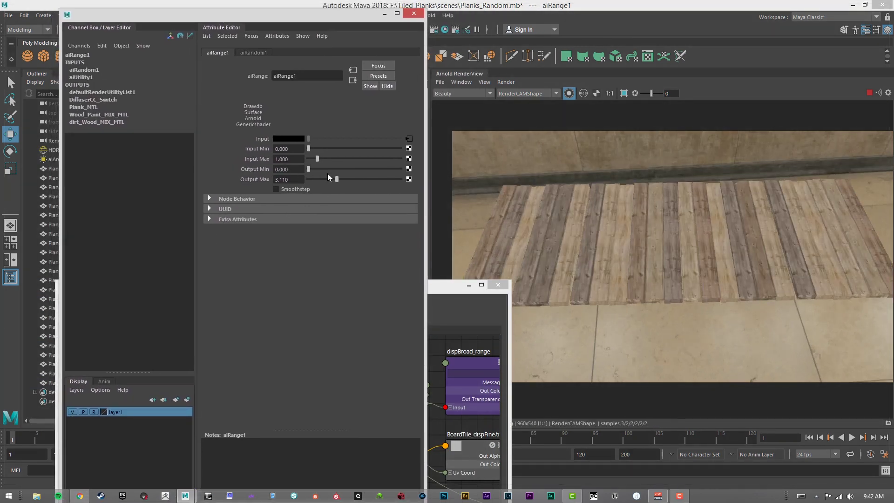
{"action": "left_click_drag", "start_coordinate": [287, 181], "coordinate": [377, 187], "text": "ctrl"}
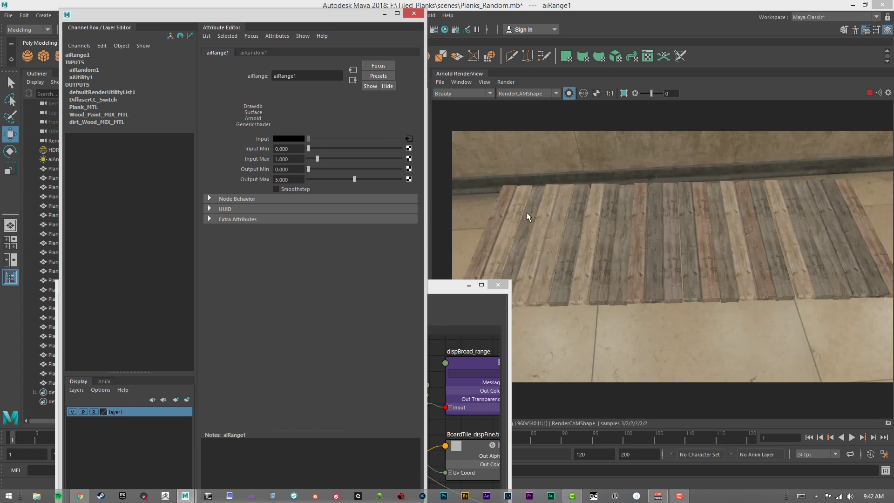
- Try aiRange1's Output Min at 4.01, then reset it to 0
{"action": "left_click_drag", "start_coordinate": [308, 169], "coordinate": [345, 169]}
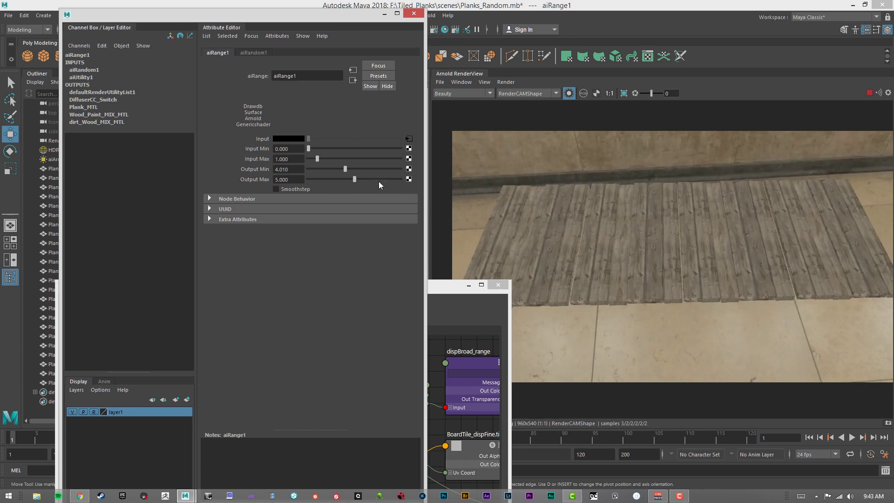
{"action": "mouse_move", "coordinate": [286, 170]}
{"action": "left_mouse_down", "text": "ctrl"}
{"action": "mouse_move", "coordinate": [19, 170]}
{"action": "mouse_move", "coordinate": [293, 171]}
{"action": "left_mouse_up", "text": "ctrl"}
{"action": "double_click", "coordinate": [294, 170]}
{"action": "type", "text": "0"}
{"action": "key", "text": "Return"}
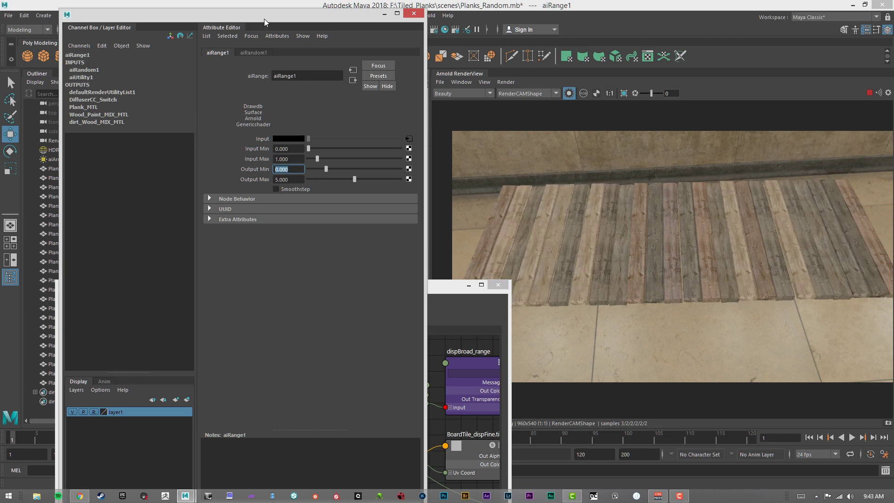
- Move the attributes aside, reposition the Hypershade window and review the Plank shader network through to Plank_SG
{"action": "left_click_drag", "start_coordinate": [264, 18], "coordinate": [893, 109]}
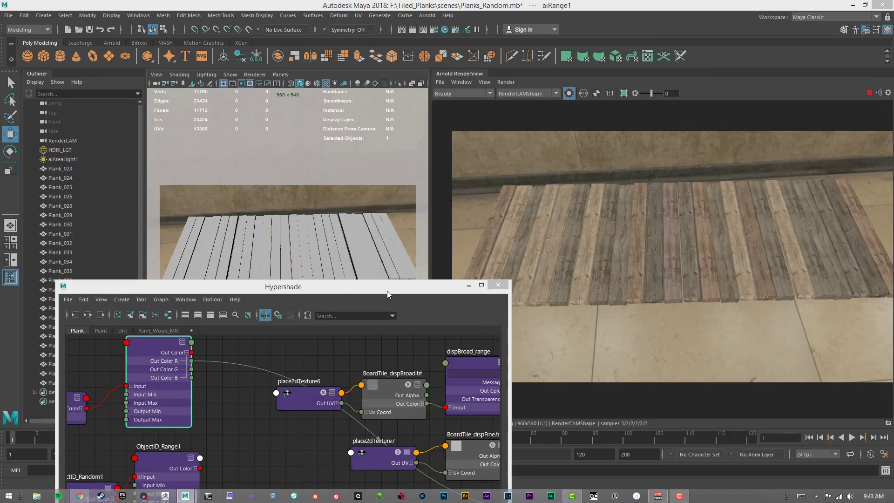
{"action": "left_click_drag", "start_coordinate": [388, 290], "coordinate": [401, 106]}
{"action": "right_click_drag", "start_coordinate": [310, 284], "coordinate": [279, 282], "text": "alt"}
{"action": "middle_click_drag", "start_coordinate": [323, 280], "coordinate": [188, 285], "text": "alt"}
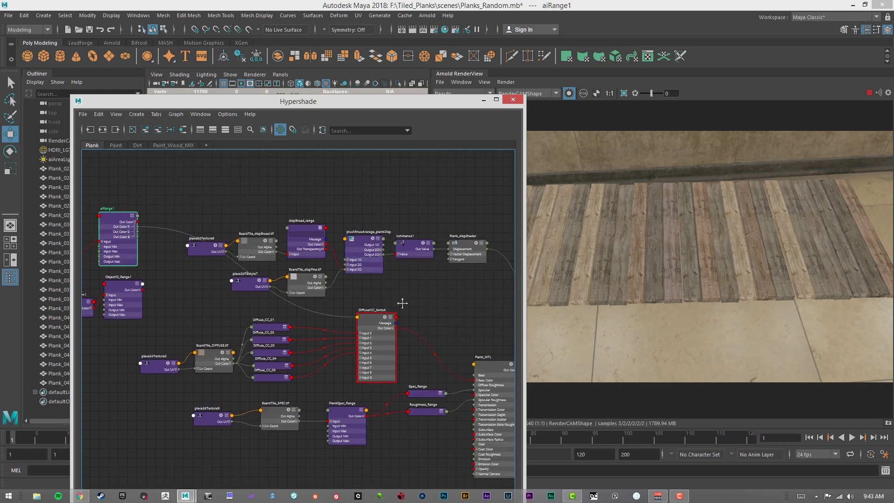
{"action": "middle_click_drag", "start_coordinate": [401, 303], "coordinate": [224, 276], "text": "alt"}
{"action": "middle_click_drag", "start_coordinate": [310, 314], "coordinate": [408, 322], "text": "alt"}
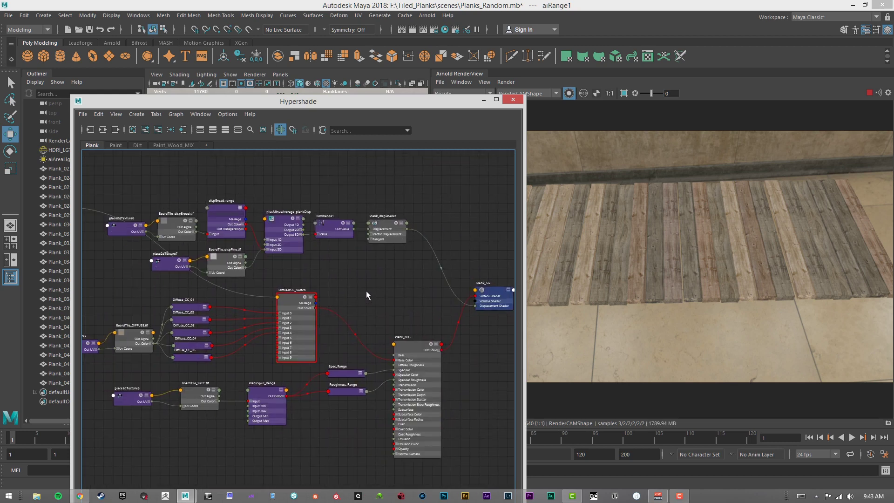
- Open the Paint graph and examine its ObjectID nodes, ColorSwitch, color constants and ColorFinal_CC
{"action": "left_click", "coordinate": [116, 146]}
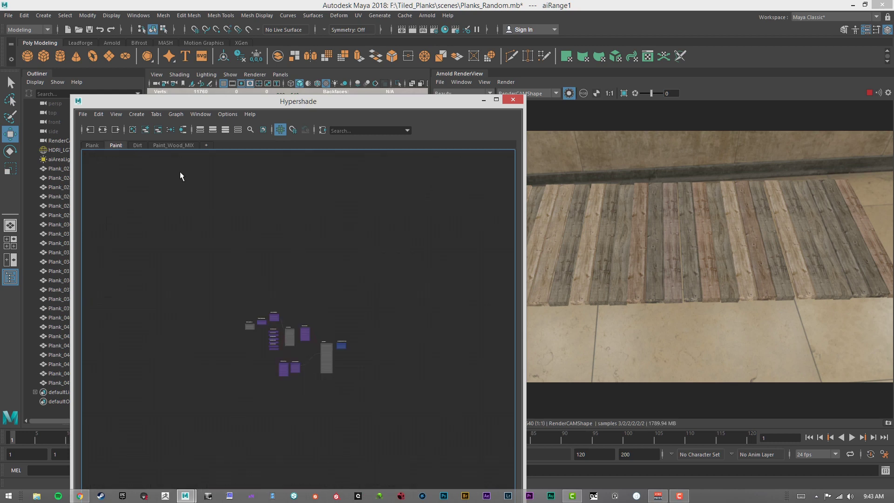
{"action": "key", "text": "f"}
{"action": "middle_click_drag", "start_coordinate": [424, 295], "coordinate": [341, 328], "text": "alt"}
{"action": "right_click_drag", "start_coordinate": [224, 305], "coordinate": [337, 312], "text": "alt"}
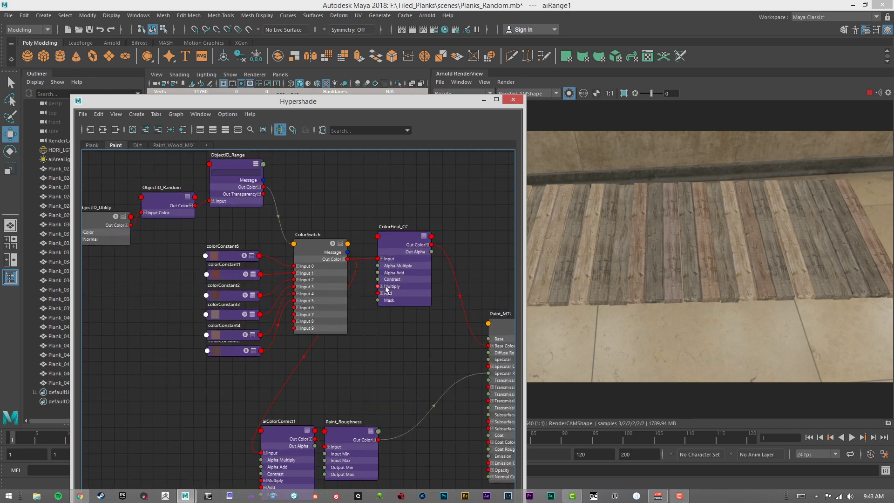
{"action": "middle_click_drag", "start_coordinate": [400, 334], "coordinate": [419, 364], "text": "alt"}
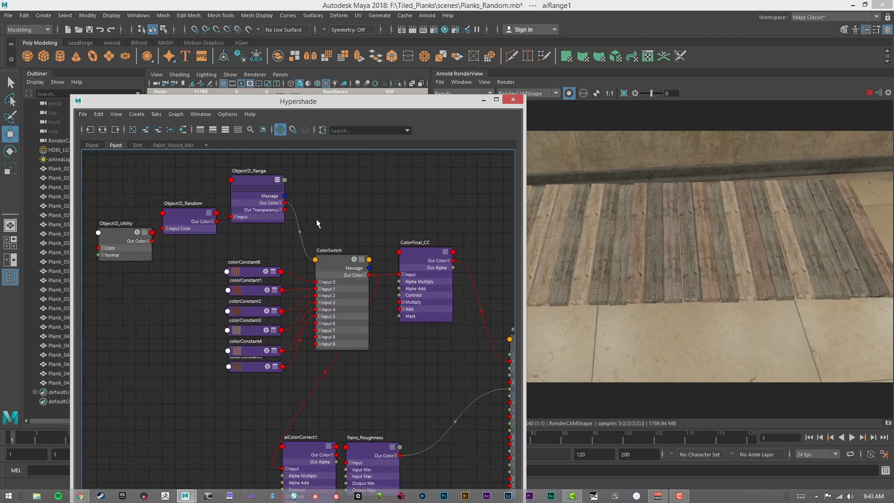
{"action": "middle_click_drag", "start_coordinate": [317, 224], "coordinate": [380, 256], "text": "alt"}
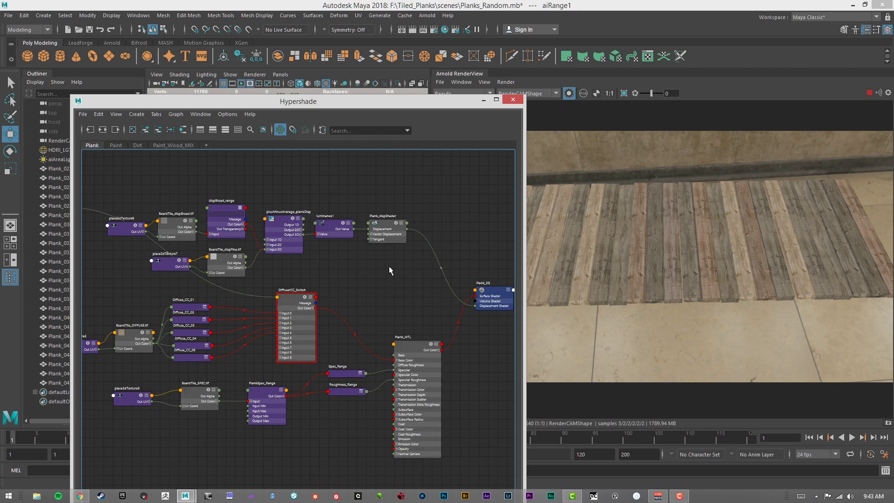
- Return to the Plank graph and try to isolate the Plank_MTL shader in the render view
{"action": "middle_click_drag", "start_coordinate": [390, 270], "coordinate": [282, 238], "text": "alt"}
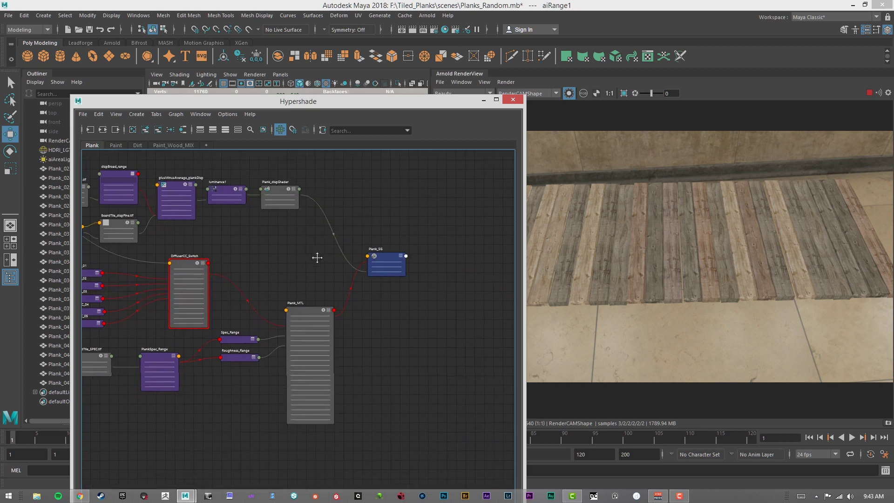
{"action": "left_click", "coordinate": [305, 308]}
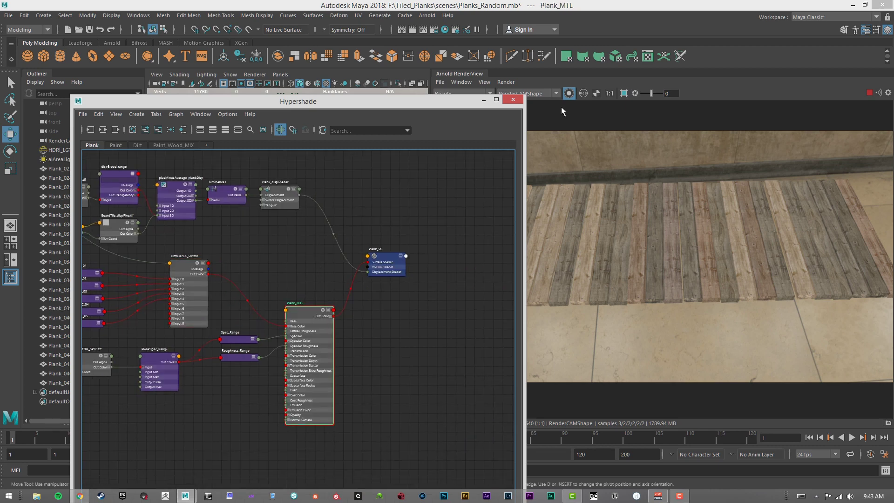
{"action": "left_click", "coordinate": [569, 94]}
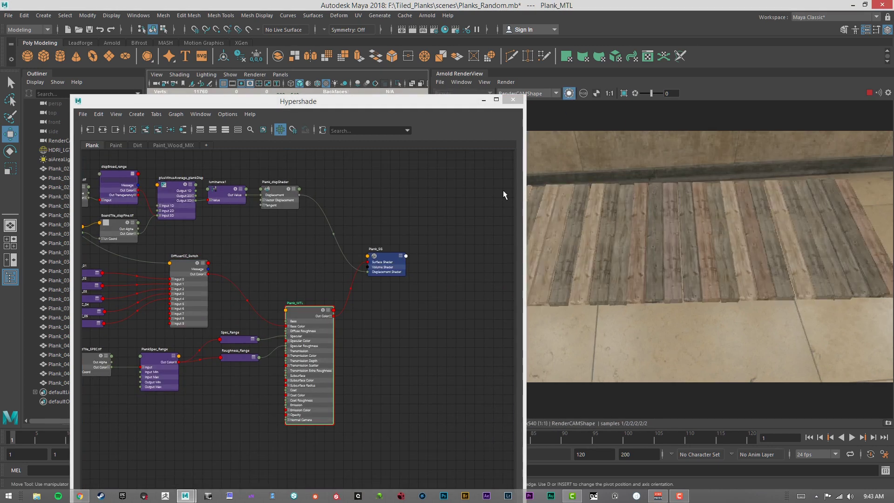
- Select ColorSwitch in the Paint graph, then toggle the render view's isolated shading off and back on
{"action": "left_click", "coordinate": [115, 145]}
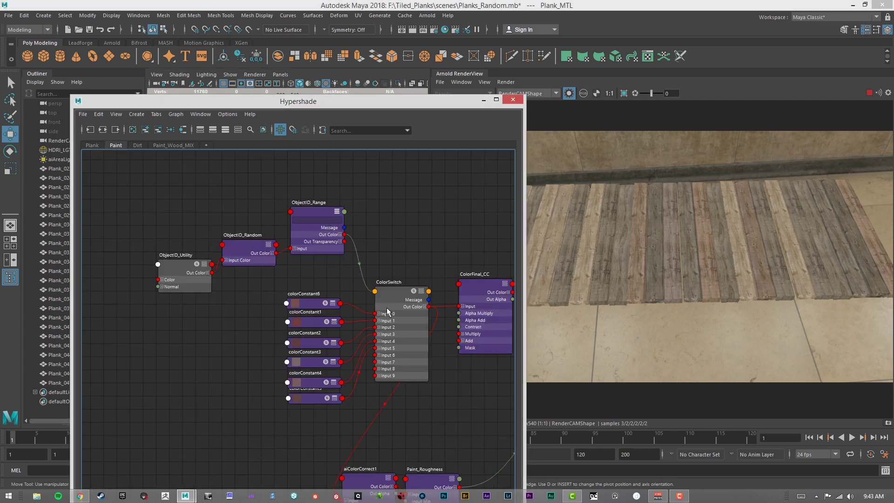
{"action": "middle_click_drag", "start_coordinate": [335, 306], "coordinate": [263, 293], "text": "alt"}
{"action": "left_click", "coordinate": [319, 279]}
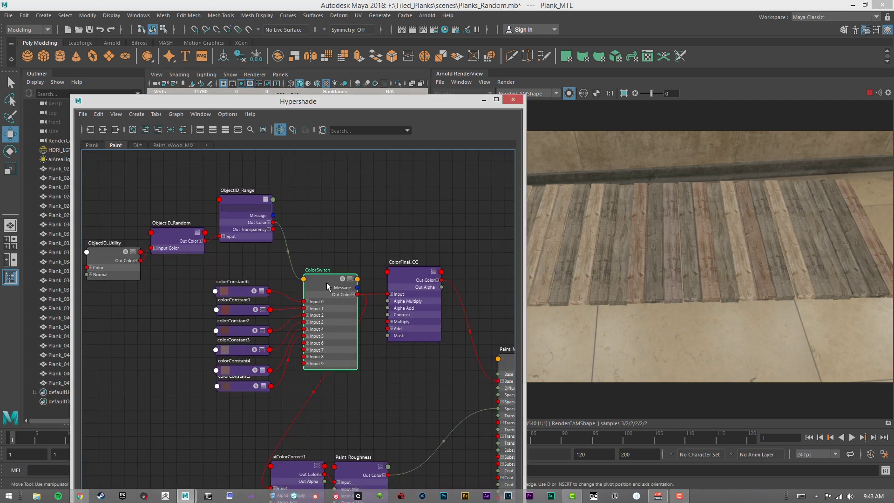
{"action": "left_click_drag", "start_coordinate": [401, 105], "coordinate": [325, 96]}
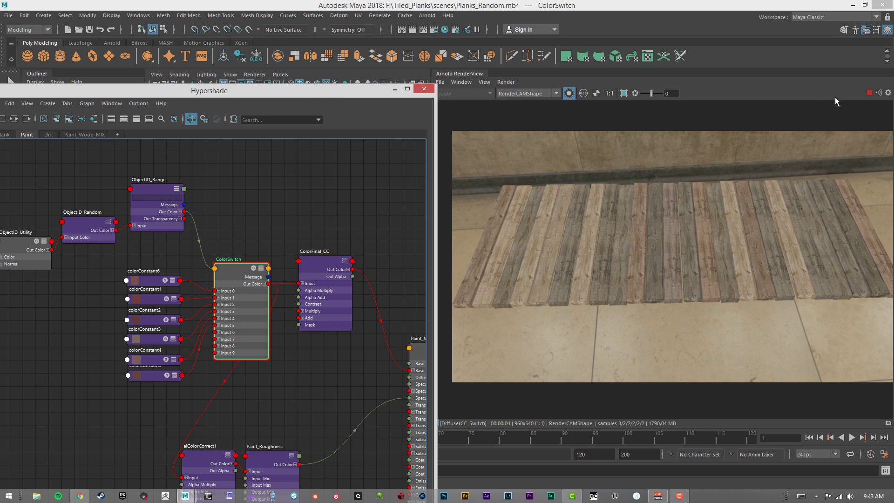
{"action": "left_click", "coordinate": [870, 92]}
{"action": "left_click", "coordinate": [569, 94]}
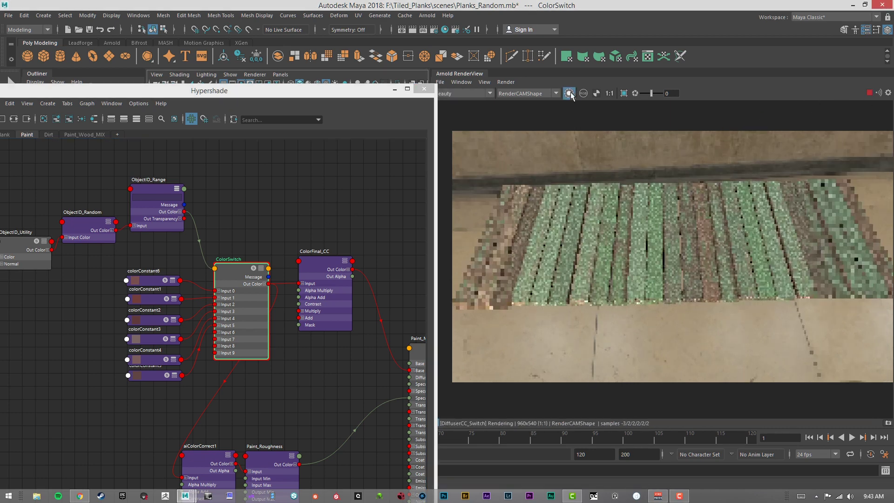
{"action": "left_click", "coordinate": [570, 93]}
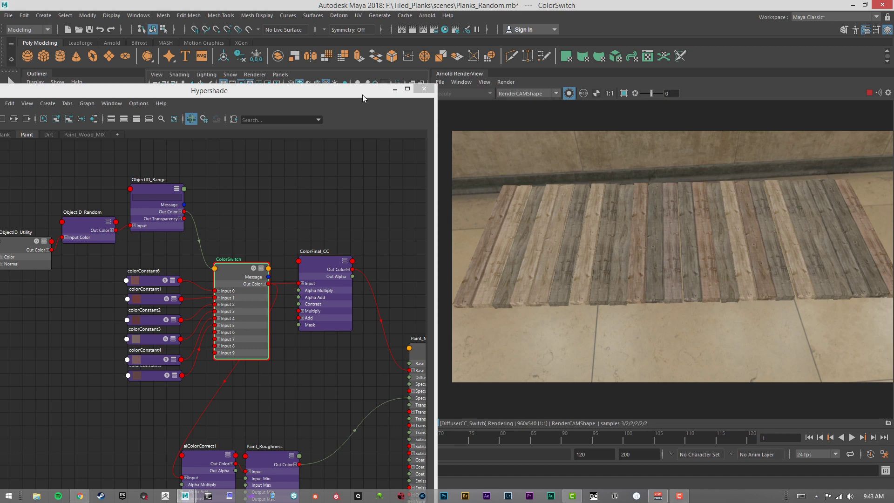
- Make room for the node graph, isolate ColorSwitch in the render and review its ObjectID chain and color constants
{"action": "left_click_drag", "start_coordinate": [362, 94], "coordinate": [303, 92]}
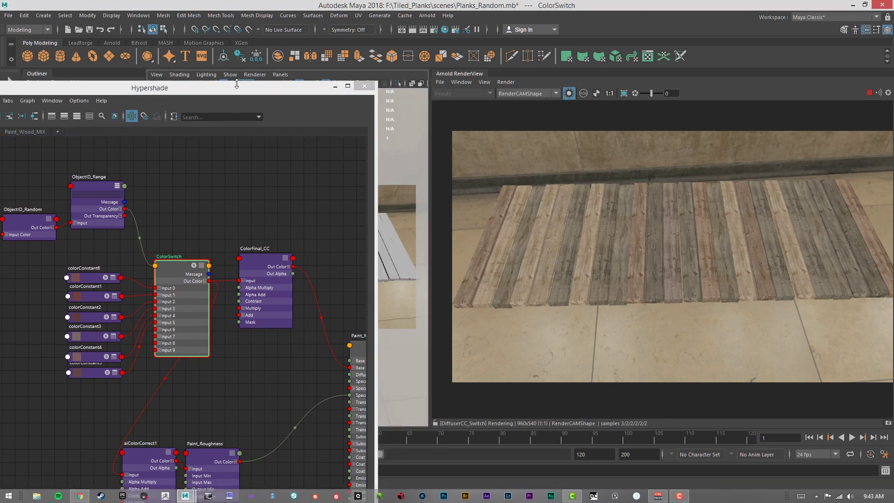
{"action": "left_click_drag", "start_coordinate": [234, 87], "coordinate": [336, 34]}
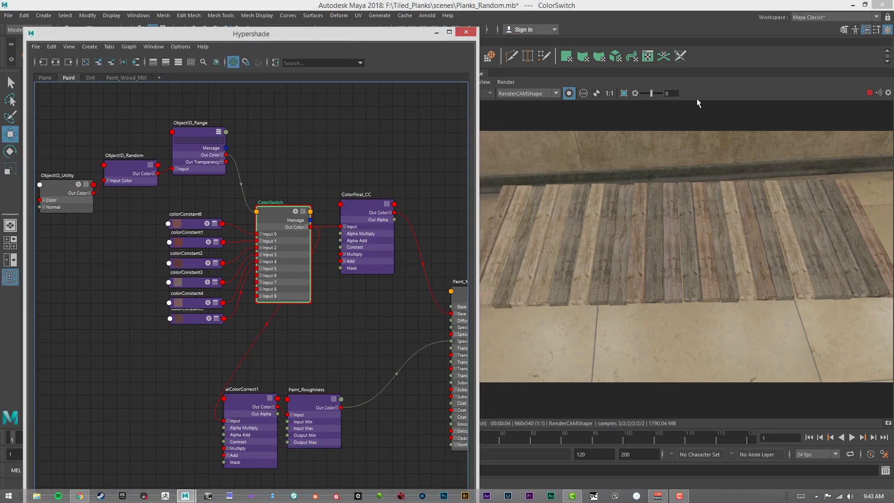
{"action": "left_click", "coordinate": [281, 217]}
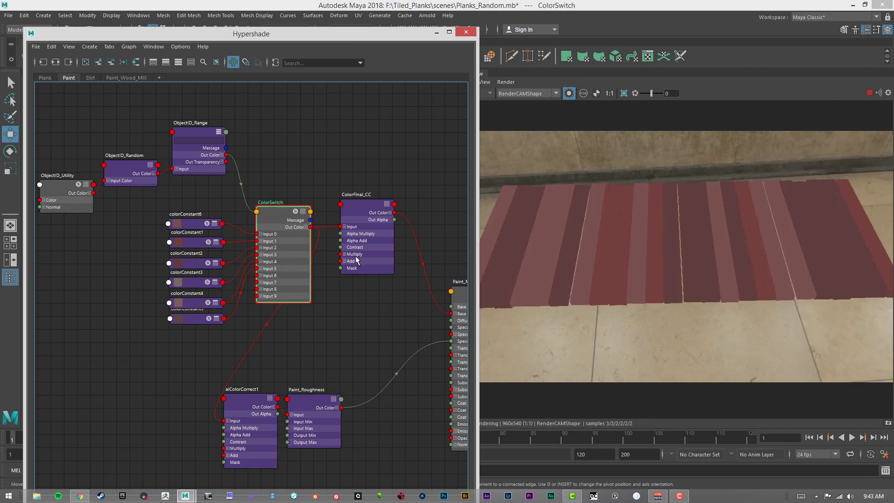
{"action": "middle_click_drag", "start_coordinate": [234, 210], "coordinate": [351, 246], "text": "alt"}
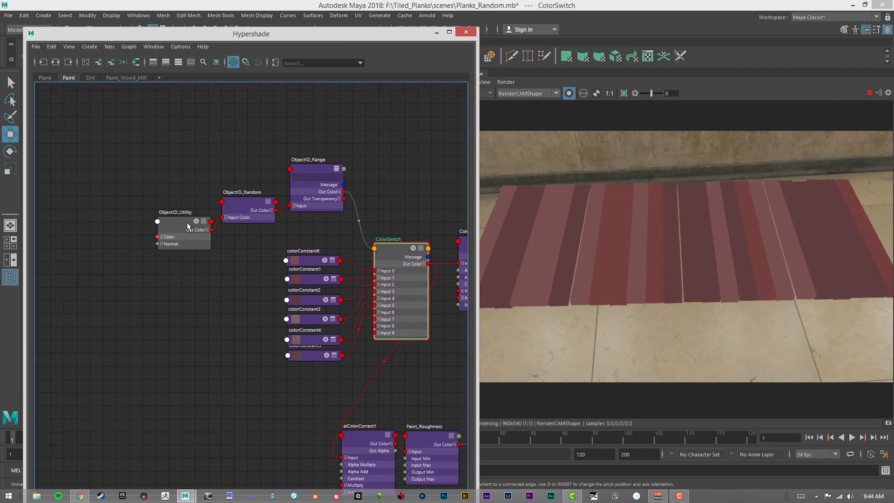
{"action": "middle_click_drag", "start_coordinate": [398, 226], "coordinate": [276, 186], "text": "alt"}
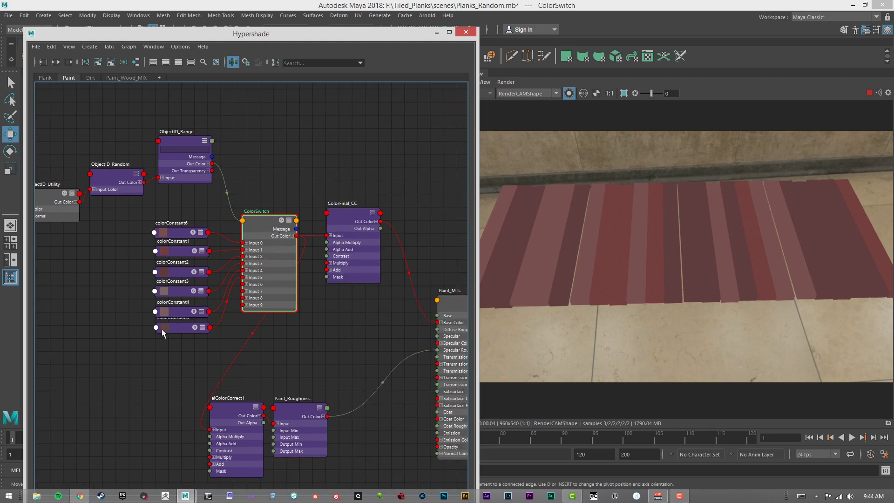
- Preview ObjectID_Range on its own in the render and inspect its attributes
{"action": "left_click", "coordinate": [184, 152]}
{"action": "key", "text": "ctrl+a"}
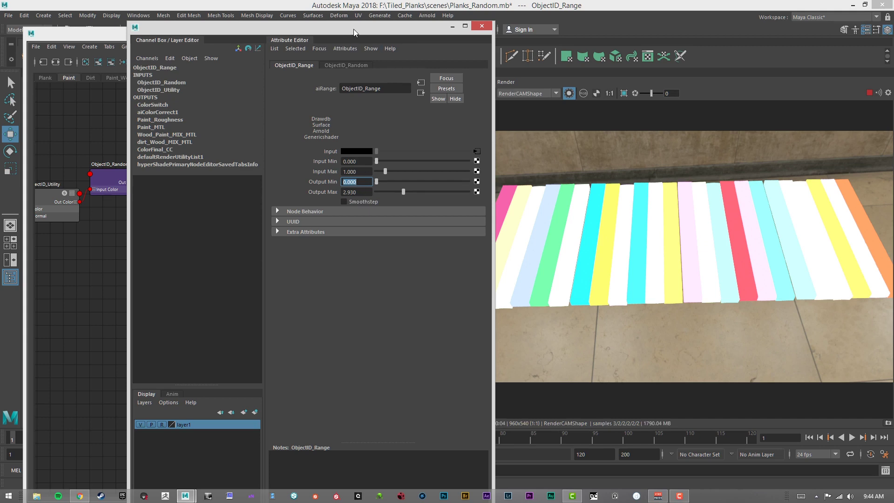
{"action": "key", "text": "ctrl+a"}
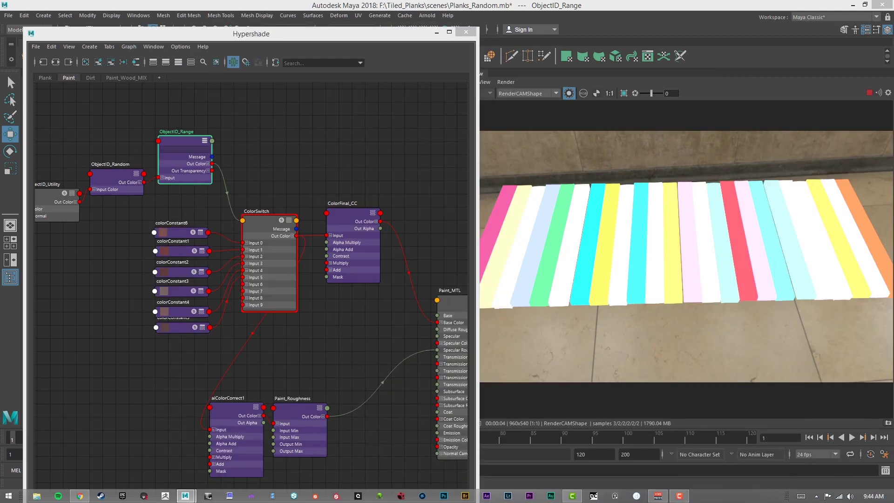
- Isolate ColorSwitch again and lock the render preview to it, keeping the Paint graph in view
{"action": "left_click", "coordinate": [261, 227]}
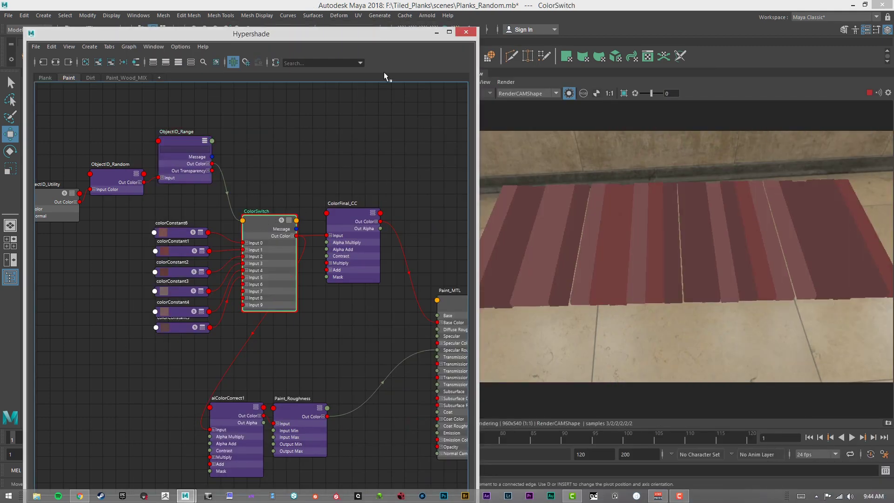
{"action": "left_click_drag", "start_coordinate": [378, 38], "coordinate": [290, 31]}
{"action": "left_click", "coordinate": [436, 424]}
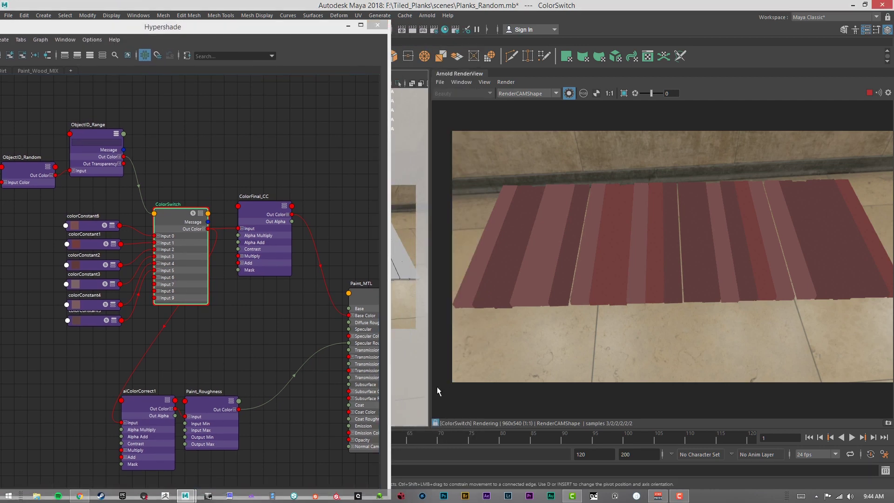
{"action": "left_click", "coordinate": [267, 34]}
{"action": "left_click_drag", "start_coordinate": [312, 23], "coordinate": [392, 10]}
{"action": "left_click", "coordinate": [271, 167]}
{"action": "left_click", "coordinate": [251, 213]}
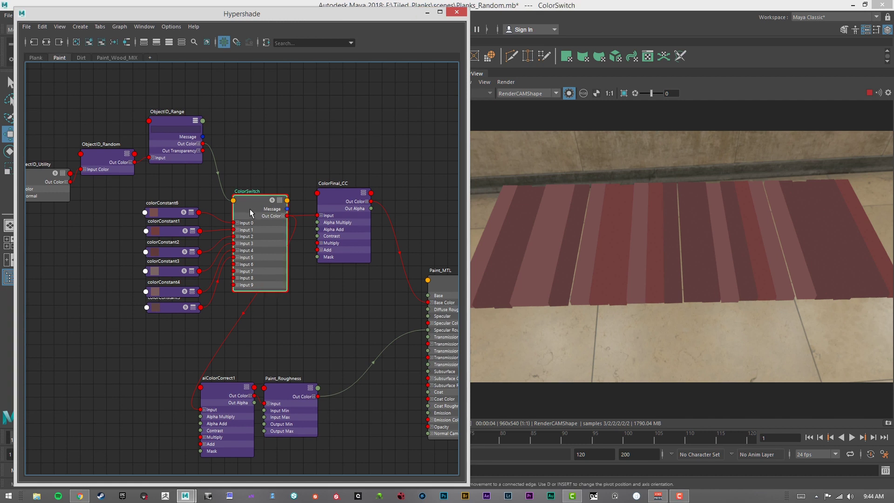
- Set ObjectID_Range's Output Max to about 5.29 and move its attributes out of the way
{"action": "left_click", "coordinate": [172, 122]}
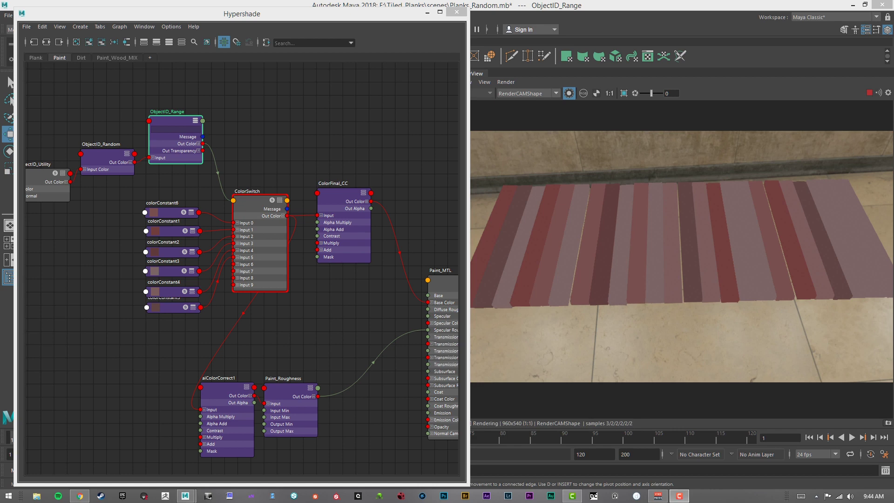
{"action": "left_click_drag", "start_coordinate": [893, 81], "coordinate": [344, 35]}
{"action": "mouse_move", "coordinate": [395, 196]}
{"action": "left_mouse_down", "text": "ctrl"}
{"action": "mouse_move", "coordinate": [187, 196]}
{"action": "mouse_move", "coordinate": [389, 199]}
{"action": "left_mouse_up", "text": "ctrl"}
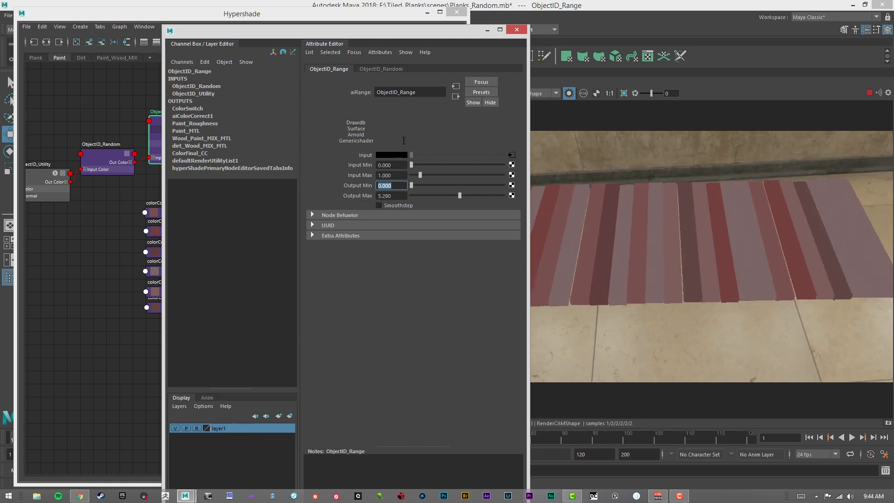
{"action": "left_click_drag", "start_coordinate": [353, 31], "coordinate": [0, 31]}
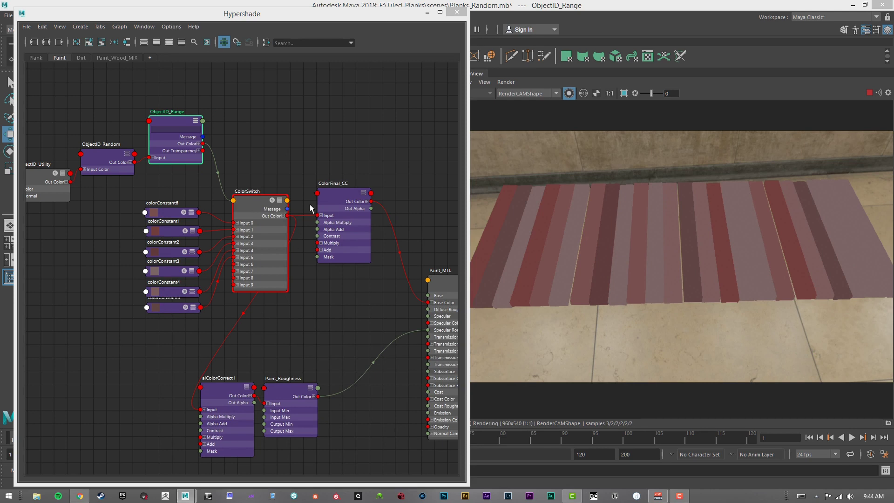
- Review the ObjectID chain and color constants feeding ColorSwitch in the Paint graph
{"action": "middle_click_drag", "start_coordinate": [262, 133], "coordinate": [346, 144], "text": "alt"}
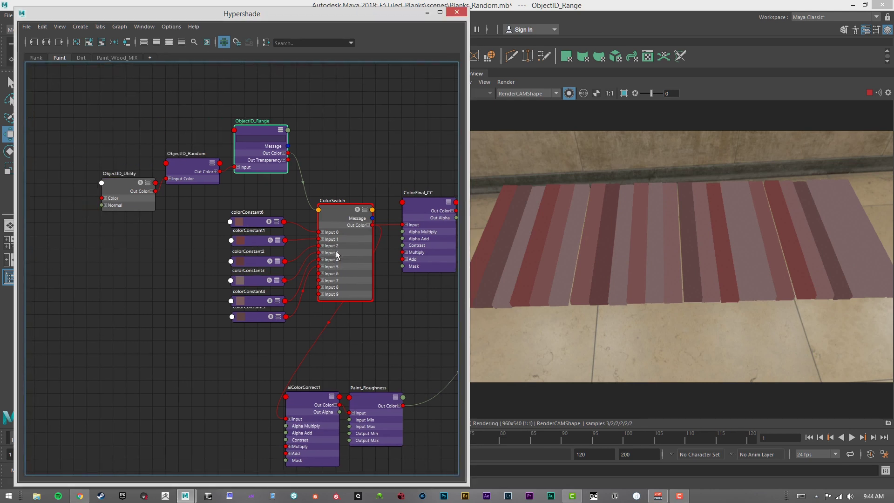
{"action": "mouse_move", "coordinate": [343, 208]}
{"action": "left_mouse_down"}
{"action": "mouse_move", "coordinate": [309, 191]}
{"action": "mouse_move", "coordinate": [352, 208]}
{"action": "mouse_move", "coordinate": [342, 208]}
{"action": "left_mouse_up"}
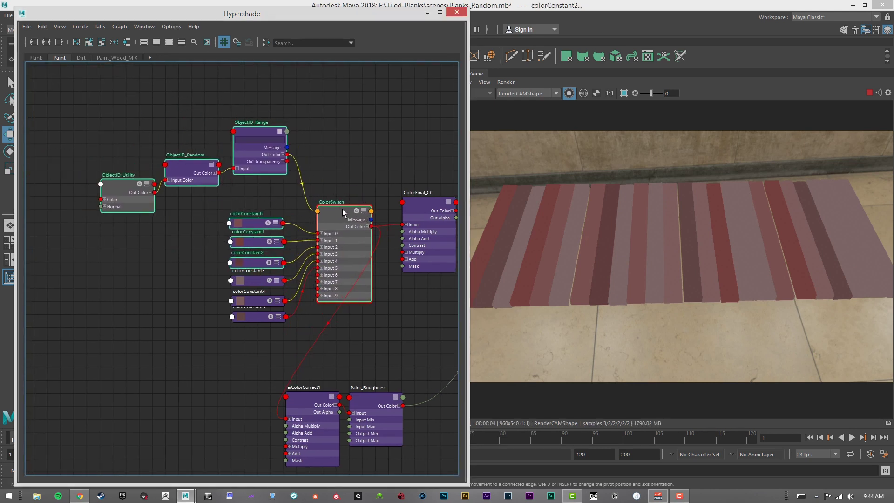
{"action": "left_click", "coordinate": [350, 167]}
{"action": "middle_click_drag", "start_coordinate": [402, 197], "coordinate": [302, 170], "text": "alt"}
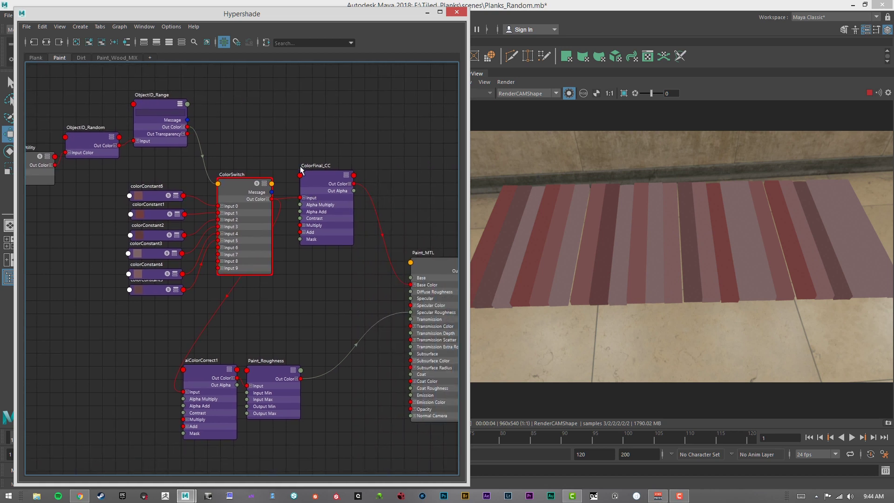
- Isolate ColorFinal_CC in the render preview and compare its color-corrected output with that of ColorSwitch
{"action": "left_click", "coordinate": [327, 181]}
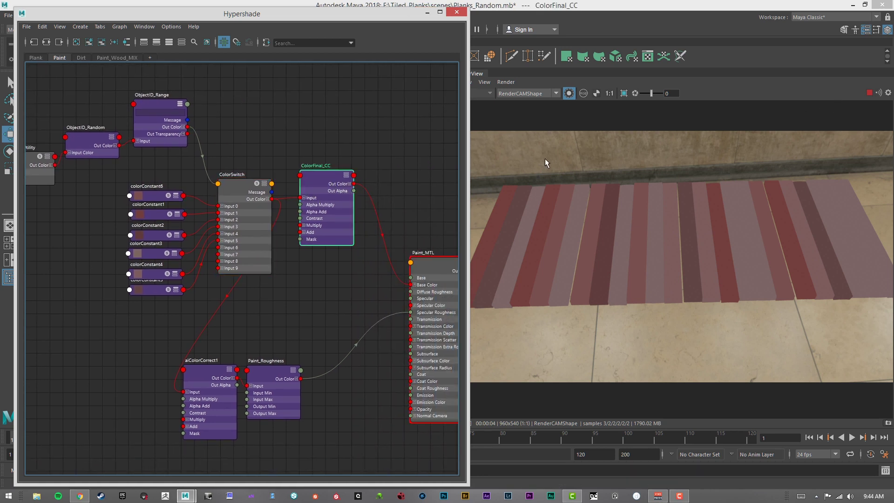
{"action": "left_click", "coordinate": [867, 92]}
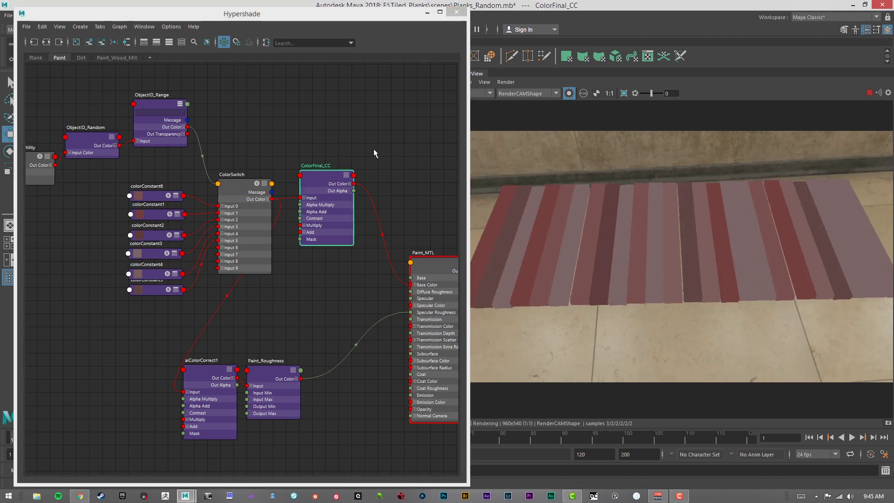
{"action": "double_click", "coordinate": [567, 93]}
{"action": "left_click", "coordinate": [318, 175]}
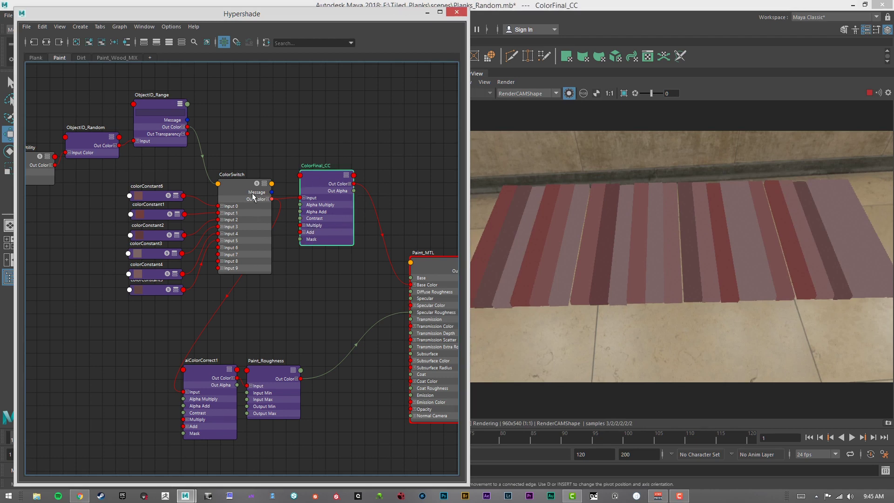
{"action": "left_click_drag", "start_coordinate": [893, 48], "coordinate": [267, 49]}
{"action": "left_click", "coordinate": [399, 214]}
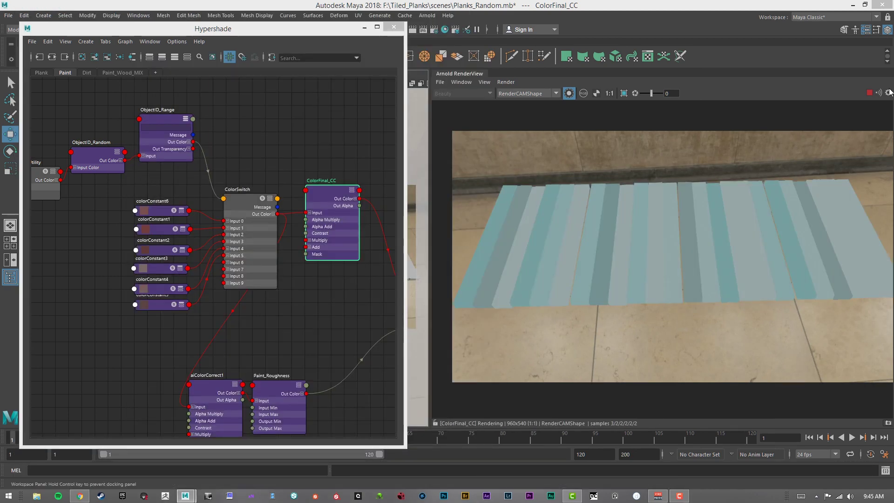
{"action": "mouse_move", "coordinate": [893, 160]}
{"action": "left_mouse_down"}
{"action": "mouse_move", "coordinate": [885, 158]}
{"action": "mouse_move", "coordinate": [893, 159]}
{"action": "left_mouse_up"}
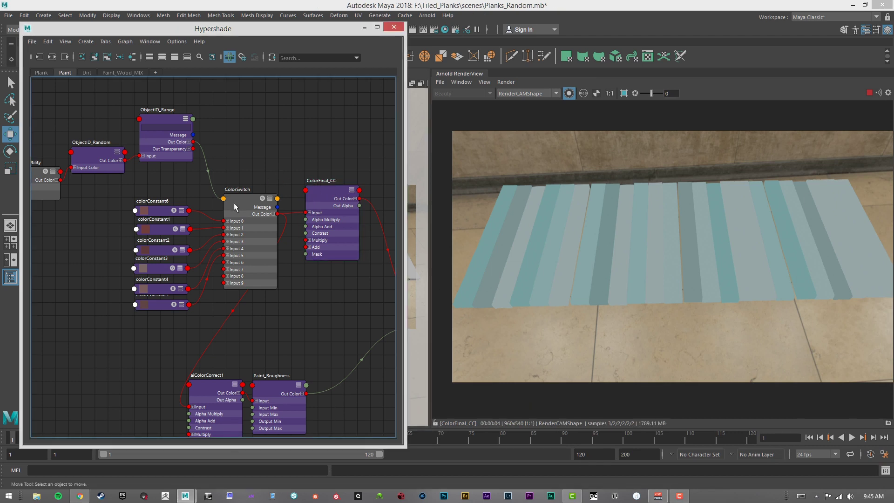
{"action": "left_click", "coordinate": [260, 223]}
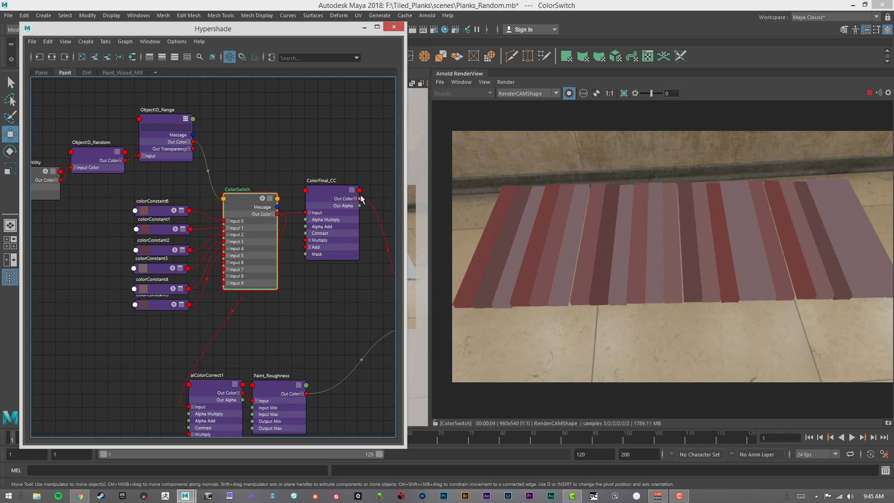
{"action": "left_click_drag", "start_coordinate": [328, 190], "coordinate": [324, 191]}
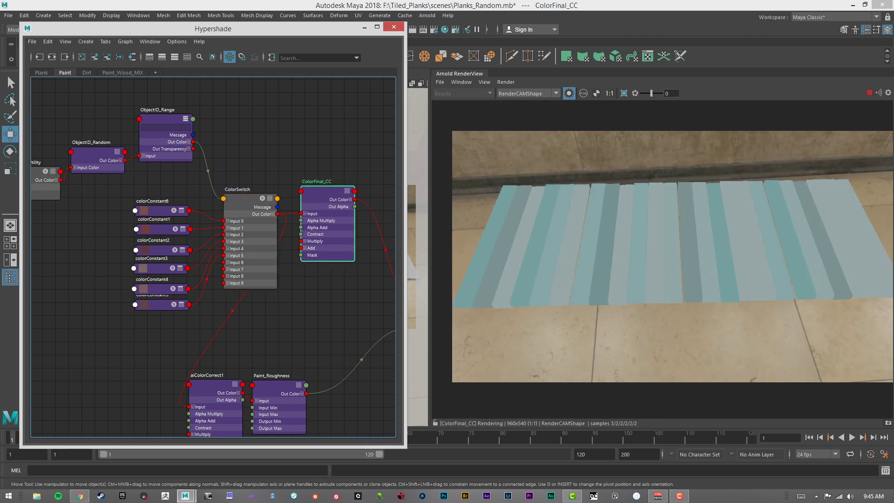
- Set ColorFinal_CC's Gamma to 1.277, Hue Shift to 0.365 and Saturation to 1.134, and move its attributes out of the way
{"action": "left_click_drag", "start_coordinate": [893, 18], "coordinate": [91, 17]}
{"action": "left_click_drag", "start_coordinate": [314, 188], "coordinate": [365, 189]}
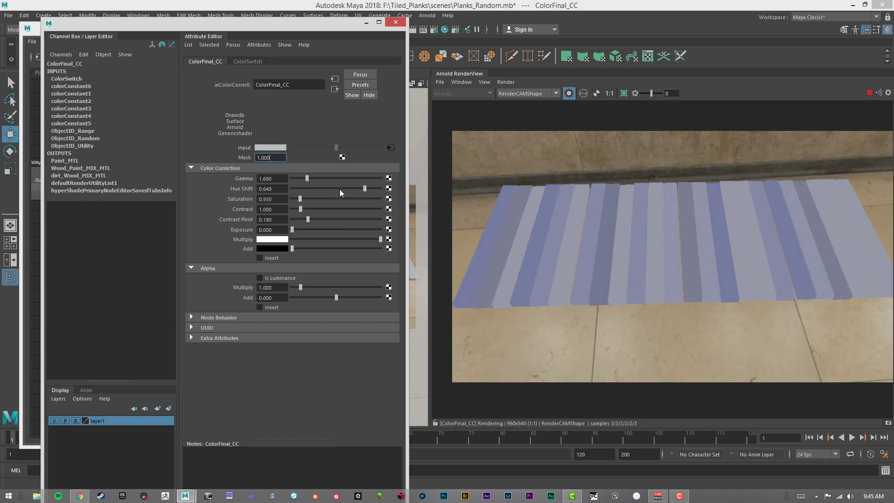
{"action": "left_click_drag", "start_coordinate": [298, 199], "coordinate": [304, 200]}
{"action": "left_click_drag", "start_coordinate": [365, 189], "coordinate": [301, 199]}
{"action": "left_click", "coordinate": [283, 201]}
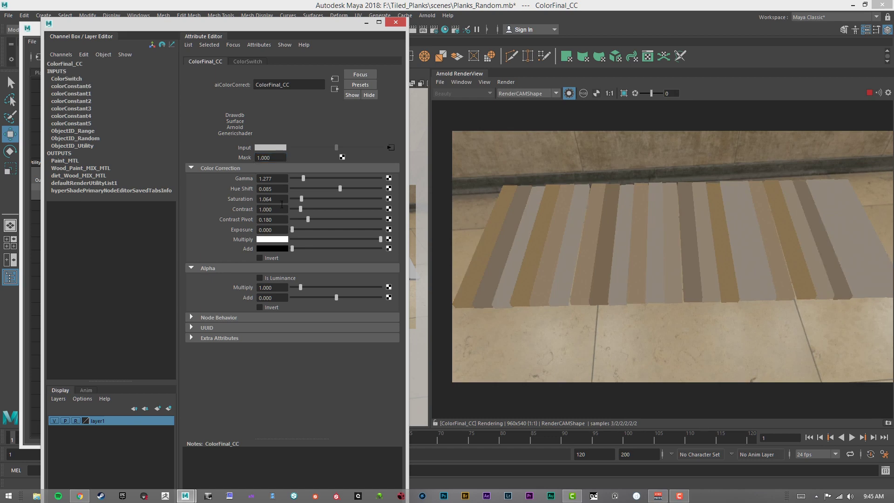
{"action": "left_click_drag", "start_coordinate": [340, 189], "coordinate": [354, 189]}
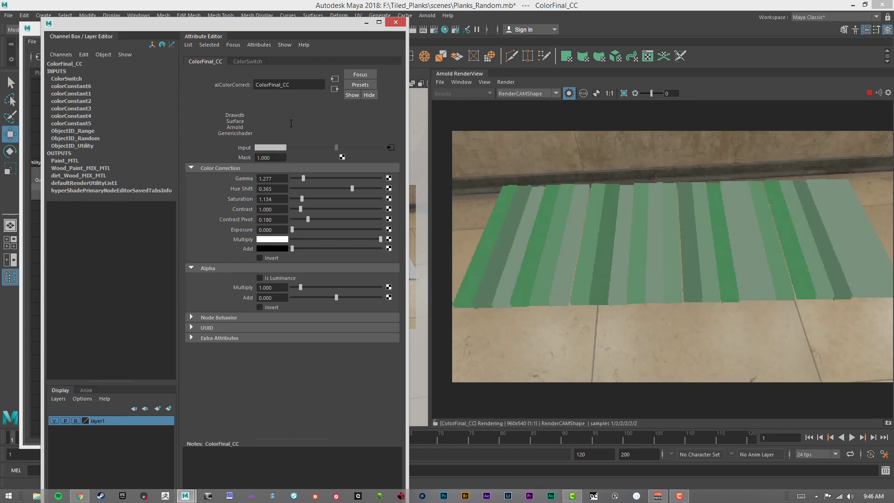
{"action": "left_click_drag", "start_coordinate": [203, 28], "coordinate": [893, 107]}
- Preview aiColorCorrect1 in the render and compare its grayscale output with the ColorSwitch colors
{"action": "mouse_move", "coordinate": [302, 319]}
{"action": "middle_mouse_down", "text": "alt"}
{"action": "mouse_move", "coordinate": [282, 286]}
{"action": "mouse_move", "coordinate": [181, 283]}
{"action": "middle_mouse_up", "text": "alt"}
{"action": "left_click", "coordinate": [190, 355]}
{"action": "middle_click_drag", "start_coordinate": [210, 240], "coordinate": [278, 271], "text": "alt"}
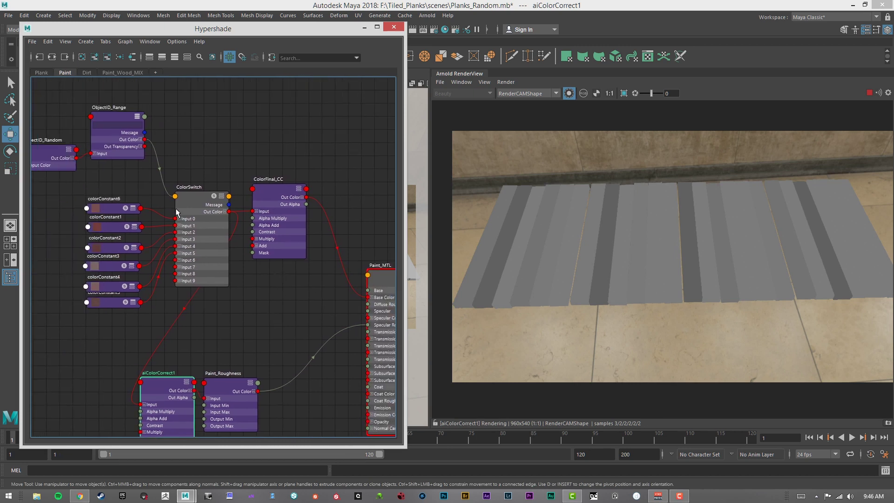
{"action": "left_click", "coordinate": [197, 192]}
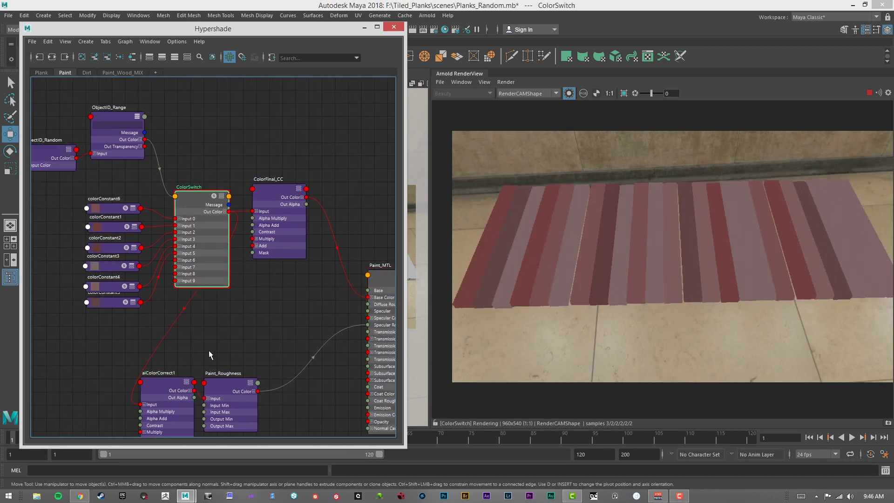
{"action": "middle_click_drag", "start_coordinate": [208, 355], "coordinate": [180, 316], "text": "alt"}
{"action": "left_click", "coordinate": [132, 340]}
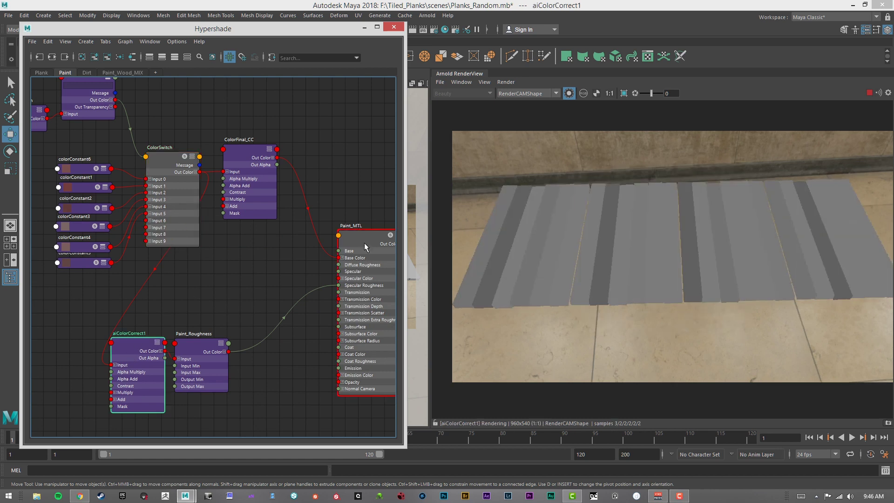
- Set Paint_Roughness's Output Min to 0.71 while previewing the node, and move its attributes out of the way
{"action": "left_click", "coordinate": [204, 344]}
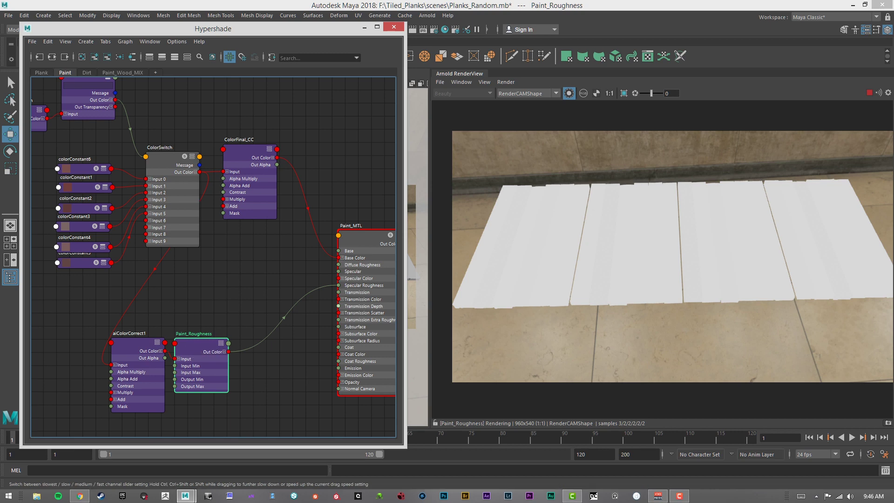
{"action": "left_click_drag", "start_coordinate": [893, 80], "coordinate": [275, 156]}
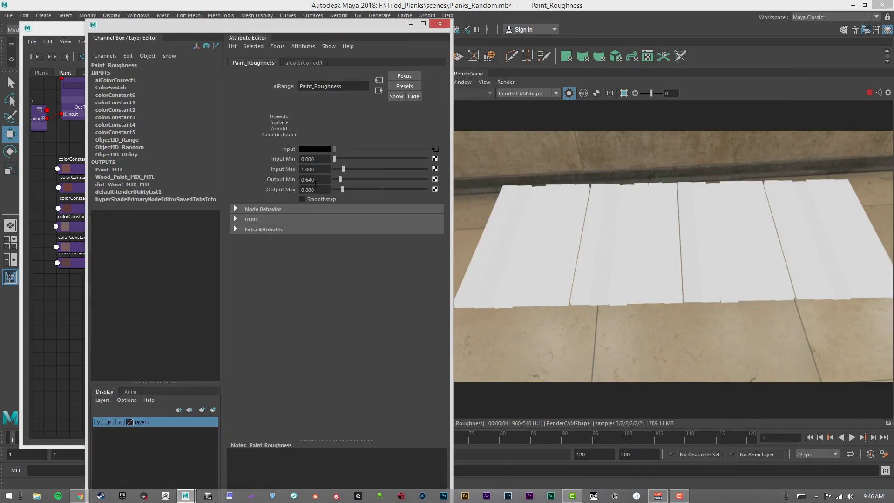
{"action": "left_click_drag", "start_coordinate": [315, 182], "coordinate": [353, 134], "text": "ctrl"}
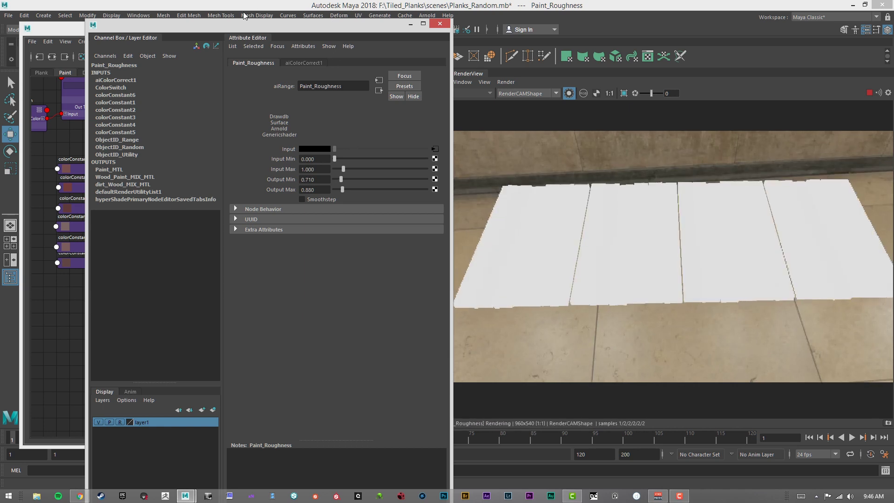
{"action": "left_click_drag", "start_coordinate": [245, 23], "coordinate": [893, 116]}
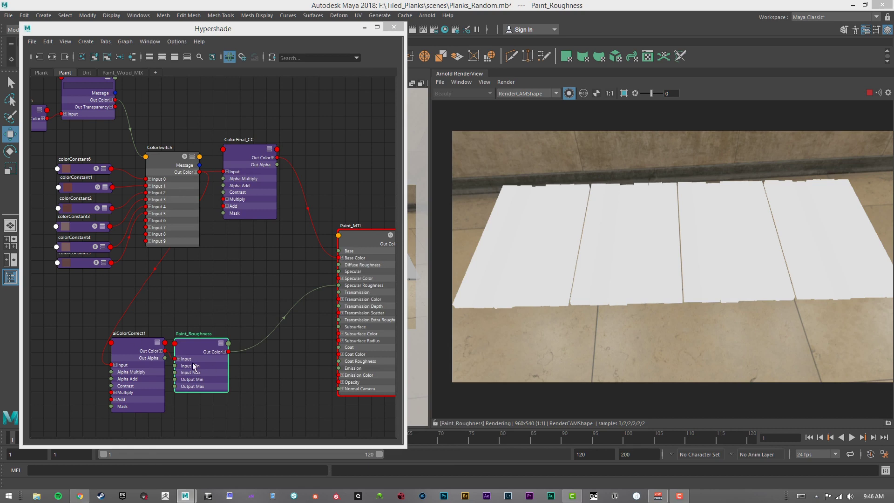
- Preview Paint_MTL on its own, end the isolation and display the specular_direct pass of the planks
{"action": "left_click", "coordinate": [354, 238]}
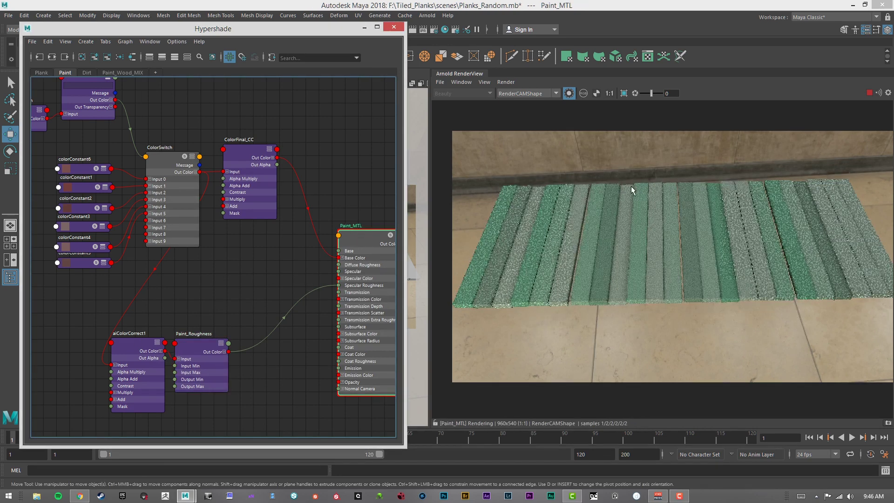
{"action": "left_click", "coordinate": [569, 93]}
{"action": "left_click", "coordinate": [481, 94]}
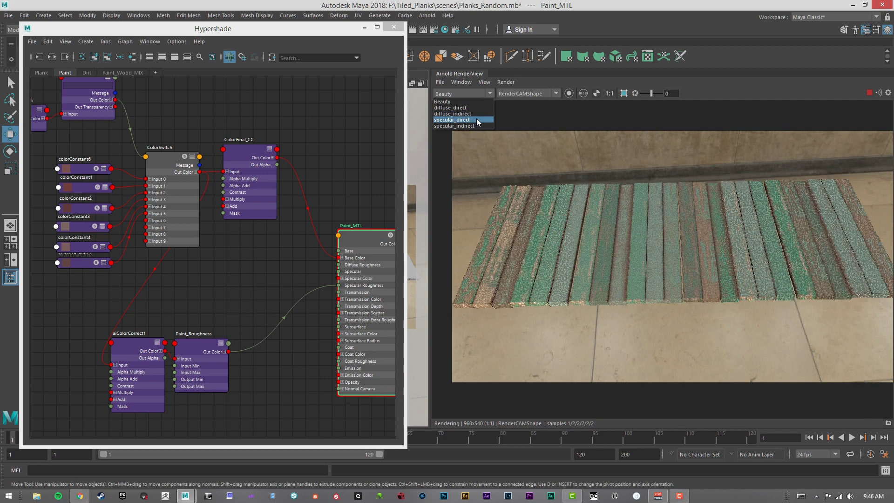
{"action": "left_click", "coordinate": [476, 119]}
{"action": "left_click_drag", "start_coordinate": [736, 231], "coordinate": [703, 203], "text": "alt"}
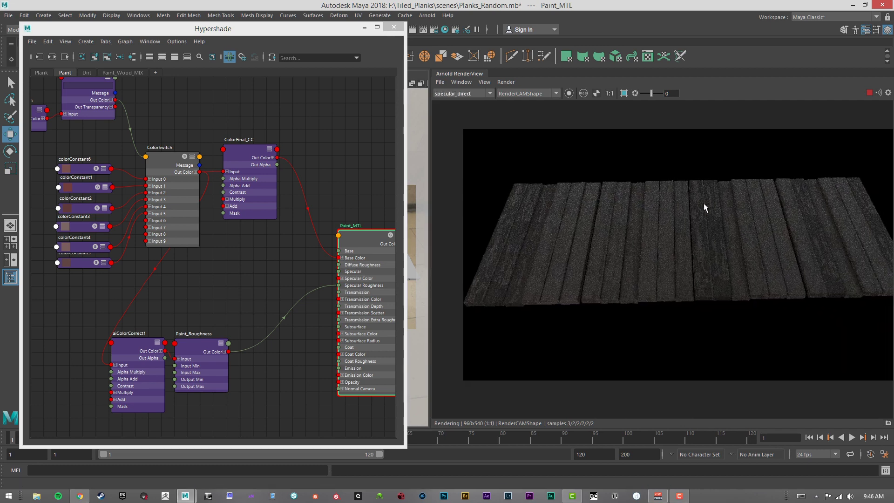
- Enable 3D Manipulation in the render view and orbit to a low angle across the planks
{"action": "left_click", "coordinate": [440, 82]}
{"action": "mouse_move", "coordinate": [460, 83]}
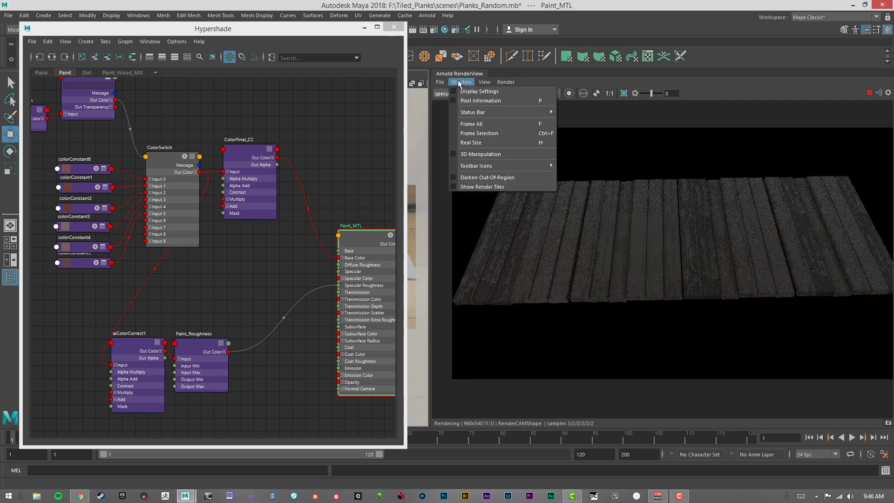
{"action": "left_click", "coordinate": [485, 154]}
{"action": "left_click_drag", "start_coordinate": [637, 208], "coordinate": [783, 217], "text": "alt"}
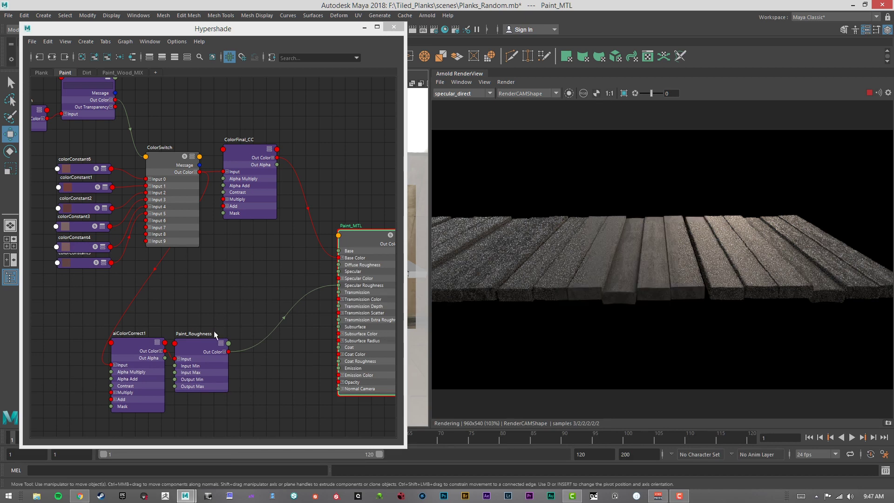
- Test lower Output Min values on Paint_Roughness, settle on Output Min 0.76 and Output Max 1.07, and clear its attributes away
{"action": "left_click", "coordinate": [199, 348]}
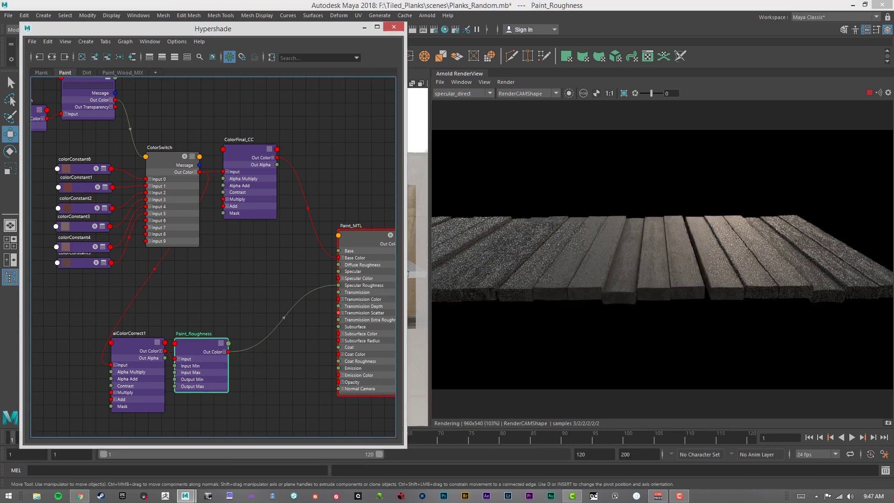
{"action": "key", "text": "ctrl+a"}
{"action": "left_click_drag", "start_coordinate": [604, 185], "coordinate": [198, 20]}
{"action": "left_click_drag", "start_coordinate": [326, 176], "coordinate": [313, 177]}
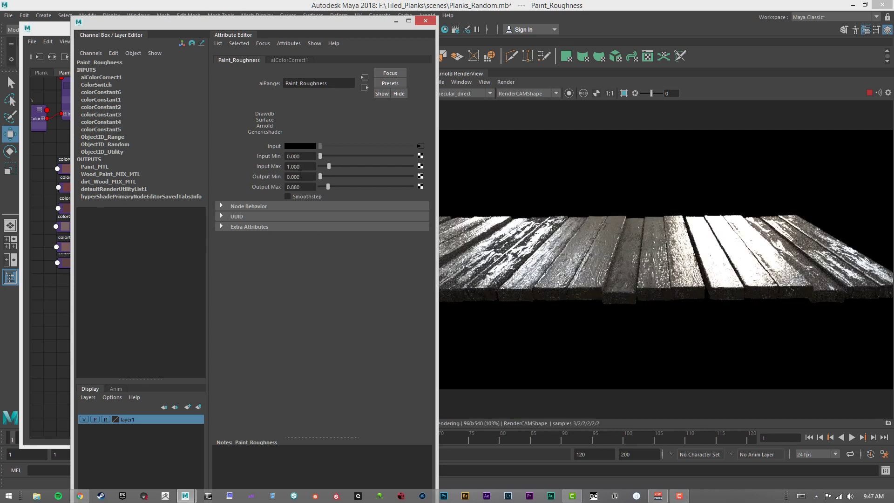
{"action": "left_click_drag", "start_coordinate": [302, 177], "coordinate": [327, 35], "text": "ctrl"}
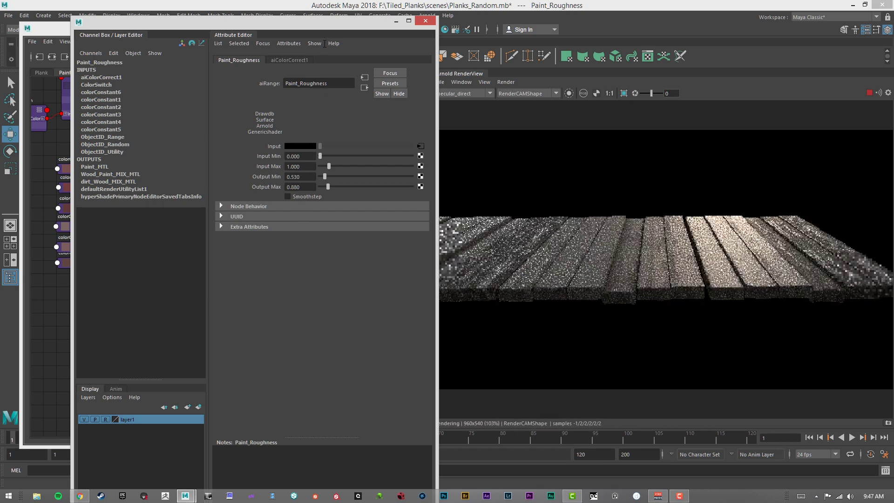
{"action": "left_click_drag", "start_coordinate": [303, 177], "coordinate": [307, 217], "text": "ctrl"}
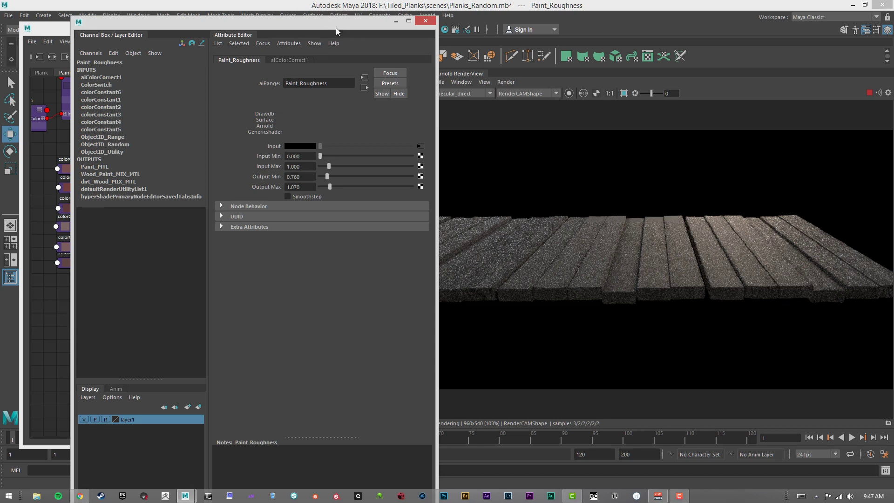
{"action": "left_click_drag", "start_coordinate": [337, 29], "coordinate": [893, 127]}
- Return the render view to the Beauty pass and orbit to see the planks from the side
{"action": "left_click", "coordinate": [474, 94]}
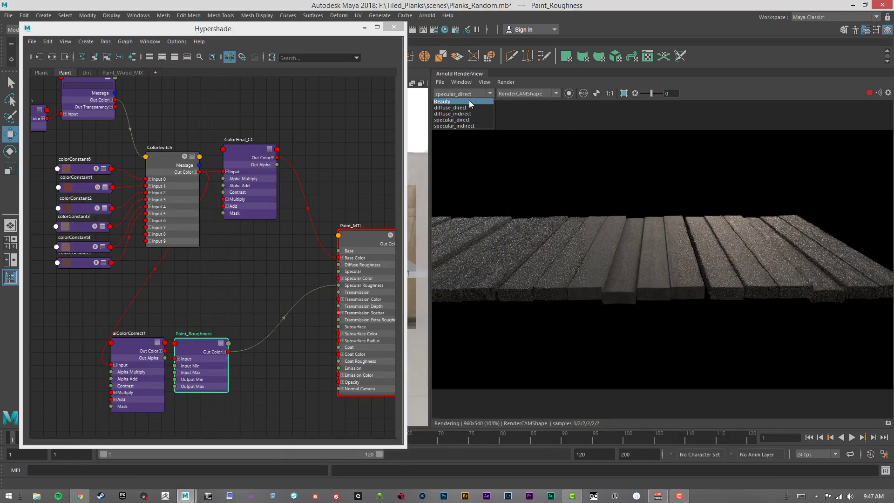
{"action": "left_click", "coordinate": [468, 101]}
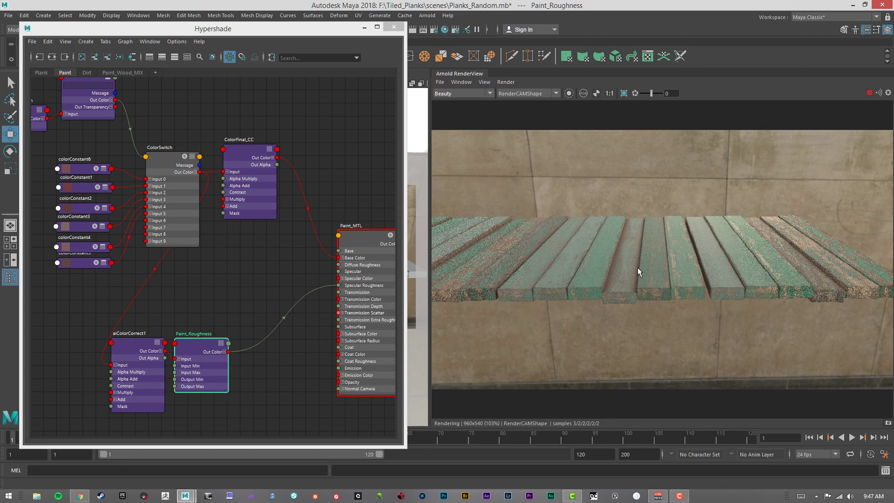
{"action": "left_click_drag", "start_coordinate": [574, 242], "coordinate": [689, 217], "text": "alt"}
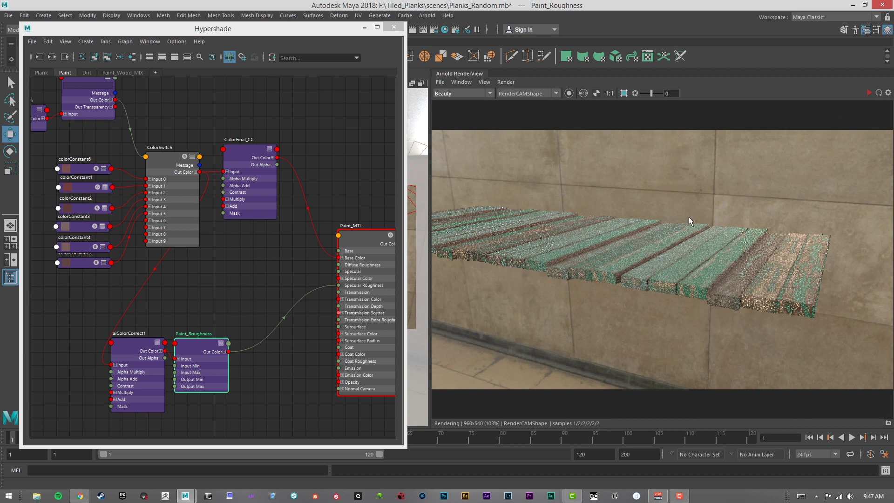
- Restart the render and orbit to a higher angle to inspect the painted planks
{"action": "left_click", "coordinate": [465, 85]}
{"action": "left_click", "coordinate": [462, 82]}
{"action": "left_click", "coordinate": [462, 83]}
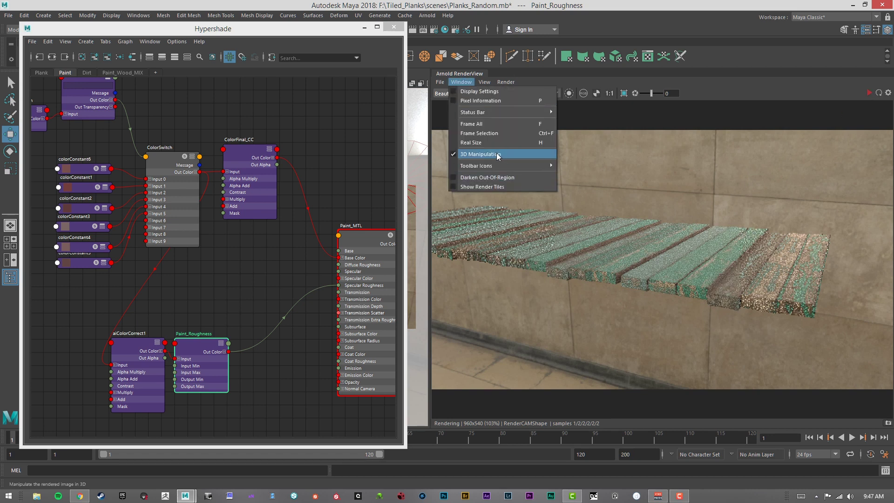
{"action": "left_click", "coordinate": [506, 81]}
{"action": "left_click", "coordinate": [455, 85]}
{"action": "left_click", "coordinate": [870, 96]}
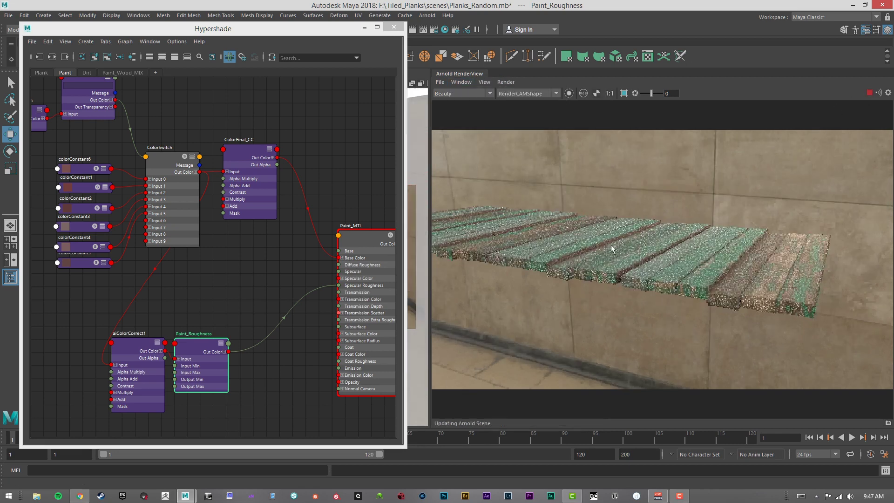
{"action": "left_click_drag", "start_coordinate": [611, 245], "coordinate": [856, 93], "text": "alt"}
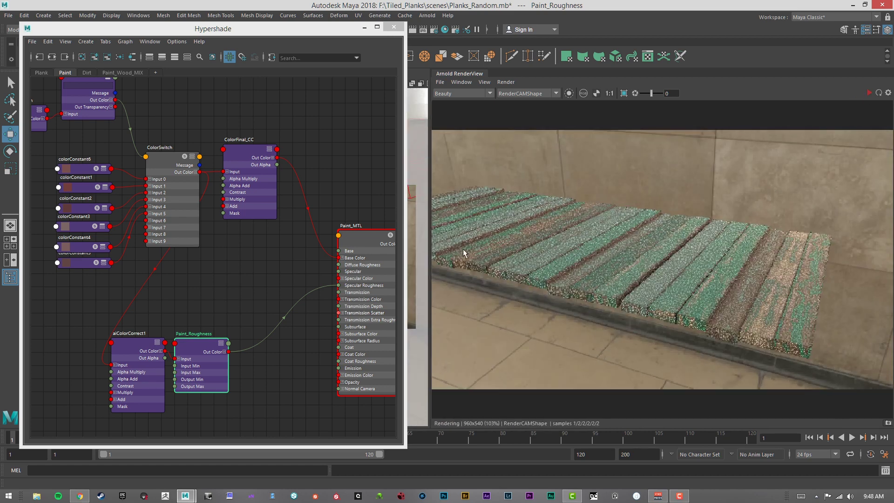
- Isolate Paint_MTL in the render view and orbit around the planks to inspect its color and roughness variation from several angles
{"action": "left_click", "coordinate": [368, 243]}
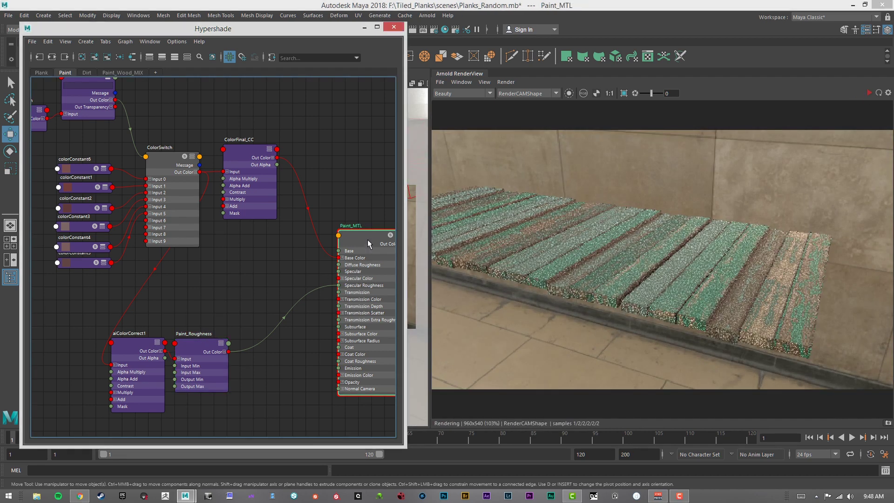
{"action": "left_click", "coordinate": [568, 93]}
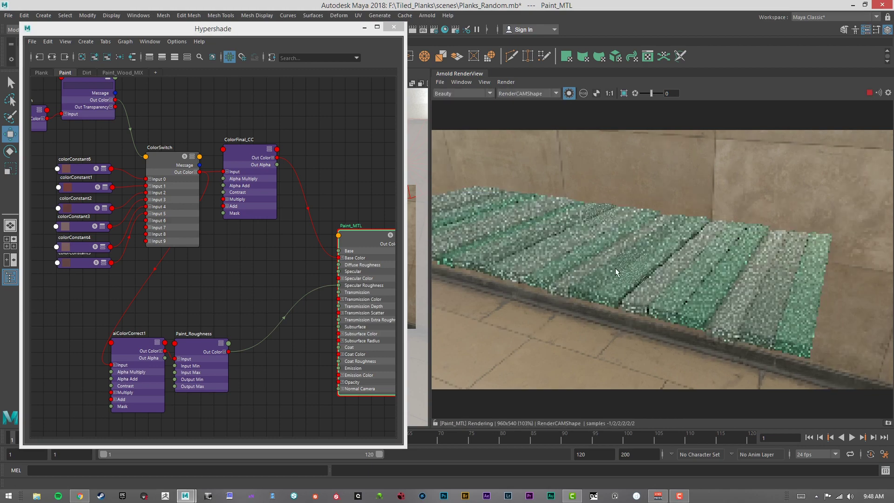
{"action": "mouse_move", "coordinate": [681, 270]}
{"action": "left_mouse_down", "text": "alt"}
{"action": "mouse_move", "coordinate": [622, 260]}
{"action": "mouse_move", "coordinate": [783, 283]}
{"action": "mouse_move", "coordinate": [727, 250]}
{"action": "mouse_move", "coordinate": [681, 255]}
{"action": "left_mouse_up", "text": "alt"}
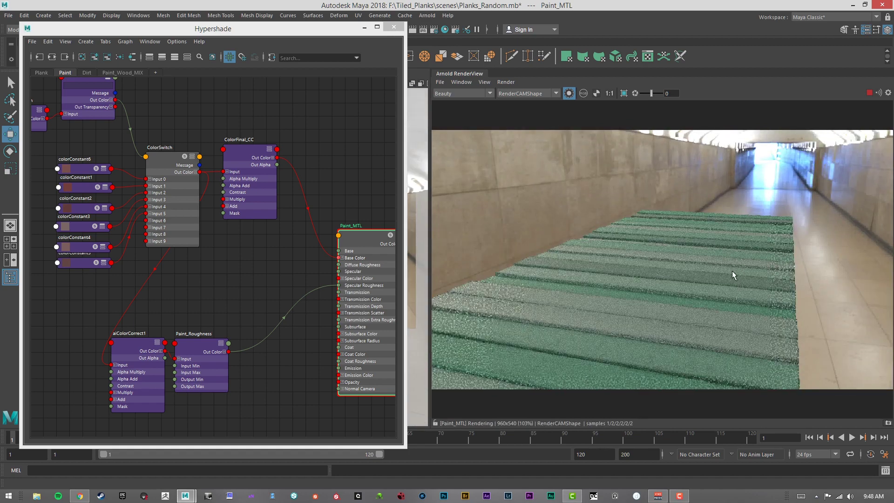
{"action": "left_click_drag", "start_coordinate": [732, 270], "coordinate": [618, 269], "text": "alt"}
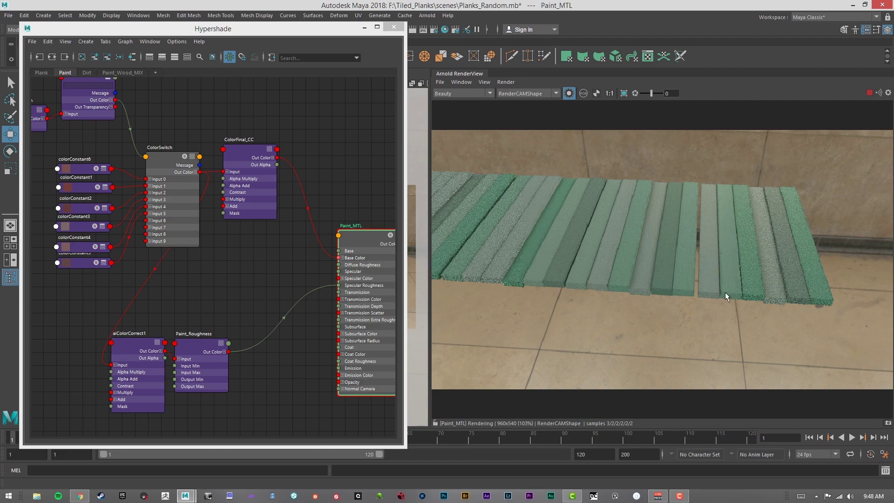
{"action": "left_click_drag", "start_coordinate": [725, 292], "coordinate": [597, 249], "text": "alt"}
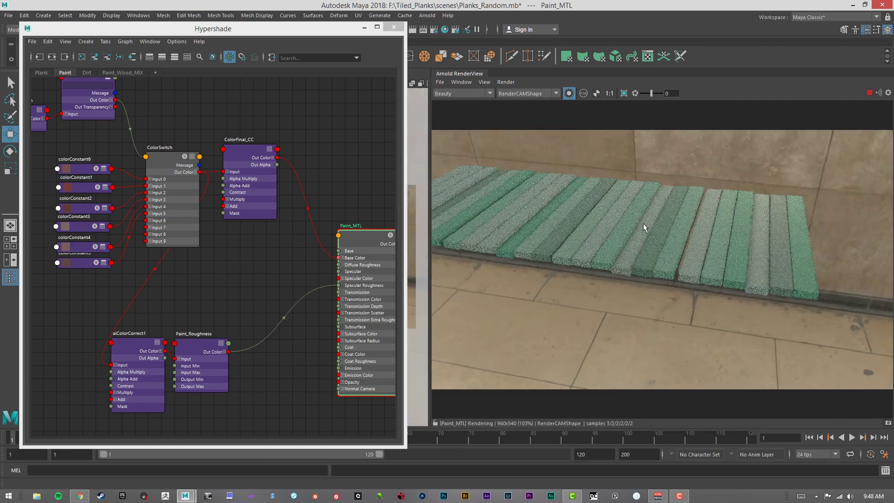
{"action": "left_click_drag", "start_coordinate": [642, 230], "coordinate": [636, 282], "text": "alt"}
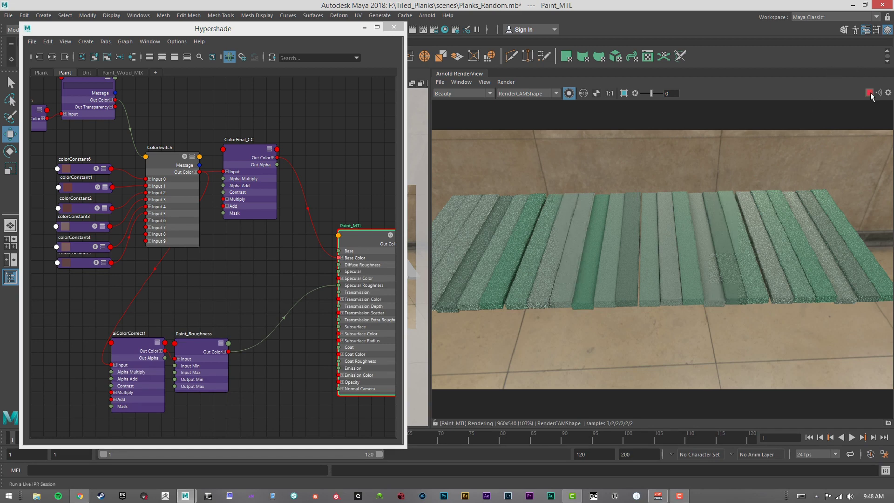
{"action": "left_click", "coordinate": [95, 58]}
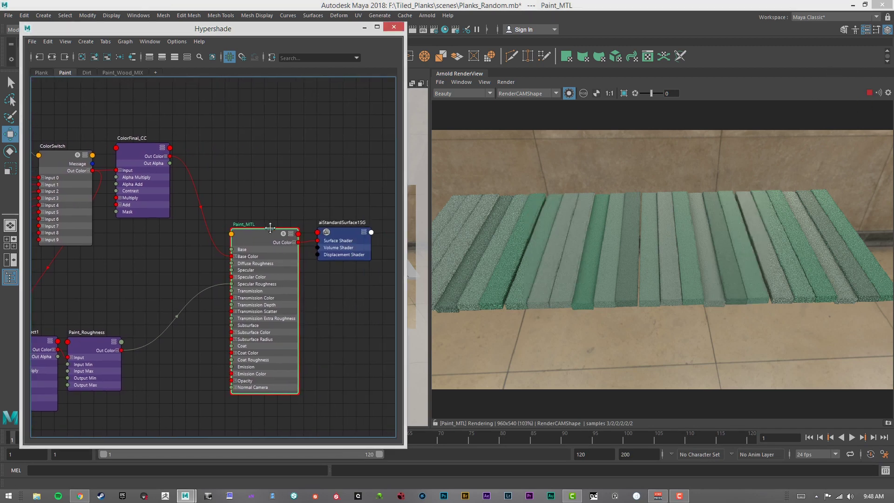
- Preview dirt_MTL from the Dirt graph in isolation, and return to the full shaded render with the Paint_Wood_MIX graph open
{"action": "left_click", "coordinate": [87, 73]}
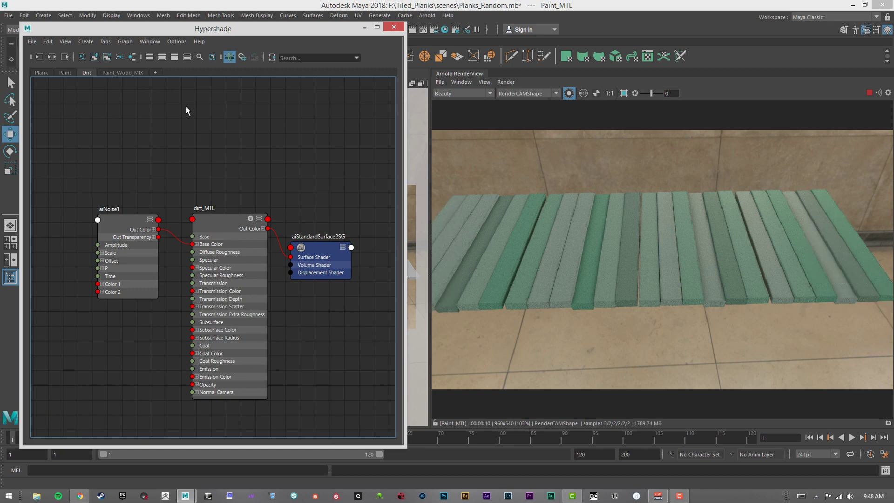
{"action": "left_click", "coordinate": [226, 216]}
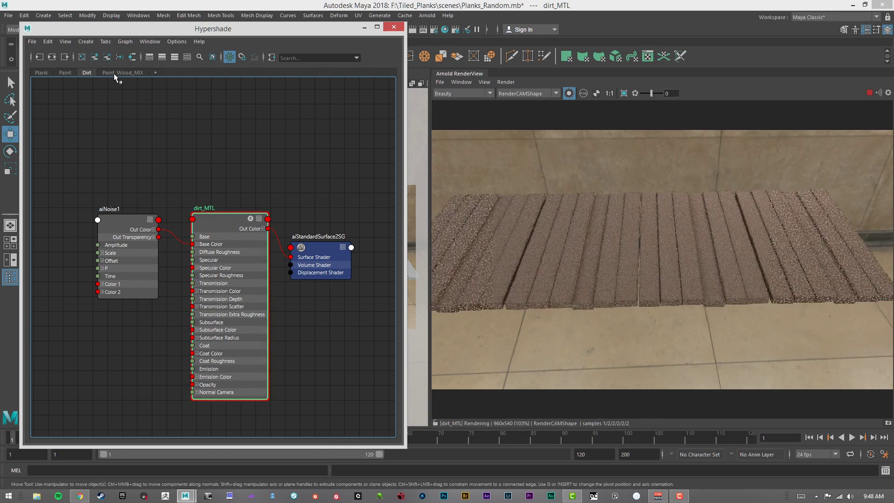
{"action": "left_click", "coordinate": [116, 73]}
{"action": "middle_click_drag", "start_coordinate": [272, 267], "coordinate": [198, 280], "text": "alt"}
{"action": "left_click", "coordinate": [569, 93]}
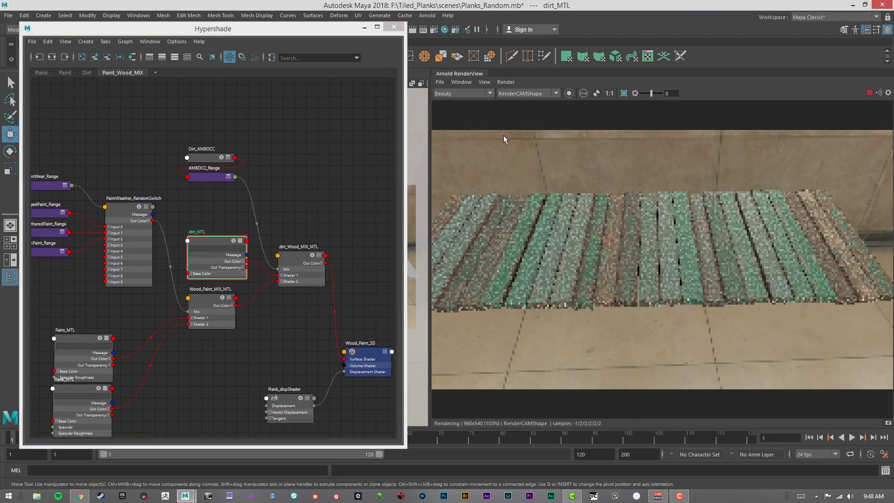
- Isolate the BoardTile_PaintCTL.tif texture in the render view and follow its range nodes to PaintWeather_RandomSwitch
{"action": "middle_click_drag", "start_coordinate": [125, 224], "coordinate": [249, 220], "text": "alt"}
{"action": "scroll", "coordinate": [329, 200], "scroll_direction": "up", "scroll_amount": 4}
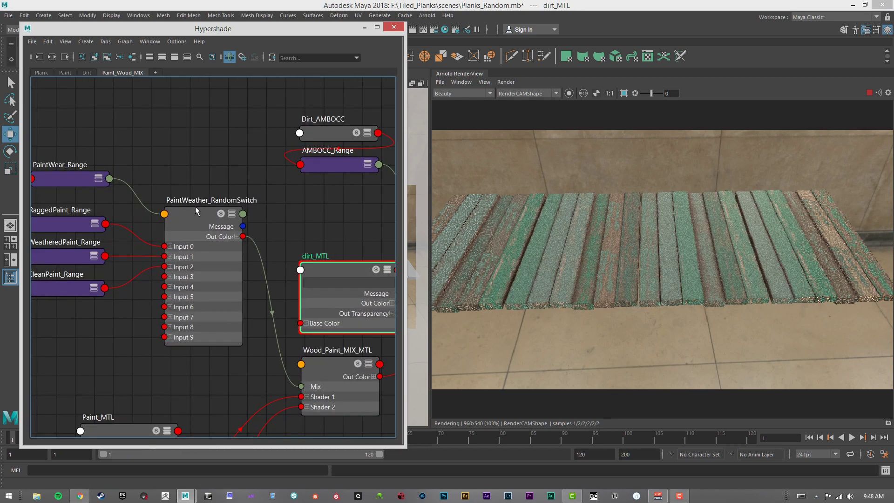
{"action": "middle_click_drag", "start_coordinate": [195, 206], "coordinate": [270, 197], "text": "alt"}
{"action": "mouse_move", "coordinate": [198, 210]}
{"action": "middle_mouse_down", "text": "alt"}
{"action": "mouse_move", "coordinate": [361, 216]}
{"action": "mouse_move", "coordinate": [317, 189]}
{"action": "mouse_move", "coordinate": [342, 205]}
{"action": "middle_mouse_up", "text": "alt"}
{"action": "left_click", "coordinate": [570, 93]}
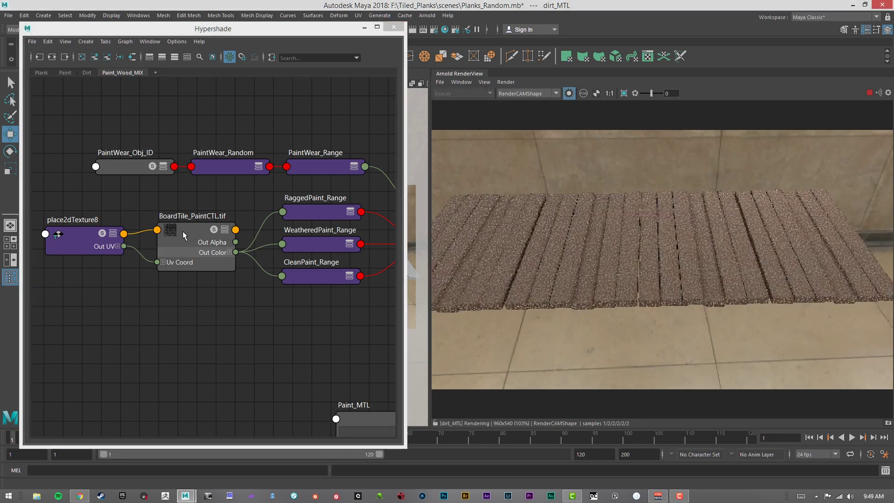
{"action": "left_click", "coordinate": [198, 235]}
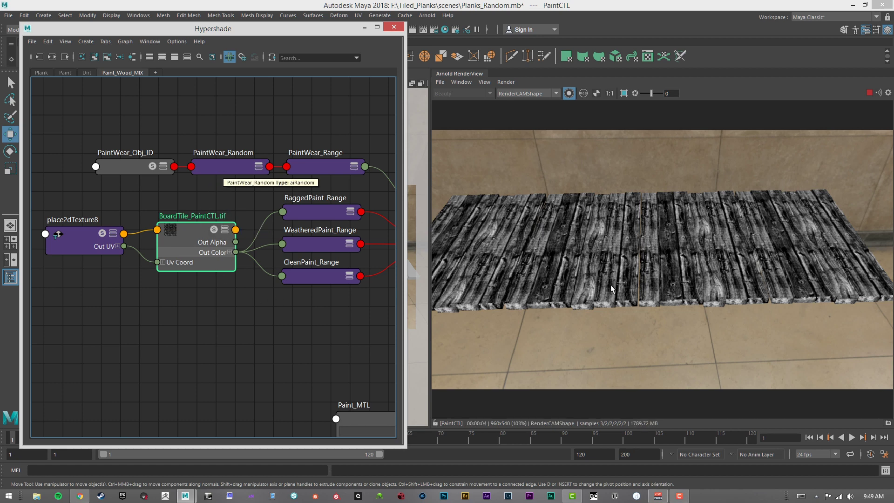
{"action": "middle_click_drag", "start_coordinate": [340, 225], "coordinate": [133, 215], "text": "alt"}
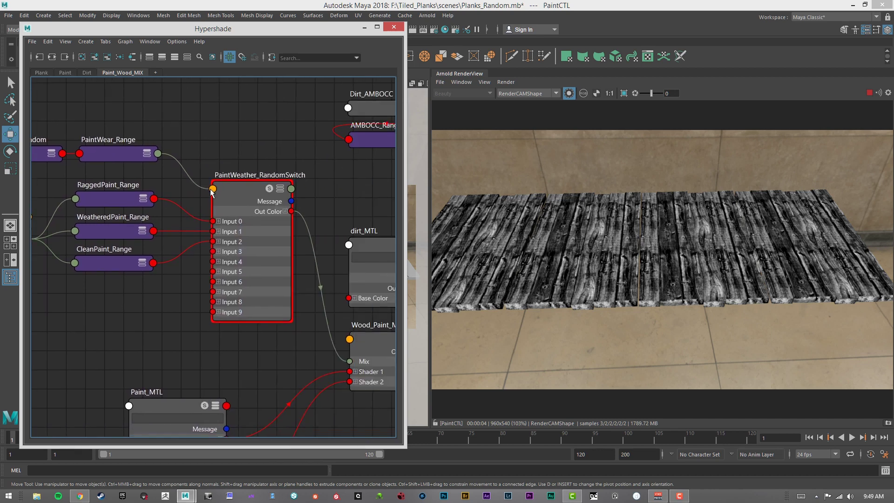
- Preview the RaggedPaint_Range, WeatheredPaint_Range and CleanPaint_Range masks in isolation on the planks and compare them
{"action": "middle_click_drag", "start_coordinate": [219, 191], "coordinate": [279, 214], "text": "alt"}
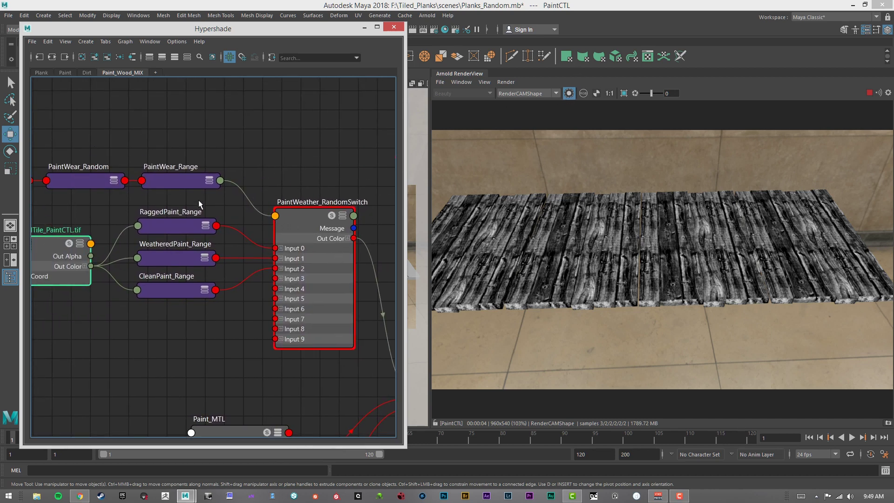
{"action": "middle_click_drag", "start_coordinate": [199, 205], "coordinate": [273, 229], "text": "alt"}
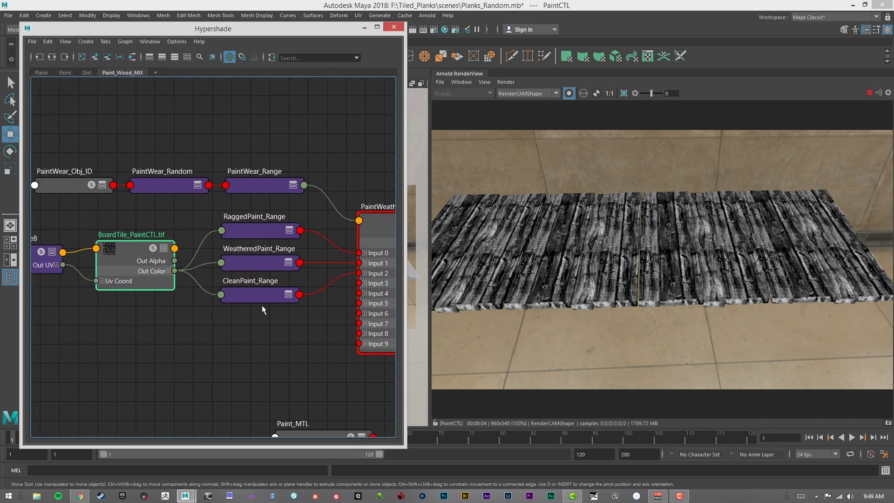
{"action": "left_click_drag", "start_coordinate": [255, 225], "coordinate": [253, 221]}
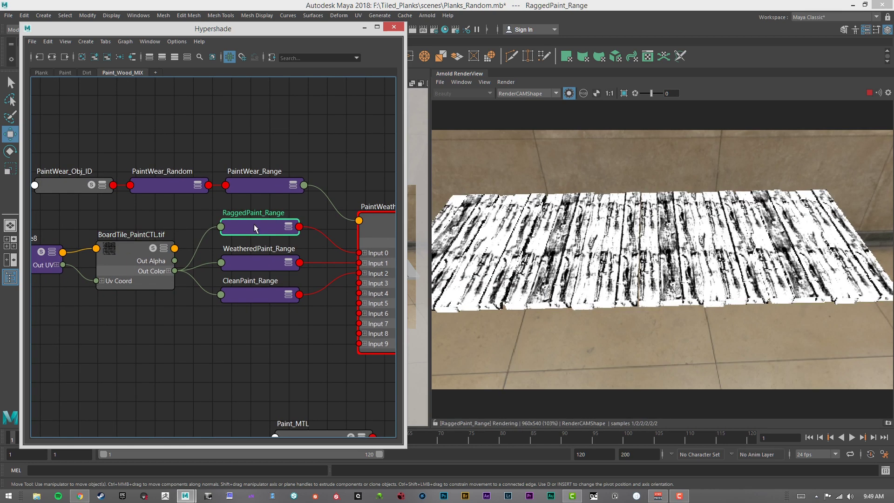
{"action": "mouse_move", "coordinate": [893, 121]}
{"action": "left_mouse_down"}
{"action": "mouse_move", "coordinate": [334, 111]}
{"action": "mouse_move", "coordinate": [893, 130]}
{"action": "left_mouse_up"}
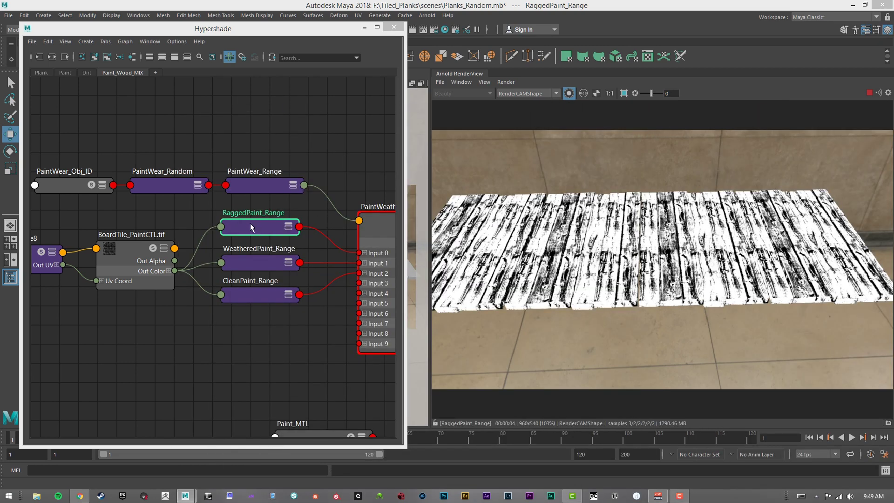
{"action": "mouse_move", "coordinate": [250, 222]}
{"action": "left_mouse_down"}
{"action": "mouse_move", "coordinate": [264, 228]}
{"action": "mouse_move", "coordinate": [248, 222]}
{"action": "left_mouse_up"}
{"action": "left_click", "coordinate": [253, 261]}
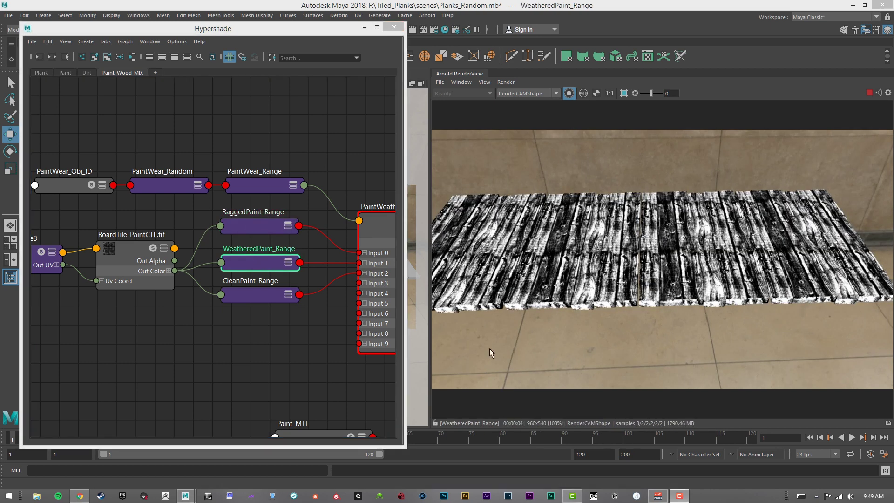
{"action": "left_click_drag", "start_coordinate": [258, 298], "coordinate": [257, 297]}
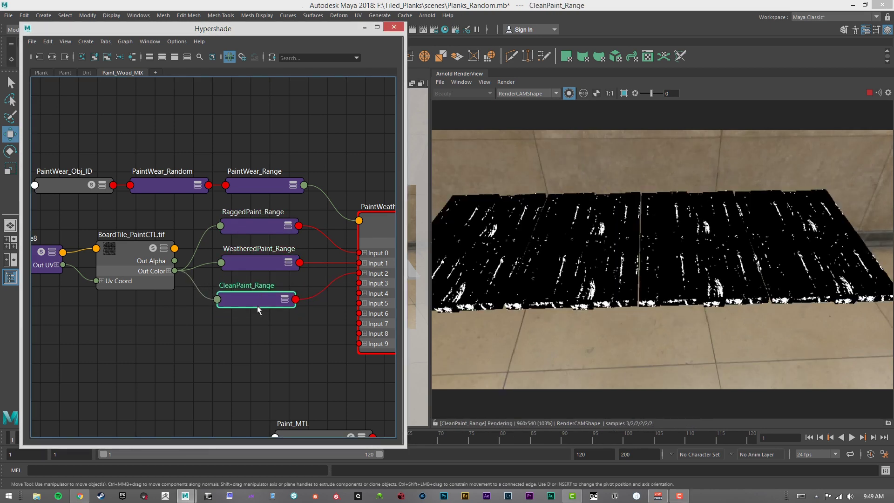
{"action": "left_click", "coordinate": [262, 261]}
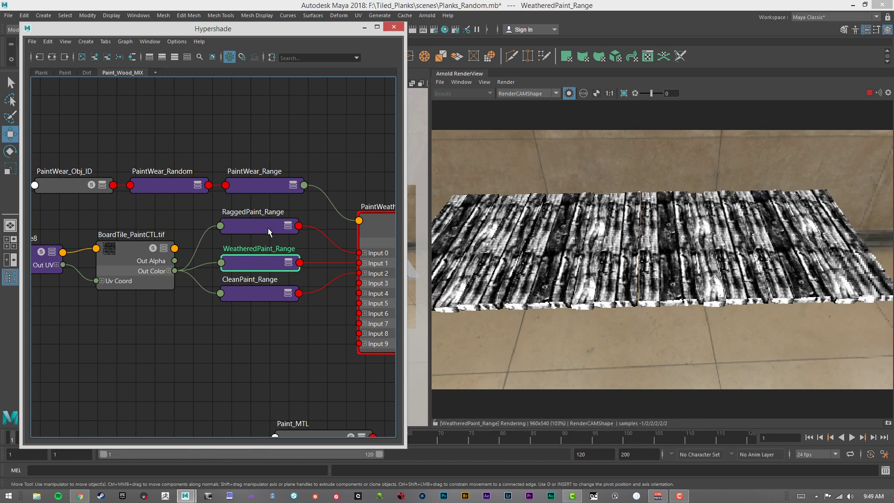
{"action": "left_click", "coordinate": [267, 228]}
{"action": "left_click", "coordinate": [266, 261]}
{"action": "left_click", "coordinate": [267, 293]}
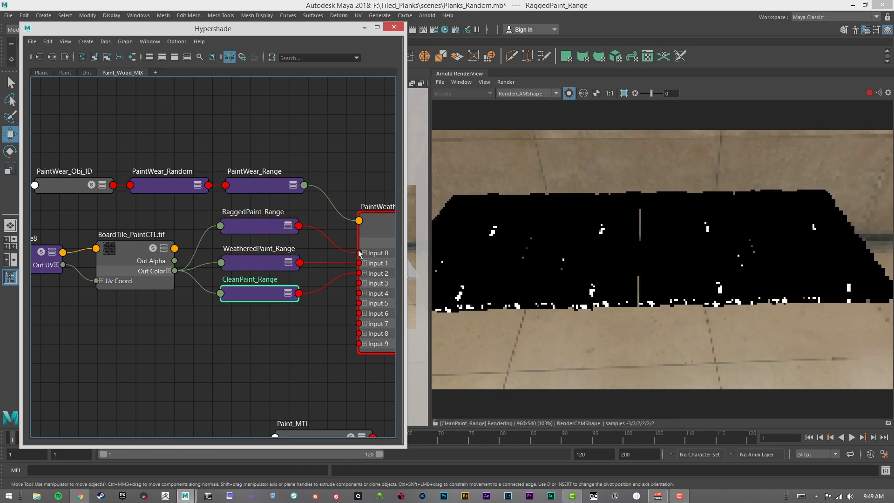
- Preview the PaintWeather_RandomSwitch output in isolation and review the PaintWear and paint range nodes feeding it
{"action": "left_click", "coordinate": [377, 222]}
{"action": "middle_click_drag", "start_coordinate": [322, 231], "coordinate": [230, 230], "text": "alt"}
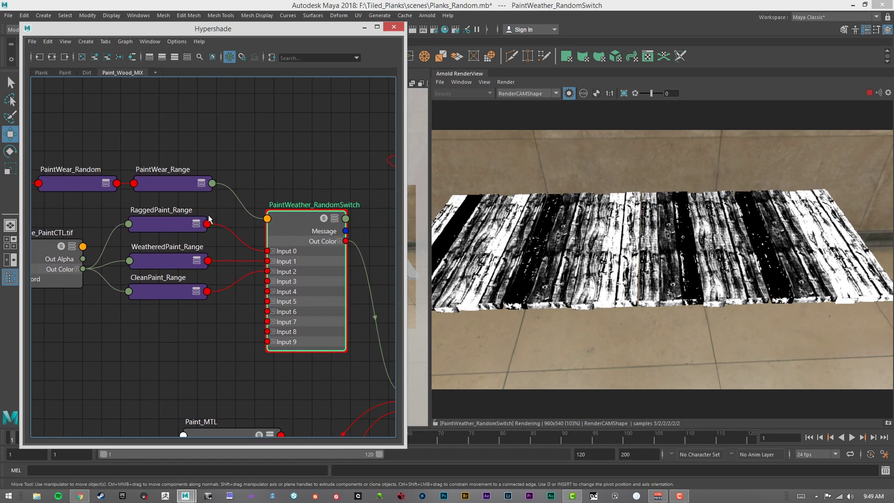
{"action": "middle_click_drag", "start_coordinate": [297, 228], "coordinate": [334, 271], "text": "alt"}
{"action": "middle_click_drag", "start_coordinate": [81, 212], "coordinate": [169, 226], "text": "alt"}
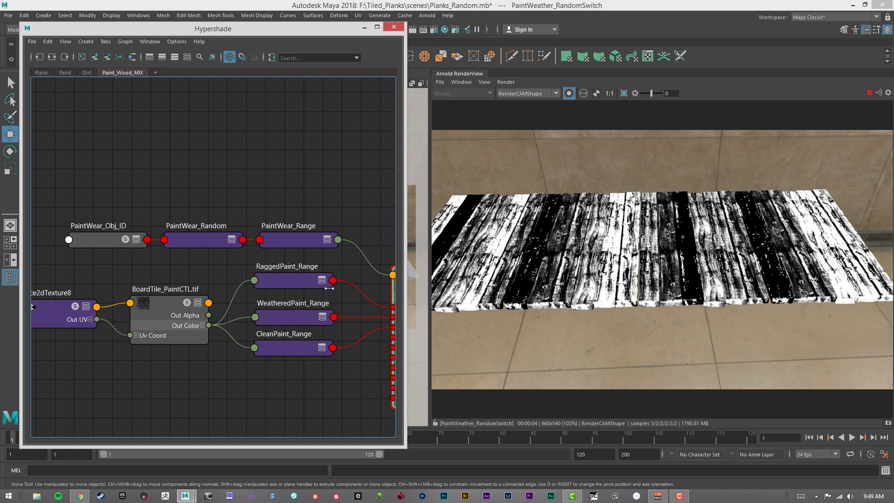
{"action": "mouse_move", "coordinate": [329, 288]}
{"action": "middle_mouse_down", "text": "alt"}
{"action": "mouse_move", "coordinate": [224, 219]}
{"action": "mouse_move", "coordinate": [204, 222]}
{"action": "middle_mouse_up", "text": "alt"}
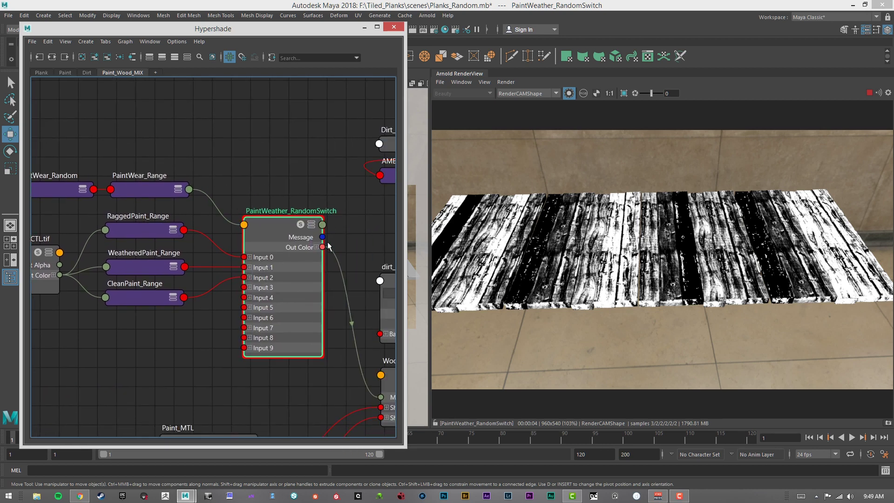
- Preview Paint_MTL, Plank_MTL and the combined Wood_Paint_MIX_MTL in isolation, one after another
{"action": "middle_click_drag", "start_coordinate": [328, 247], "coordinate": [237, 211], "text": "alt"}
{"action": "middle_click_drag", "start_coordinate": [228, 280], "coordinate": [253, 205], "text": "alt"}
{"action": "middle_click_drag", "start_coordinate": [190, 342], "coordinate": [237, 267], "text": "alt"}
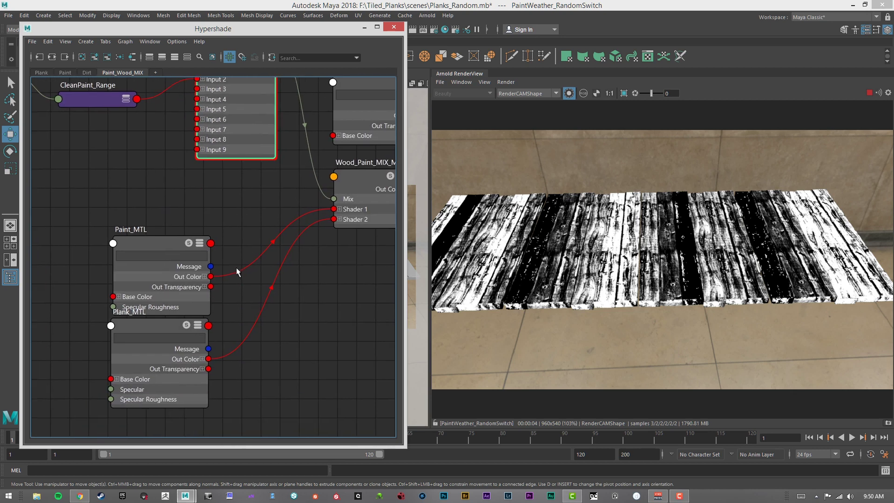
{"action": "left_click", "coordinate": [161, 249]}
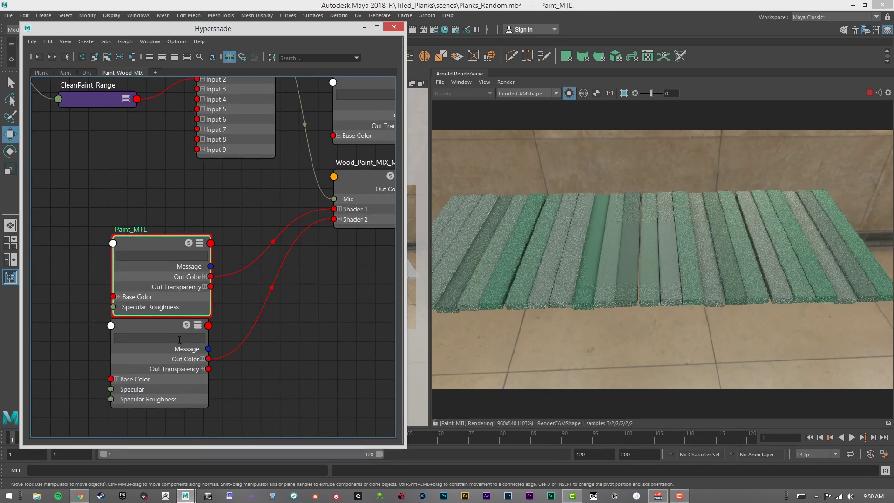
{"action": "left_click", "coordinate": [165, 330]}
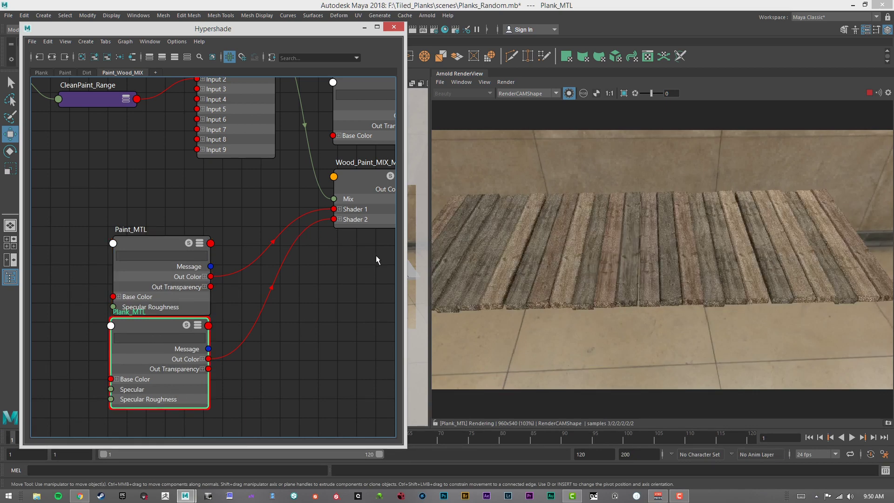
{"action": "middle_click_drag", "start_coordinate": [361, 234], "coordinate": [255, 374], "text": "alt"}
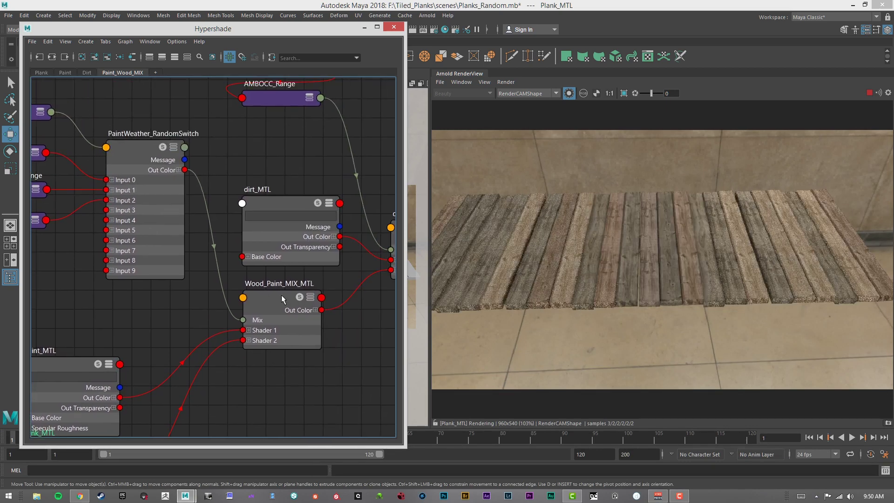
{"action": "left_click", "coordinate": [274, 298]}
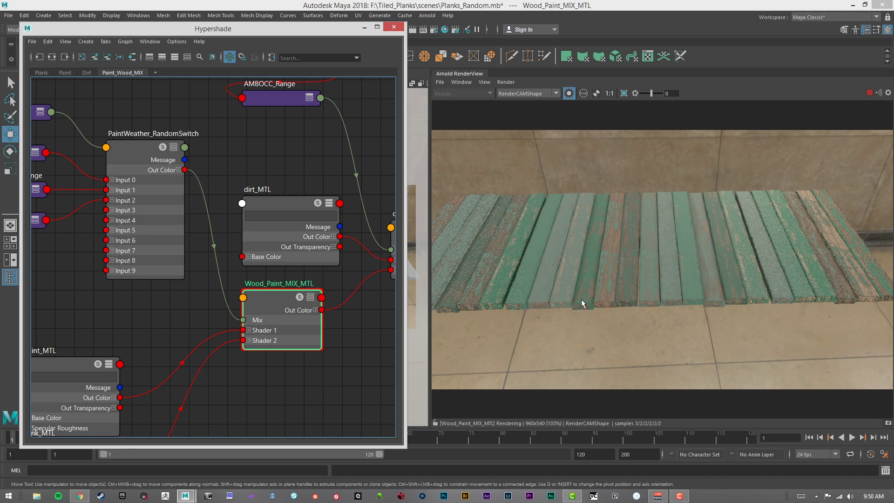
- Inspect the mixed wood and paint material on the rendered planks up close and from an angled viewpoint
{"action": "left_click", "coordinate": [144, 151]}
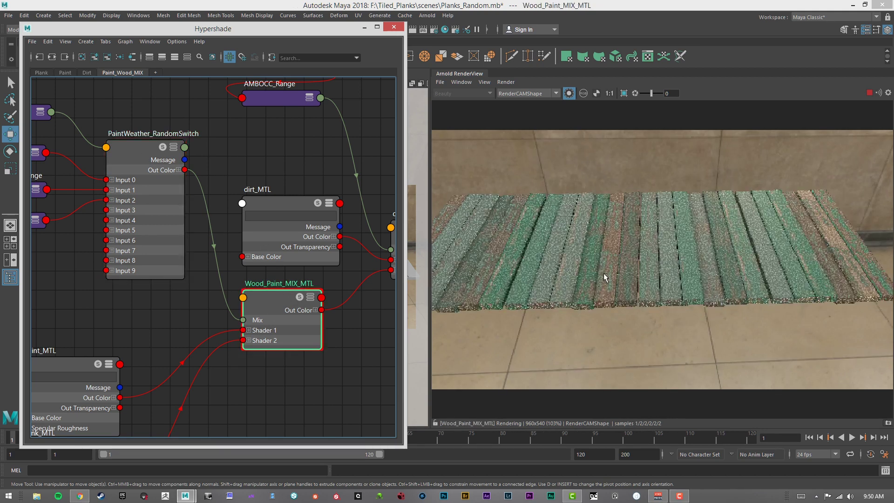
{"action": "right_click_drag", "start_coordinate": [603, 271], "coordinate": [586, 281], "text": "alt"}
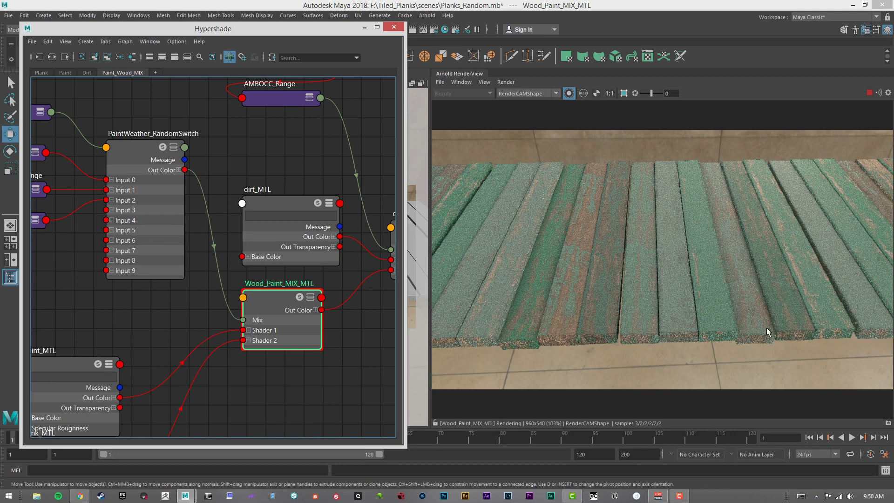
{"action": "middle_click_drag", "start_coordinate": [307, 218], "coordinate": [174, 220], "text": "alt"}
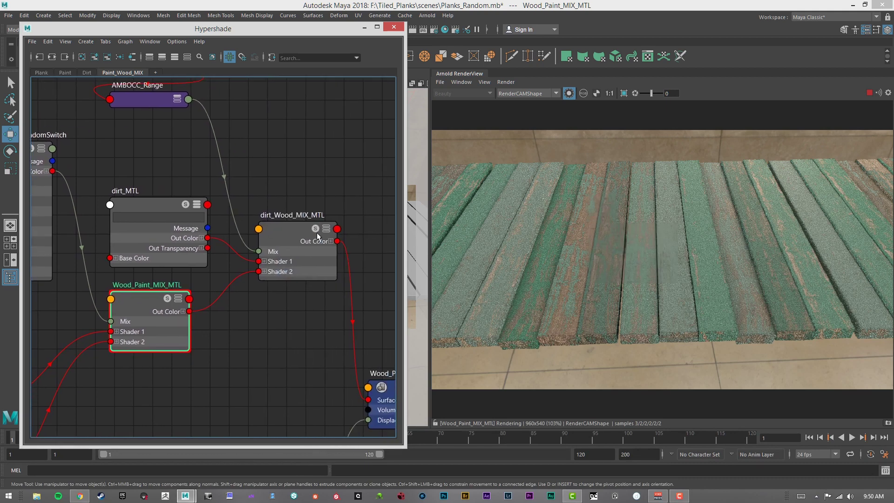
{"action": "scroll", "coordinate": [317, 236], "scroll_direction": "down", "scroll_amount": 5}
{"action": "scroll", "coordinate": [649, 320], "scroll_direction": "down", "scroll_amount": 4}
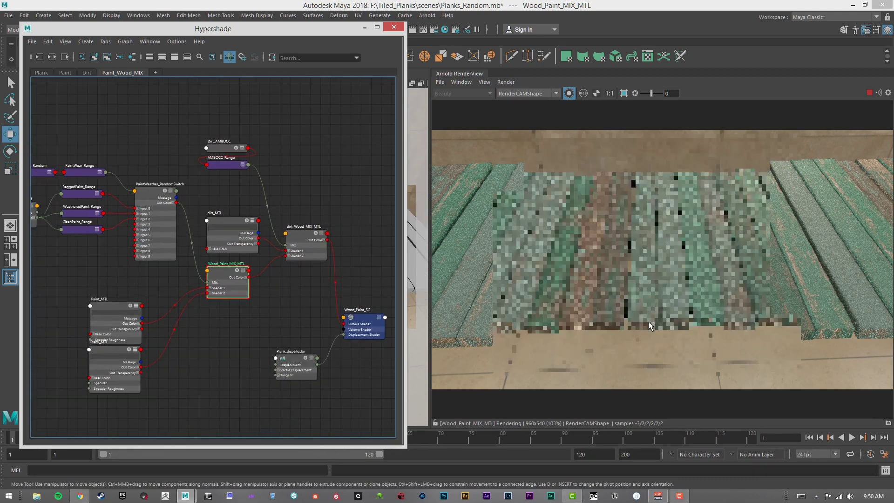
{"action": "left_click_drag", "start_coordinate": [672, 284], "coordinate": [644, 236], "text": "alt"}
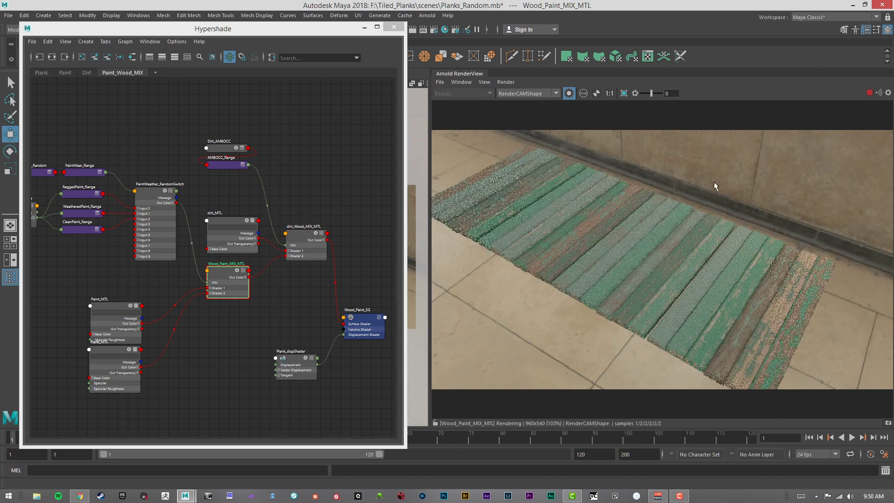
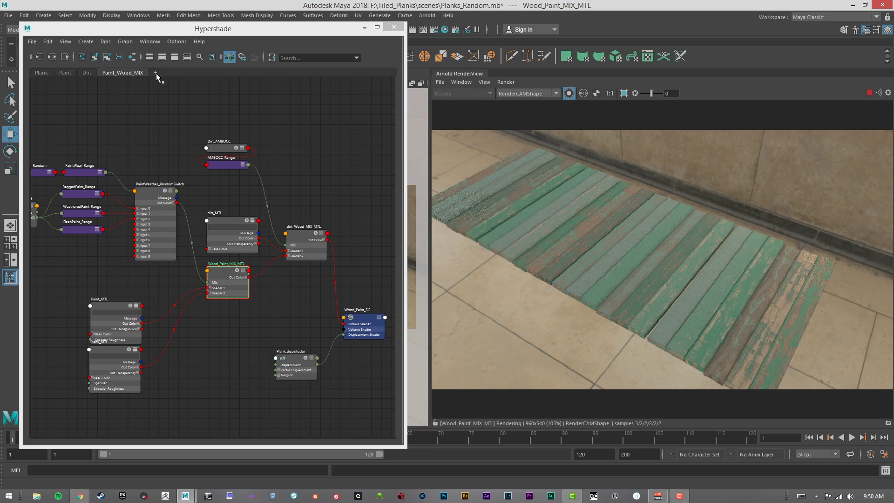
- Open the Paint shader network and preview the ColorFinal_CC node in isolation
{"action": "left_click", "coordinate": [62, 73]}
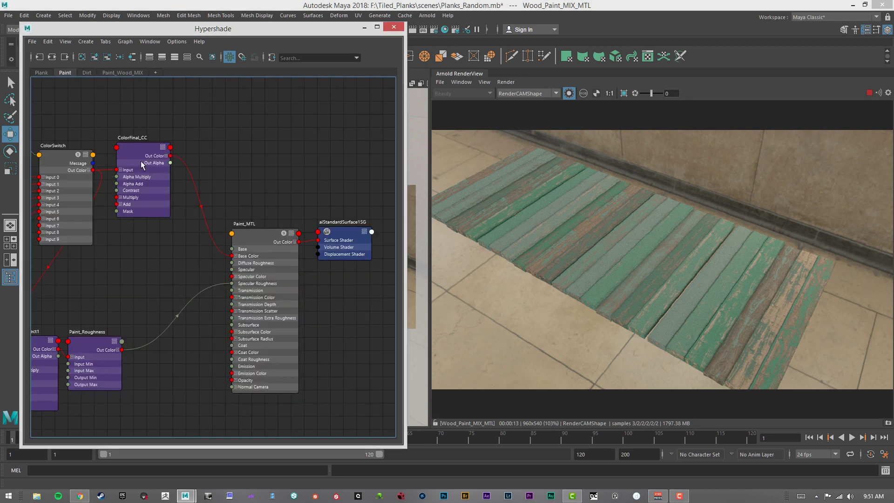
{"action": "middle_click_drag", "start_coordinate": [161, 163], "coordinate": [306, 188], "text": "alt"}
{"action": "right_click_drag", "start_coordinate": [250, 187], "coordinate": [291, 188], "text": "alt"}
{"action": "middle_click_drag", "start_coordinate": [291, 187], "coordinate": [246, 162], "text": "alt"}
{"action": "left_click", "coordinate": [246, 161]}
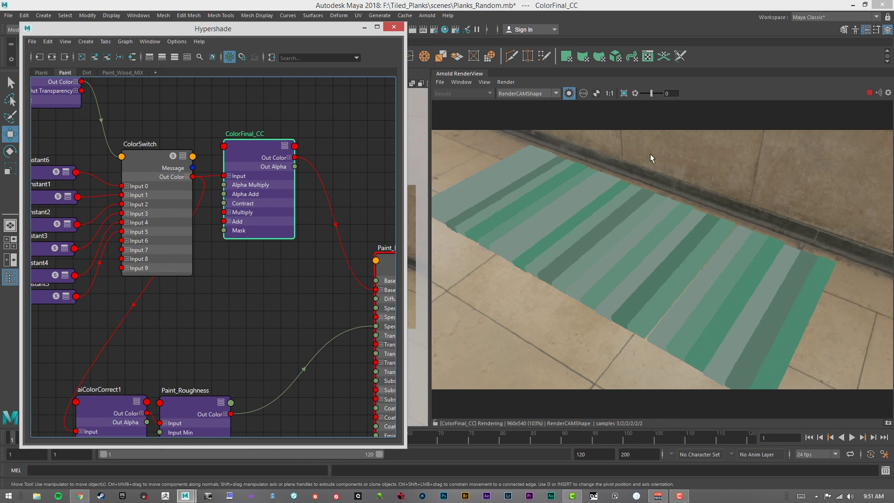
- Return the render to the full beauty view and set ColorFinal_CC's Hue Shift to 1.000 and Saturation to 0.904
{"action": "left_click", "coordinate": [569, 93]}
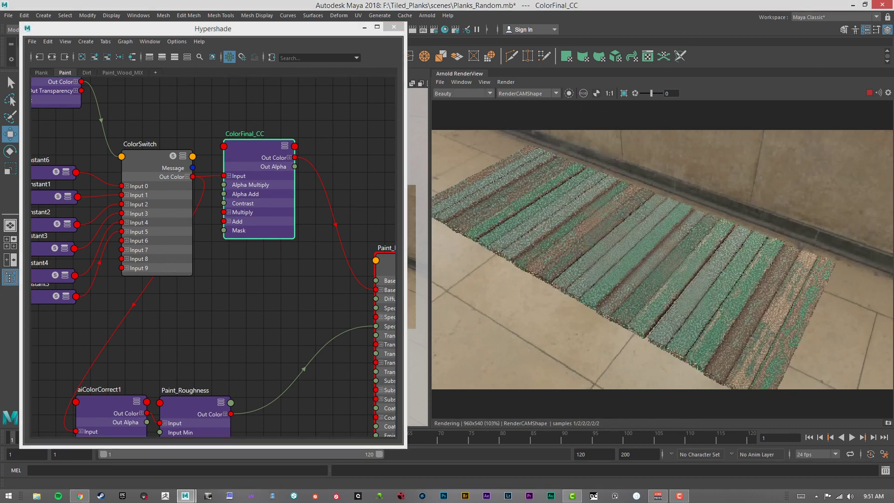
{"action": "key", "text": "ctrl+a"}
{"action": "left_click_drag", "start_coordinate": [371, 126], "coordinate": [289, 75]}
{"action": "left_click_drag", "start_coordinate": [389, 236], "coordinate": [425, 238]}
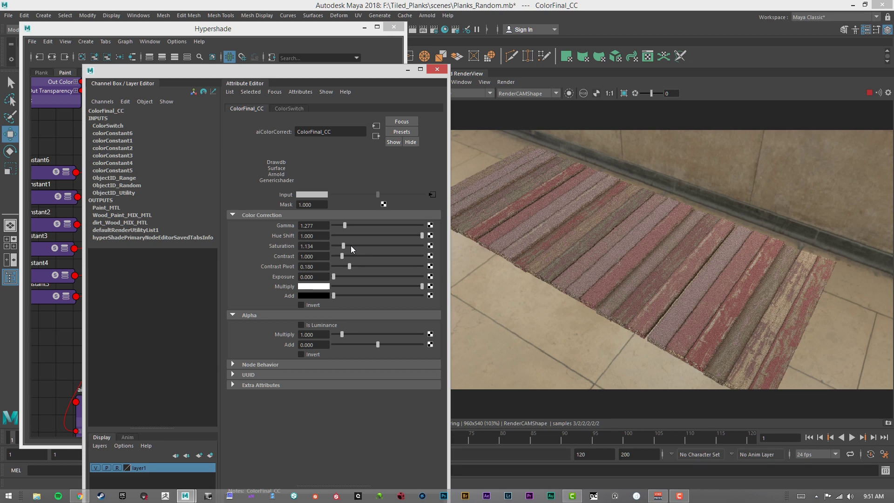
{"action": "left_click_drag", "start_coordinate": [341, 245], "coordinate": [342, 246]}
{"action": "scroll", "coordinate": [665, 270], "scroll_direction": "up", "scroll_amount": 3, "text": "alt"}
{"action": "scroll", "coordinate": [666, 270], "scroll_direction": "down", "scroll_amount": 4, "text": "alt"}
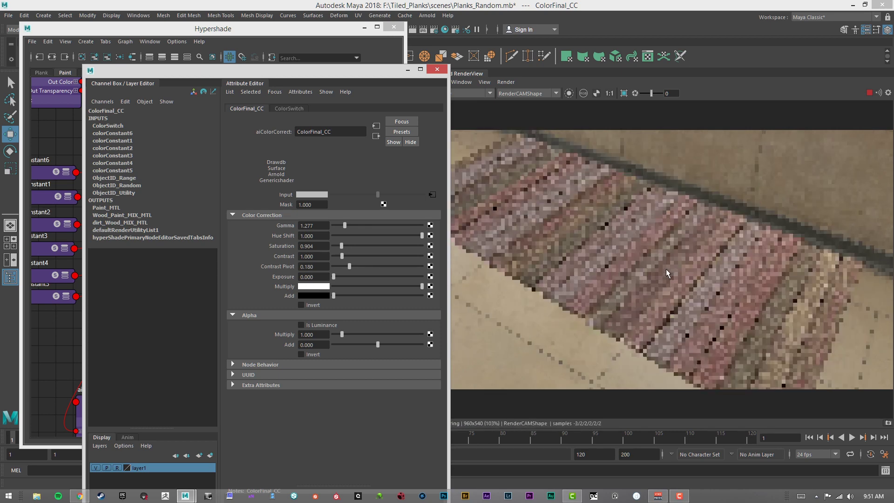
{"action": "left_click_drag", "start_coordinate": [334, 72], "coordinate": [893, 79]}
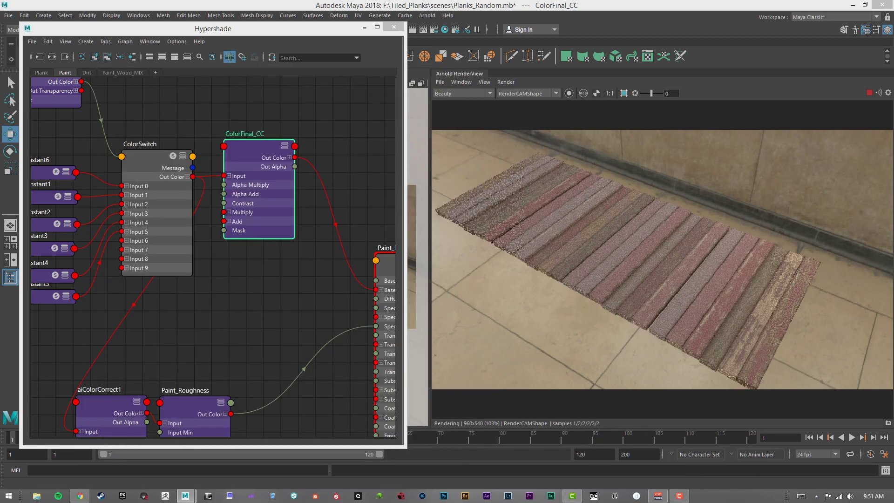
- Restart the live render and set the Output Max of PaintWear_Range in the Paint_Wood_MIX network to 1.122
{"action": "left_click", "coordinate": [872, 92]}
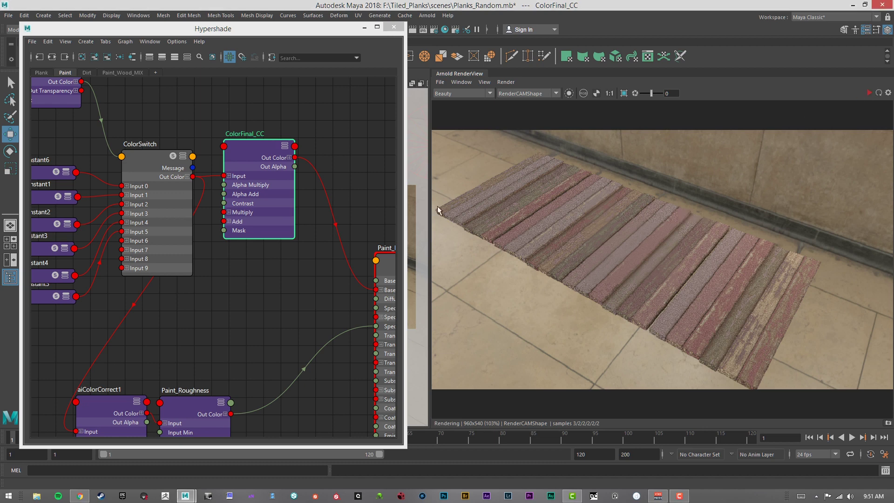
{"action": "middle_click_drag", "start_coordinate": [173, 170], "coordinate": [316, 205], "text": "alt"}
{"action": "mouse_move", "coordinate": [260, 105]}
{"action": "middle_mouse_down", "text": "alt"}
{"action": "mouse_move", "coordinate": [318, 180]}
{"action": "mouse_move", "coordinate": [261, 181]}
{"action": "middle_mouse_up", "text": "alt"}
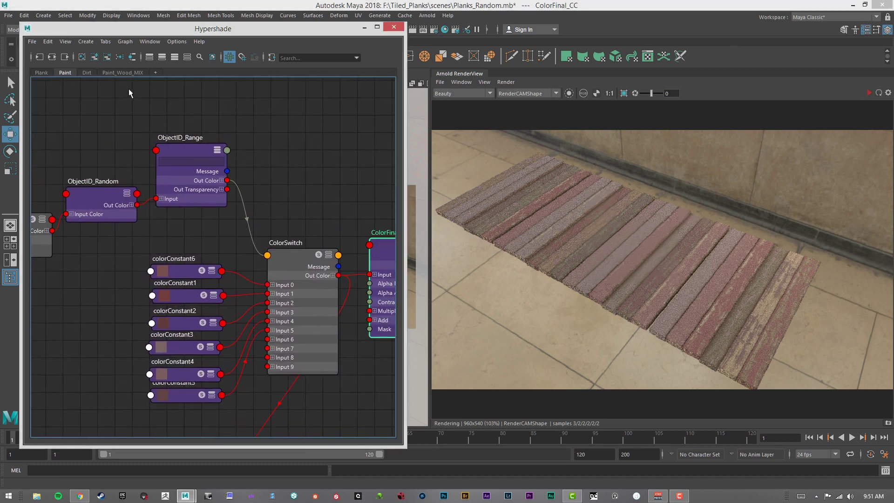
{"action": "left_click", "coordinate": [123, 72]}
{"action": "middle_click_drag", "start_coordinate": [172, 171], "coordinate": [316, 192], "text": "alt"}
{"action": "right_click_drag", "start_coordinate": [176, 173], "coordinate": [263, 169], "text": "alt"}
{"action": "middle_click_drag", "start_coordinate": [262, 170], "coordinate": [243, 165], "text": "alt"}
{"action": "mouse_move", "coordinate": [204, 196]}
{"action": "middle_mouse_down", "text": "alt"}
{"action": "mouse_move", "coordinate": [291, 205]}
{"action": "mouse_move", "coordinate": [268, 203]}
{"action": "middle_mouse_up", "text": "alt"}
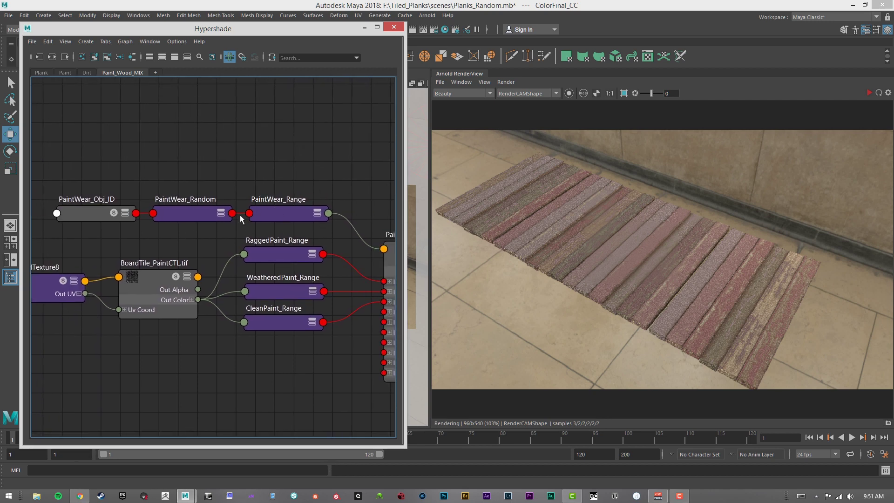
{"action": "left_click", "coordinate": [290, 215]}
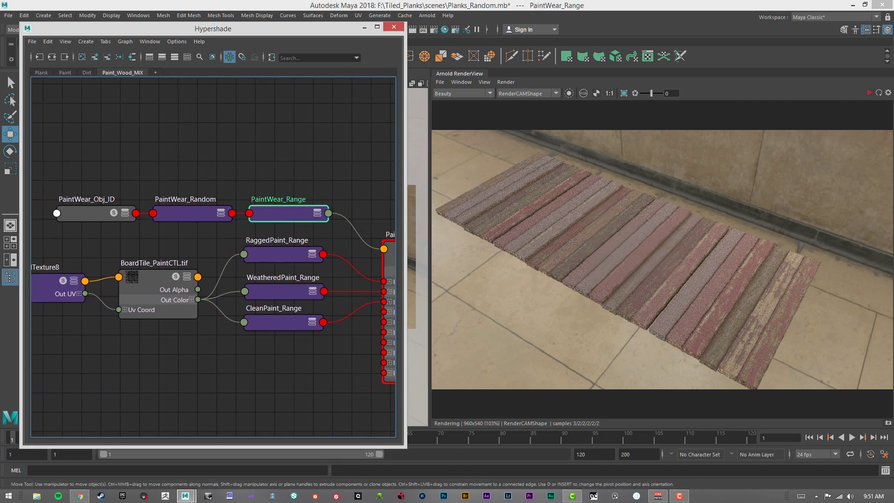
{"action": "key", "text": "ctrl+a"}
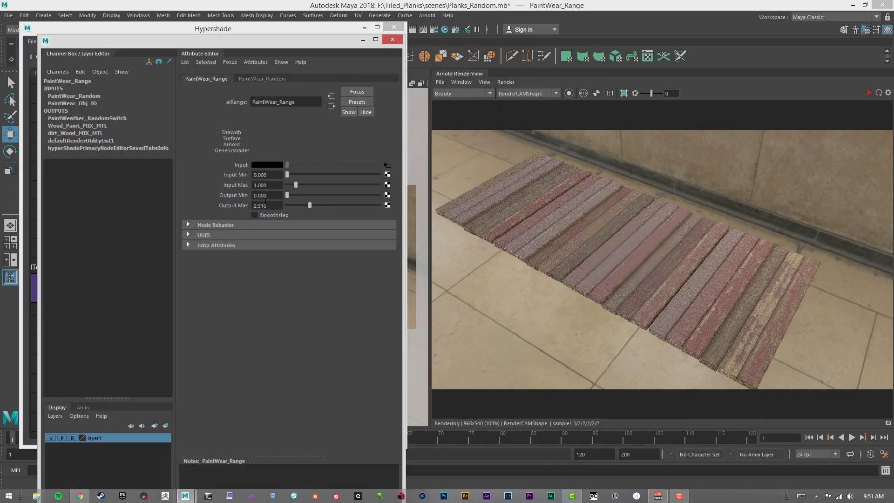
{"action": "left_click", "coordinate": [878, 93]}
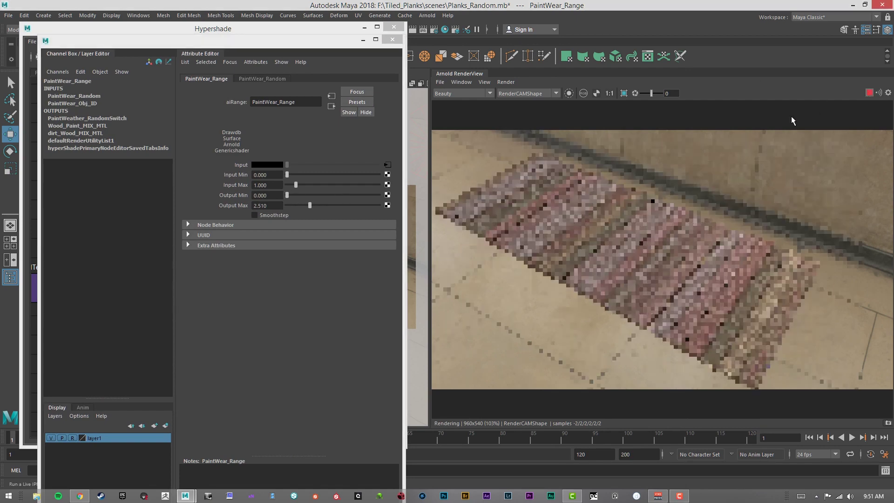
{"action": "left_click_drag", "start_coordinate": [309, 206], "coordinate": [297, 206]}
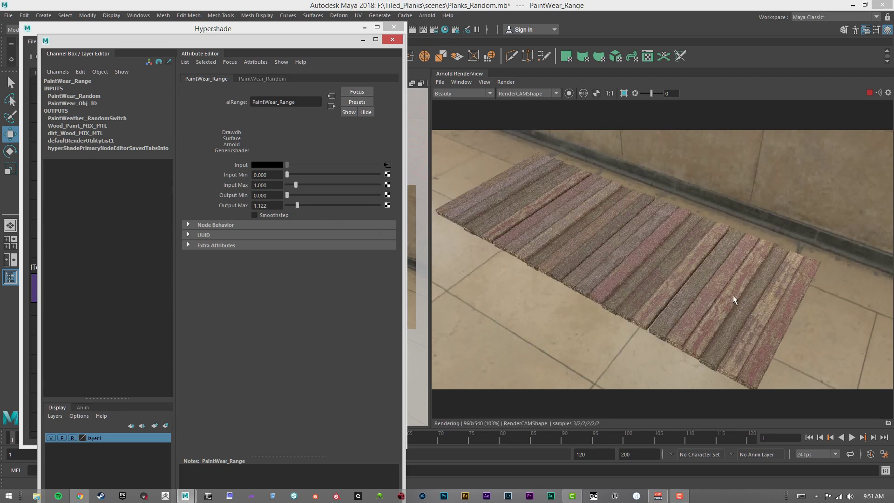
- Raise PaintWear_Range's Output Max to 2.806 and its Output Min to 2.041
{"action": "left_click_drag", "start_coordinate": [297, 206], "coordinate": [299, 206]}
{"action": "left_click_drag", "start_coordinate": [279, 61], "coordinate": [279, 34], "text": "ctrl"}
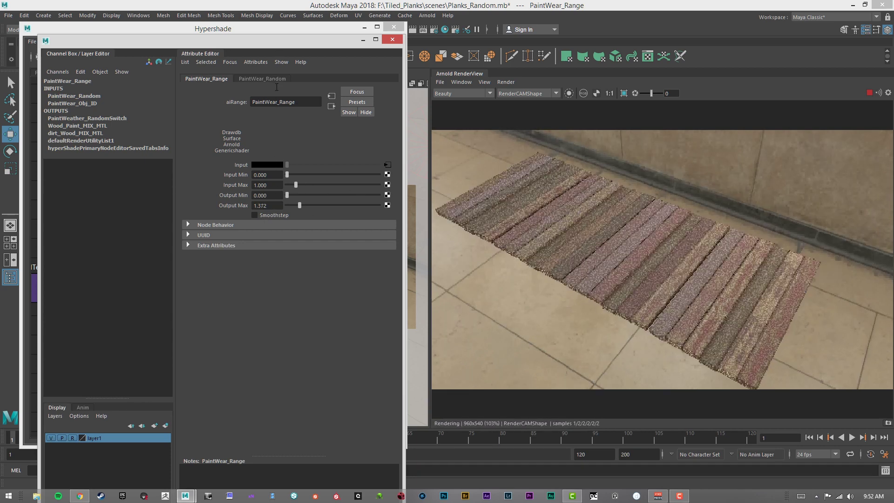
{"action": "left_click", "coordinate": [309, 206]}
{"action": "mouse_move", "coordinate": [311, 205]}
{"action": "left_mouse_down"}
{"action": "mouse_move", "coordinate": [289, 197]}
{"action": "mouse_move", "coordinate": [306, 196]}
{"action": "left_mouse_up"}
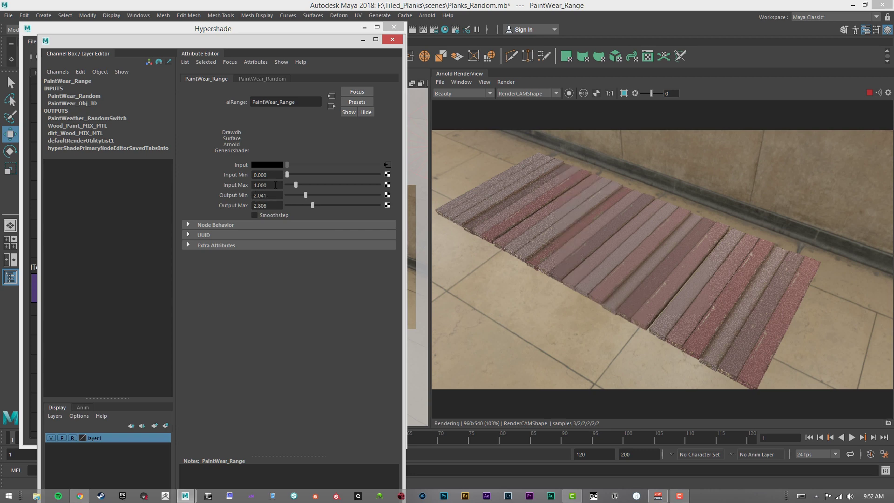
- Check the PaintWeather_RandomSwitch inputs in the network and set PaintWear_Range's Output Min to 0.000
{"action": "left_click_drag", "start_coordinate": [275, 46], "coordinate": [314, 333]}
{"action": "middle_click_drag", "start_coordinate": [311, 256], "coordinate": [242, 225], "text": "alt"}
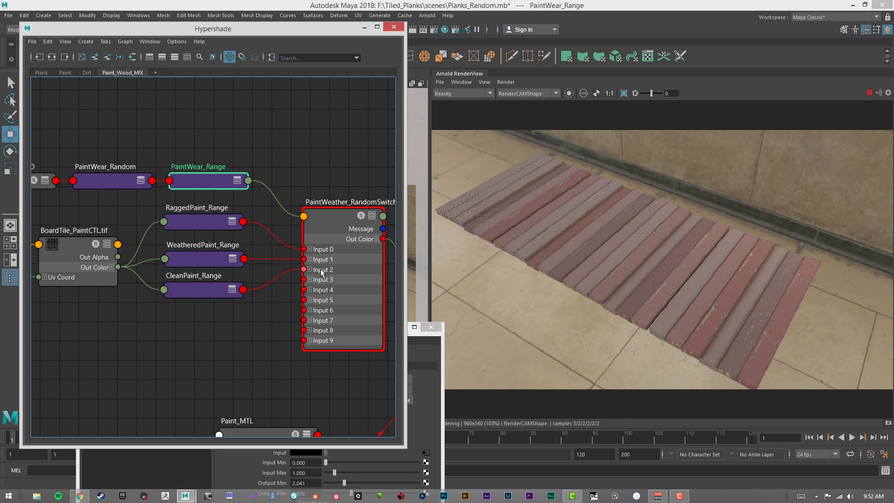
{"action": "left_click", "coordinate": [434, 351]}
{"action": "left_click_drag", "start_coordinate": [344, 328], "coordinate": [343, 92]}
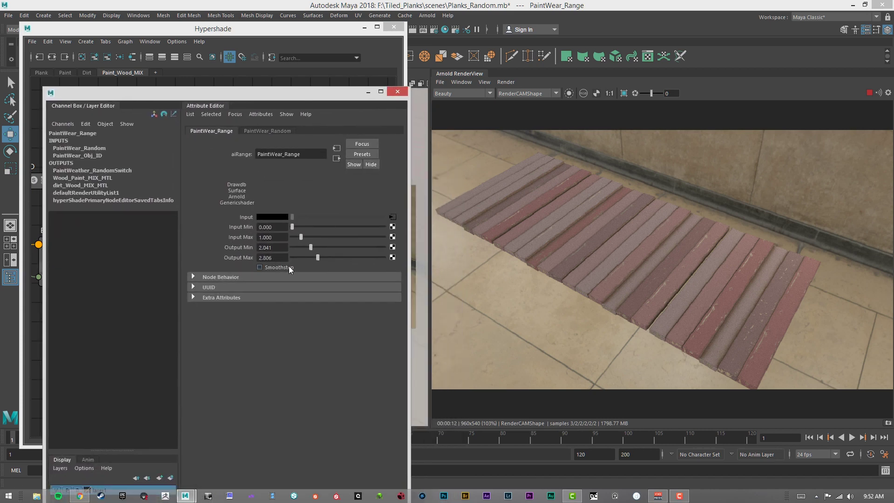
{"action": "left_click_drag", "start_coordinate": [309, 249], "coordinate": [302, 250]}
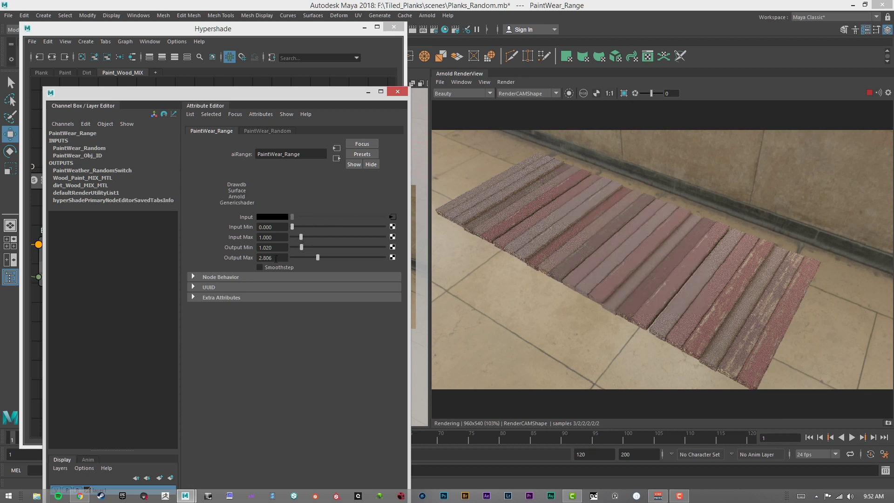
{"action": "left_click_drag", "start_coordinate": [300, 245], "coordinate": [251, 244]}
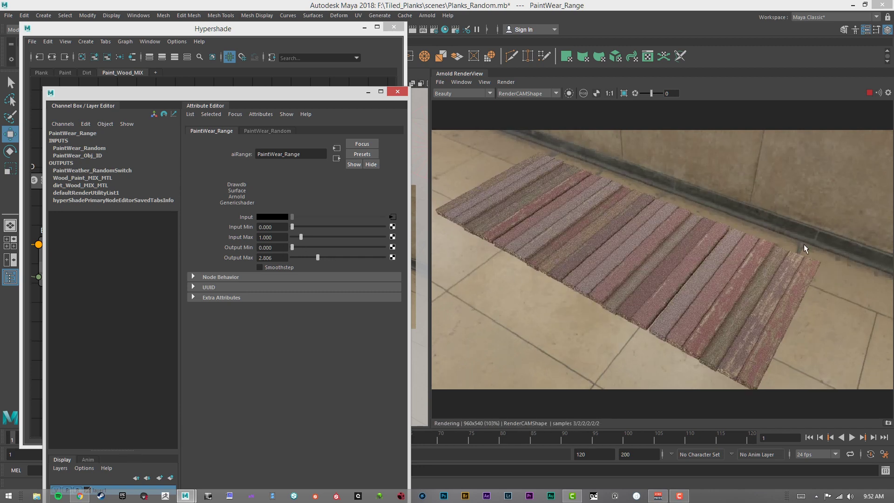
- Review the Paint and Plank shader networks, then compare them with the rendered planks
{"action": "left_click_drag", "start_coordinate": [283, 92], "coordinate": [707, 196]}
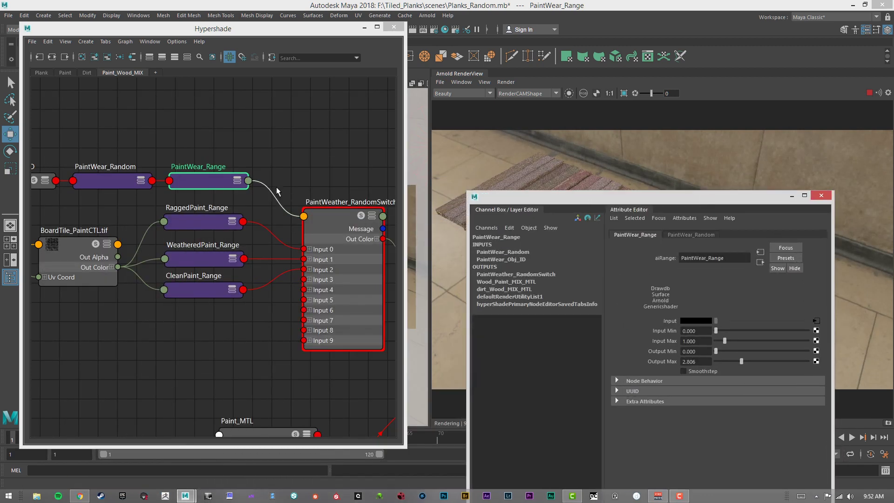
{"action": "left_click", "coordinate": [77, 72]}
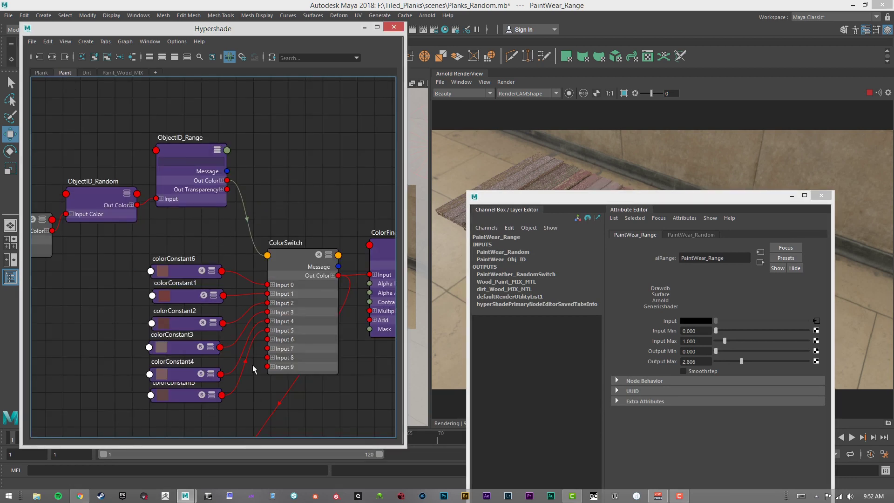
{"action": "left_click", "coordinate": [40, 74]}
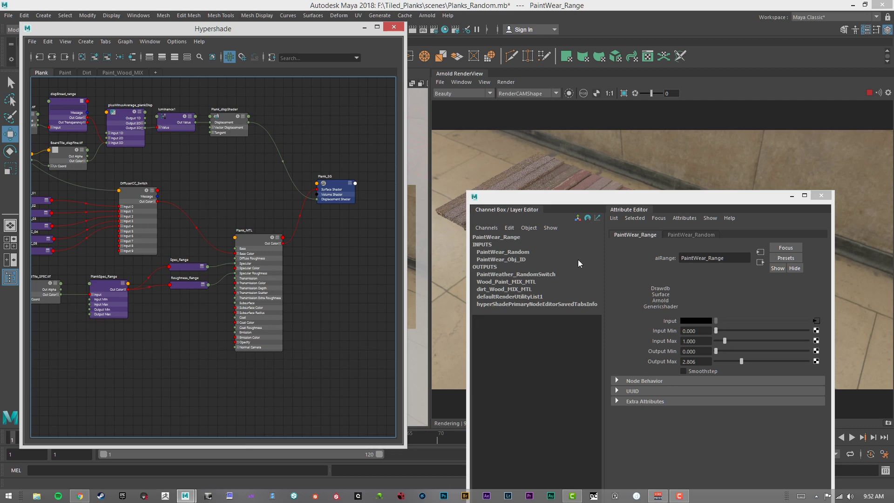
{"action": "left_click_drag", "start_coordinate": [673, 198], "coordinate": [299, 77]}
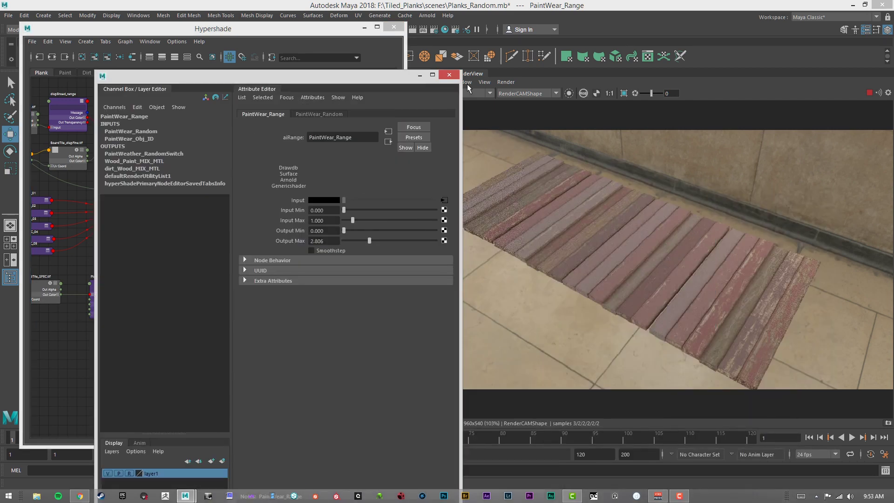
{"action": "left_click_drag", "start_coordinate": [386, 78], "coordinate": [330, 60]}
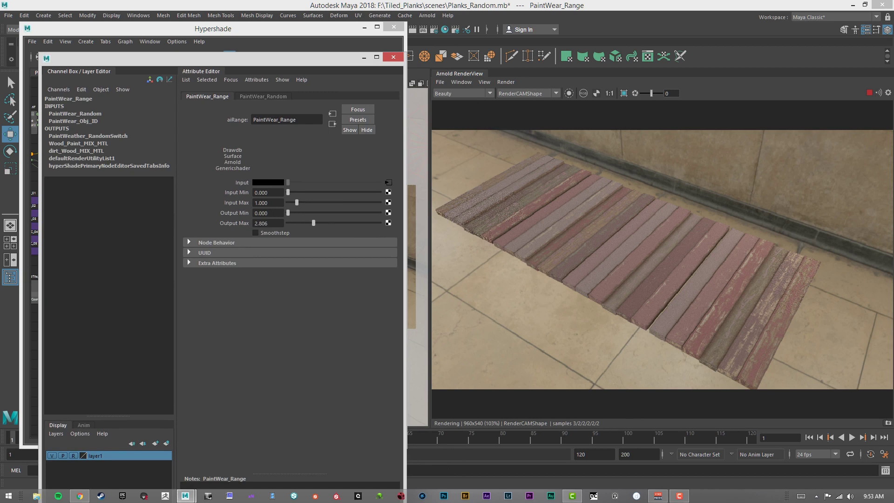
- Stop the live render and delete all planks except Plank_037, 038, 039, 045, 046 and 047
{"action": "left_click", "coordinate": [868, 93]}
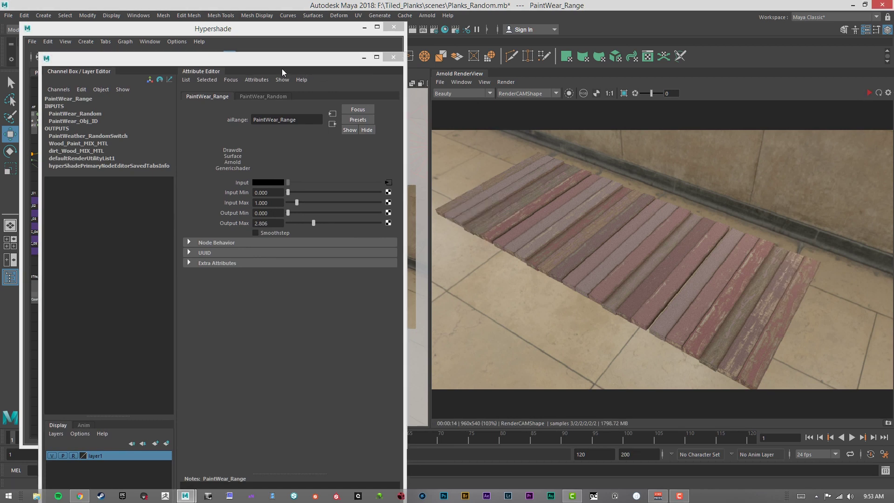
{"action": "left_click", "coordinate": [364, 57]}
{"action": "left_click_drag", "start_coordinate": [258, 28], "coordinate": [893, 140]}
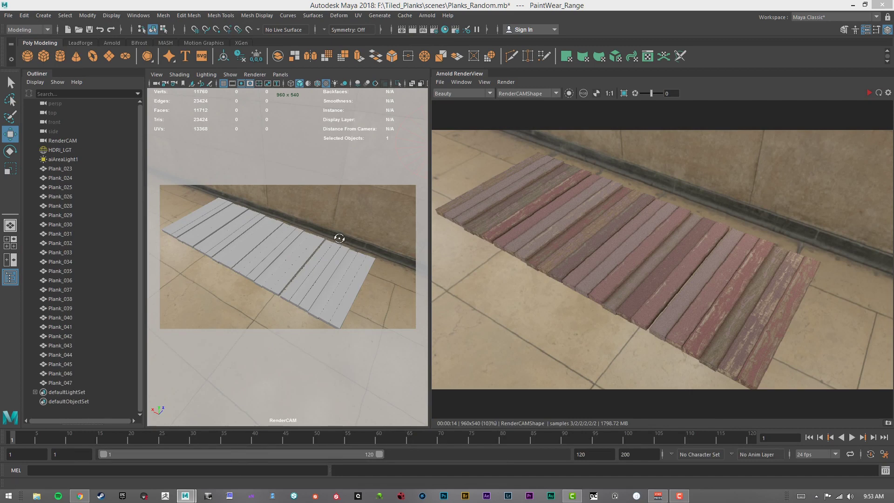
{"action": "left_click_drag", "start_coordinate": [339, 239], "coordinate": [253, 239], "text": "alt"}
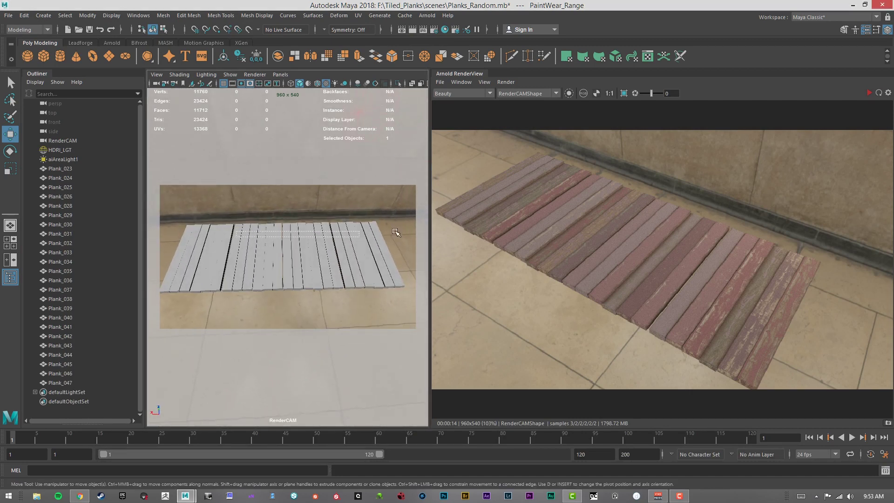
{"action": "left_click_drag", "start_coordinate": [396, 232], "coordinate": [401, 234]}
{"action": "key", "text": "Delete"}
- Move the six remaining planks sideways onto the grid and frame them at an angle in the RenderCAM view
{"action": "left_click_drag", "start_coordinate": [257, 252], "coordinate": [260, 253]}
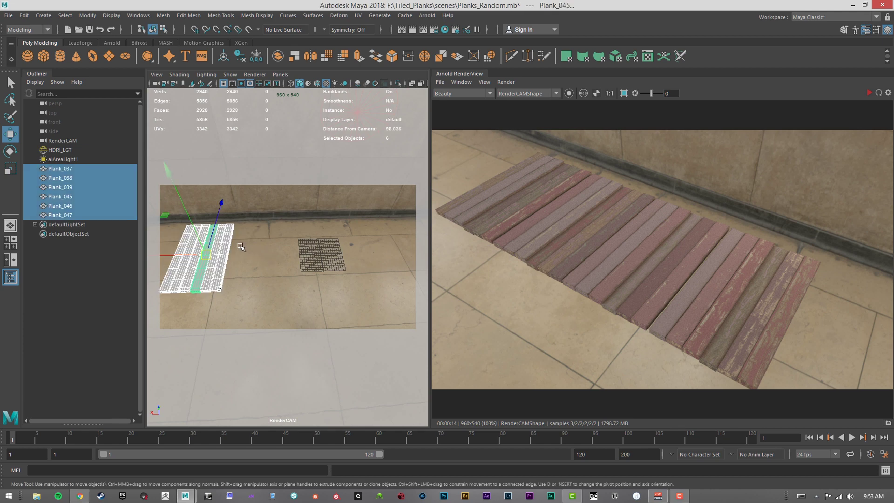
{"action": "left_click_drag", "start_coordinate": [172, 254], "coordinate": [292, 260]}
{"action": "key", "text": "f"}
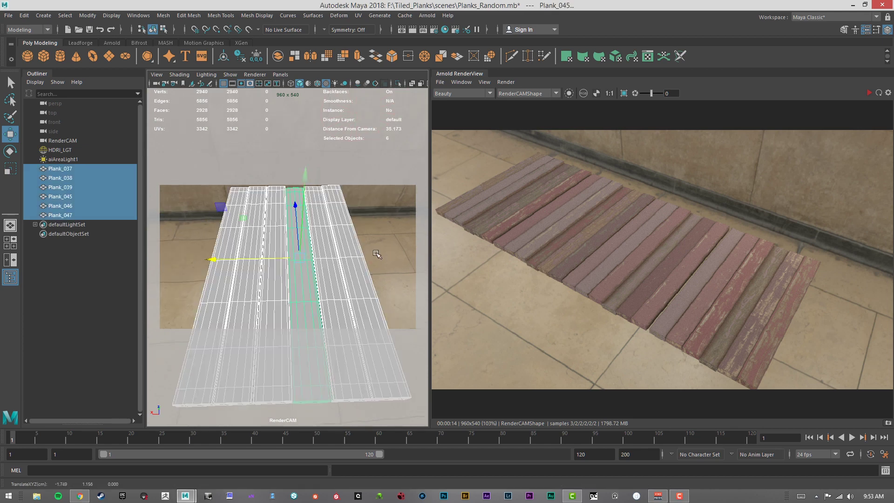
{"action": "left_click_drag", "start_coordinate": [375, 254], "coordinate": [332, 254], "text": "alt"}
{"action": "right_click_drag", "start_coordinate": [331, 254], "coordinate": [298, 254], "text": "alt"}
{"action": "left_click_drag", "start_coordinate": [298, 254], "coordinate": [362, 237], "text": "alt"}
{"action": "right_click_drag", "start_coordinate": [363, 238], "coordinate": [333, 230], "text": "alt"}
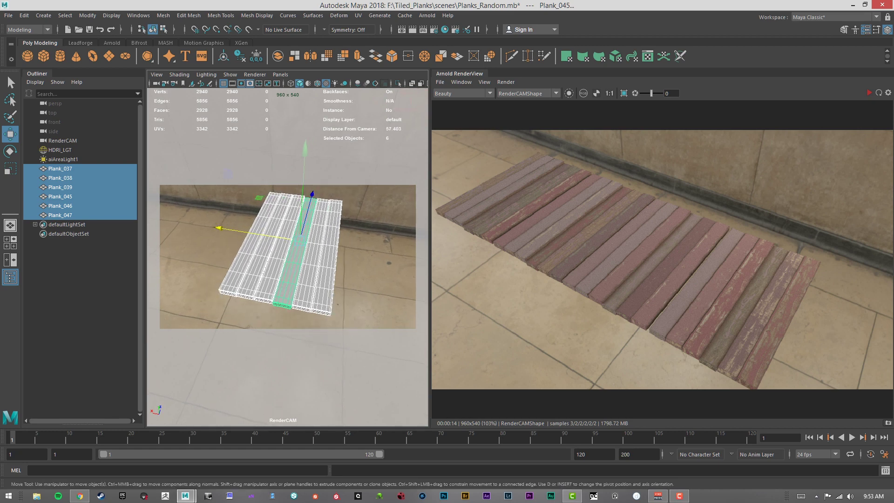
- Add a new Hypershade graph page named DEMO
{"action": "left_click_drag", "start_coordinate": [893, 46], "coordinate": [370, 63]}
{"action": "left_click", "coordinate": [300, 102]}
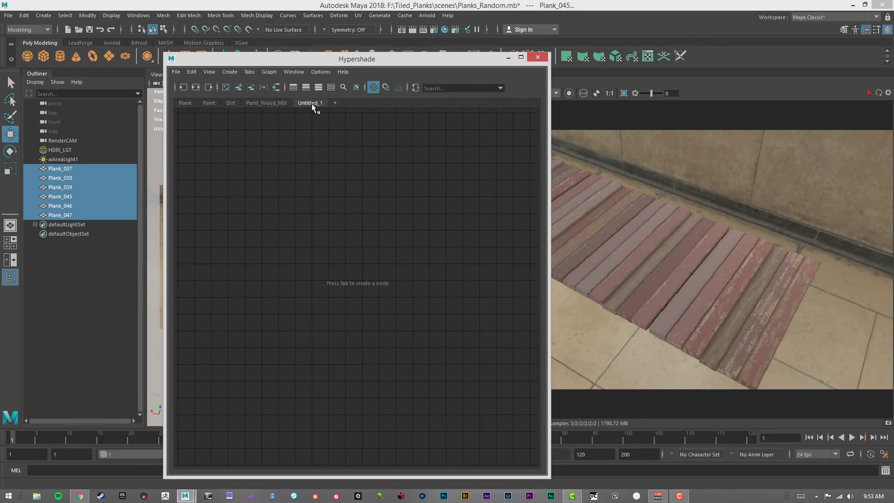
{"action": "type", "text": "DEMO"}
{"action": "key", "text": "Return"}
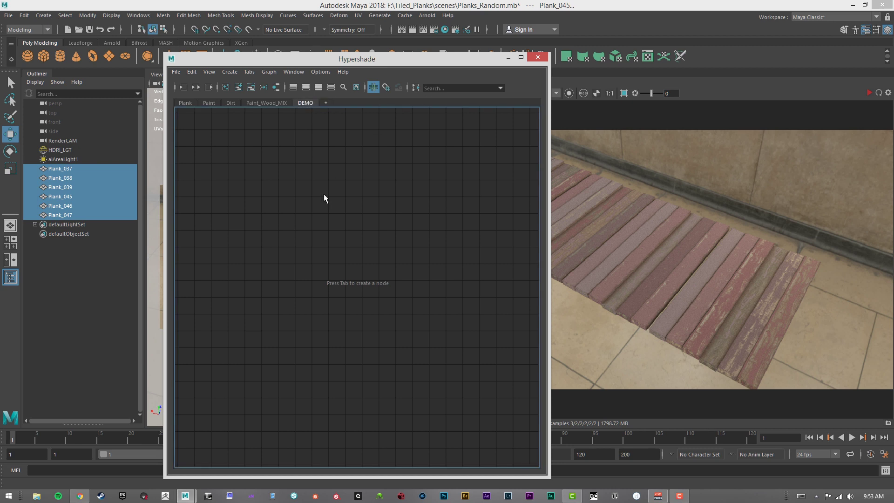
- Create an aiStandardSurface shader in the DEMO graph and space its shading group node away from it
{"action": "key", "text": "Tab"}
{"action": "type", "text": "aiStan"}
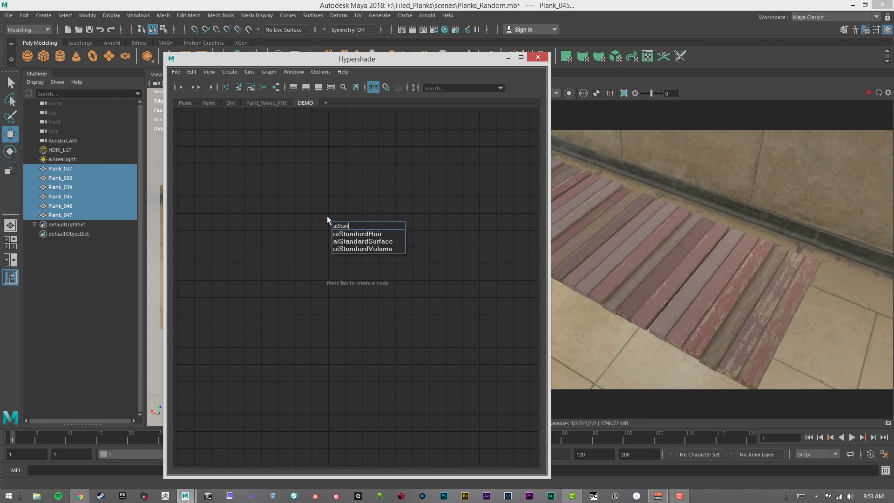
{"action": "key", "text": "Down"}
{"action": "key", "text": "Down"}
{"action": "key", "text": "Return"}
{"action": "middle_click_drag", "start_coordinate": [345, 196], "coordinate": [331, 164], "text": "alt"}
{"action": "left_click_drag", "start_coordinate": [429, 199], "coordinate": [461, 211]}
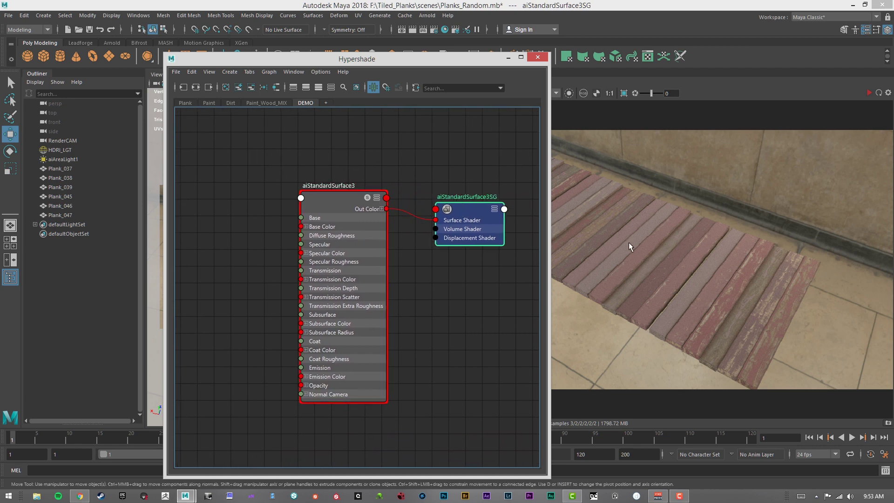
- Rename the new surface shader woodPlank_DEMO and assign it to the six planks
{"action": "left_click_drag", "start_coordinate": [424, 59], "coordinate": [701, 77]}
{"action": "double_click", "coordinate": [616, 204]}
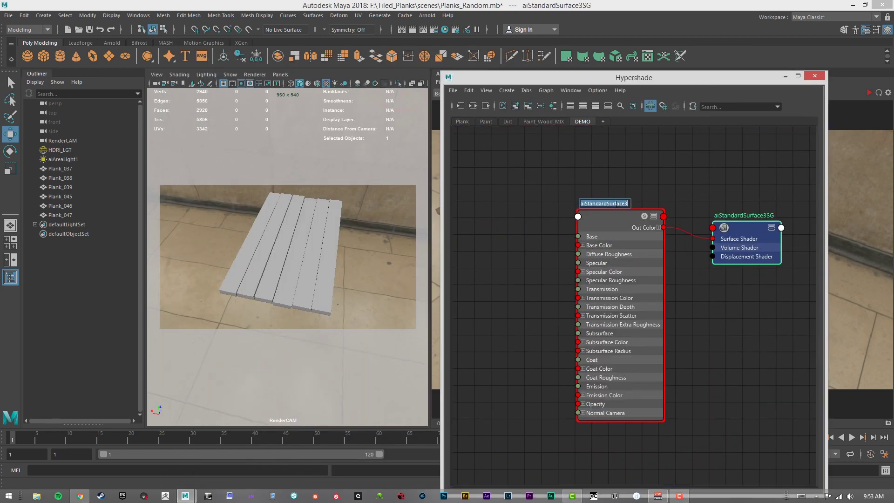
{"action": "type", "text": "woodPlank_DEMO"}
{"action": "key", "text": "Return"}
{"action": "left_click_drag", "start_coordinate": [218, 234], "coordinate": [326, 219]}
{"action": "mouse_move", "coordinate": [311, 225]}
{"action": "right_mouse_down"}
{"action": "mouse_move", "coordinate": [336, 490]}
{"action": "mouse_move", "coordinate": [423, 327]}
{"action": "mouse_move", "coordinate": [420, 359]}
{"action": "right_mouse_up"}
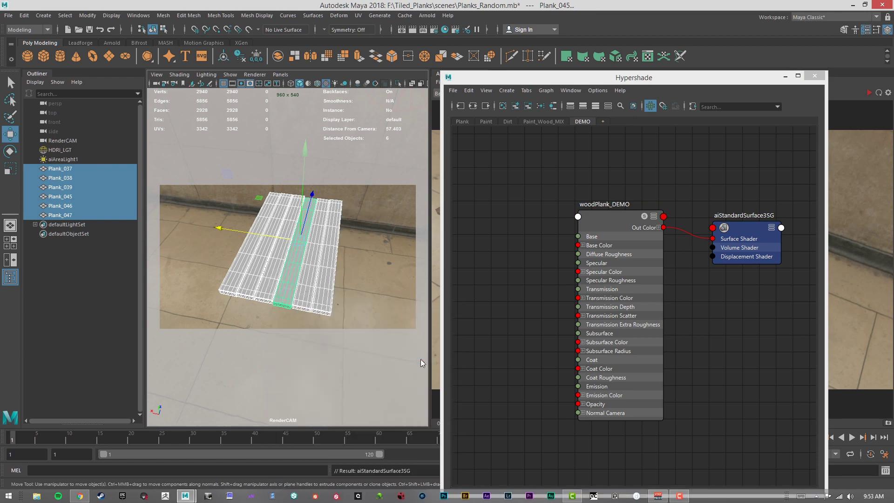
- Start the live Arnold render of the planks and update the full scene
{"action": "left_click_drag", "start_coordinate": [664, 79], "coordinate": [280, 49]}
{"action": "left_click", "coordinate": [869, 93]}
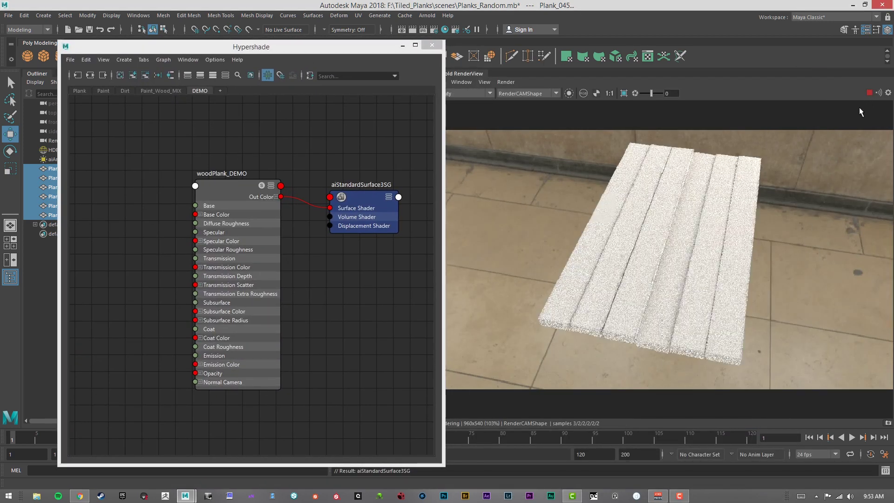
{"action": "left_click", "coordinate": [506, 82]}
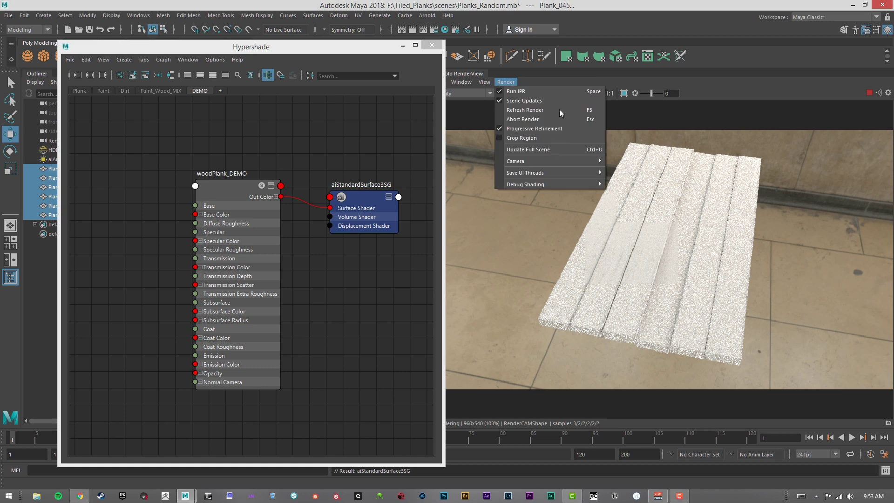
{"action": "left_click", "coordinate": [549, 149]}
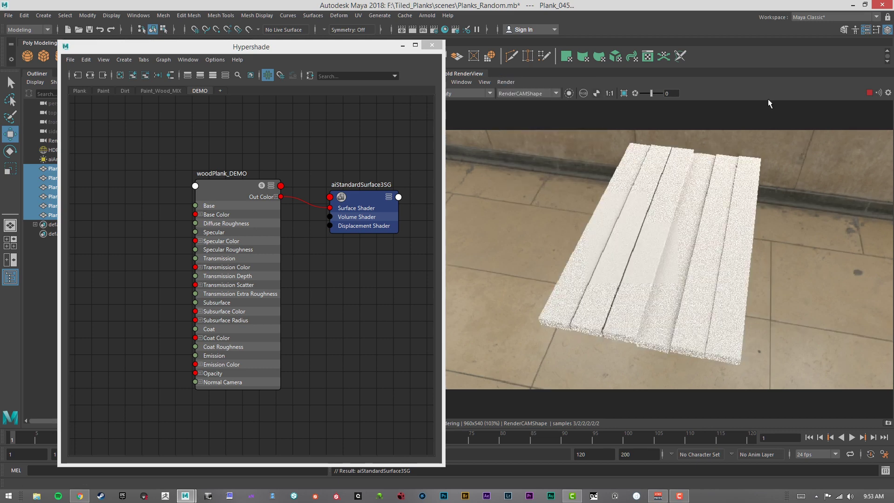
- Preview the direct specular pass of the planks and return the render to the beauty view
{"action": "left_click", "coordinate": [473, 92]}
{"action": "left_click", "coordinate": [475, 120]}
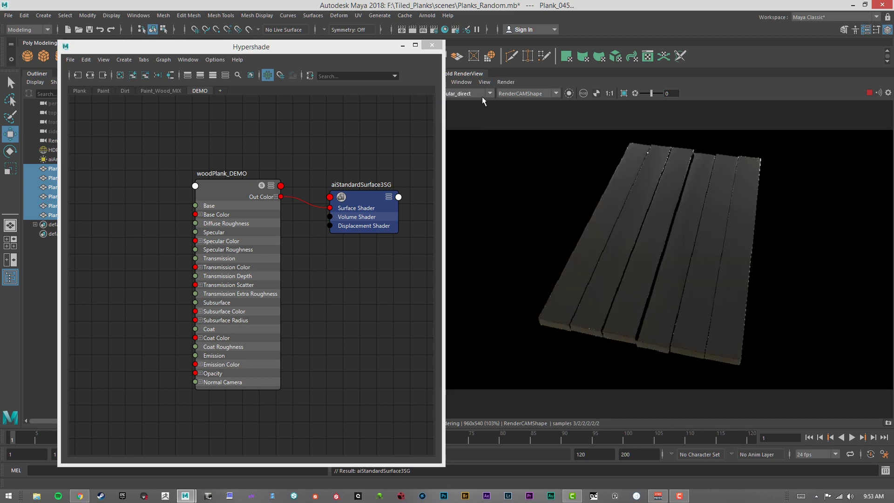
{"action": "left_click", "coordinate": [483, 96]}
{"action": "left_click", "coordinate": [478, 103]}
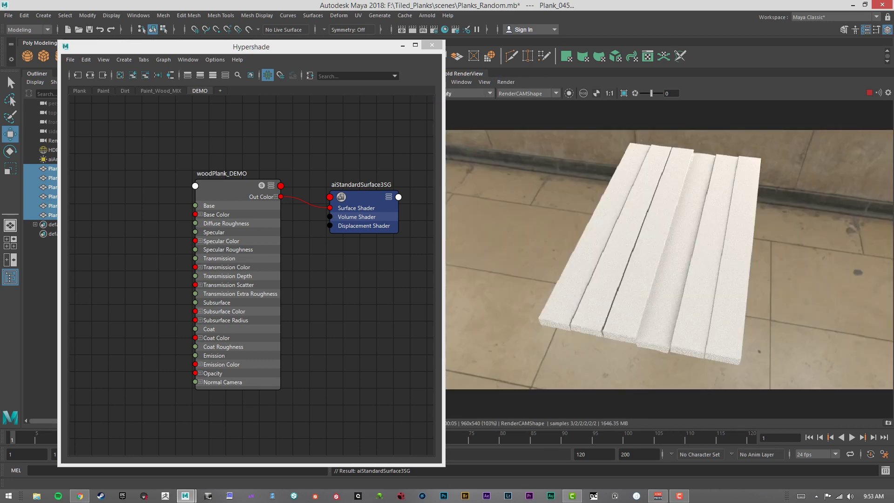
- Set the Specular Weight of the woodPlank_DEMO shader to 0.000
{"action": "key", "text": "ctrl+a"}
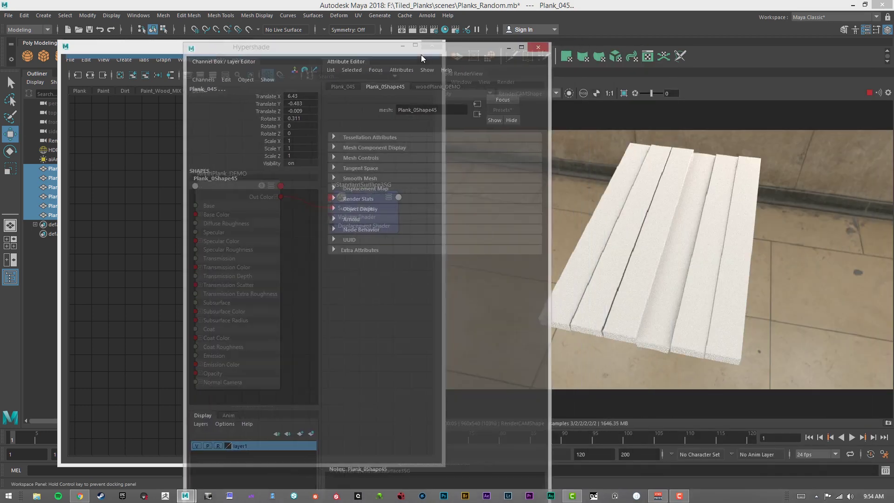
{"action": "left_click", "coordinate": [410, 88]}
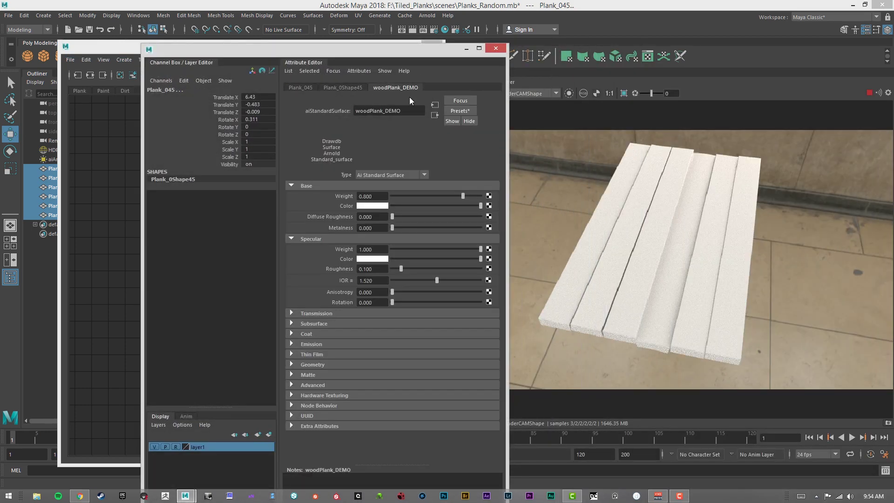
{"action": "left_click_drag", "start_coordinate": [430, 250], "coordinate": [320, 242]}
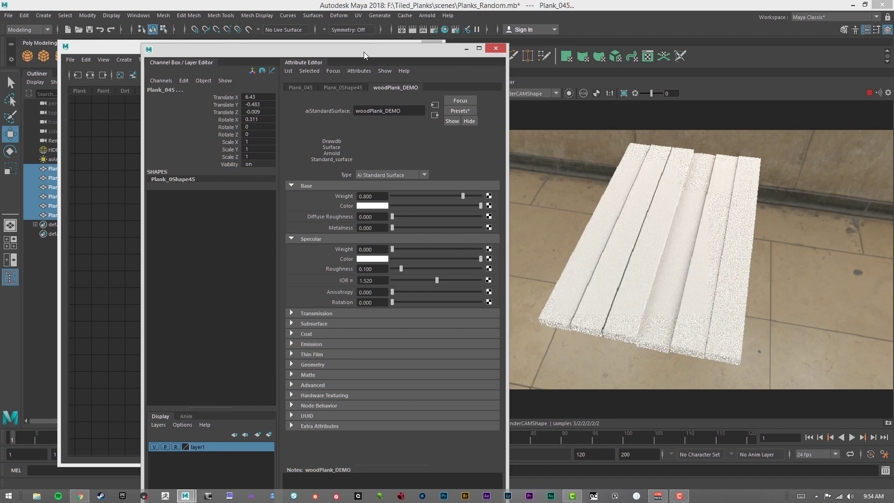
{"action": "left_click", "coordinate": [496, 48]}
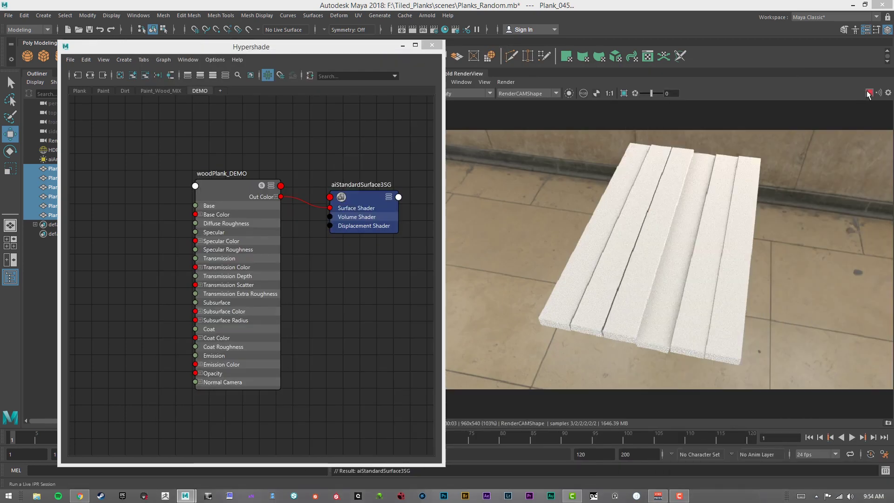
- Add a colorConstant node in front of the woodPlank_DEMO shader in the DEMO graph
{"action": "left_click_drag", "start_coordinate": [387, 51], "coordinate": [799, 56]}
{"action": "scroll", "coordinate": [685, 195], "scroll_direction": "down", "scroll_amount": 3}
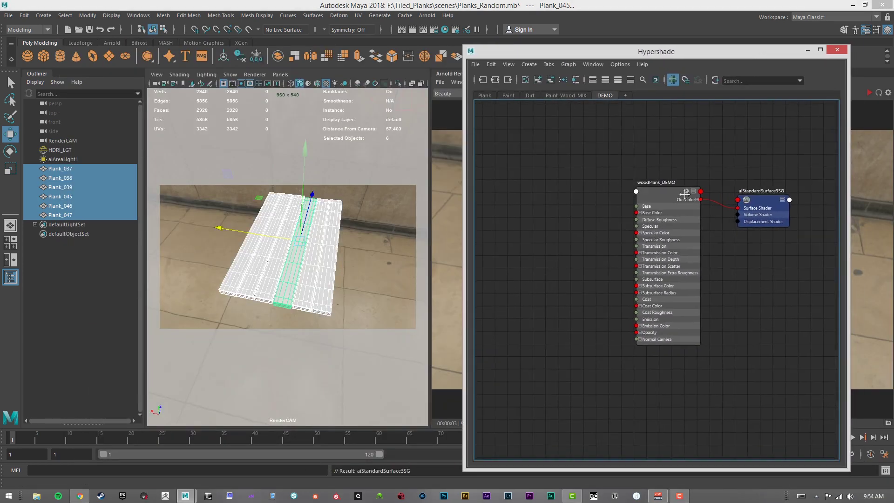
{"action": "key", "text": "Tab"}
{"action": "type", "text": "cons"}
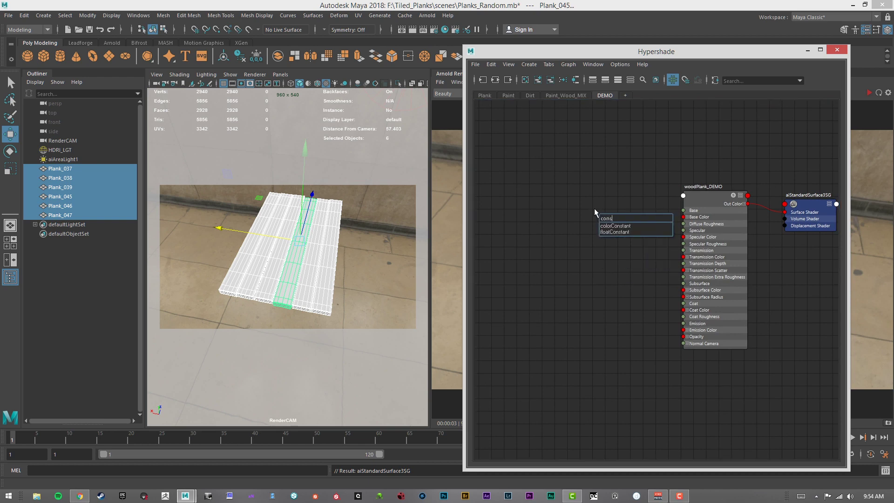
{"action": "key", "text": "Down"}
{"action": "key", "text": "Return"}
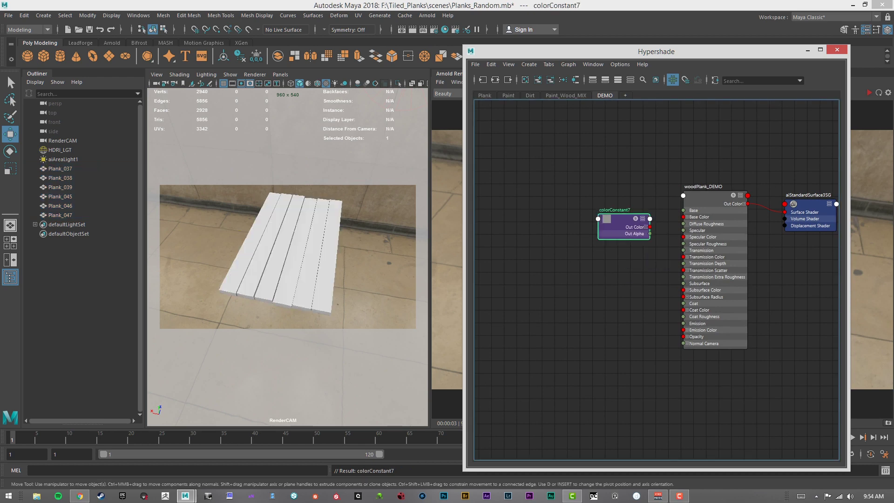
- Set the colorConstant7 node's color to teal with hue 180, saturation 0.910 and value about 0.493
{"action": "double_click", "coordinate": [620, 224]}
{"action": "left_click_drag", "start_coordinate": [703, 82], "coordinate": [343, 74]}
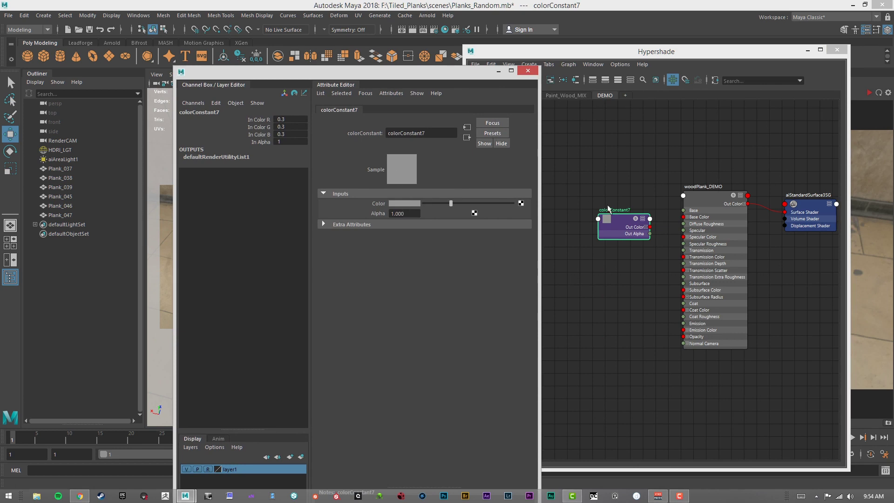
{"action": "left_click", "coordinate": [719, 195]}
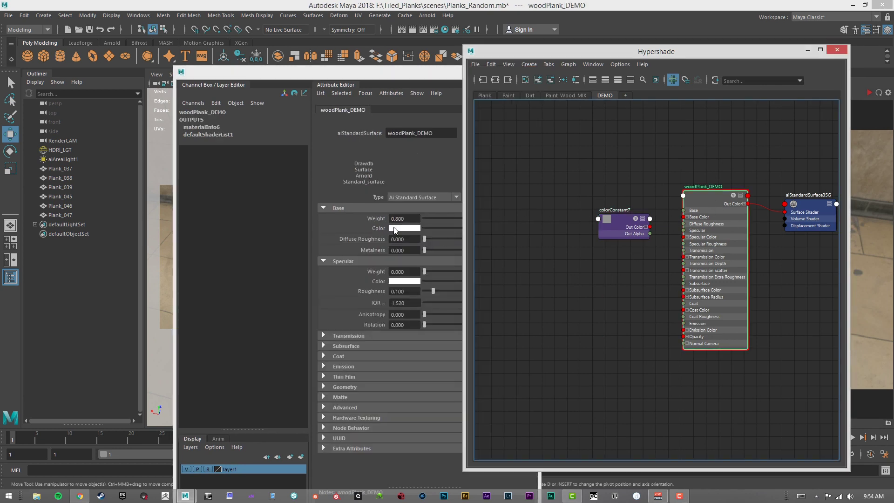
{"action": "left_click_drag", "start_coordinate": [624, 222], "coordinate": [606, 215]}
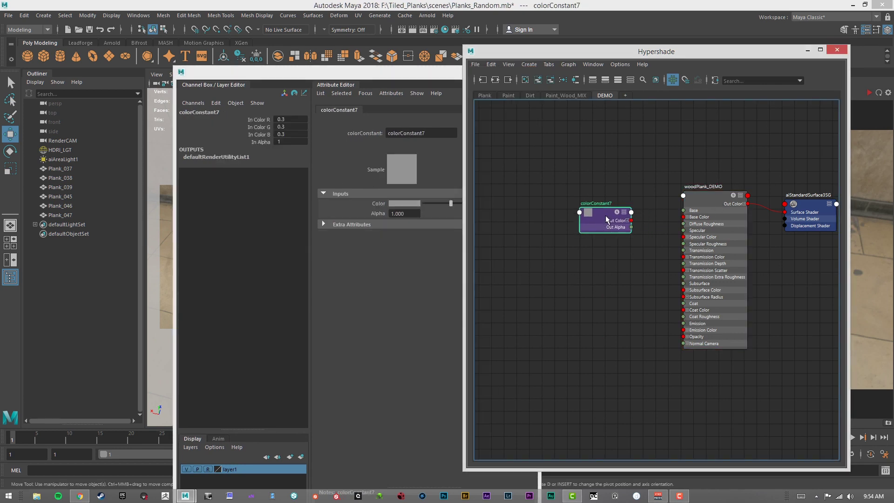
{"action": "left_click", "coordinate": [404, 203]}
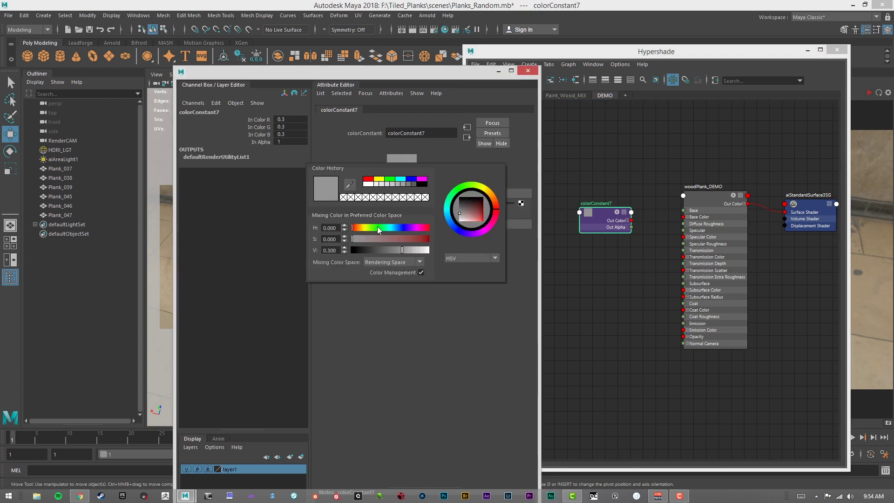
{"action": "left_click_drag", "start_coordinate": [377, 226], "coordinate": [422, 239]}
{"action": "left_click_drag", "start_coordinate": [386, 227], "coordinate": [389, 228]}
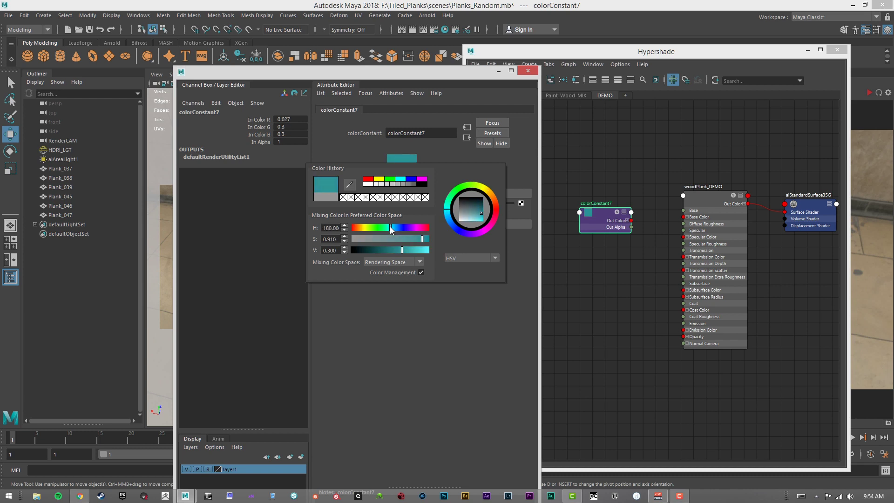
{"action": "left_click", "coordinate": [413, 250]}
{"action": "left_click", "coordinate": [613, 255]}
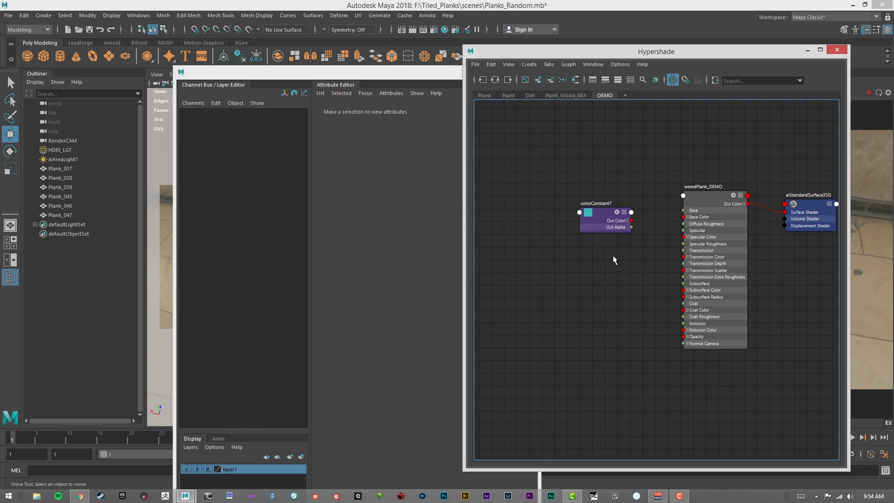
- Rename the teal color constant node paintColor_01 and place it farther away from the woodPlank_DEMO shader
{"action": "middle_click_drag", "start_coordinate": [613, 255], "coordinate": [653, 272], "text": "alt"}
{"action": "left_click_drag", "start_coordinate": [641, 231], "coordinate": [616, 208]}
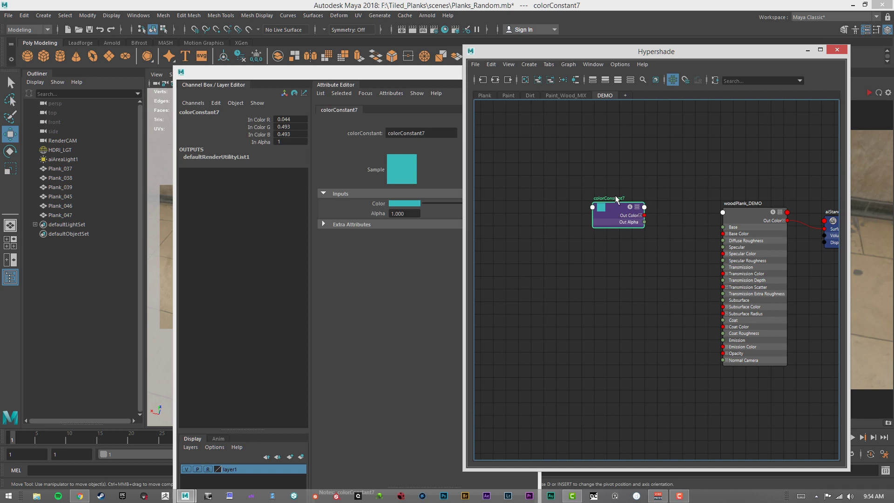
{"action": "double_click", "coordinate": [617, 198]}
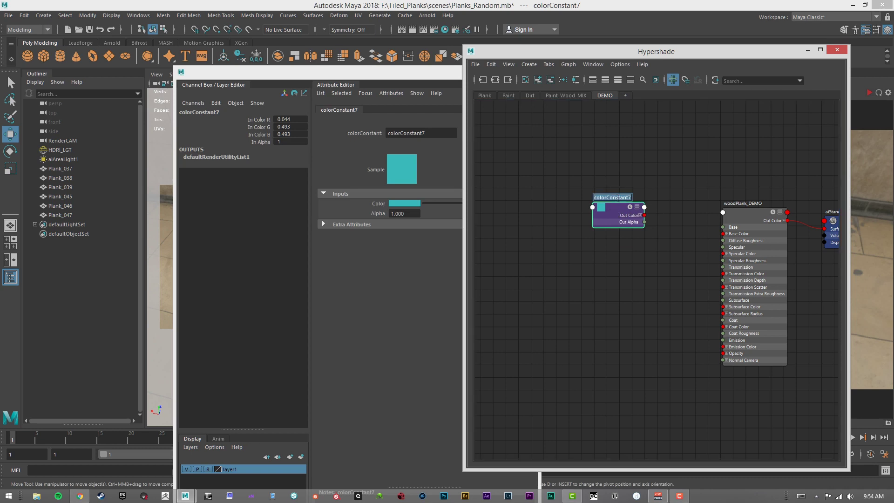
{"action": "type", "text": "paintColor_01"}
{"action": "key", "text": "Return"}
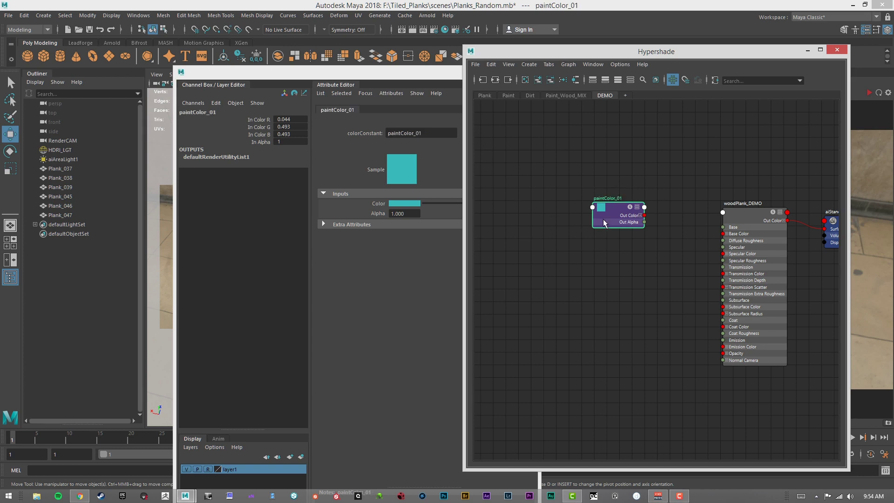
{"action": "left_click_drag", "start_coordinate": [604, 223], "coordinate": [597, 222]}
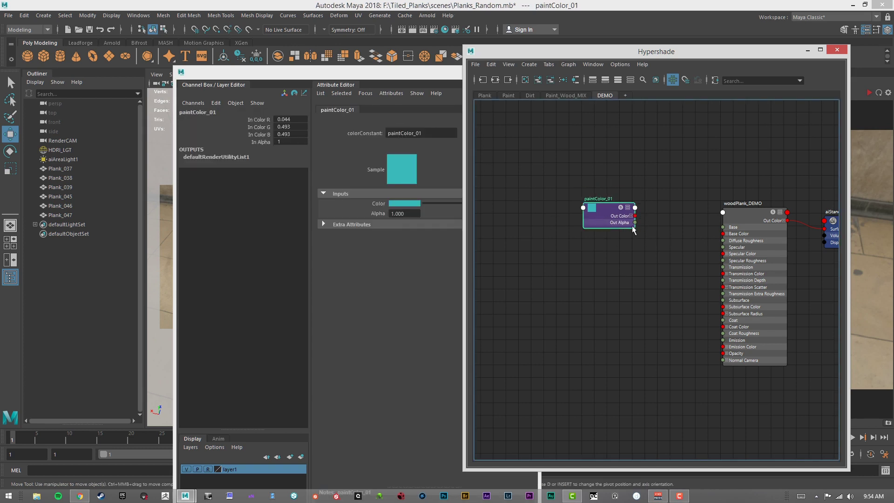
- Duplicate the paintColor_01 node four times and stack the copies below it in a column
{"action": "key", "text": "ctrl+d"}
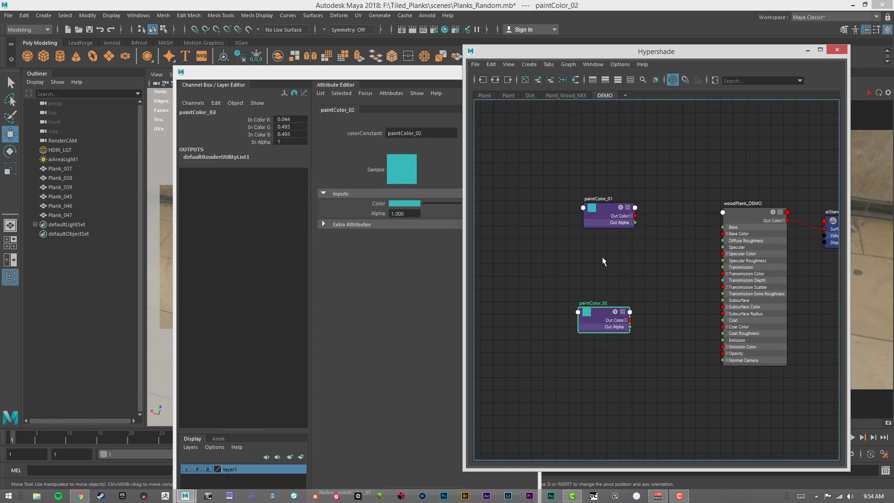
{"action": "key", "text": "ctrl+d"}
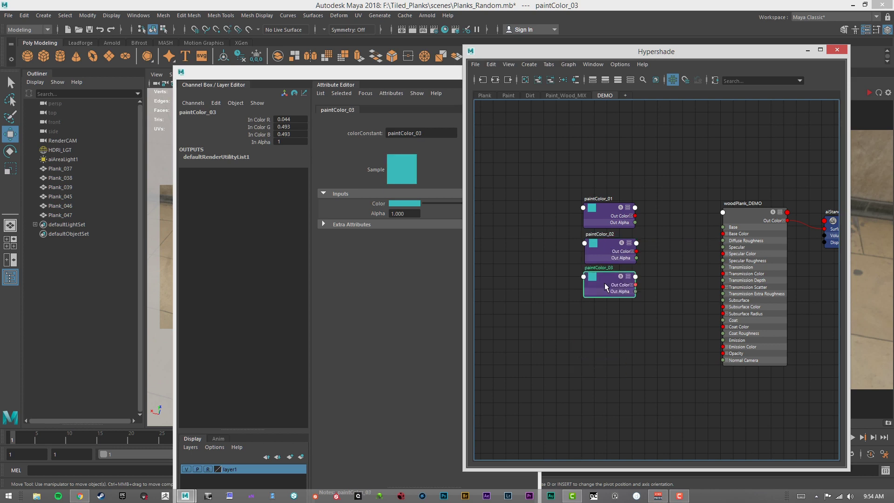
{"action": "key", "text": "ctrl+d"}
{"action": "key", "text": "ctrl+d"}
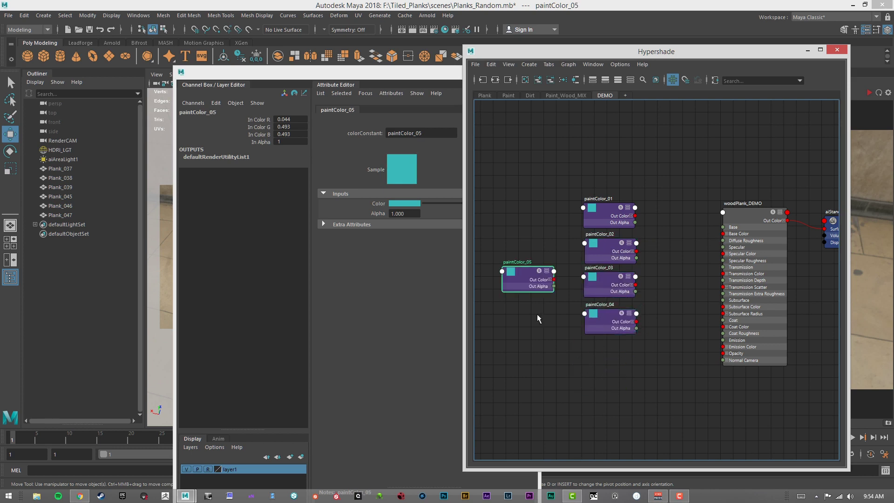
{"action": "left_click_drag", "start_coordinate": [542, 314], "coordinate": [616, 365]}
- Change the color of the paintColor_02 node to a light, less saturated green
{"action": "left_click", "coordinate": [599, 254]}
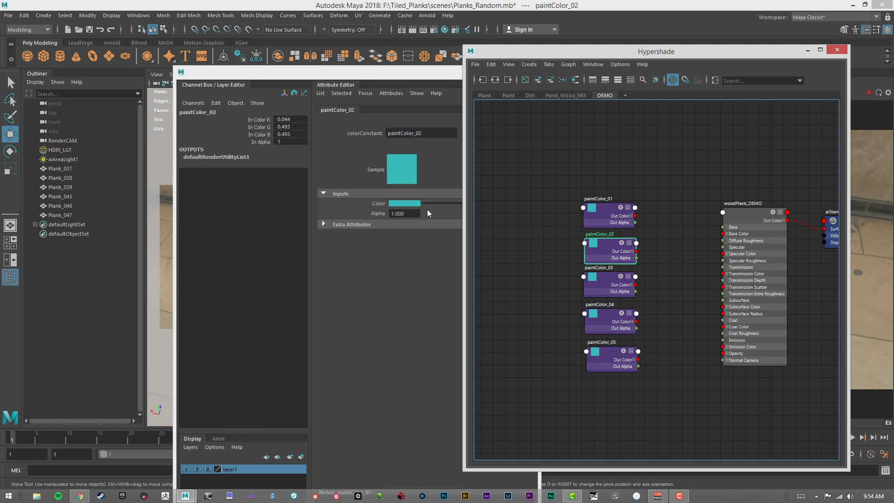
{"action": "left_click", "coordinate": [411, 204]}
{"action": "left_click", "coordinate": [411, 205]}
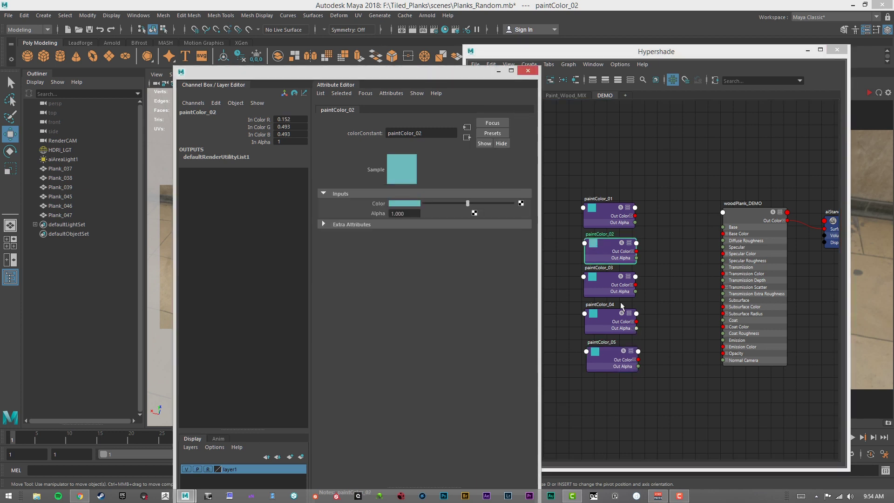
{"action": "left_click", "coordinate": [605, 281]}
{"action": "left_click", "coordinate": [404, 203]}
{"action": "left_click", "coordinate": [404, 203]}
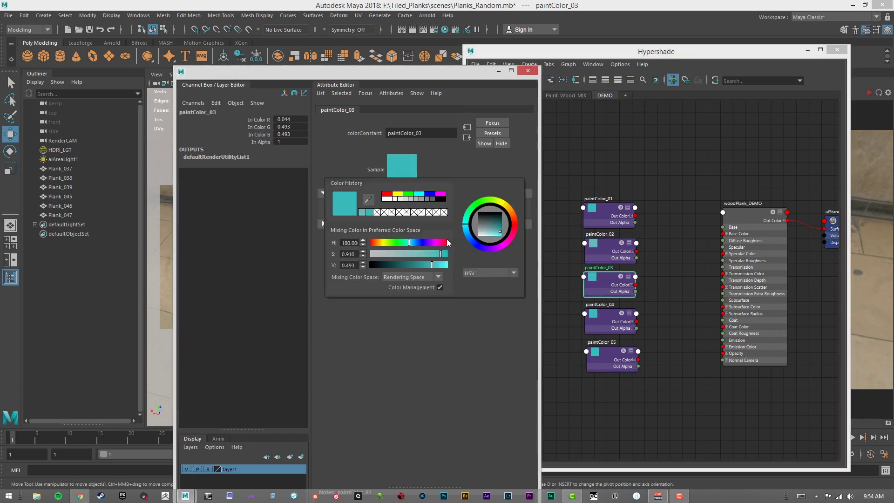
{"action": "left_click", "coordinate": [606, 252]}
{"action": "left_click", "coordinate": [409, 205]}
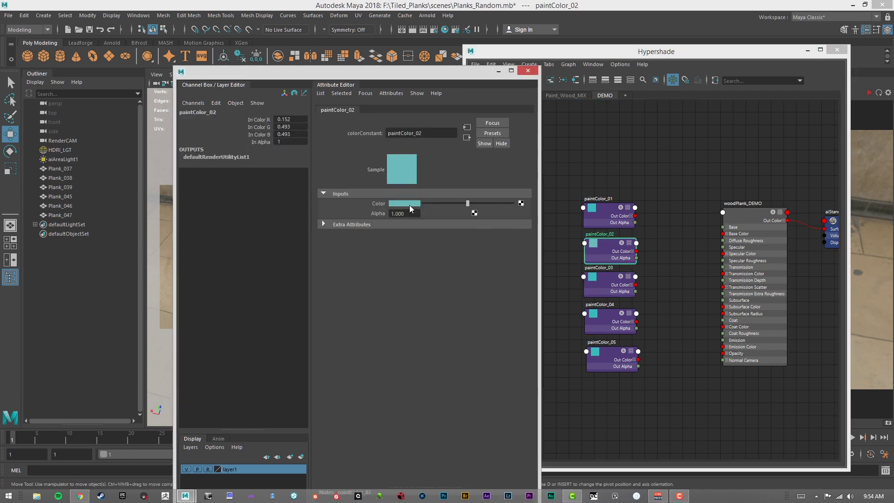
{"action": "left_click", "coordinate": [410, 205]}
{"action": "left_click", "coordinate": [378, 228]}
- Color the paintColor_03 node magenta with a hue of about 298 and the paintColor_04 node orange
{"action": "left_click", "coordinate": [602, 283]}
{"action": "left_click", "coordinate": [410, 204]}
{"action": "left_click", "coordinate": [410, 204]}
{"action": "left_click", "coordinate": [423, 231]}
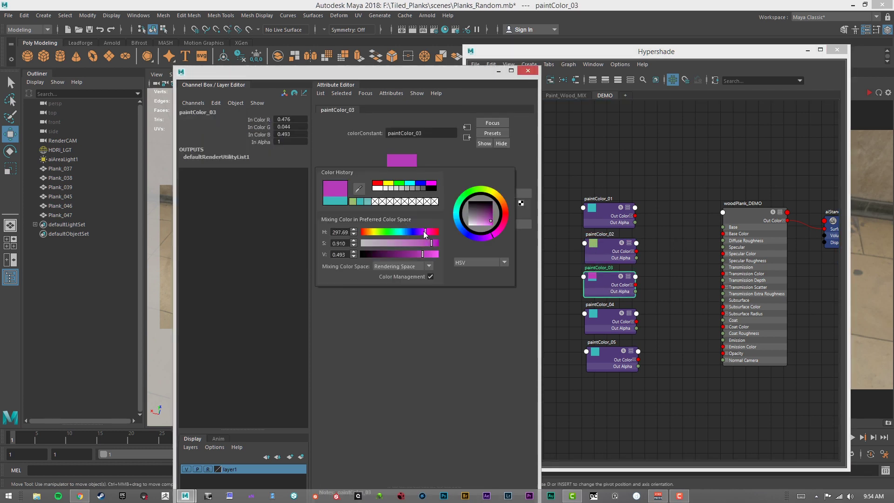
{"action": "left_click", "coordinate": [608, 320]}
{"action": "left_click", "coordinate": [410, 205]}
{"action": "left_click", "coordinate": [410, 204]}
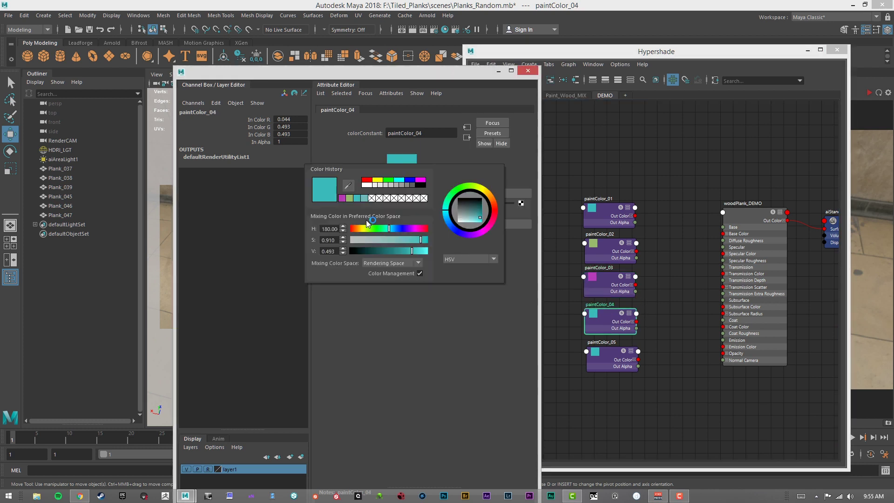
{"action": "left_click", "coordinate": [357, 229]}
- Try to set paintColor_05 to a pale yellow-green with hue 74.629, saturation 0.750 and value 0.890
{"action": "left_click", "coordinate": [606, 359]}
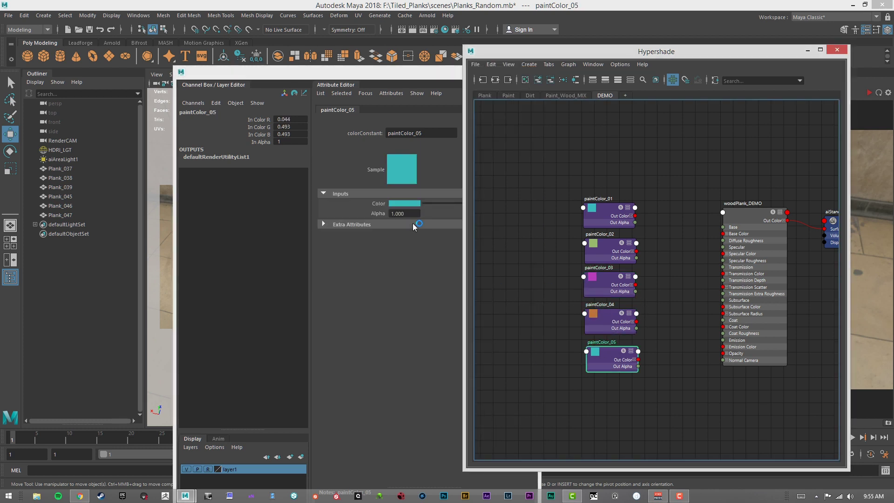
{"action": "left_click", "coordinate": [411, 203]}
{"action": "left_click", "coordinate": [410, 204]}
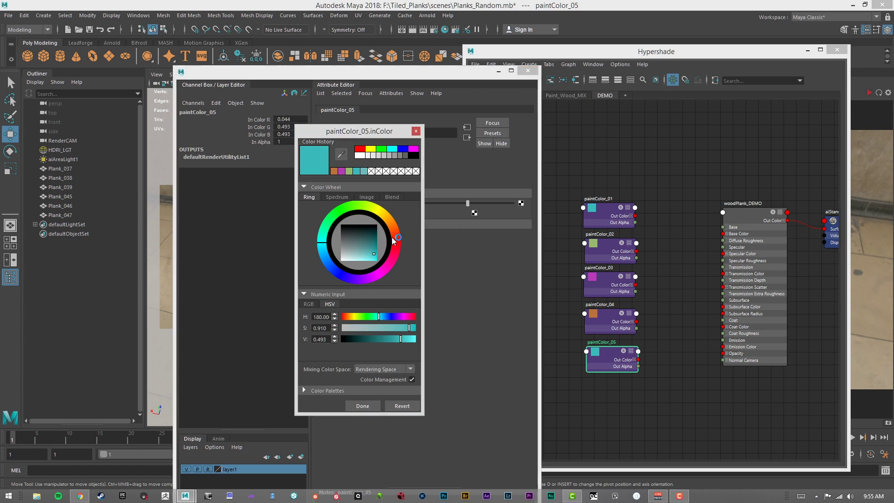
{"action": "left_click", "coordinate": [397, 242]}
{"action": "mouse_move", "coordinate": [396, 242]}
{"action": "left_mouse_down"}
{"action": "mouse_move", "coordinate": [328, 285]}
{"action": "mouse_move", "coordinate": [308, 247]}
{"action": "mouse_move", "coordinate": [354, 205]}
{"action": "mouse_move", "coordinate": [351, 304]}
{"action": "mouse_move", "coordinate": [422, 305]}
{"action": "mouse_move", "coordinate": [449, 221]}
{"action": "mouse_move", "coordinate": [438, 202]}
{"action": "mouse_move", "coordinate": [374, 186]}
{"action": "left_mouse_up"}
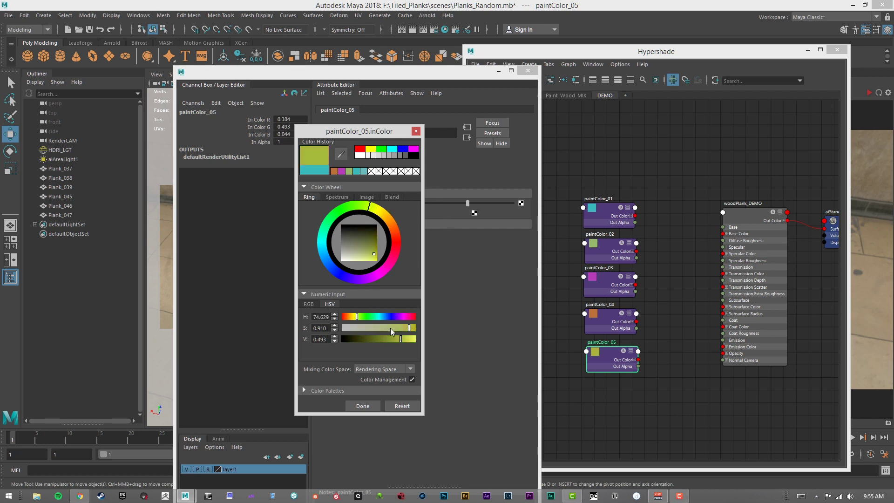
{"action": "left_click_drag", "start_coordinate": [400, 339], "coordinate": [413, 342]}
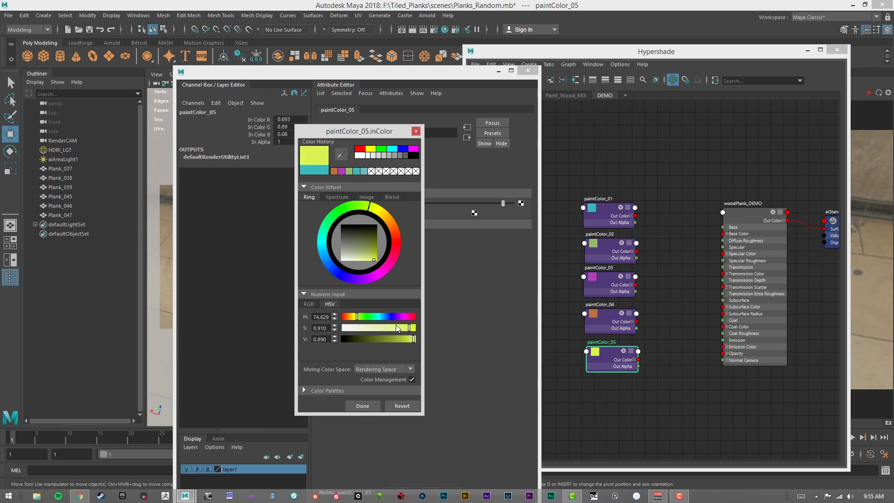
{"action": "left_click", "coordinate": [397, 328]}
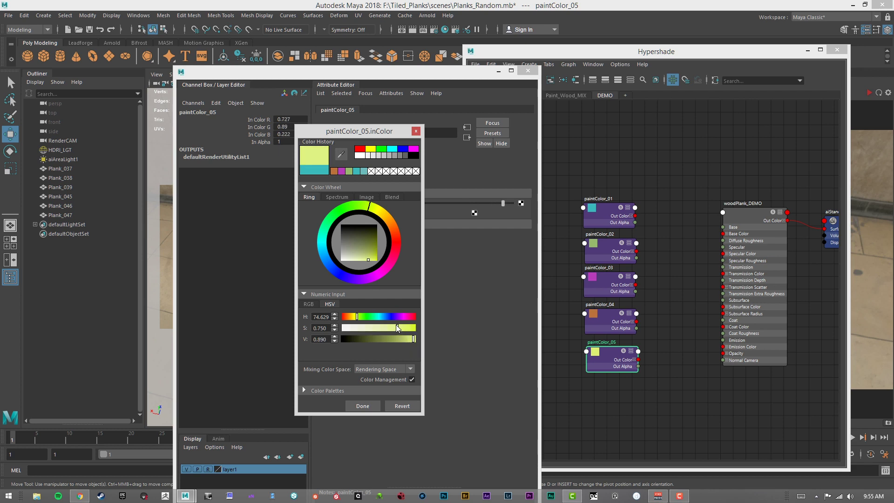
{"action": "left_click", "coordinate": [416, 130]}
- Change the color of the paintColor_05 node to yellow
{"action": "left_click", "coordinate": [595, 357]}
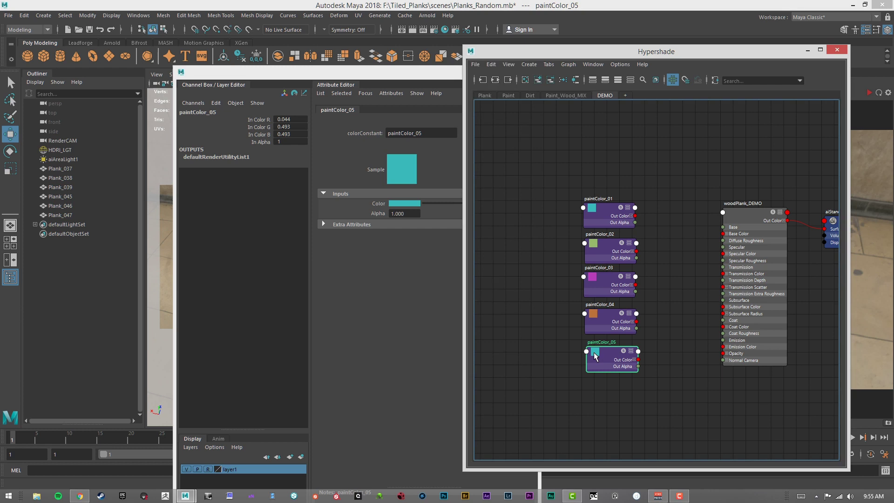
{"action": "left_click", "coordinate": [394, 204]}
{"action": "left_click", "coordinate": [467, 184]}
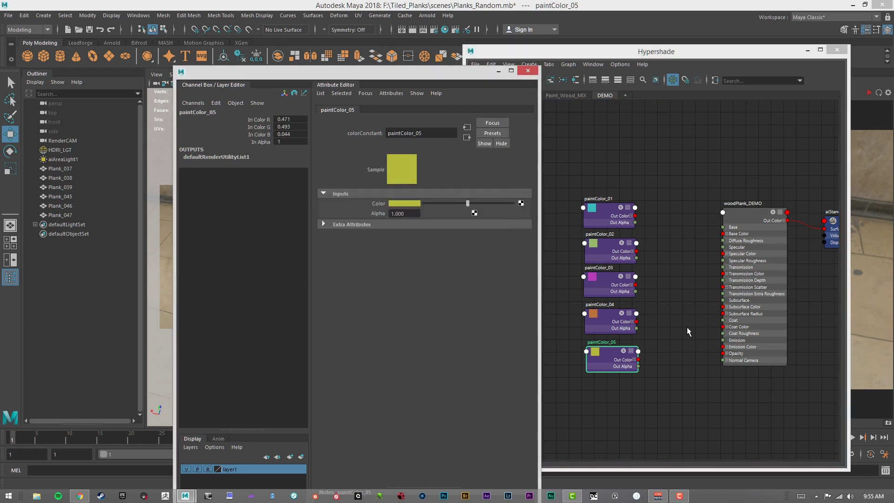
{"action": "left_click", "coordinate": [645, 245]}
- Move the five paintColor nodes together away from the woodPlank_DEMO shader to free space between them
{"action": "middle_click_drag", "start_coordinate": [668, 255], "coordinate": [616, 248], "text": "alt"}
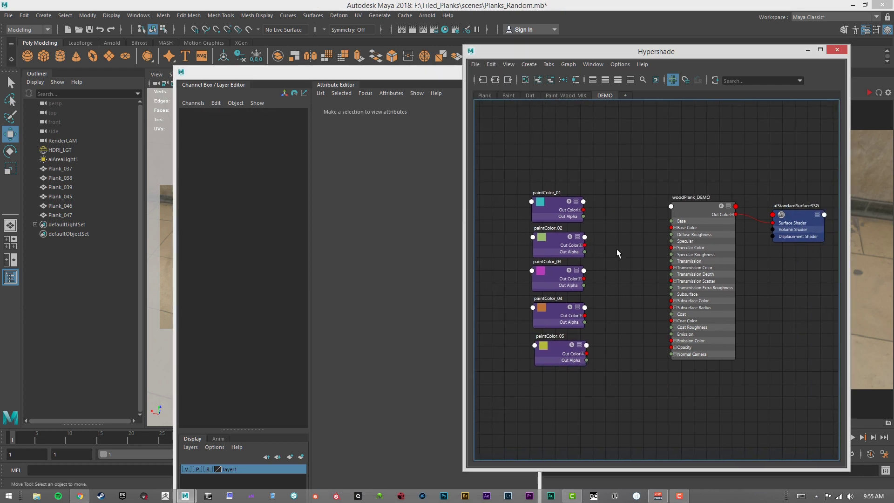
{"action": "middle_click_drag", "start_coordinate": [548, 187], "coordinate": [588, 189], "text": "alt"}
{"action": "mouse_move", "coordinate": [531, 179]}
{"action": "left_mouse_down"}
{"action": "mouse_move", "coordinate": [596, 358]}
{"action": "mouse_move", "coordinate": [593, 339]}
{"action": "left_mouse_up"}
{"action": "left_click", "coordinate": [662, 262]}
{"action": "left_click_drag", "start_coordinate": [559, 172], "coordinate": [612, 362]}
{"action": "left_click_drag", "start_coordinate": [593, 333], "coordinate": [575, 325]}
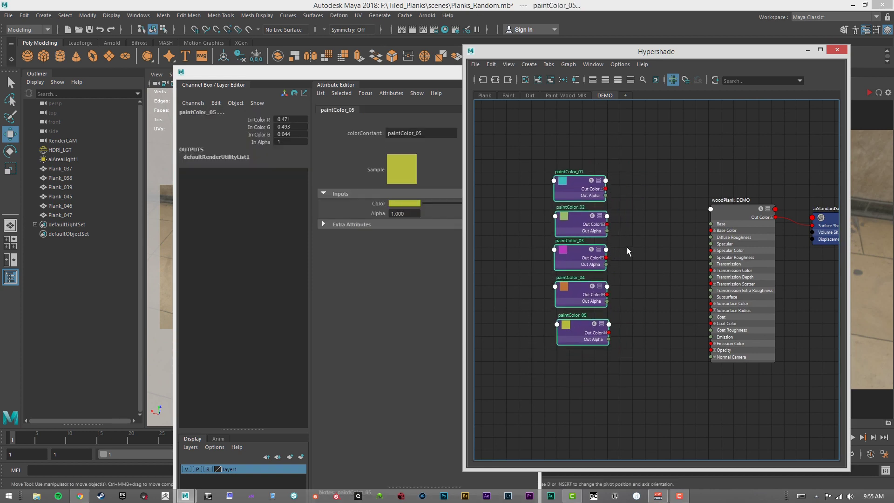
{"action": "left_click", "coordinate": [627, 247]}
{"action": "mouse_move", "coordinate": [548, 170]}
{"action": "left_mouse_down"}
{"action": "mouse_move", "coordinate": [588, 314]}
{"action": "mouse_move", "coordinate": [554, 318]}
{"action": "left_mouse_up"}
{"action": "left_click", "coordinate": [633, 258]}
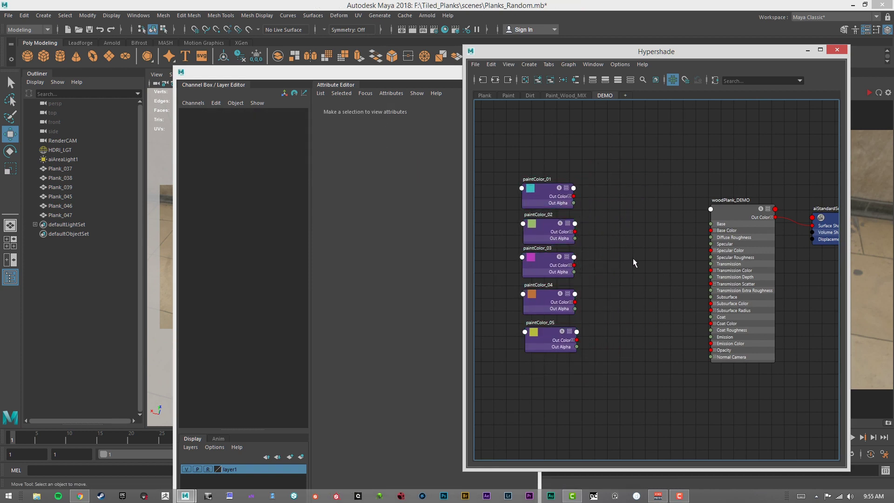
- Add an aiSwitch node between the paintColor column and the woodPlank_DEMO shader
{"action": "key", "text": "Tab"}
{"action": "type", "text": "aiSwi"}
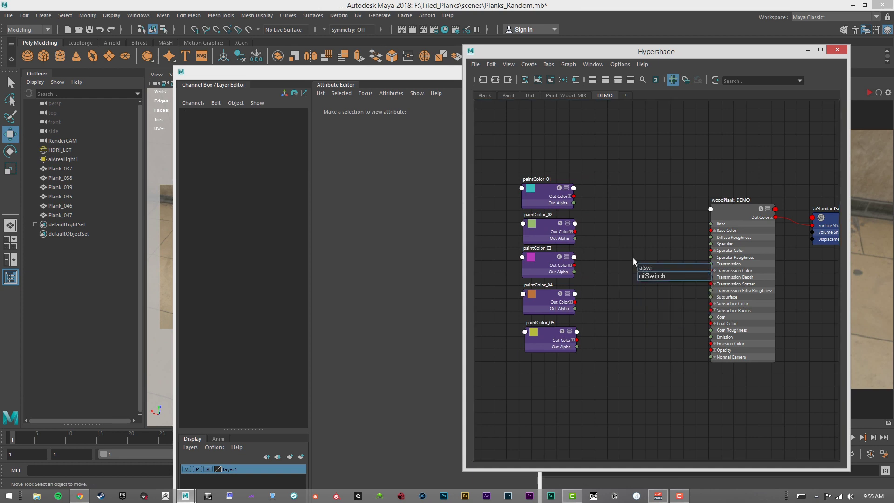
{"action": "key", "text": "Return"}
{"action": "left_click_drag", "start_coordinate": [656, 277], "coordinate": [708, 276]}
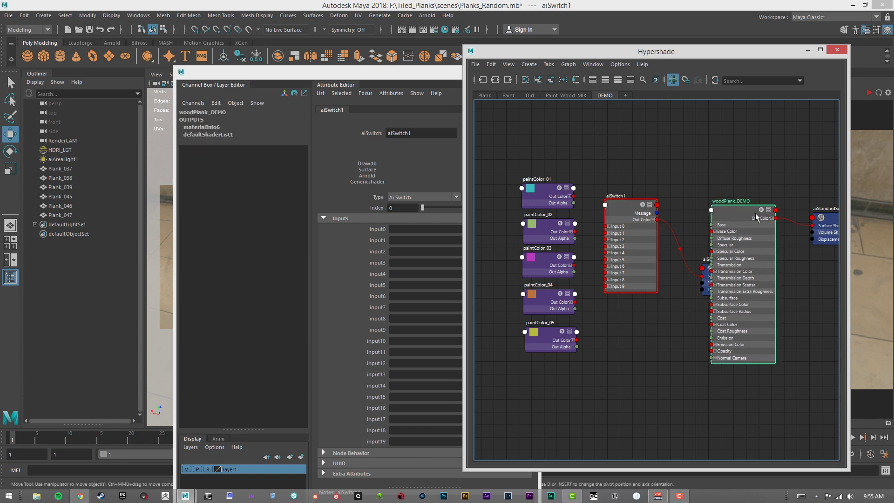
- Delete the unneeded shading group attached to aiSwitch1 and reposition the switch and woodPlank_DEMO nodes
{"action": "left_click_drag", "start_coordinate": [756, 214], "coordinate": [784, 216]}
{"action": "left_click_drag", "start_coordinate": [716, 271], "coordinate": [680, 326]}
{"action": "key", "text": "Delete"}
{"action": "left_click_drag", "start_coordinate": [774, 212], "coordinate": [727, 197]}
{"action": "mouse_move", "coordinate": [623, 198]}
{"action": "left_mouse_down"}
{"action": "mouse_move", "coordinate": [607, 198]}
{"action": "mouse_move", "coordinate": [612, 192]}
{"action": "left_mouse_up"}
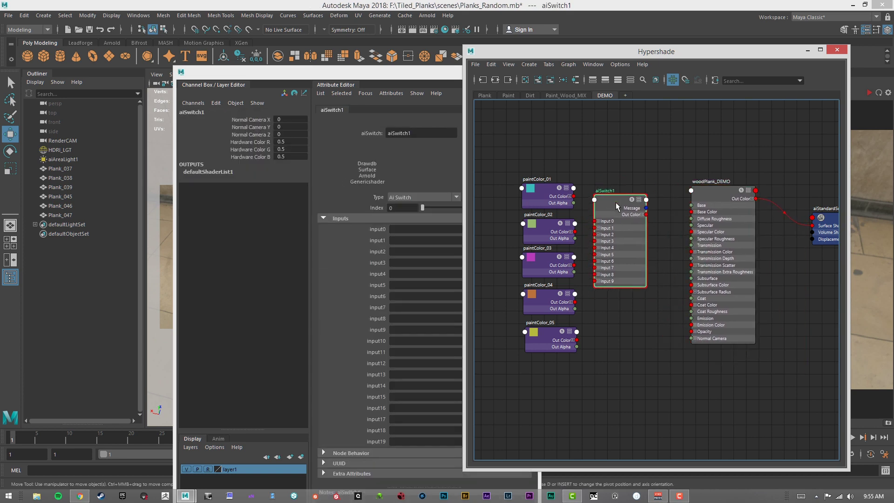
- Connect aiSwitch1's Out Color to woodPlank_DEMO's Base Color and move the switch and paintColor nodes away from the shader
{"action": "middle_click_drag", "start_coordinate": [680, 209], "coordinate": [695, 216], "text": "alt"}
{"action": "left_click_drag", "start_coordinate": [663, 224], "coordinate": [708, 219]}
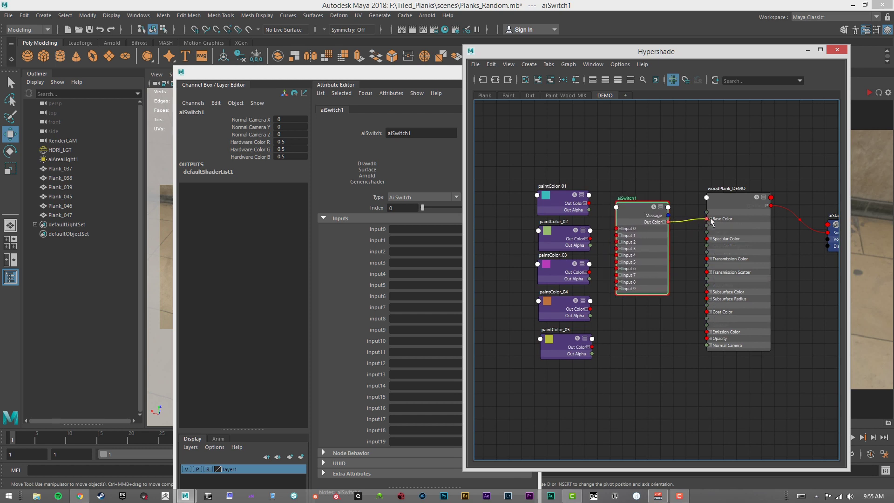
{"action": "middle_click_drag", "start_coordinate": [535, 176], "coordinate": [591, 178], "text": "alt"}
{"action": "left_click_drag", "start_coordinate": [587, 177], "coordinate": [685, 361]}
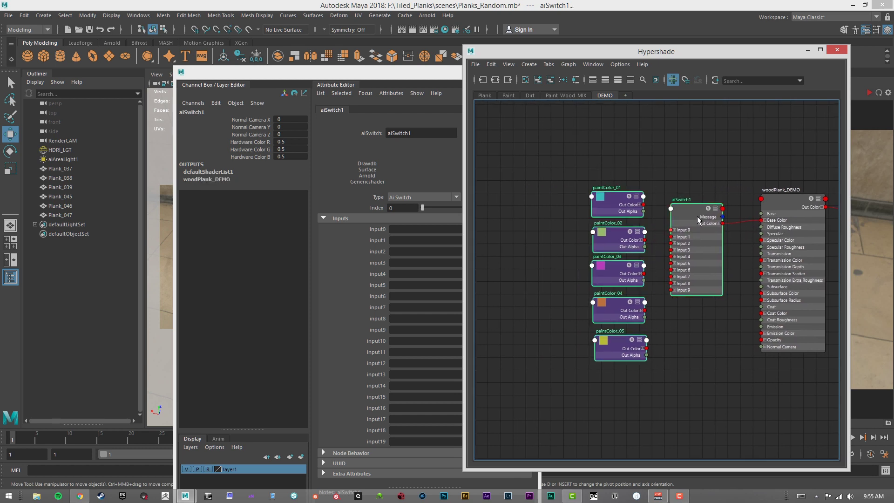
{"action": "mouse_move", "coordinate": [693, 215]}
{"action": "left_mouse_down"}
{"action": "mouse_move", "coordinate": [636, 206]}
{"action": "mouse_move", "coordinate": [649, 202]}
{"action": "left_mouse_up"}
- Rename the aiSwitch1 node as DemoColor_Switch
{"action": "left_click", "coordinate": [660, 177]}
{"action": "double_click", "coordinate": [638, 192]}
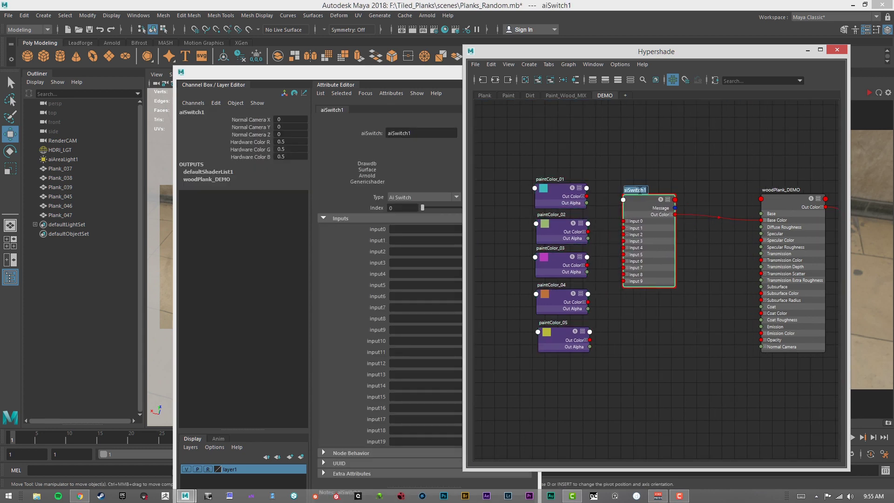
{"action": "type", "text": "DemoColor_Swi"}
{"action": "key", "text": "Return"}
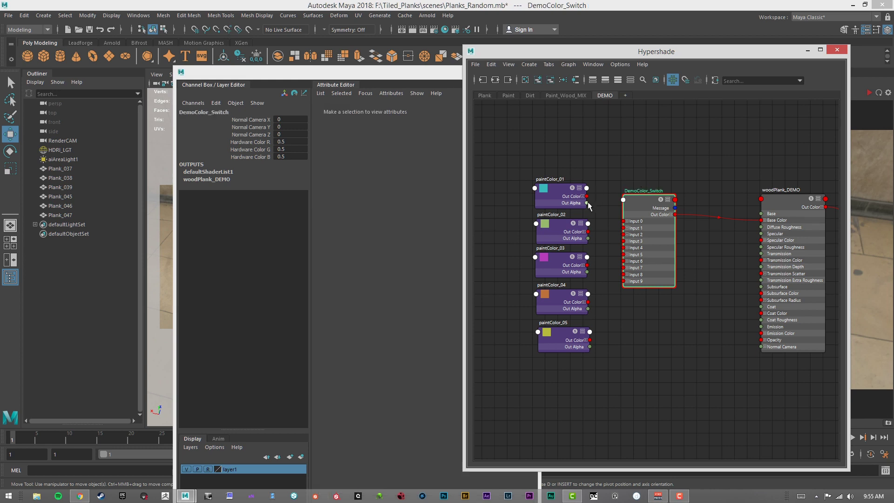
- Connect the Out Color of paintColor_01 through paintColor_05 to Input 0 through Input 4 of DemoColor_Switch in order
{"action": "left_click_drag", "start_coordinate": [586, 196], "coordinate": [627, 228]}
{"action": "left_click_drag", "start_coordinate": [588, 265], "coordinate": [625, 234]}
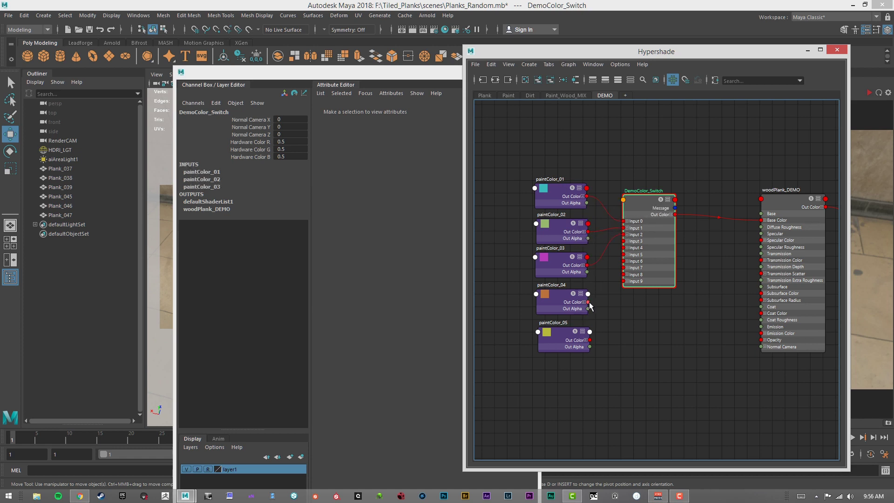
{"action": "left_click_drag", "start_coordinate": [589, 303], "coordinate": [626, 242]}
{"action": "left_click_drag", "start_coordinate": [590, 340], "coordinate": [625, 248]}
- Select the five paintColor nodes together with DemoColor_Switch and reposition them, leaving a gap before the woodPlank_DEMO shader
{"action": "mouse_move", "coordinate": [526, 165]}
{"action": "left_mouse_down"}
{"action": "mouse_move", "coordinate": [569, 392]}
{"action": "mouse_move", "coordinate": [594, 391]}
{"action": "left_mouse_up"}
{"action": "left_click", "coordinate": [681, 358]}
{"action": "mouse_move", "coordinate": [640, 198]}
{"action": "left_mouse_down"}
{"action": "mouse_move", "coordinate": [618, 214]}
{"action": "mouse_move", "coordinate": [646, 203]}
{"action": "left_mouse_up"}
{"action": "middle_click_drag", "start_coordinate": [817, 193], "coordinate": [756, 196], "text": "alt"}
{"action": "middle_click_drag", "start_coordinate": [606, 181], "coordinate": [676, 191], "text": "alt"}
{"action": "left_click_drag", "start_coordinate": [560, 179], "coordinate": [629, 357], "text": "shift"}
{"action": "left_click_drag", "start_coordinate": [657, 216], "coordinate": [651, 207]}
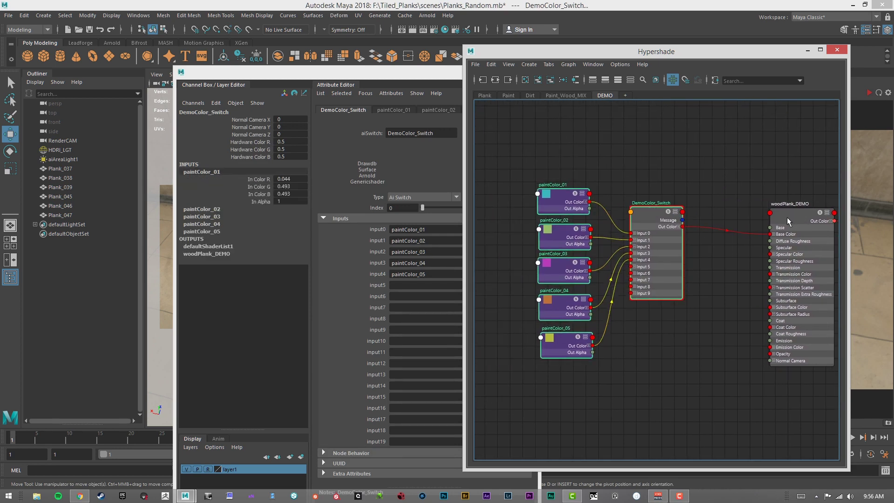
- Uncover the Arnold RenderView and start rendering the planks with the first paint color
{"action": "left_click_drag", "start_coordinate": [410, 85], "coordinate": [272, 259]}
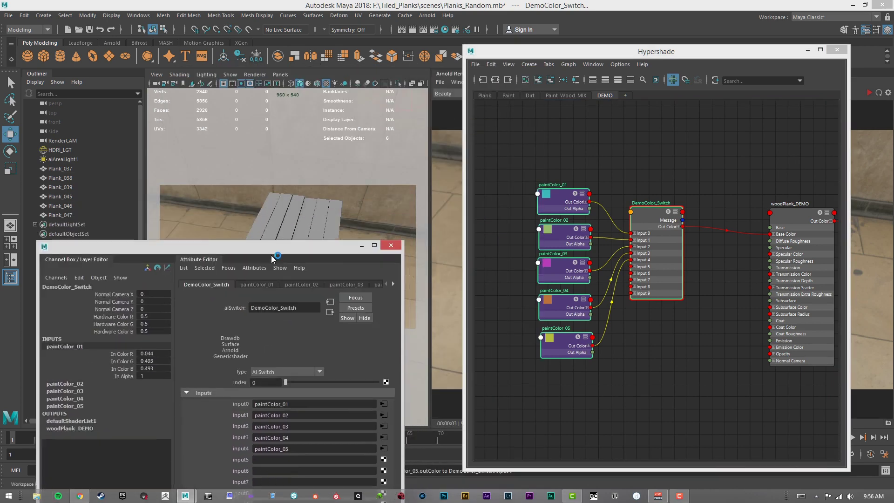
{"action": "left_click_drag", "start_coordinate": [657, 52], "coordinate": [267, 55]}
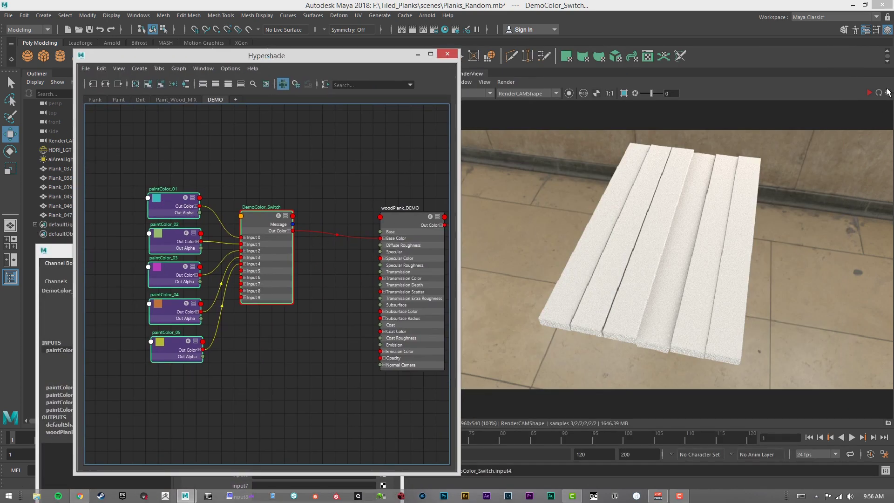
{"action": "left_click", "coordinate": [869, 93]}
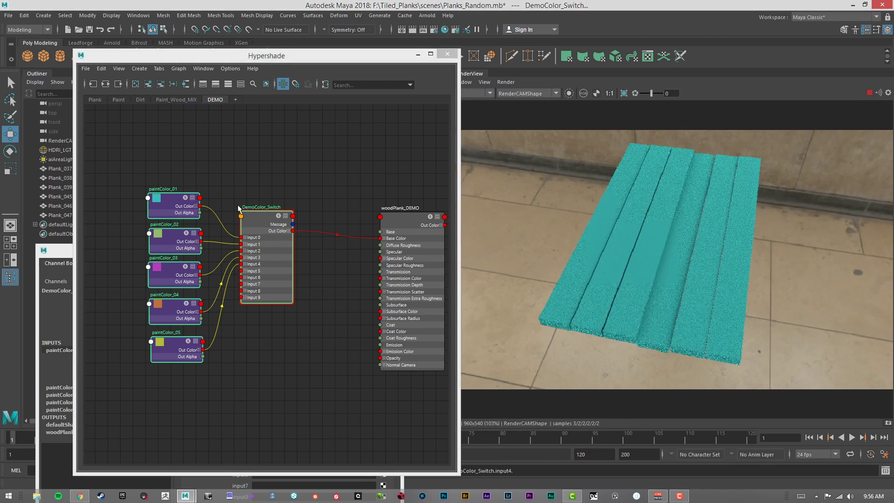
- Try DemoColor_Switch Index values up to 5 in the live render and return the Index to 0
{"action": "left_click_drag", "start_coordinate": [289, 55], "coordinate": [443, 74]}
{"action": "mouse_move", "coordinate": [175, 253]}
{"action": "left_mouse_down"}
{"action": "mouse_move", "coordinate": [151, 50]}
{"action": "mouse_move", "coordinate": [143, 46]}
{"action": "left_mouse_up"}
{"action": "left_click", "coordinate": [420, 219]}
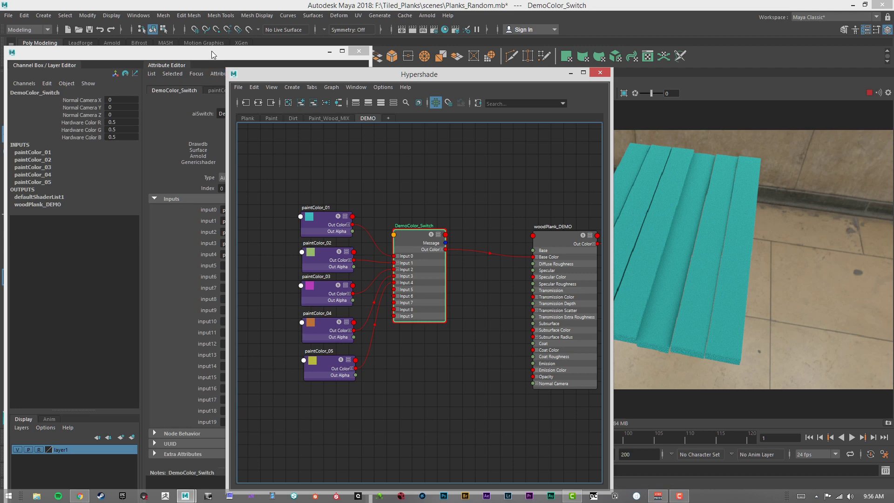
{"action": "left_click", "coordinate": [212, 54]}
{"action": "left_click_drag", "start_coordinate": [257, 189], "coordinate": [278, 192]}
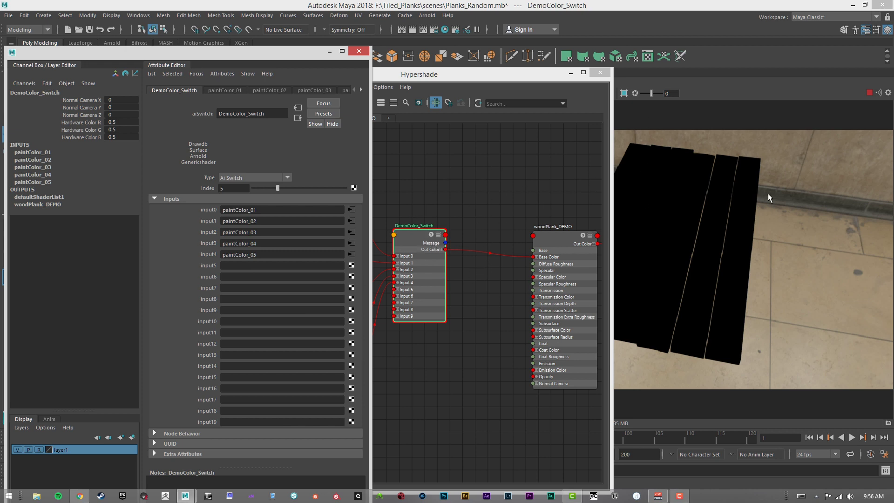
{"action": "left_click_drag", "start_coordinate": [278, 191], "coordinate": [248, 191]}
{"action": "left_click_drag", "start_coordinate": [262, 187], "coordinate": [241, 186]}
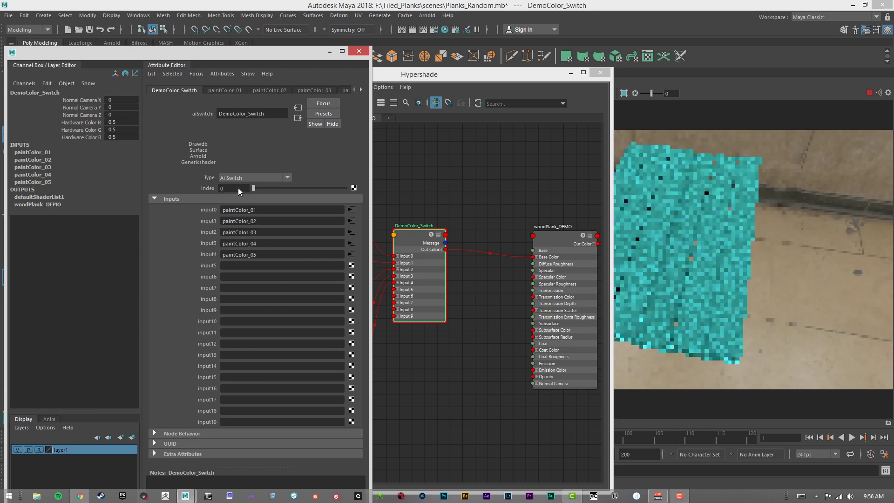
- Add an aiUtility node ahead of the paintColor column and delete its attached shading group
{"action": "left_click", "coordinate": [457, 75]}
{"action": "left_click_drag", "start_coordinate": [443, 57], "coordinate": [433, 59]}
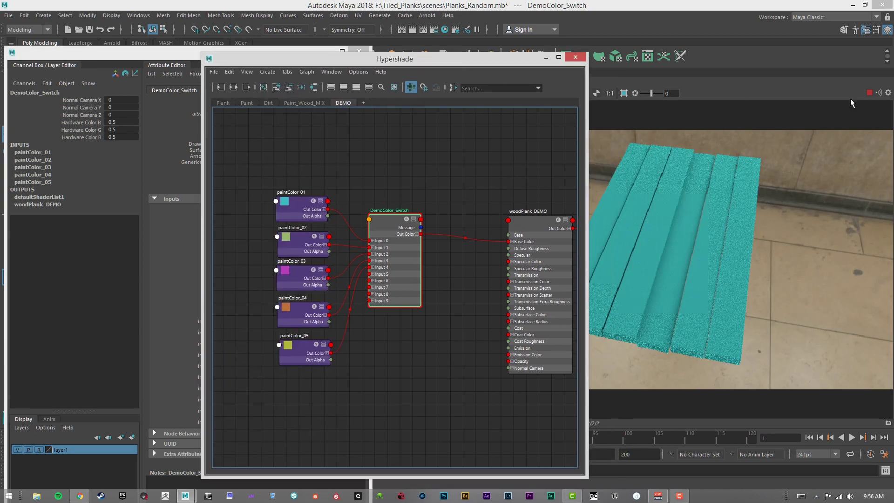
{"action": "middle_click_drag", "start_coordinate": [321, 219], "coordinate": [426, 238], "text": "alt"}
{"action": "left_click", "coordinate": [324, 216]}
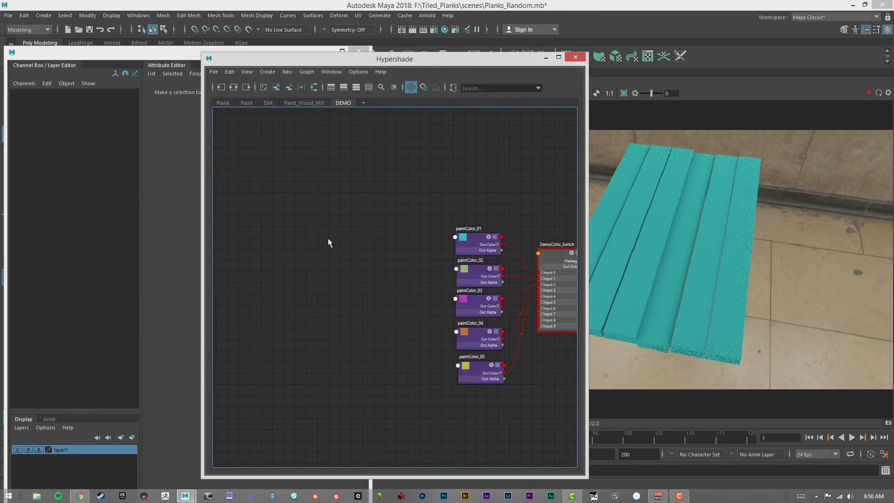
{"action": "key", "text": "Tab"}
{"action": "type", "text": "aiU"}
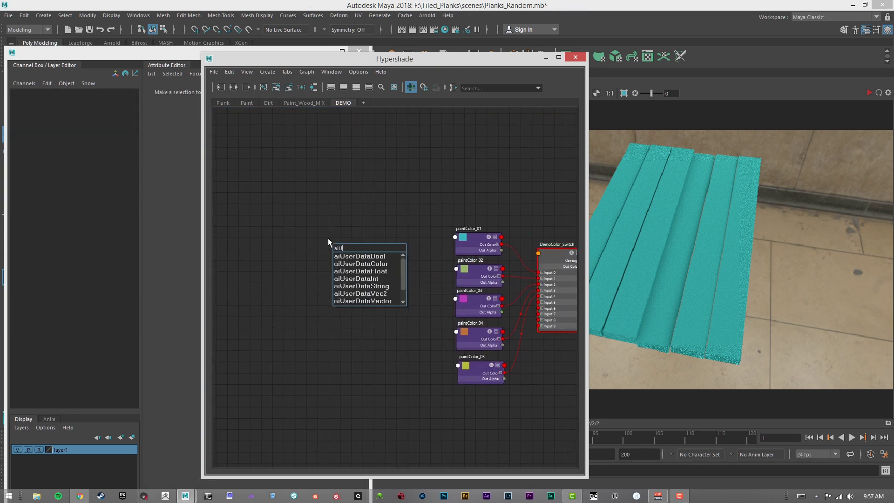
{"action": "type", "text": "t"}
{"action": "key", "text": "Return"}
{"action": "left_click", "coordinate": [415, 251]}
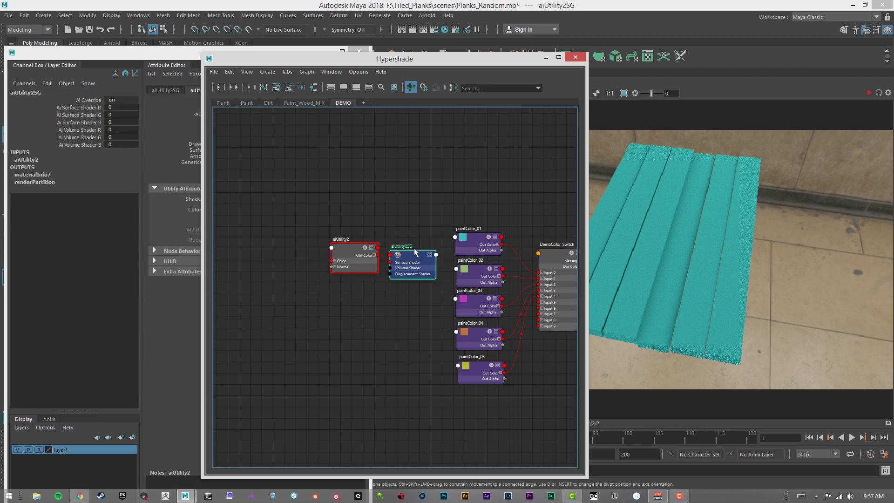
{"action": "key", "text": "Delete"}
- Select the aiUtility2 node and examine its available Shade Mode and Color Mode options
{"action": "left_click_drag", "start_coordinate": [347, 60], "coordinate": [573, 147]}
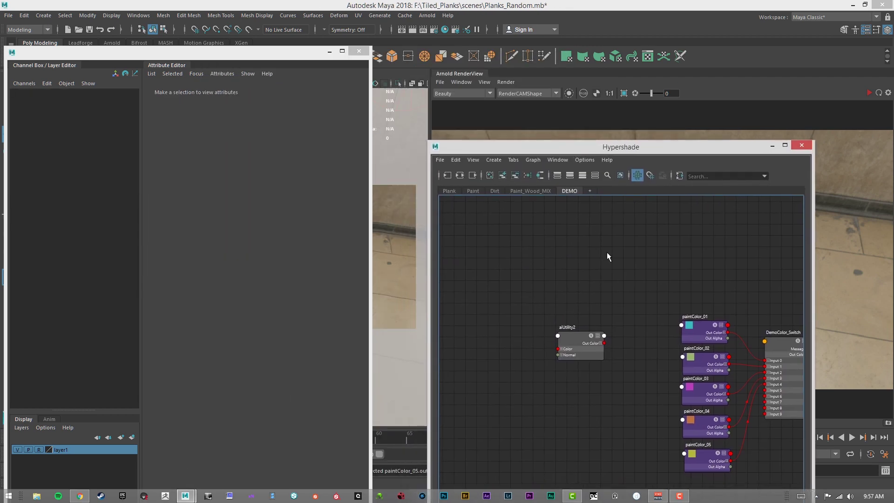
{"action": "left_click", "coordinate": [565, 335]}
{"action": "scroll", "coordinate": [629, 313], "scroll_direction": "up", "scroll_amount": 3}
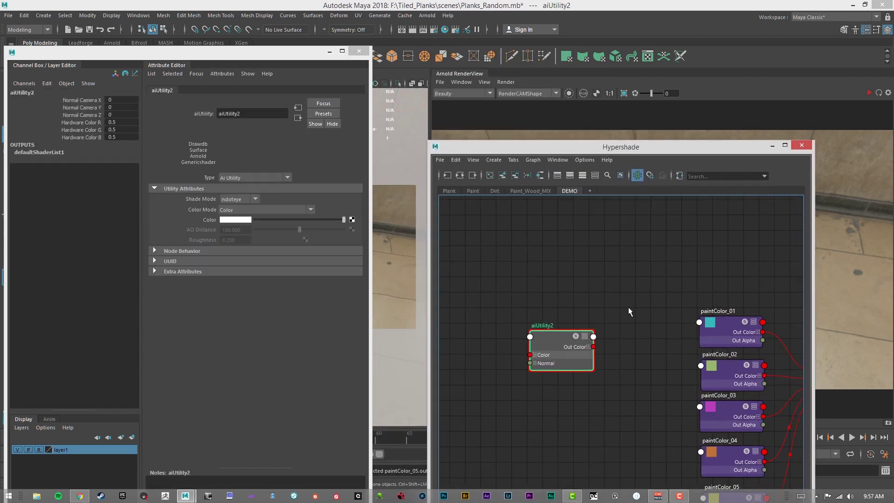
{"action": "left_click_drag", "start_coordinate": [564, 338], "coordinate": [552, 320]}
{"action": "left_click", "coordinate": [236, 200]}
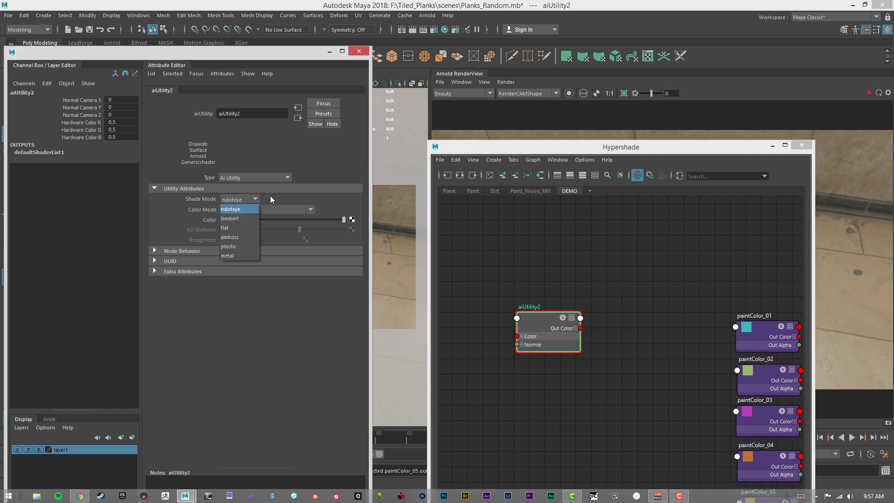
{"action": "left_click", "coordinate": [279, 206]}
{"action": "left_click", "coordinate": [282, 209]}
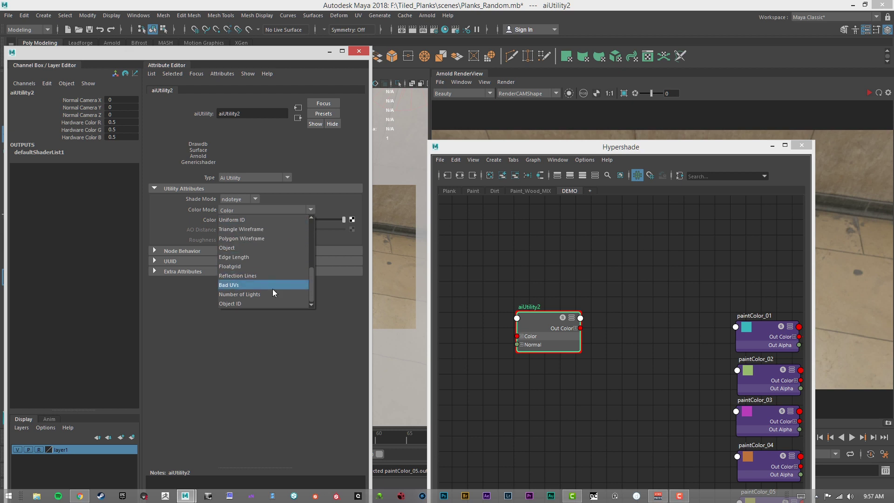
{"action": "scroll", "coordinate": [290, 287], "scroll_direction": "up", "scroll_amount": 5}
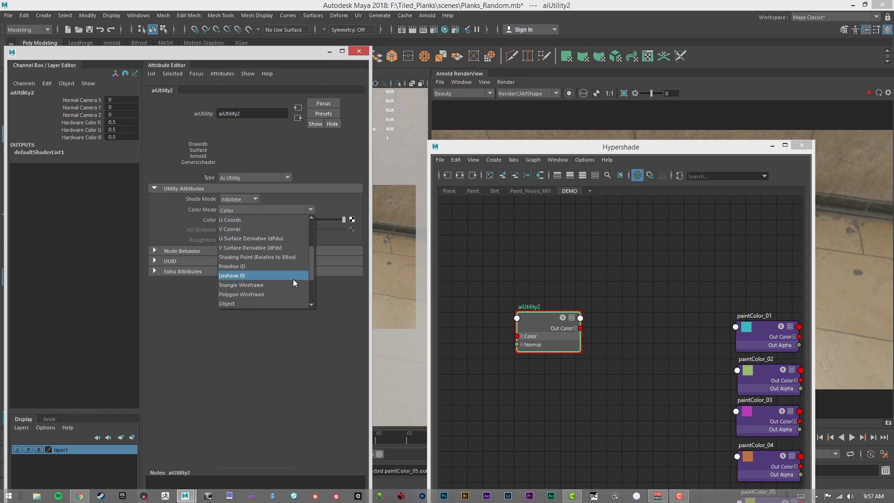
{"action": "left_click", "coordinate": [296, 207]}
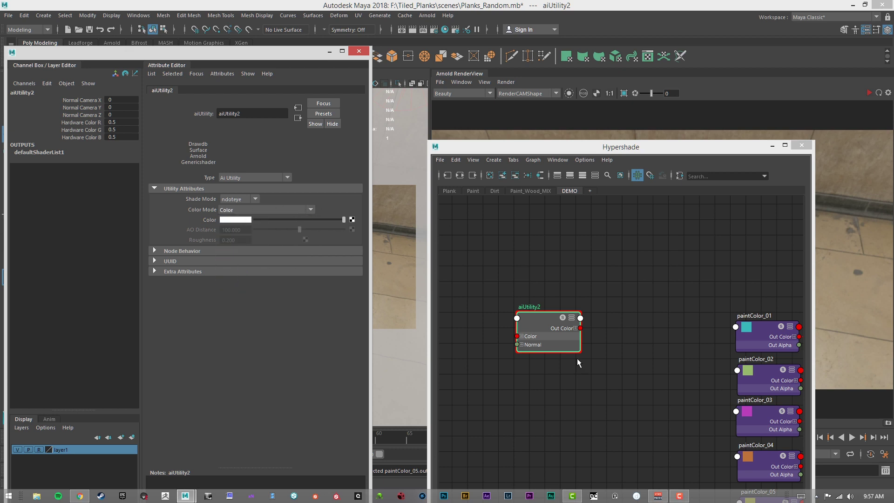
{"action": "left_click_drag", "start_coordinate": [535, 323], "coordinate": [536, 327]}
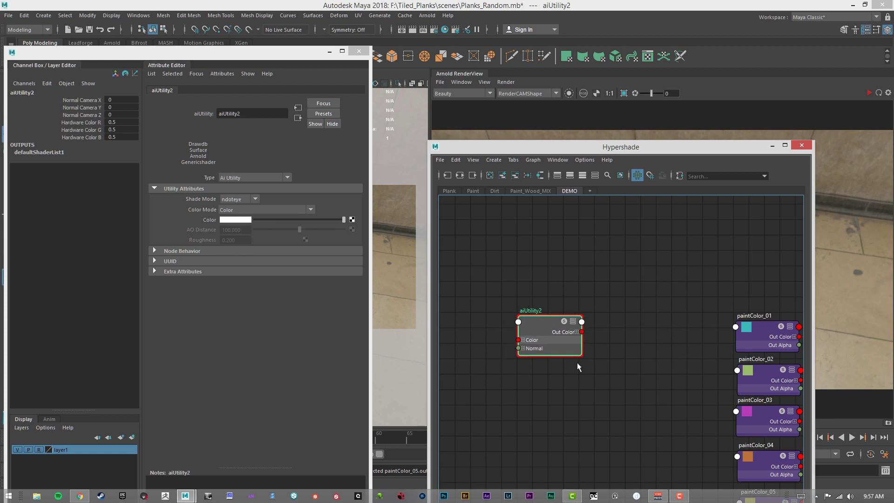
{"action": "left_click", "coordinate": [272, 210]}
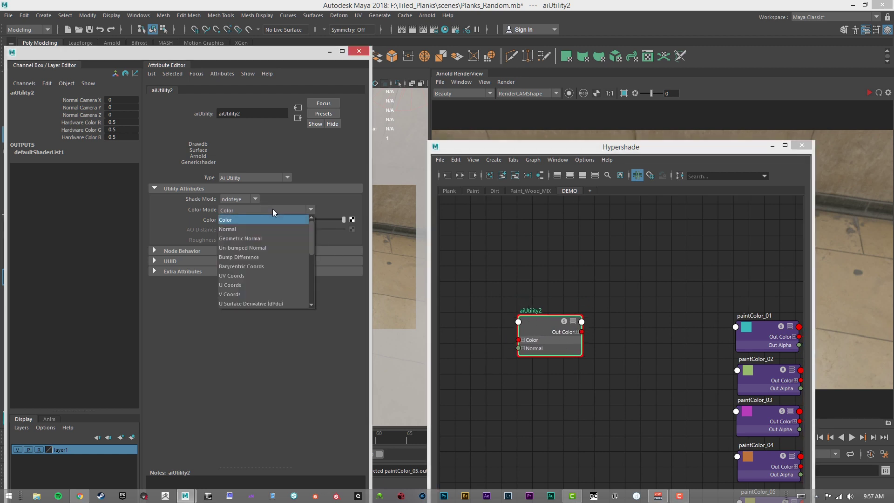
{"action": "left_click", "coordinate": [273, 210]}
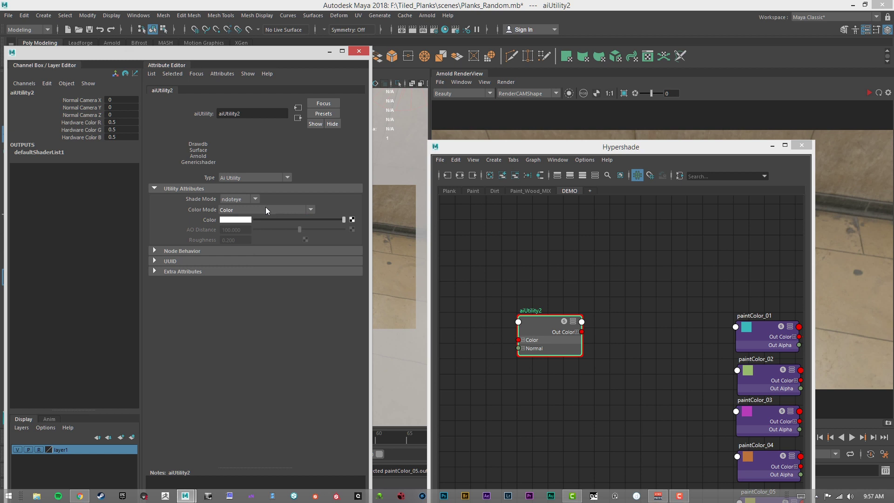
- Set the Shade Mode of aiUtility2 to flat
{"action": "left_click", "coordinate": [241, 199]}
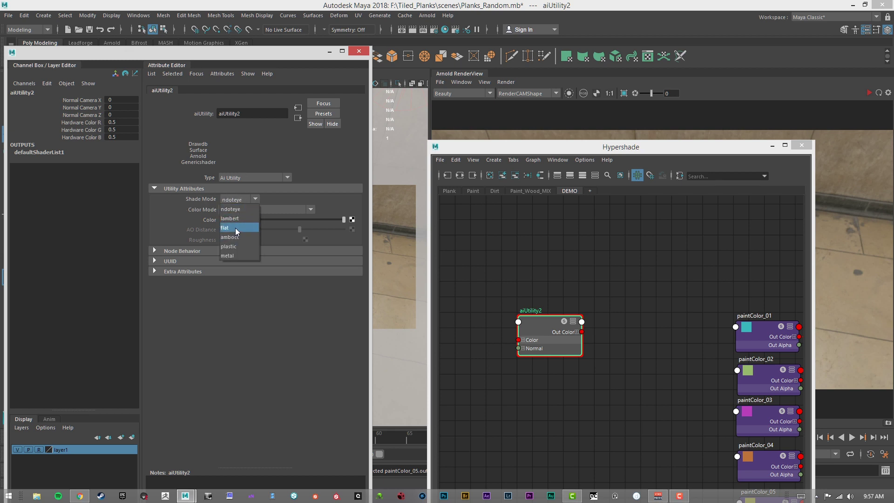
{"action": "left_click", "coordinate": [229, 228]}
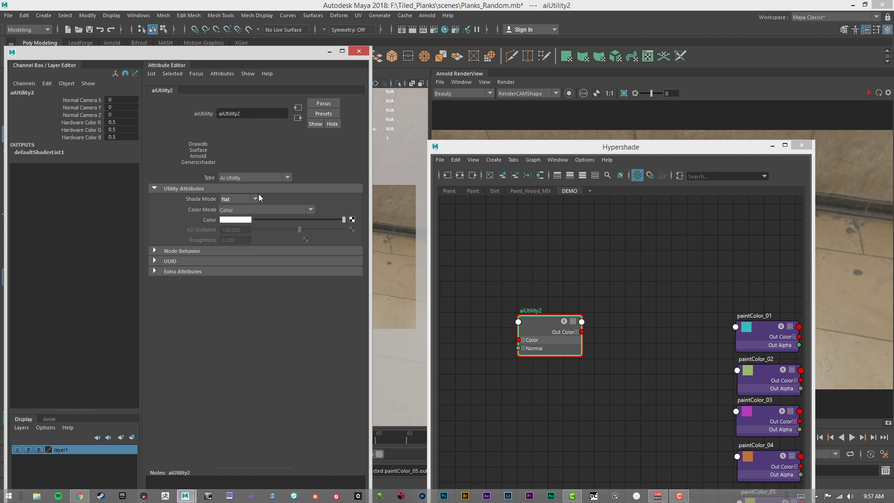
{"action": "left_click_drag", "start_coordinate": [596, 145], "coordinate": [272, 153]}
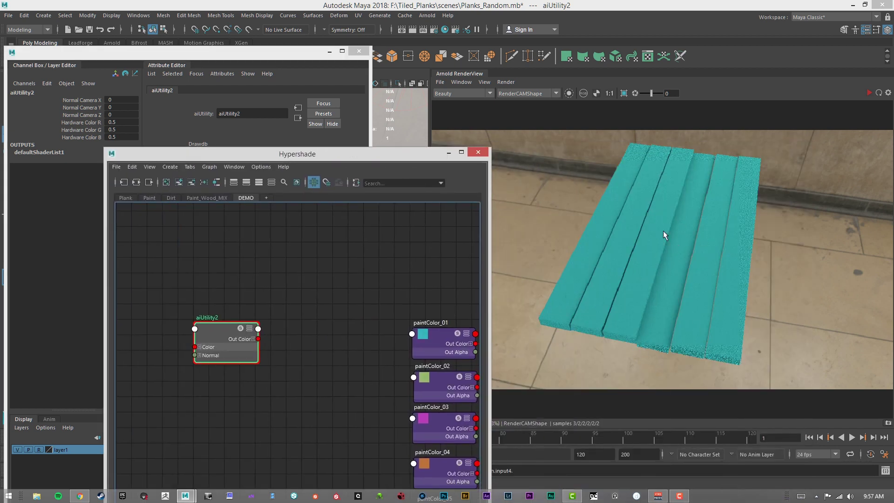
{"action": "left_click_drag", "start_coordinate": [373, 155], "coordinate": [500, 138]}
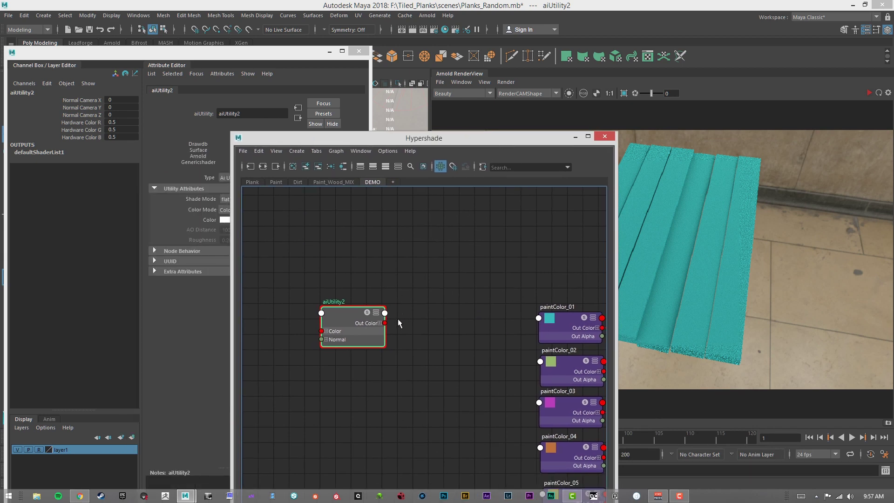
- Connect aiUtility2's Out Color to woodPlank_DEMO's Base Color from above DemoColor_Switch and render the planks
{"action": "middle_click_drag", "start_coordinate": [487, 300], "coordinate": [420, 309], "text": "alt"}
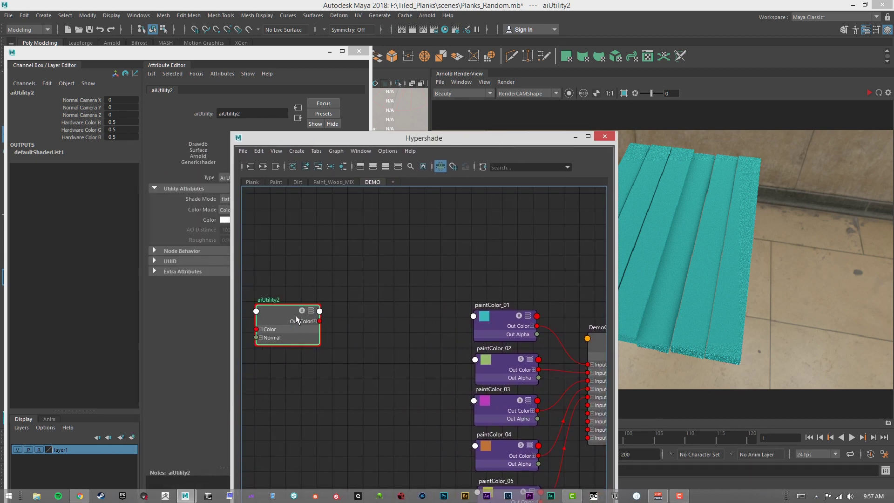
{"action": "left_click_drag", "start_coordinate": [297, 320], "coordinate": [550, 255]}
{"action": "middle_click_drag", "start_coordinate": [550, 255], "coordinate": [409, 254], "text": "alt"}
{"action": "right_click_drag", "start_coordinate": [412, 257], "coordinate": [336, 275], "text": "alt"}
{"action": "left_click_drag", "start_coordinate": [283, 293], "coordinate": [493, 270]}
{"action": "right_click_drag", "start_coordinate": [485, 275], "coordinate": [603, 282], "text": "alt"}
{"action": "middle_click_drag", "start_coordinate": [509, 259], "coordinate": [432, 245], "text": "alt"}
{"action": "left_click_drag", "start_coordinate": [434, 249], "coordinate": [518, 366]}
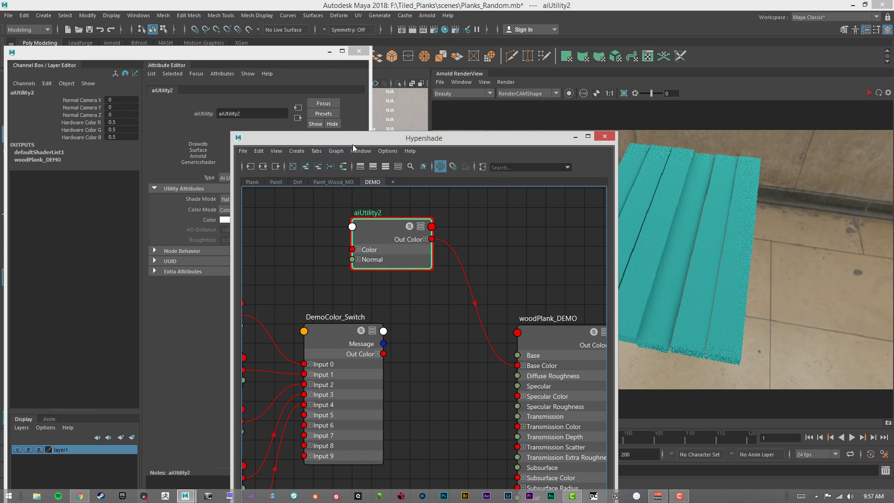
{"action": "left_click_drag", "start_coordinate": [357, 142], "coordinate": [375, 261]}
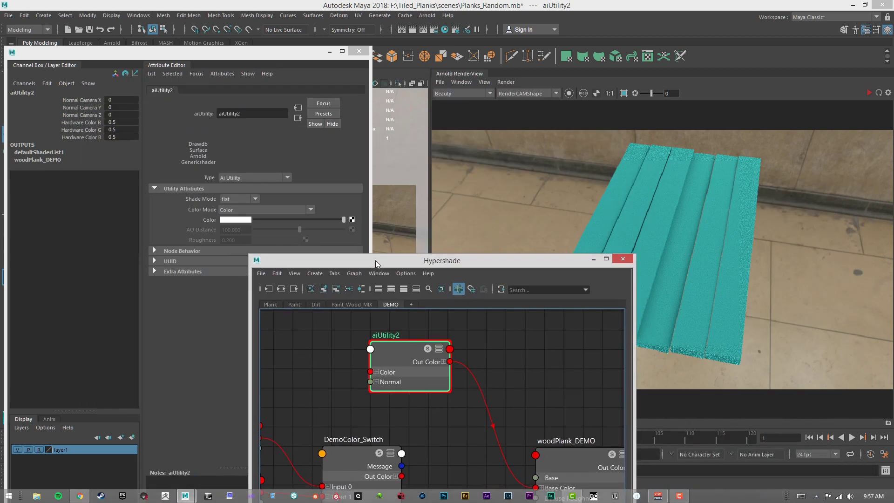
{"action": "left_click", "coordinate": [869, 95]}
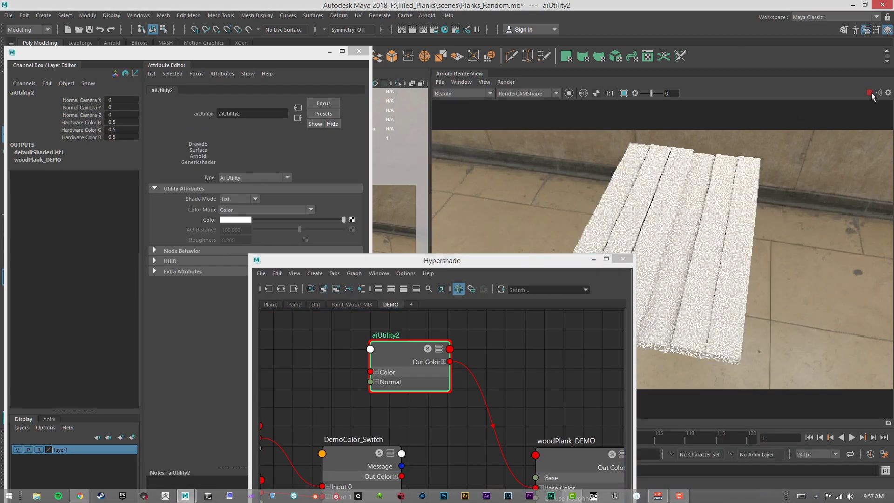
- Set the Color Mode of aiUtility2 to Object ID and render the planks again
{"action": "left_click", "coordinate": [265, 210]}
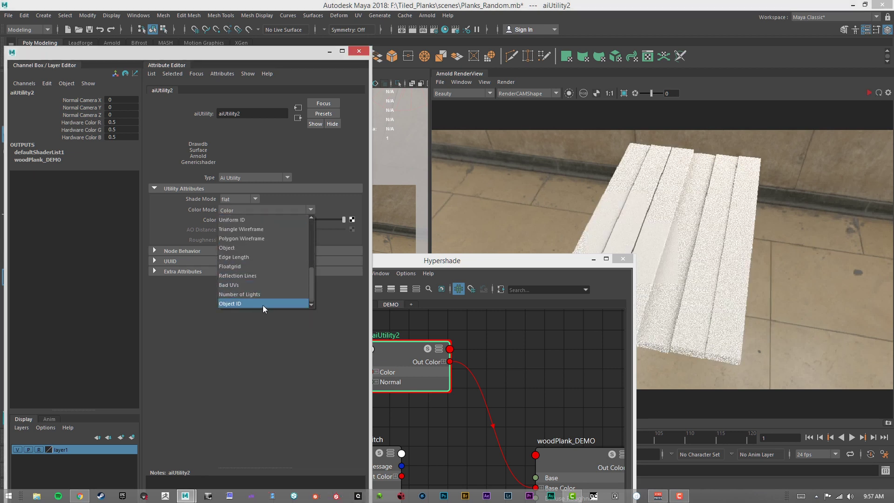
{"action": "left_click", "coordinate": [263, 304]}
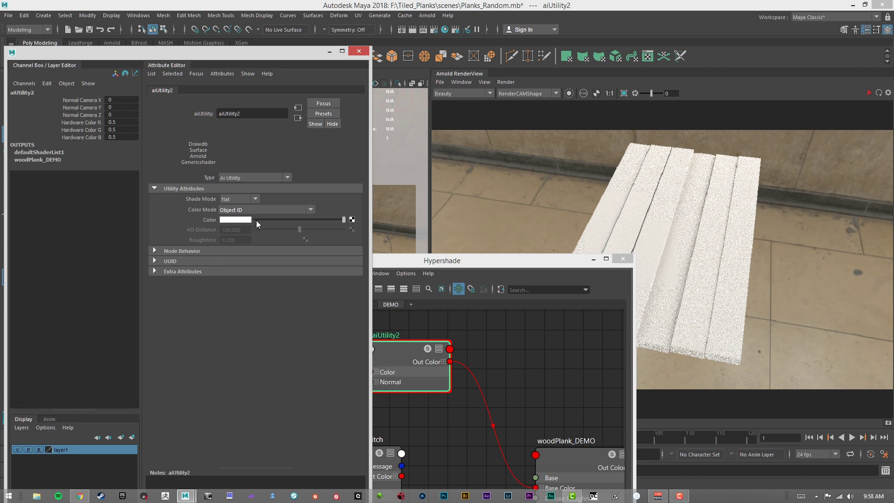
{"action": "left_click", "coordinate": [294, 207]}
{"action": "left_click", "coordinate": [293, 208]}
{"action": "left_click", "coordinate": [868, 93]}
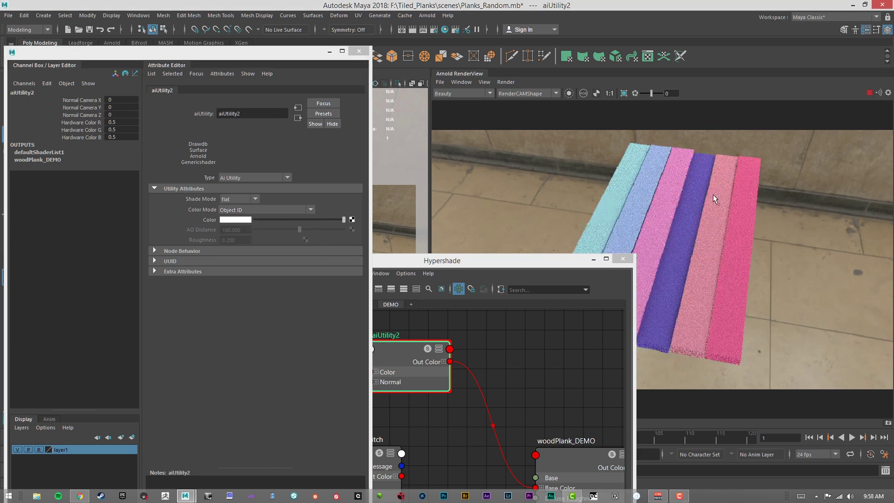
{"action": "left_click_drag", "start_coordinate": [506, 261], "coordinate": [467, 135]}
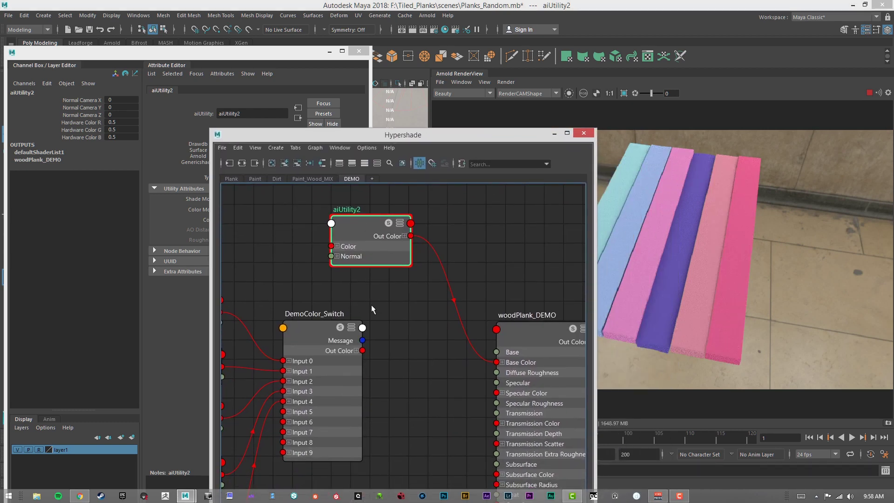
- Uncover the rendered planks to inspect their object ID colors, and stop the live Arnold render
{"action": "middle_click_drag", "start_coordinate": [372, 309], "coordinate": [523, 300], "text": "alt"}
{"action": "scroll", "coordinate": [536, 251], "scroll_direction": "down", "scroll_amount": 3}
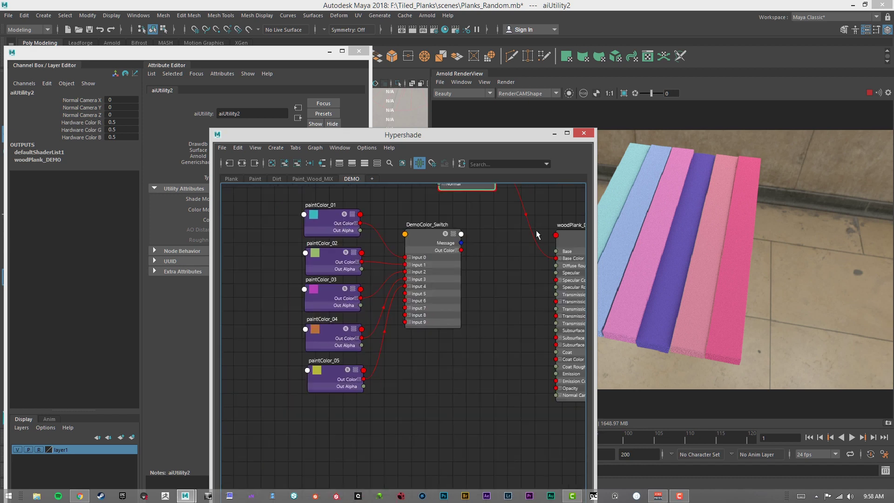
{"action": "middle_click_drag", "start_coordinate": [537, 234], "coordinate": [391, 331], "text": "alt"}
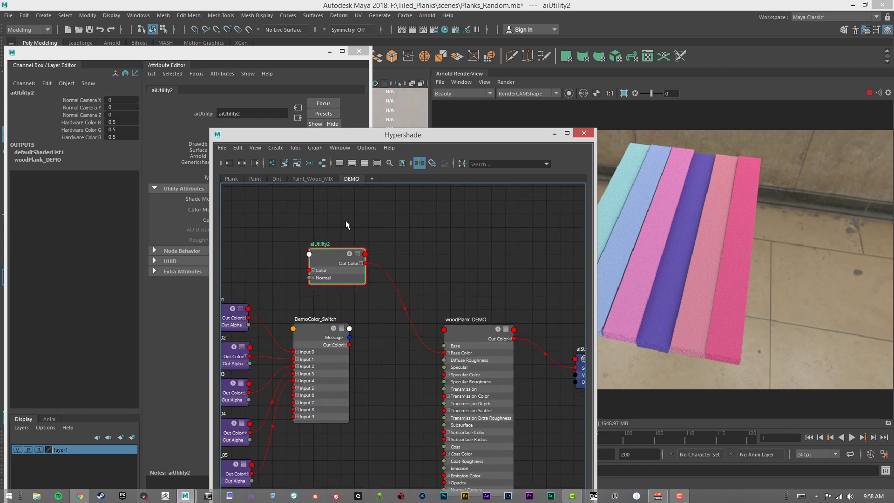
{"action": "left_click_drag", "start_coordinate": [389, 138], "coordinate": [488, 299]}
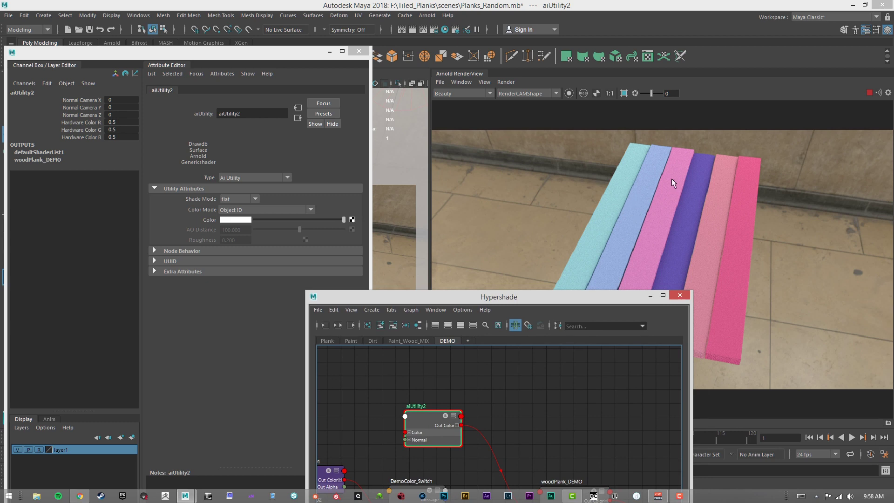
{"action": "left_click", "coordinate": [870, 93]}
- Reposition the aiUtility2 node well ahead of the five paintColor nodes to make room in the network
{"action": "left_click_drag", "start_coordinate": [544, 301], "coordinate": [686, 107]}
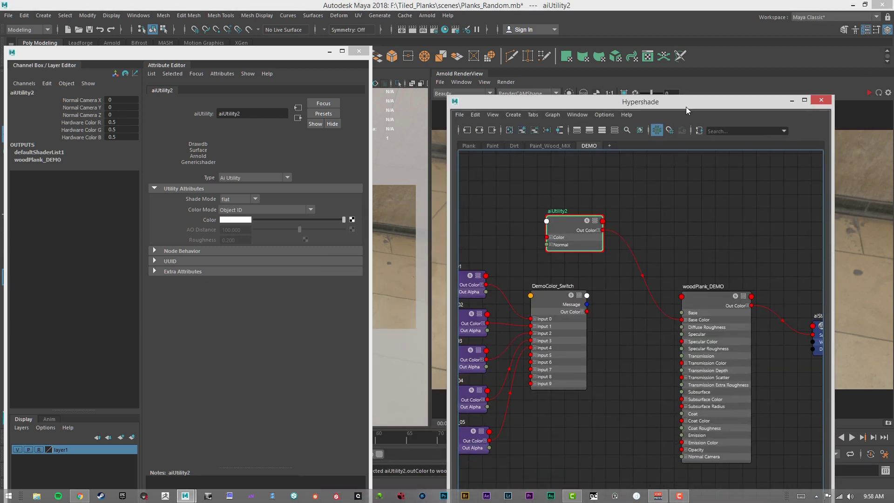
{"action": "right_click_drag", "start_coordinate": [630, 275], "coordinate": [558, 217], "text": "alt"}
{"action": "middle_click_drag", "start_coordinate": [558, 218], "coordinate": [648, 243], "text": "alt"}
{"action": "right_click_drag", "start_coordinate": [648, 243], "coordinate": [669, 245], "text": "alt"}
{"action": "middle_click_drag", "start_coordinate": [668, 245], "coordinate": [646, 260], "text": "alt"}
{"action": "left_click_drag", "start_coordinate": [665, 260], "coordinate": [525, 245]}
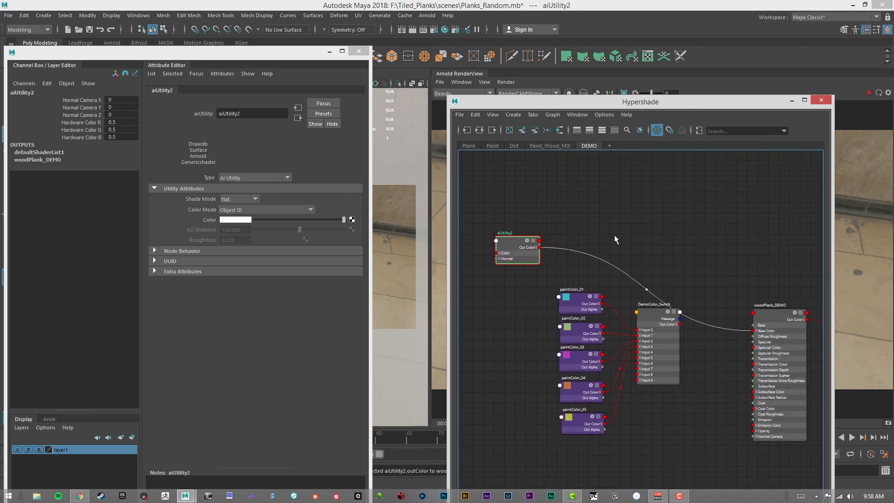
{"action": "middle_click_drag", "start_coordinate": [586, 217], "coordinate": [615, 208], "text": "alt"}
{"action": "left_click_drag", "start_coordinate": [550, 232], "coordinate": [522, 233]}
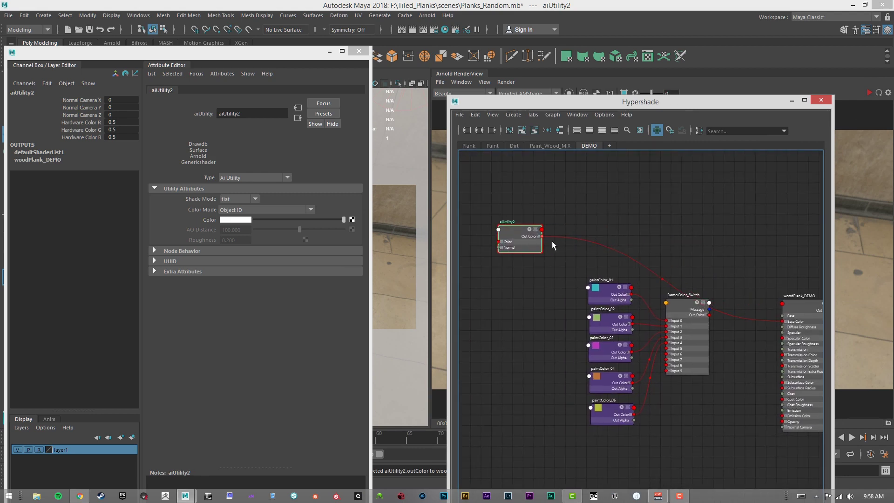
{"action": "middle_click_drag", "start_coordinate": [552, 241], "coordinate": [627, 237], "text": "alt"}
{"action": "left_click_drag", "start_coordinate": [590, 229], "coordinate": [532, 229]}
- Rename the aiUtility2 node as demo_Obj_ID and shift it slightly farther from the paint nodes
{"action": "double_click", "coordinate": [522, 222]}
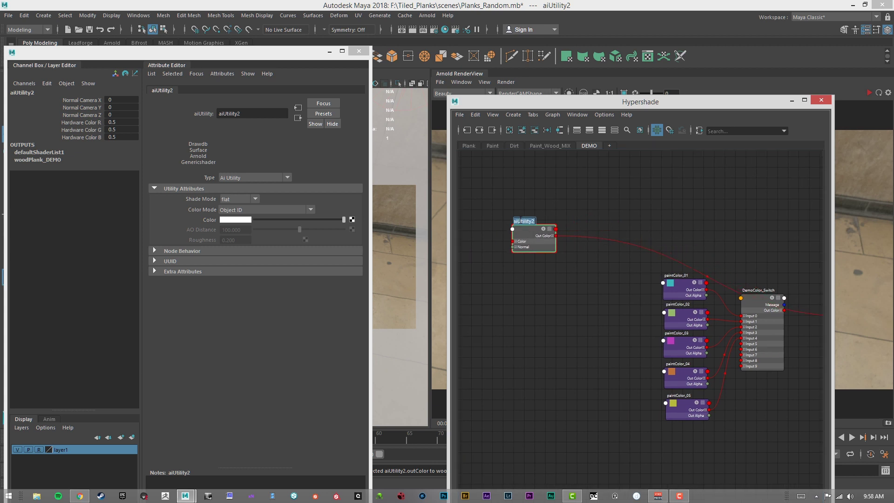
{"action": "type", "text": "demo_Obj"}
{"action": "type", "text": "_ID"}
{"action": "key", "text": "Return"}
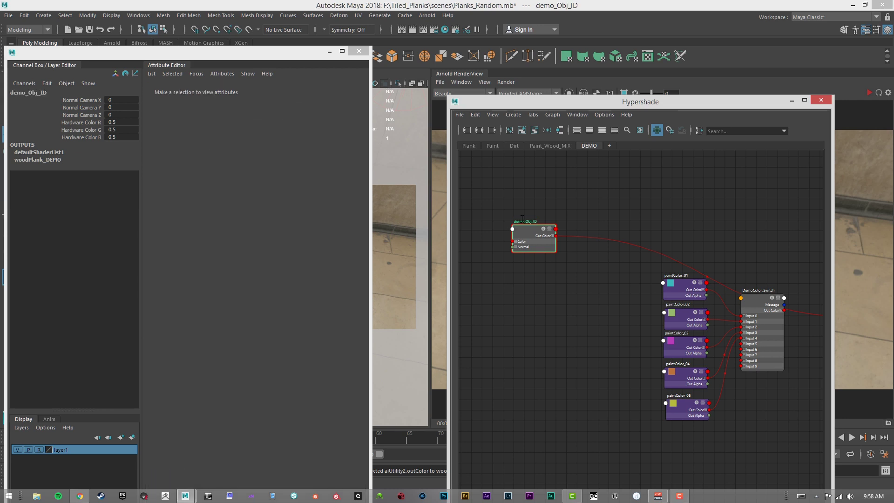
{"action": "left_click_drag", "start_coordinate": [522, 231], "coordinate": [499, 233]}
- Create an aiRandom node beside demo_Obj_ID and connect demo_Obj_ID's Out Color to its Input Color
{"action": "left_click", "coordinate": [575, 225]}
{"action": "key", "text": "Tab"}
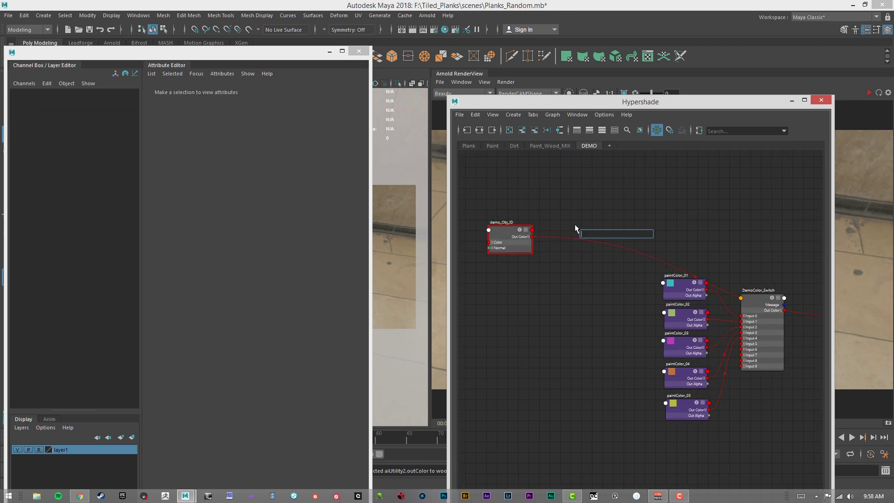
{"action": "type", "text": "airandom"}
{"action": "key", "text": "Return"}
{"action": "left_click_drag", "start_coordinate": [599, 249], "coordinate": [552, 223]}
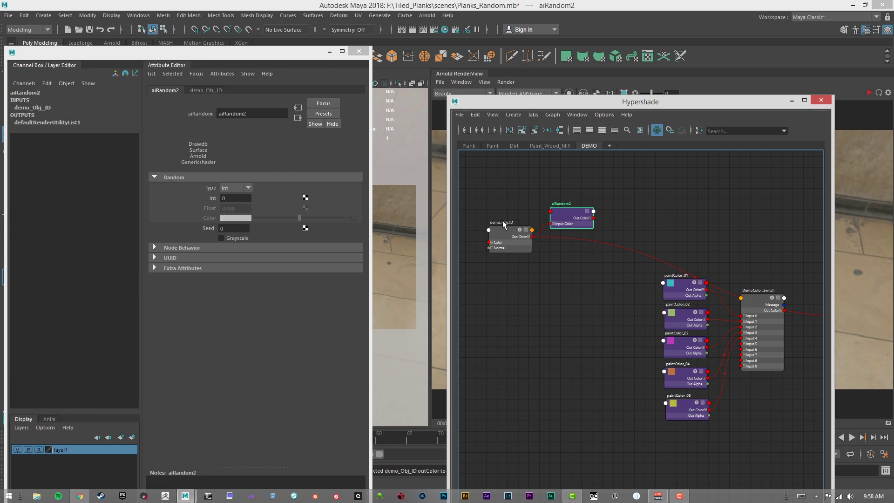
- Connect aiRandom2's Out Color to woodPlank_DEMO's Base Color and render the planks
{"action": "middle_click_drag", "start_coordinate": [636, 223], "coordinate": [573, 220], "text": "alt"}
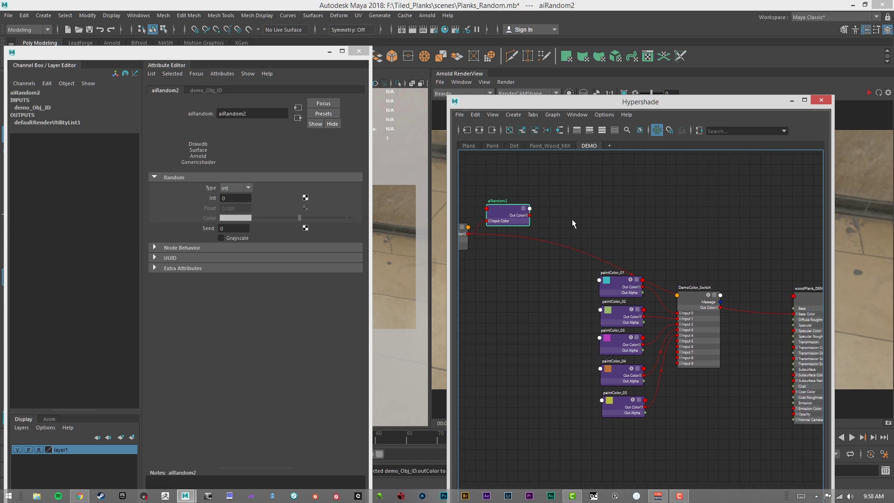
{"action": "middle_click_drag", "start_coordinate": [489, 229], "coordinate": [541, 241], "text": "alt"}
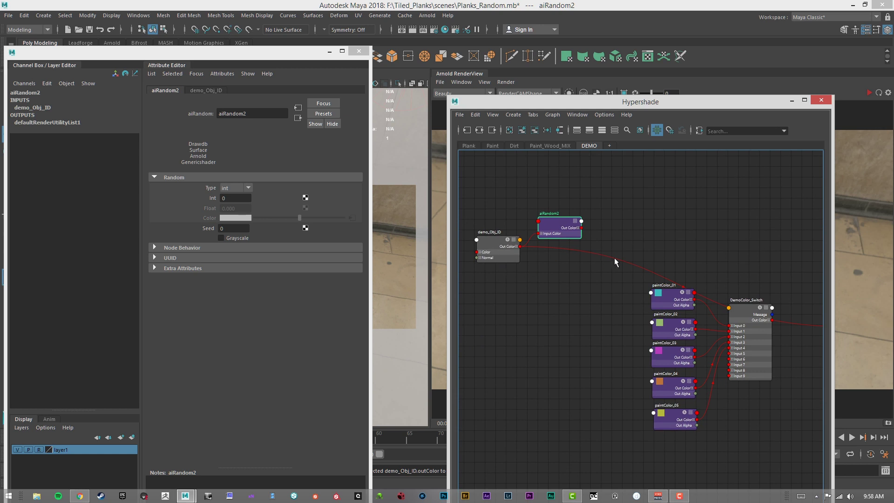
{"action": "middle_click_drag", "start_coordinate": [614, 258], "coordinate": [647, 243], "text": "alt"}
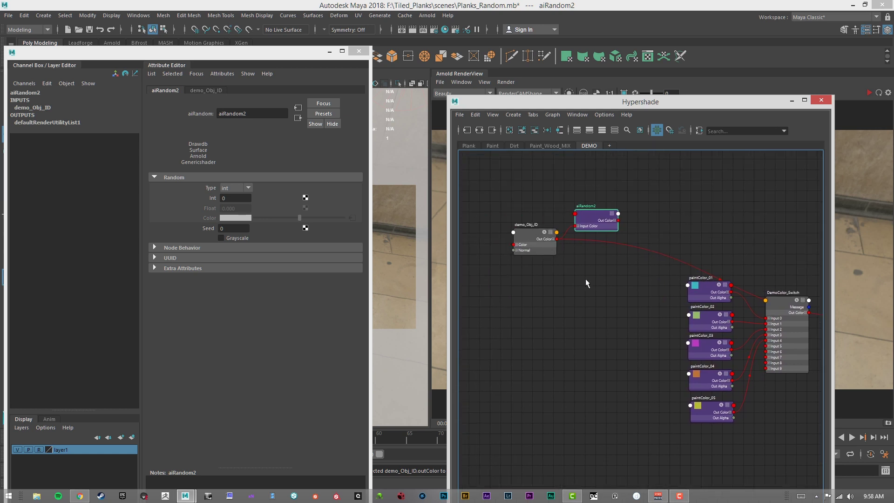
{"action": "left_click_drag", "start_coordinate": [671, 101], "coordinate": [437, 140]}
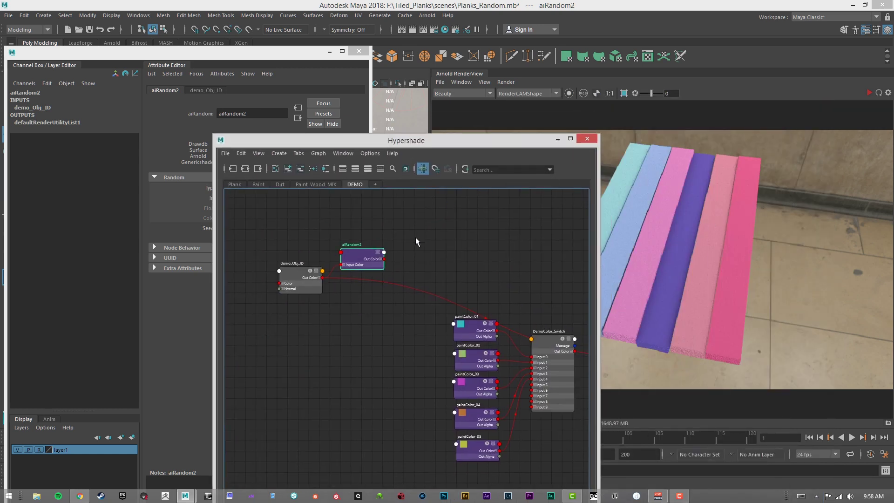
{"action": "left_click_drag", "start_coordinate": [384, 259], "coordinate": [513, 276]}
{"action": "middle_click_drag", "start_coordinate": [482, 234], "coordinate": [384, 229], "text": "alt"}
{"action": "scroll", "coordinate": [384, 229], "scroll_direction": "down", "scroll_amount": 1}
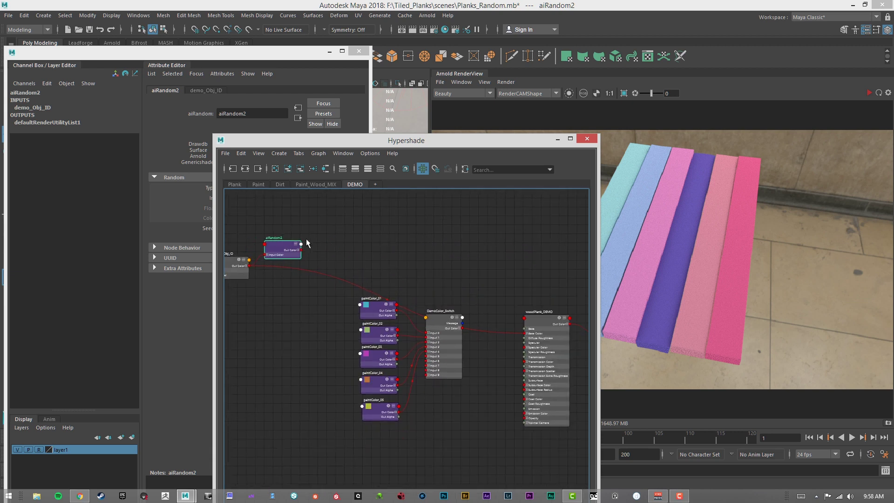
{"action": "left_click_drag", "start_coordinate": [290, 247], "coordinate": [525, 333]}
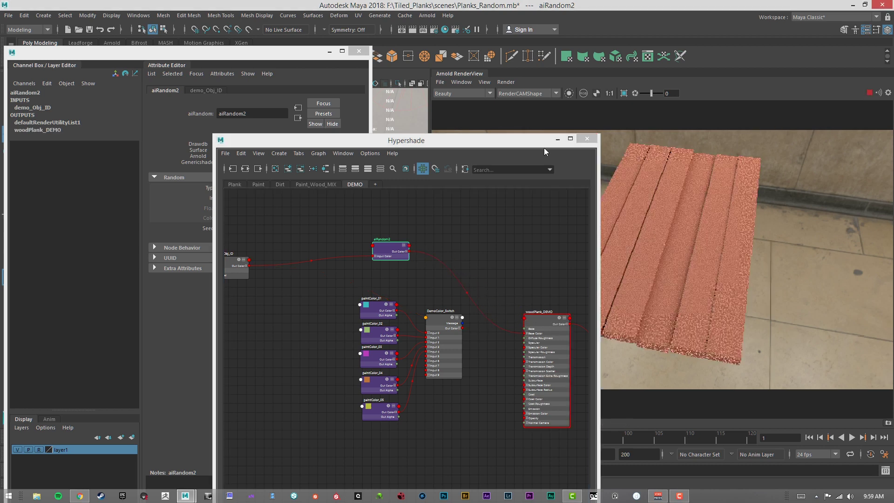
- Bring demo_Obj_ID closer to aiRandom2 and set the Type of aiRandom2 to color
{"action": "middle_click_drag", "start_coordinate": [404, 215], "coordinate": [457, 217], "text": "alt"}
{"action": "left_click_drag", "start_coordinate": [281, 263], "coordinate": [331, 262]}
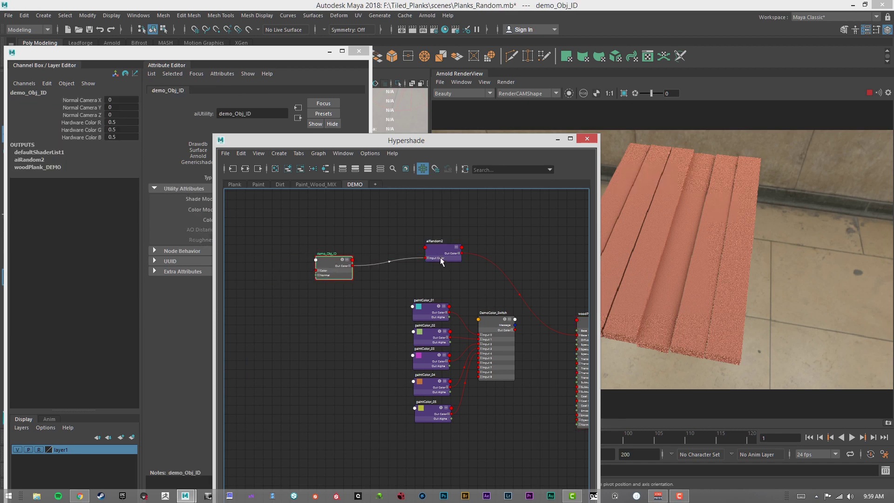
{"action": "left_click", "coordinate": [441, 259]}
{"action": "left_click_drag", "start_coordinate": [397, 142], "coordinate": [401, 320]}
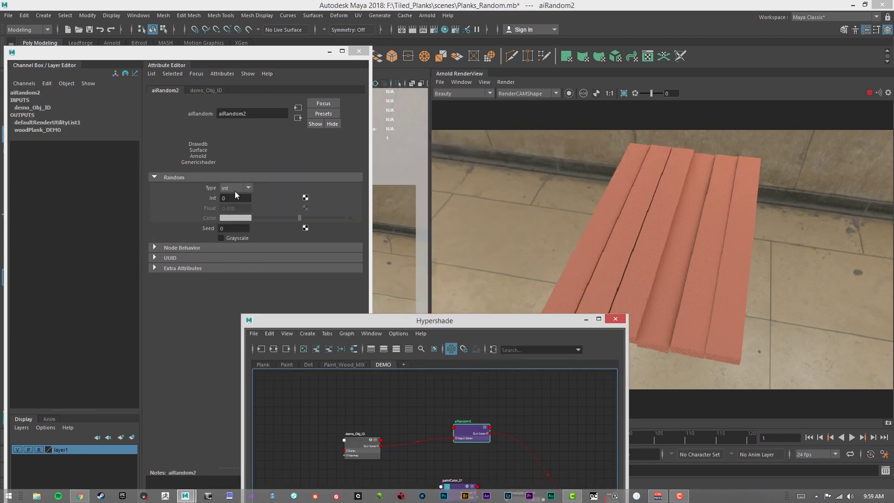
{"action": "left_click", "coordinate": [222, 188]}
{"action": "left_click", "coordinate": [242, 218]}
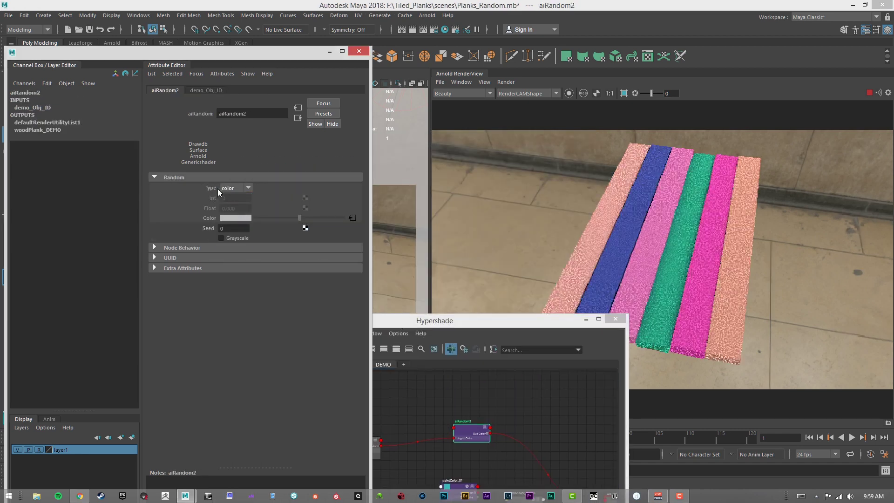
- Try aiRandom2's Seed values from 1 through 9 in the live render, leave it at 9, and stop the render
{"action": "double_click", "coordinate": [222, 228]}
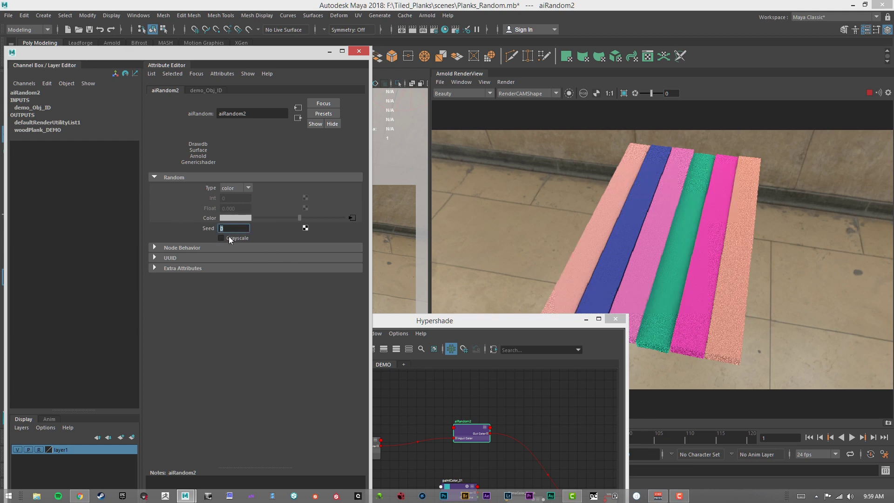
{"action": "type", "text": "1"}
{"action": "key", "text": "Return"}
{"action": "type", "text": "2"}
{"action": "key", "text": "Return"}
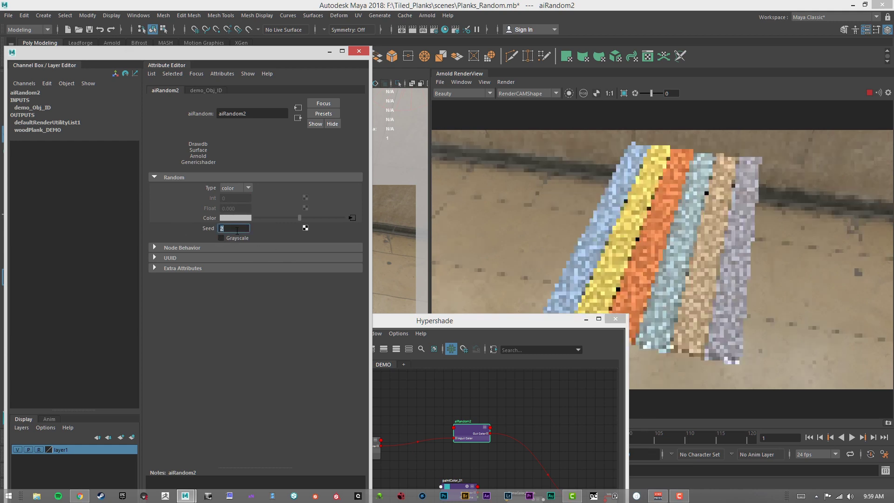
{"action": "type", "text": "3"}
{"action": "key", "text": "Return"}
{"action": "type", "text": "4"}
{"action": "key", "text": "Return"}
{"action": "type", "text": "5"}
{"action": "key", "text": "Return"}
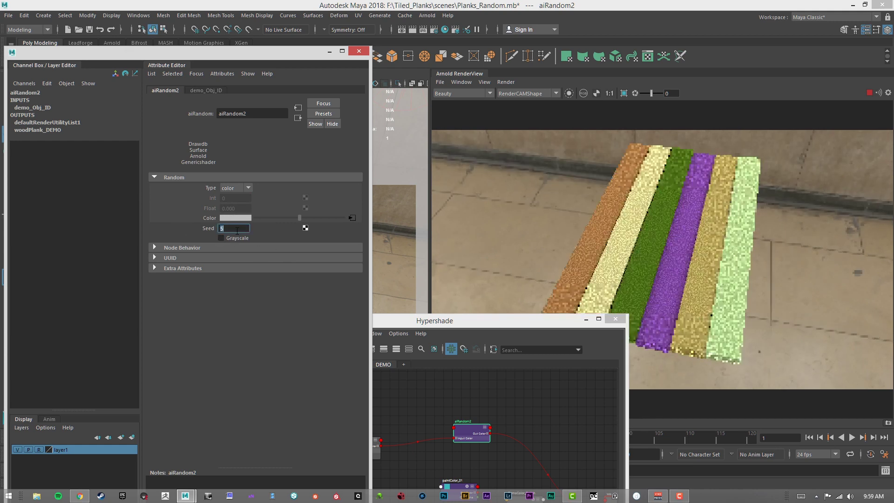
{"action": "type", "text": "6"}
{"action": "key", "text": "Return"}
{"action": "type", "text": "7"}
{"action": "key", "text": "Return"}
{"action": "type", "text": "8"}
{"action": "key", "text": "Return"}
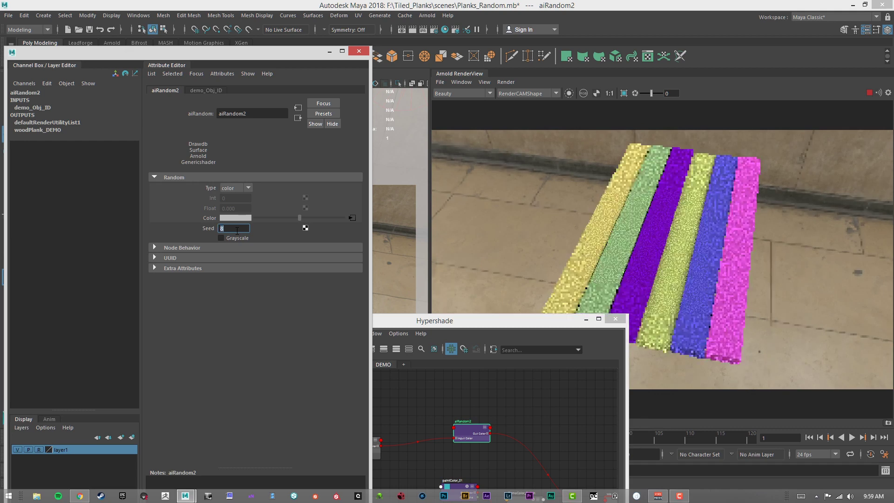
{"action": "type", "text": "9"}
{"action": "key", "text": "Return"}
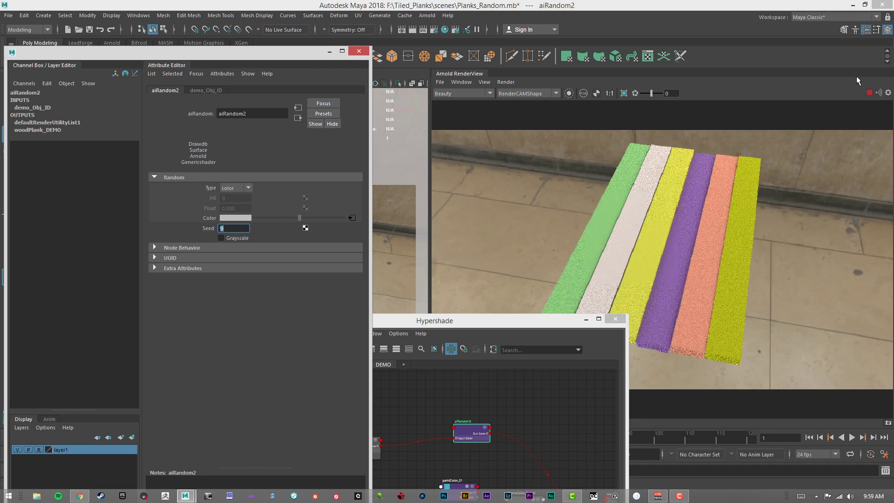
{"action": "left_click", "coordinate": [498, 316]}
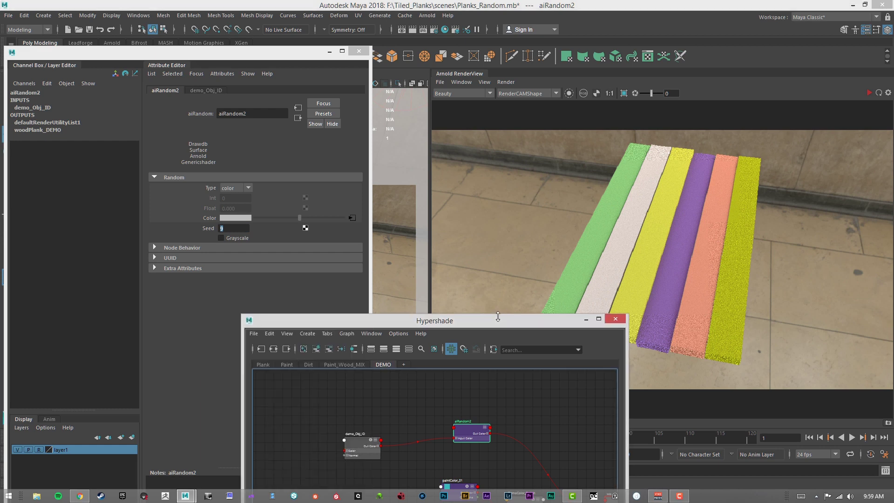
- Rename the aiRandom2 node as demo_Random and place it close beside demo_Obj_ID
{"action": "left_click_drag", "start_coordinate": [498, 316], "coordinate": [415, 52]}
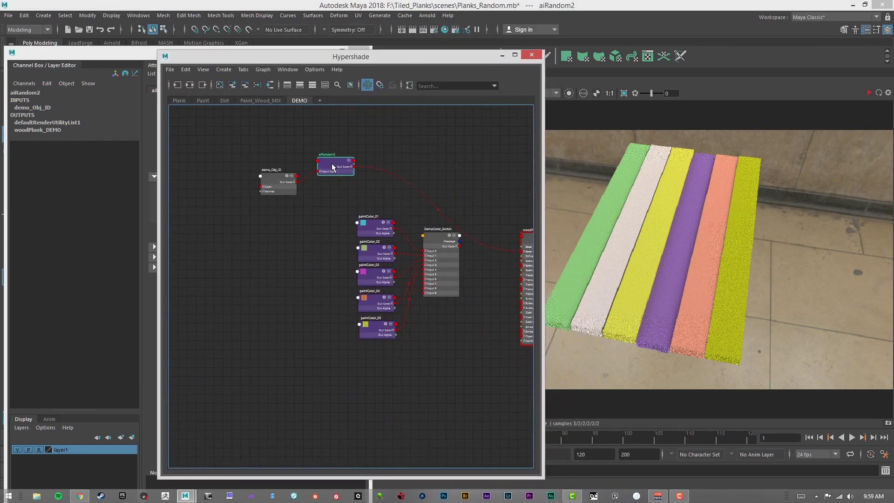
{"action": "scroll", "coordinate": [299, 178], "scroll_direction": "up", "scroll_amount": 4}
{"action": "double_click", "coordinate": [369, 181]}
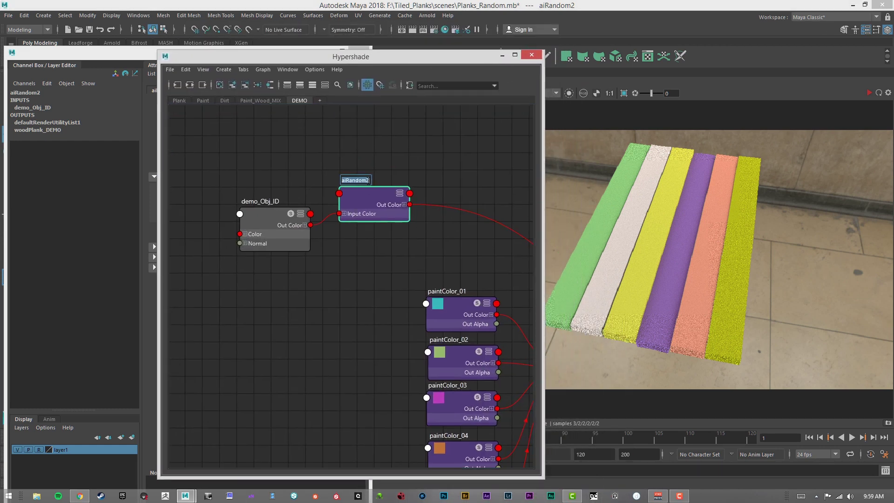
{"action": "type", "text": "demo_Random"}
{"action": "key", "text": "Return"}
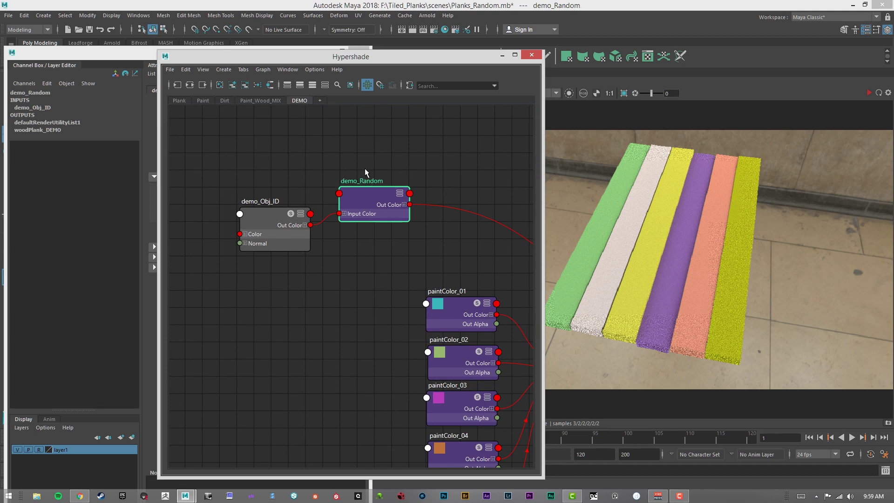
{"action": "mouse_move", "coordinate": [356, 192]}
{"action": "left_mouse_down"}
{"action": "mouse_move", "coordinate": [345, 209]}
{"action": "mouse_move", "coordinate": [345, 201]}
{"action": "left_mouse_up"}
- Create an aiRange node after demo_Random and connect demo_Random's Out Color to its Input
{"action": "scroll", "coordinate": [443, 179], "scroll_direction": "down", "scroll_amount": 3}
{"action": "middle_click_drag", "start_coordinate": [461, 175], "coordinate": [365, 181], "text": "alt"}
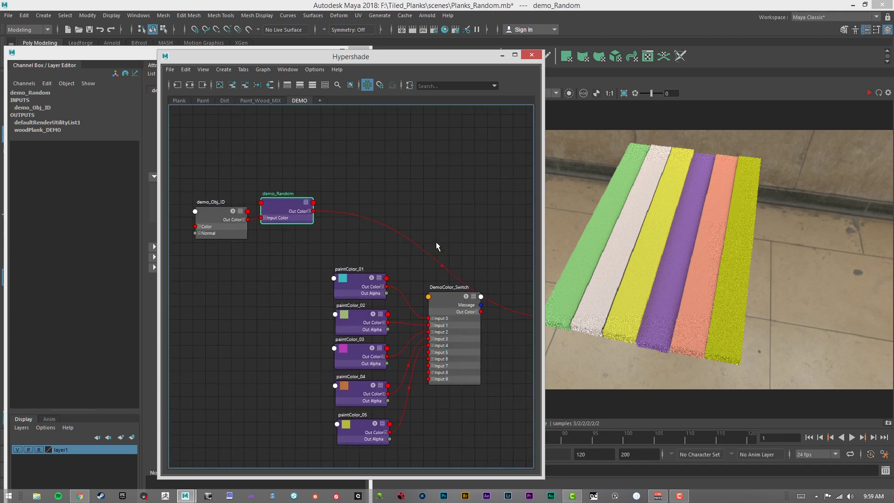
{"action": "scroll", "coordinate": [433, 233], "scroll_direction": "down", "scroll_amount": 2}
{"action": "middle_click_drag", "start_coordinate": [470, 209], "coordinate": [407, 233], "text": "alt"}
{"action": "scroll", "coordinate": [392, 215], "scroll_direction": "up", "scroll_amount": 1}
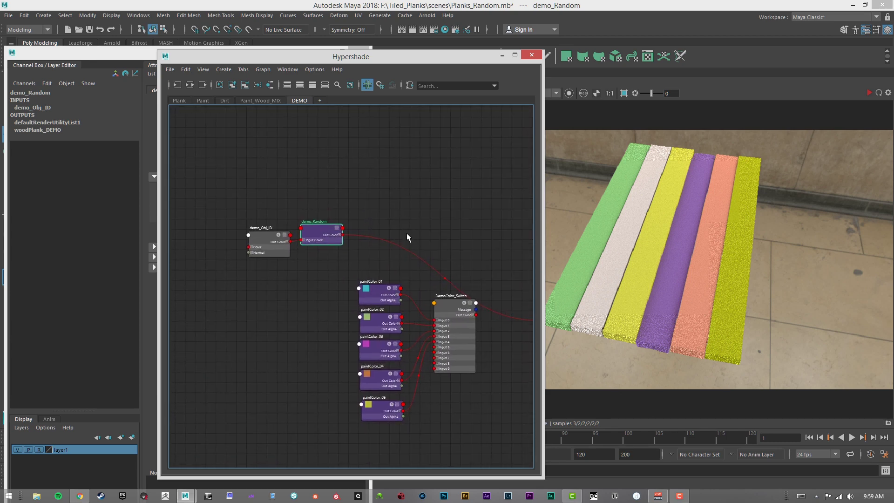
{"action": "left_click", "coordinate": [370, 207]}
{"action": "key", "text": "Tab"}
{"action": "type", "text": "aiRan"}
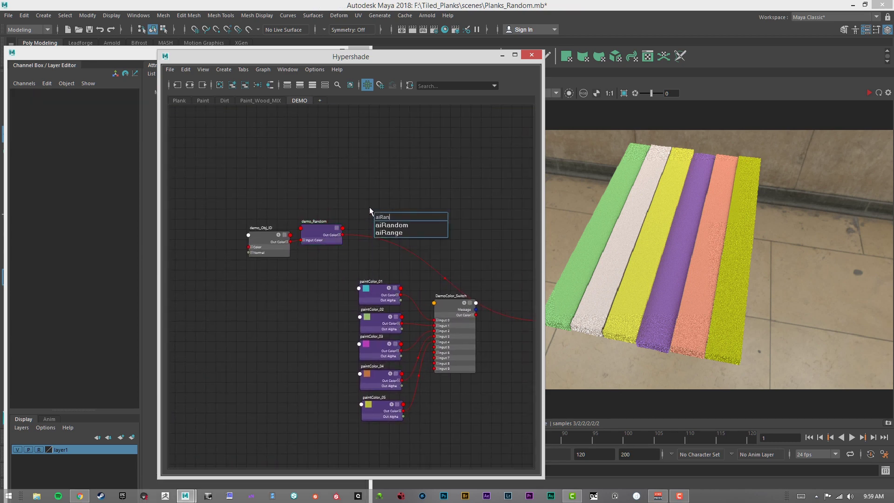
{"action": "key", "text": "Return"}
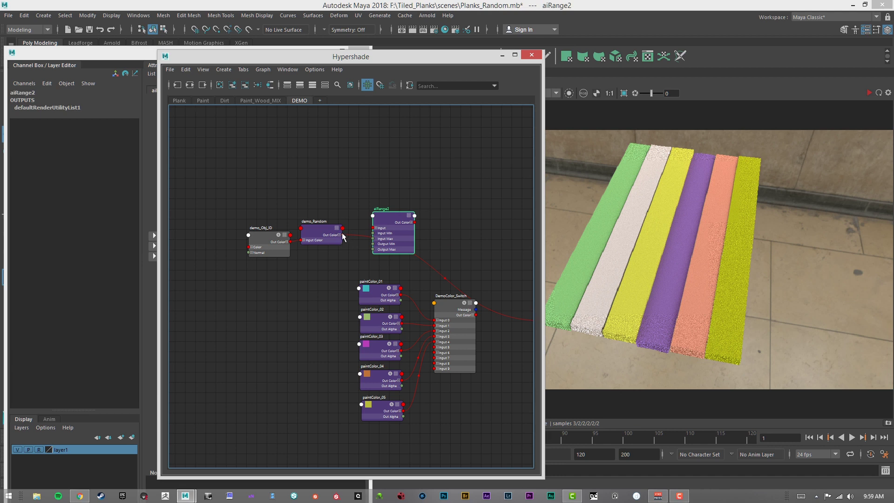
{"action": "left_click_drag", "start_coordinate": [352, 227], "coordinate": [378, 230]}
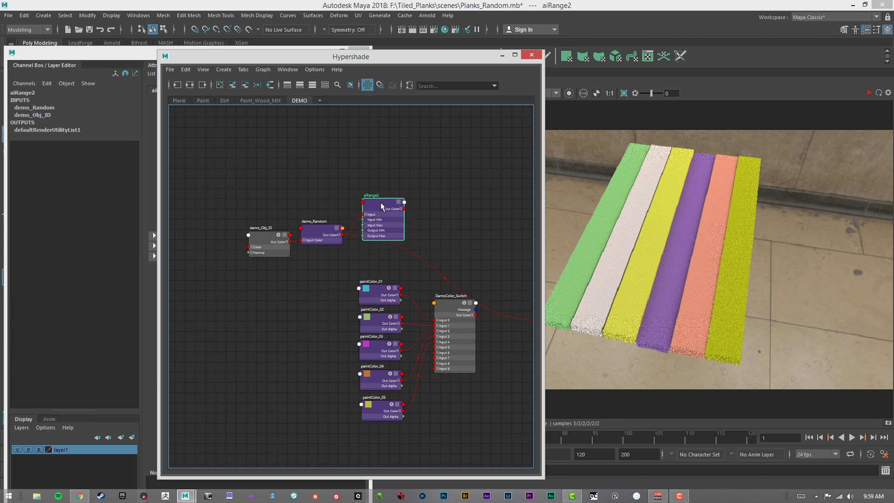
- Rename the aiRange2 node as demo_Color_Range
{"action": "scroll", "coordinate": [382, 203], "scroll_direction": "up", "scroll_amount": 1}
{"action": "scroll", "coordinate": [390, 209], "scroll_direction": "up", "scroll_amount": 1}
{"action": "double_click", "coordinate": [386, 190]}
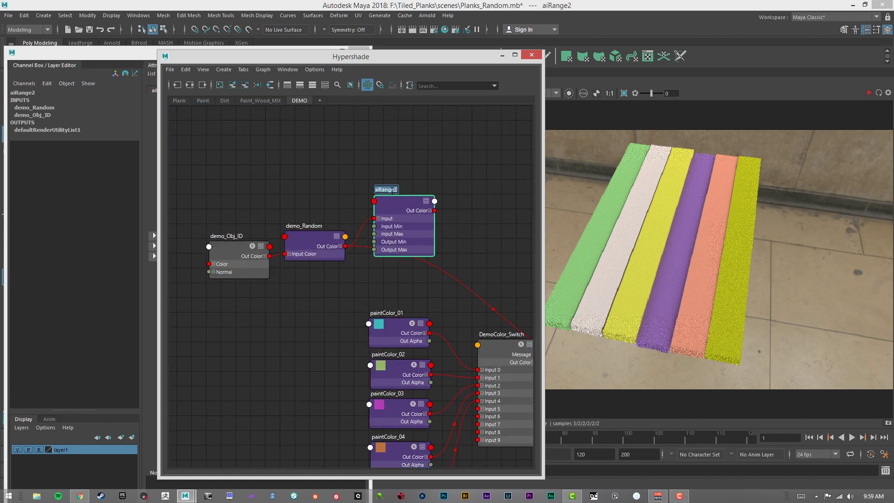
{"action": "type", "text": "dmeo"}
{"action": "type", "text": "_Color_Range"}
{"action": "key", "text": "Return"}
{"action": "scroll", "coordinate": [449, 183], "scroll_direction": "down", "scroll_amount": 3}
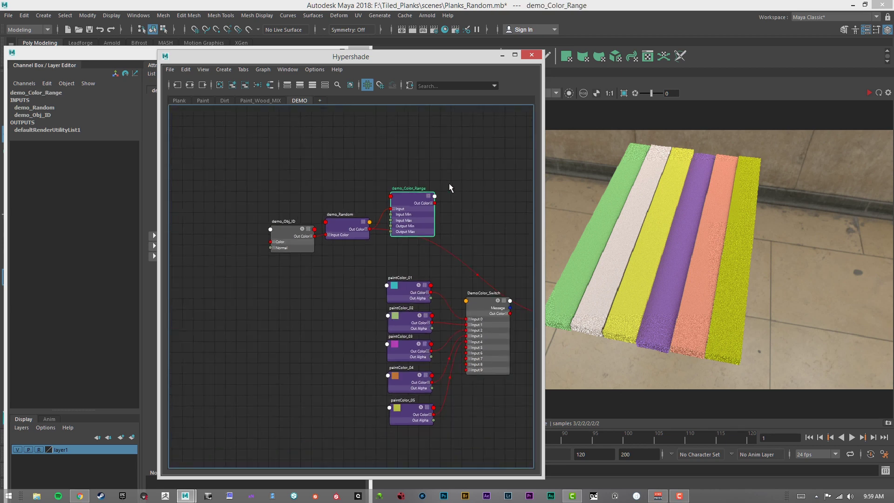
- Connect demo_Color_Range's Out Color to woodPlank_DEMO's Base Color and preview it in the live render
{"action": "middle_click_drag", "start_coordinate": [449, 183], "coordinate": [366, 176], "text": "alt"}
{"action": "left_click_drag", "start_coordinate": [313, 187], "coordinate": [461, 302]}
{"action": "left_click_drag", "start_coordinate": [354, 60], "coordinate": [441, 269]}
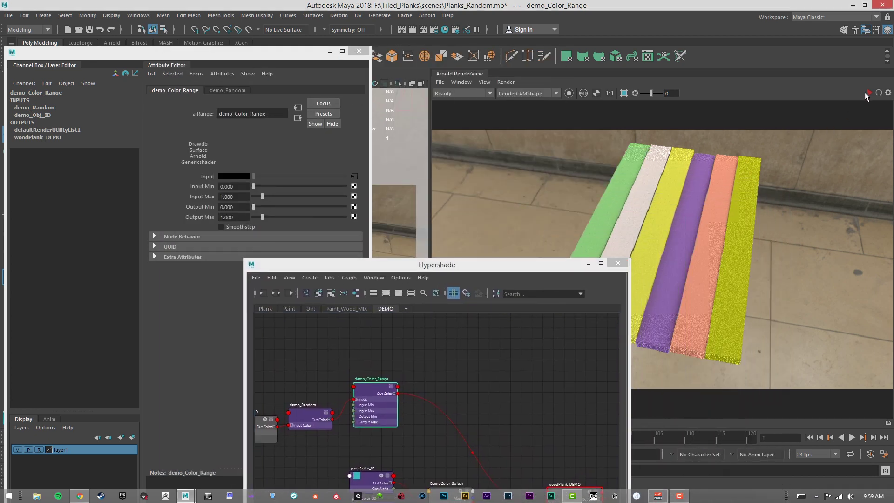
{"action": "left_click", "coordinate": [870, 93]}
- Move demo_Obj_ID, demo_Random and demo_Color_Range together away from the paint nodes and expand demo_Color_Range's Out Color channels
{"action": "left_click_drag", "start_coordinate": [376, 269], "coordinate": [332, 40]}
{"action": "middle_click_drag", "start_coordinate": [378, 151], "coordinate": [492, 160], "text": "alt"}
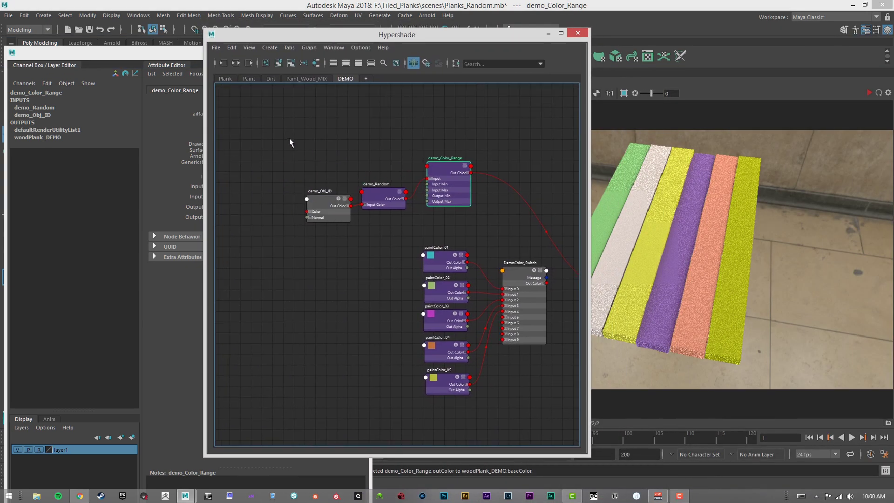
{"action": "left_click_drag", "start_coordinate": [290, 139], "coordinate": [468, 206]}
{"action": "left_click_drag", "start_coordinate": [444, 166], "coordinate": [405, 155]}
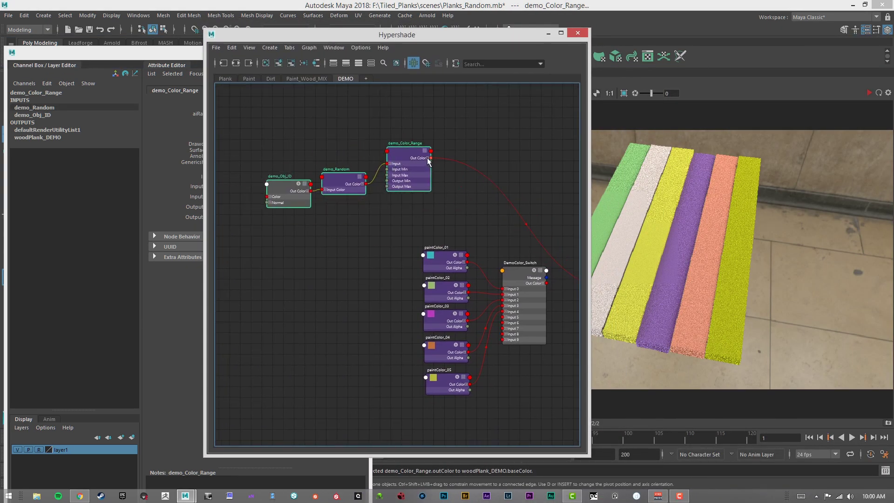
{"action": "left_click", "coordinate": [428, 158]}
{"action": "middle_click_drag", "start_coordinate": [422, 167], "coordinate": [347, 163], "text": "alt"}
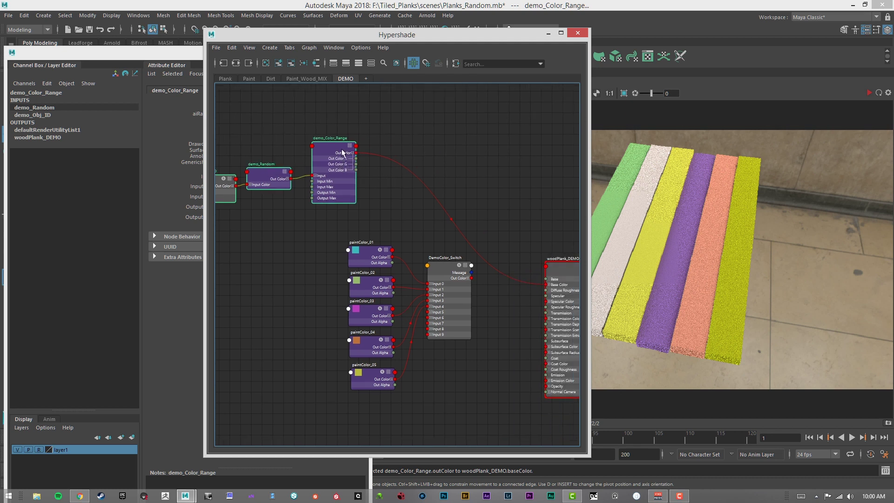
- Connect demo_Color_Range's Out Color R to the index input of DemoColor_Switch and reposition the switch node beside the paint colors
{"action": "left_click_drag", "start_coordinate": [356, 158], "coordinate": [418, 203]}
{"action": "left_click_drag", "start_coordinate": [433, 262], "coordinate": [428, 268]}
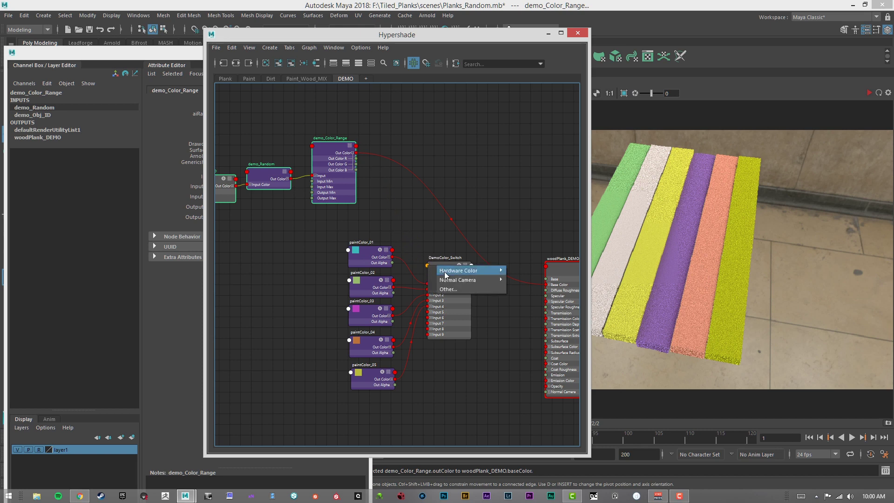
{"action": "left_click", "coordinate": [454, 290]}
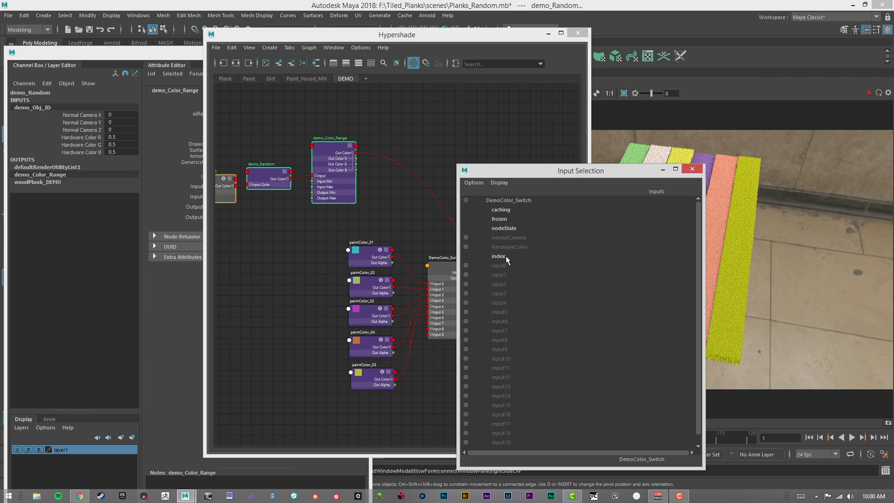
{"action": "left_click", "coordinate": [499, 257]}
{"action": "left_click", "coordinate": [451, 272]}
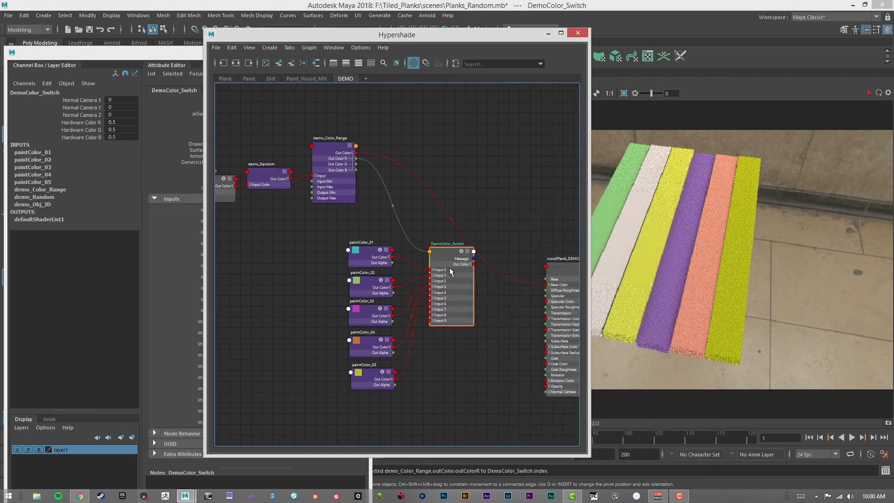
{"action": "left_click_drag", "start_coordinate": [451, 272], "coordinate": [459, 292]}
- Connect DemoColor_Switch's Out Color to woodPlank_DEMO's Base Color and start the live render
{"action": "middle_click_drag", "start_coordinate": [501, 273], "coordinate": [465, 265], "text": "alt"}
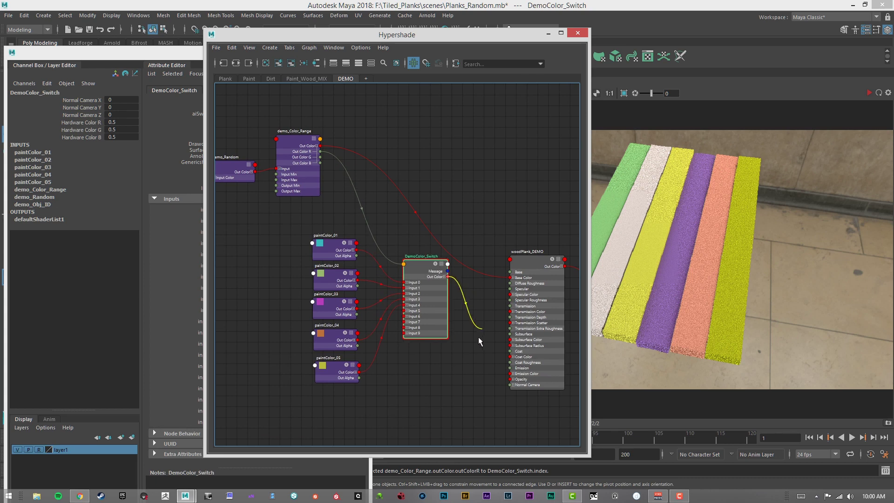
{"action": "left_click_drag", "start_coordinate": [479, 342], "coordinate": [511, 278]}
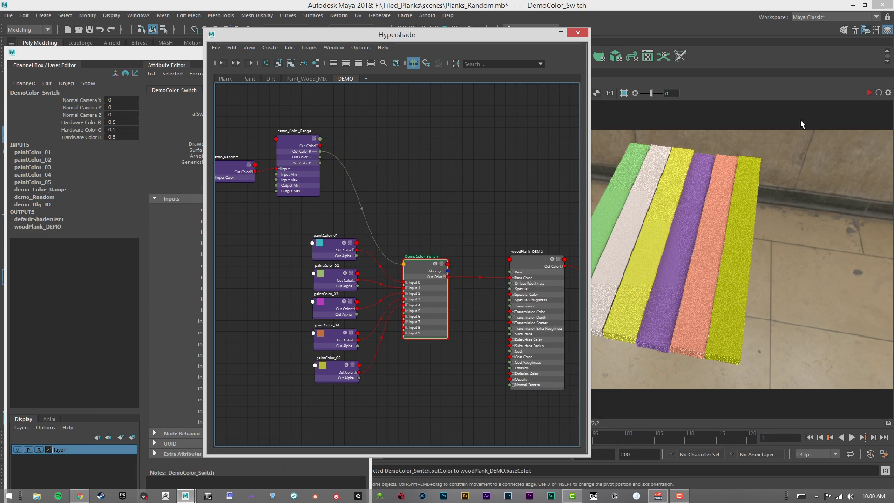
{"action": "left_click", "coordinate": [869, 93]}
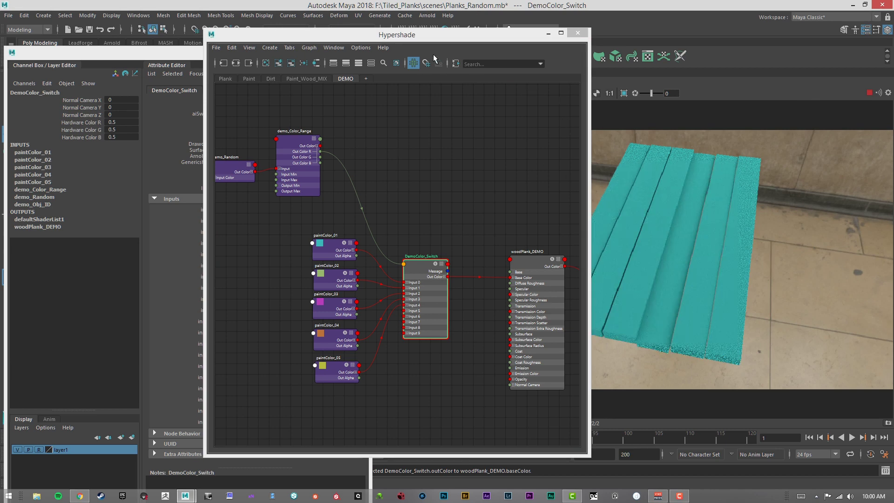
- Raise demo_Color_Range's Output Max to 4.720 while watching the planks in the live render
{"action": "left_click_drag", "start_coordinate": [389, 33], "coordinate": [893, 74]}
{"action": "left_click", "coordinate": [542, 177]}
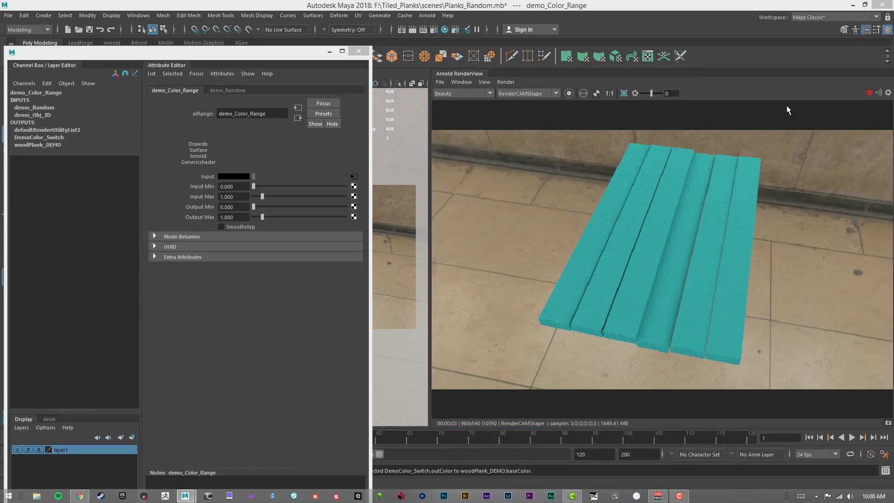
{"action": "left_click_drag", "start_coordinate": [236, 217], "coordinate": [409, 215], "text": "ctrl"}
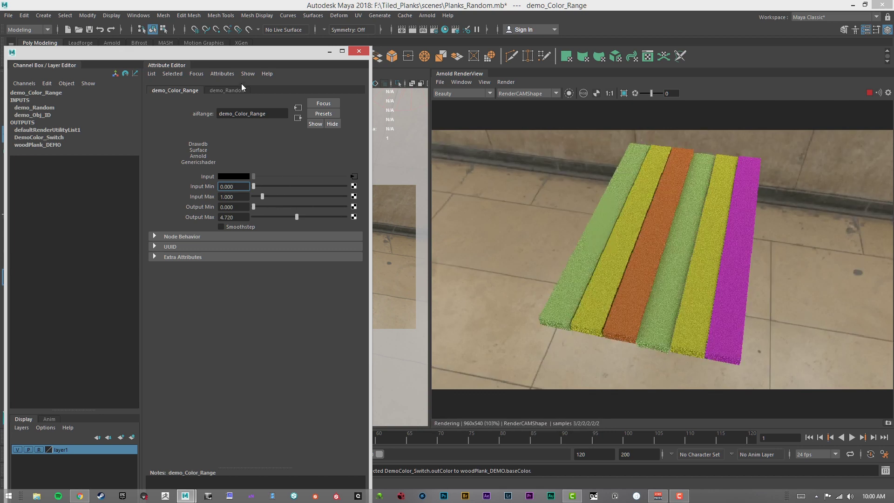
- Select the six planks, duplicate them sideways next to the originals, and repeat the offset copy to start a longer row
{"action": "left_click_drag", "start_coordinate": [234, 55], "coordinate": [354, 410]}
{"action": "left_click_drag", "start_coordinate": [281, 255], "coordinate": [306, 251], "text": "alt"}
{"action": "right_click_drag", "start_coordinate": [305, 251], "coordinate": [254, 249], "text": "alt"}
{"action": "middle_click_drag", "start_coordinate": [279, 248], "coordinate": [305, 245], "text": "alt"}
{"action": "left_click_drag", "start_coordinate": [305, 245], "coordinate": [291, 246], "text": "alt"}
{"action": "left_click_drag", "start_coordinate": [215, 235], "coordinate": [325, 253]}
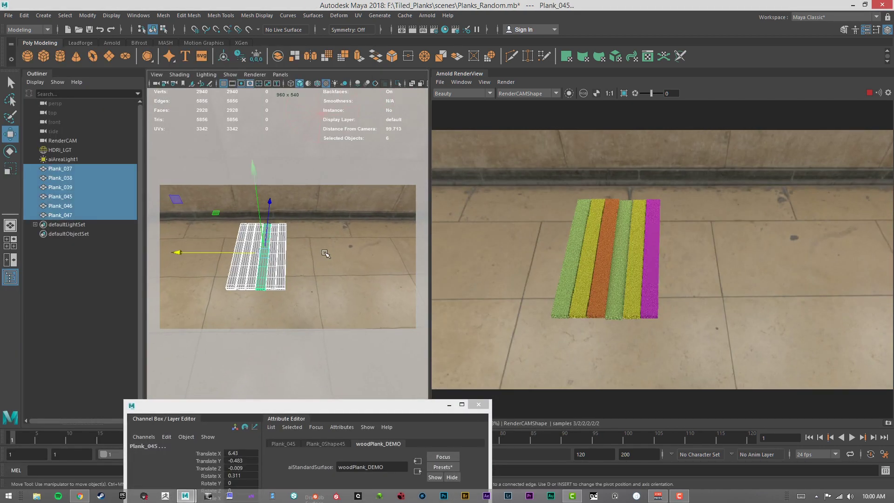
{"action": "left_click_drag", "start_coordinate": [204, 254], "coordinate": [231, 259], "text": "shift"}
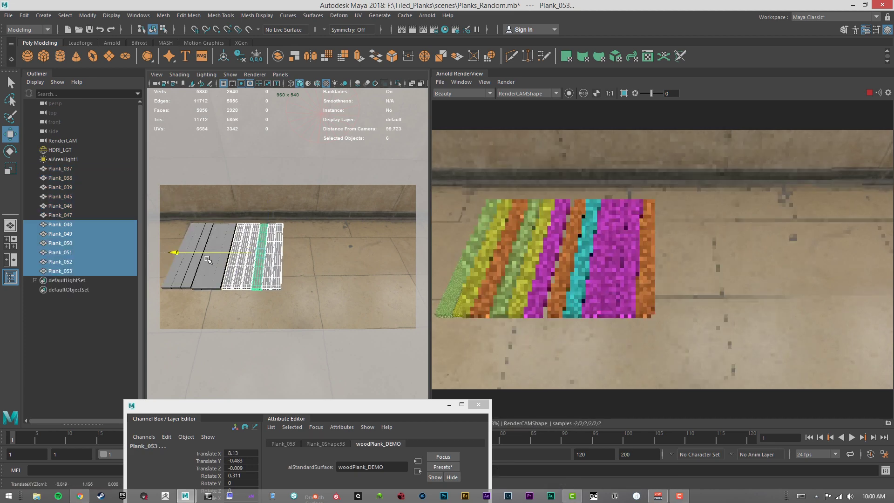
{"action": "key", "text": "shift+d"}
{"action": "key", "text": "shift+d"}
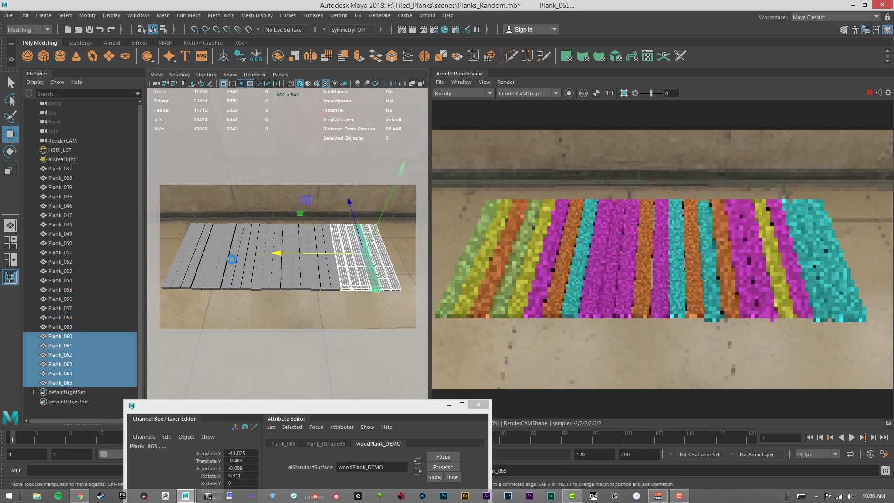
- Keep repeating the offset duplication of the six-plank group until the row is 108 planks long
{"action": "scroll", "coordinate": [354, 240], "scroll_direction": "down", "scroll_amount": 5}
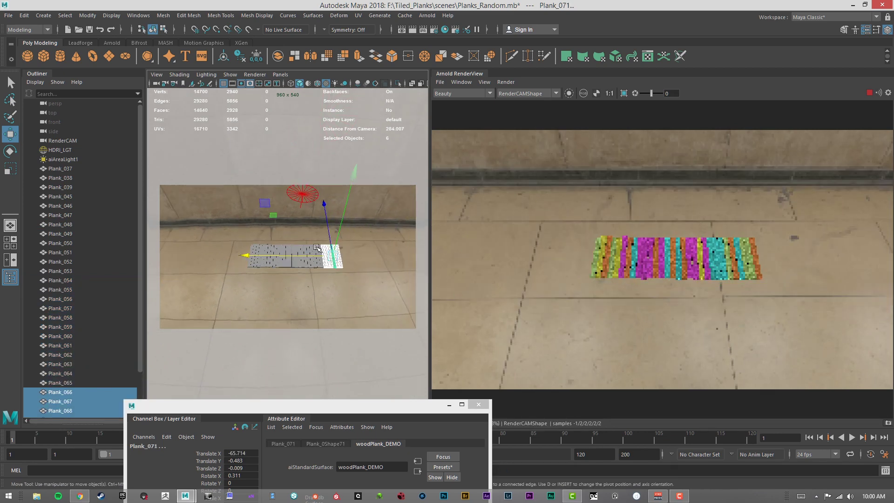
{"action": "key", "text": "shift+d"}
{"action": "key", "text": "shift+d"}
{"action": "key", "text": "shift+d"}
{"action": "key", "text": "shift+d"}
{"action": "key", "text": "shift+d"}
{"action": "key", "text": "shift+d"}
{"action": "key", "text": "shift+d"}
{"action": "key", "text": "shift+d"}
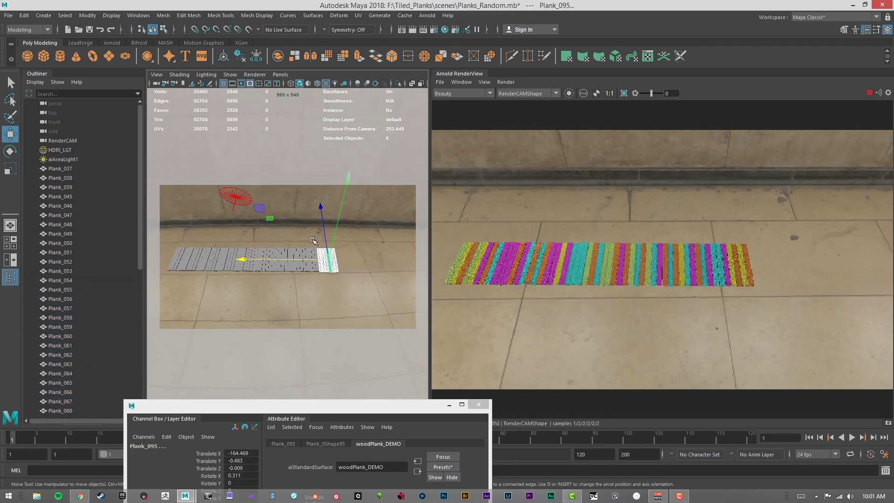
{"action": "scroll", "coordinate": [354, 237], "scroll_direction": "down", "scroll_amount": 2}
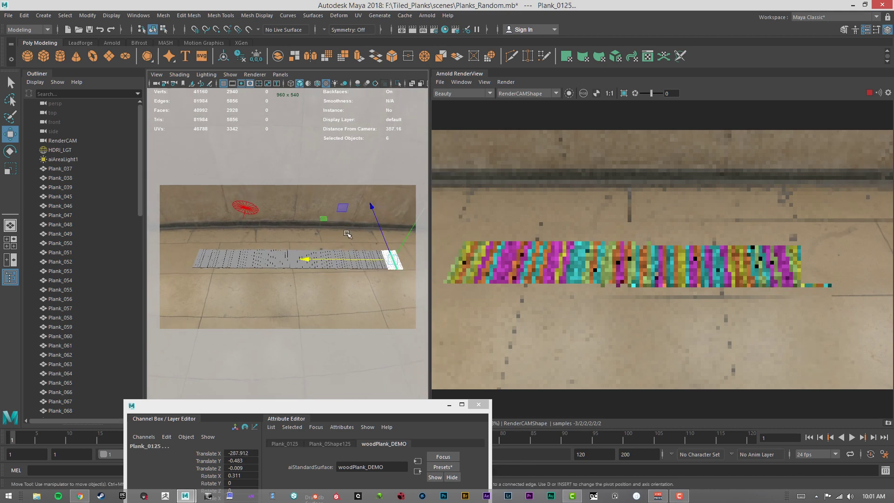
{"action": "middle_click_drag", "start_coordinate": [352, 236], "coordinate": [328, 239], "text": "alt"}
{"action": "key", "text": "shift+d"}
{"action": "key", "text": "shift+d"}
{"action": "key", "text": "shift+d"}
{"action": "key", "text": "shift+d"}
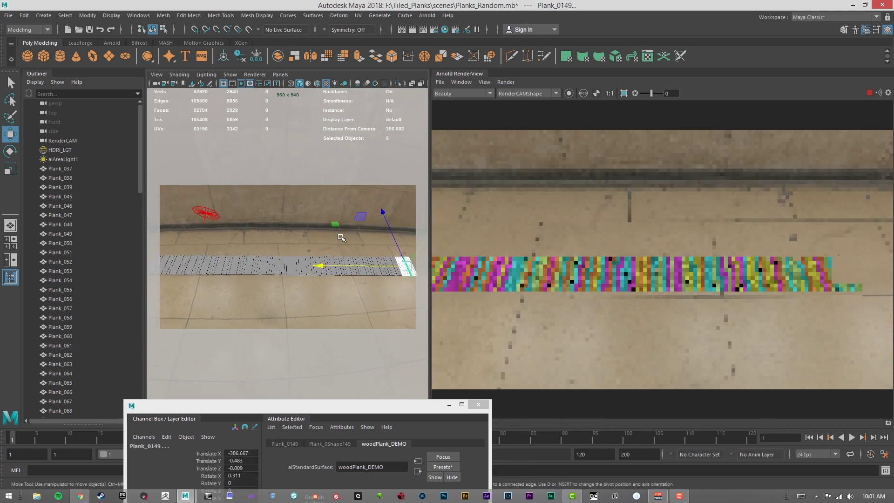
- Select the whole row of planks, duplicate it alongside to make four parallel rows, and clear the selection
{"action": "left_click_drag", "start_coordinate": [329, 238], "coordinate": [234, 248], "text": "alt"}
{"action": "middle_click_drag", "start_coordinate": [235, 248], "coordinate": [238, 217], "text": "alt"}
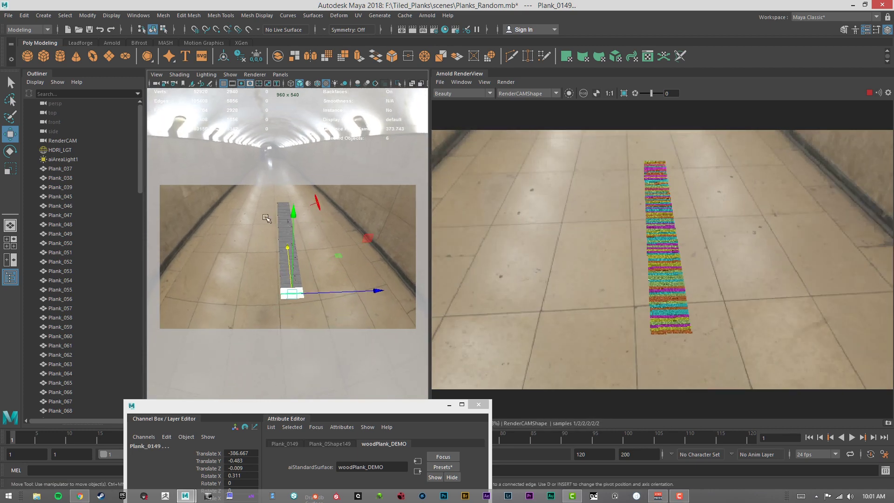
{"action": "left_click_drag", "start_coordinate": [243, 188], "coordinate": [291, 314]}
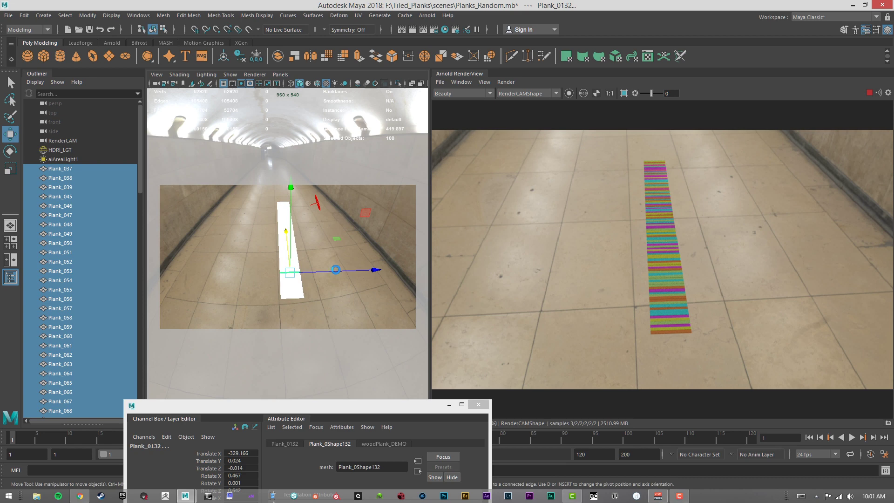
{"action": "left_click_drag", "start_coordinate": [334, 270], "coordinate": [313, 271], "text": "shift"}
{"action": "key", "text": "shift+d"}
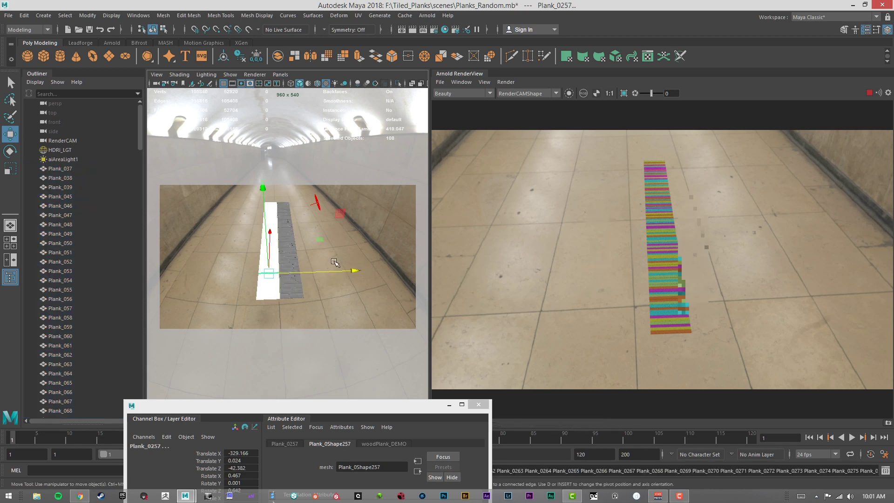
{"action": "key", "text": "shift+d"}
{"action": "key", "text": "f"}
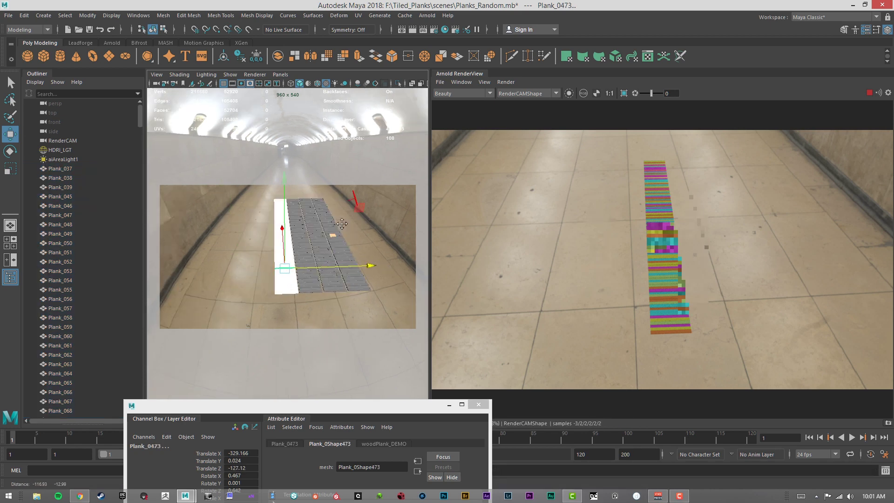
{"action": "right_click_drag", "start_coordinate": [352, 227], "coordinate": [360, 228], "text": "alt"}
{"action": "middle_click_drag", "start_coordinate": [360, 227], "coordinate": [320, 227], "text": "alt"}
{"action": "left_click", "coordinate": [380, 237]}
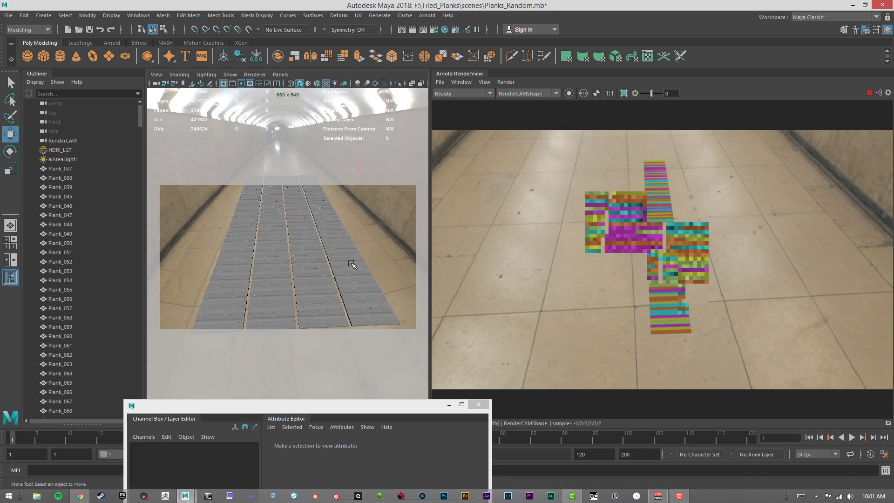
{"action": "left_click_drag", "start_coordinate": [335, 271], "coordinate": [343, 269], "text": "alt"}
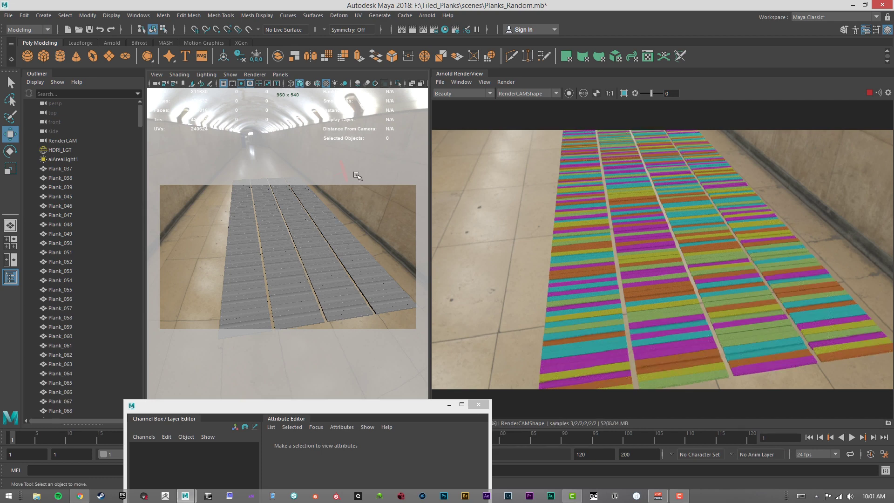
- Stop the live render and move the DemoColor_Switch node closer to woodPlank_DEMO in the demo network
{"action": "left_click_drag", "start_coordinate": [893, 56], "coordinate": [341, 29]}
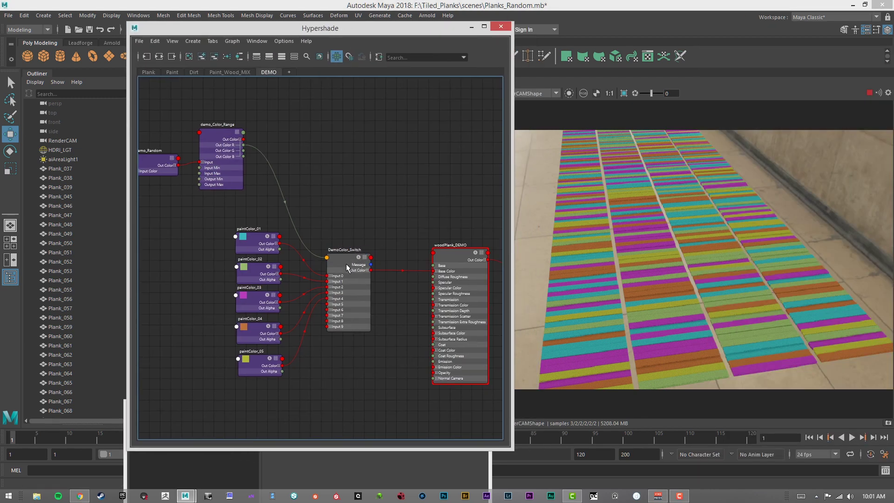
{"action": "left_click", "coordinate": [870, 93]}
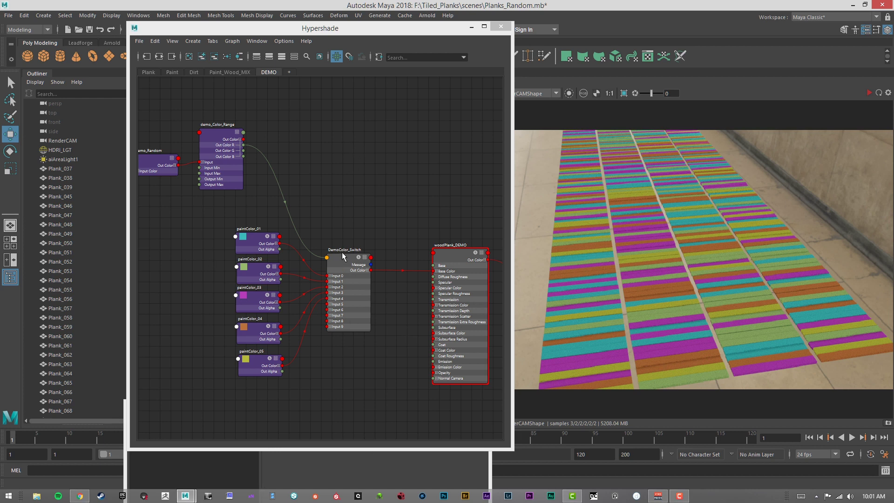
{"action": "left_click_drag", "start_coordinate": [341, 260], "coordinate": [369, 237]}
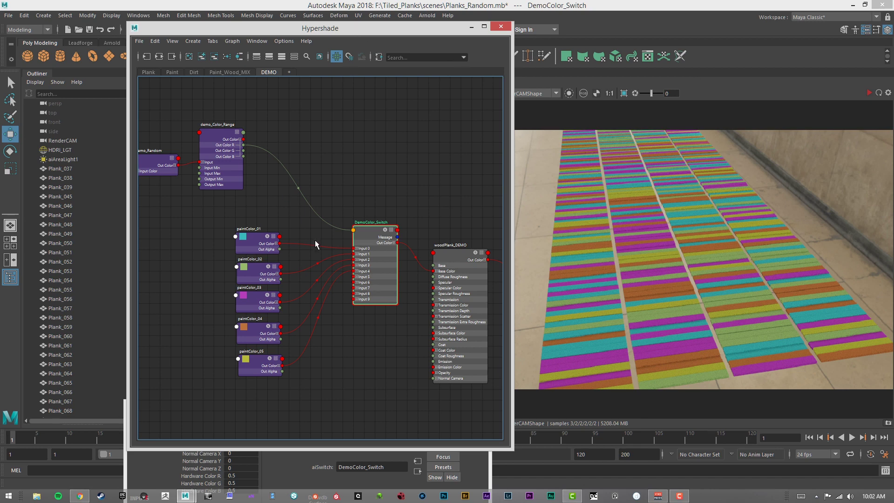
- Examine the PaintWear and paint range nodes in the Paint_Wood_MIX network
{"action": "left_click_drag", "start_coordinate": [300, 28], "coordinate": [893, 70]}
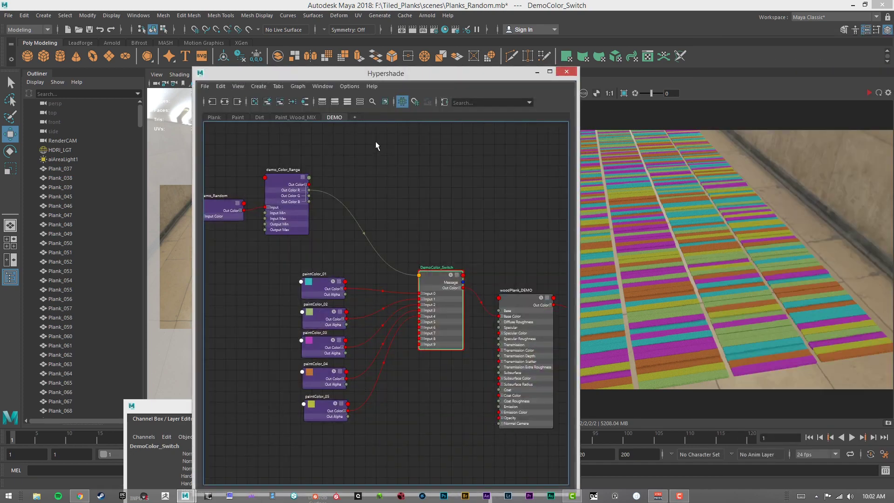
{"action": "left_click", "coordinate": [309, 117]}
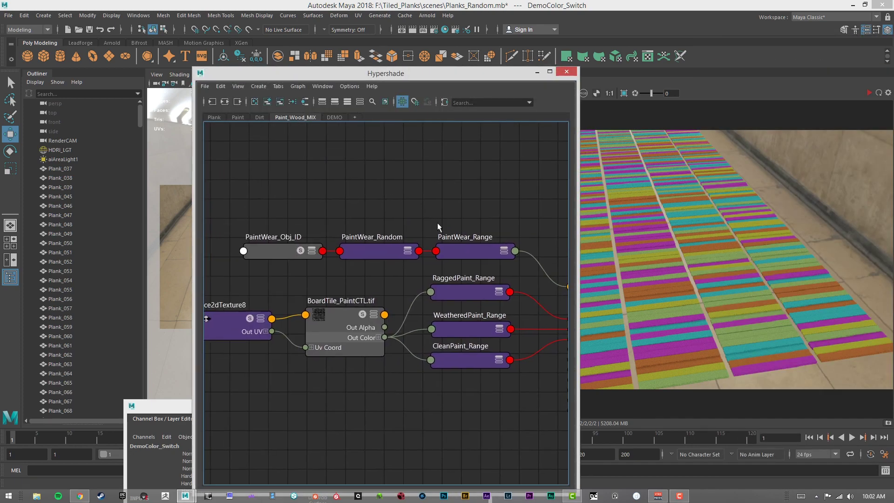
{"action": "mouse_move", "coordinate": [487, 255]}
{"action": "middle_mouse_down", "text": "alt"}
{"action": "mouse_move", "coordinate": [514, 223]}
{"action": "mouse_move", "coordinate": [436, 215]}
{"action": "middle_mouse_up", "text": "alt"}
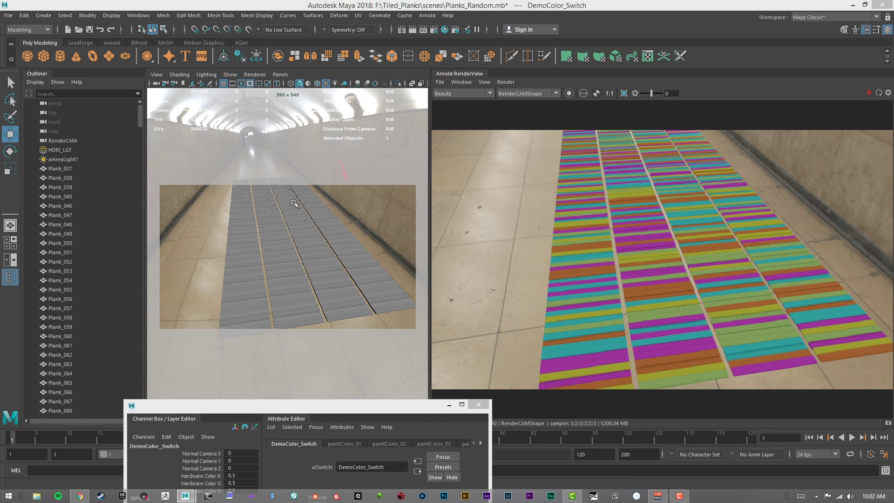
- Select all planks, assign them the existing Wood_Paint_MIX_MTL material, and restart the live render for a closer look
{"action": "left_click_drag", "start_coordinate": [220, 163], "coordinate": [408, 370]}
{"action": "right_click_drag", "start_coordinate": [348, 226], "coordinate": [461, 299]}
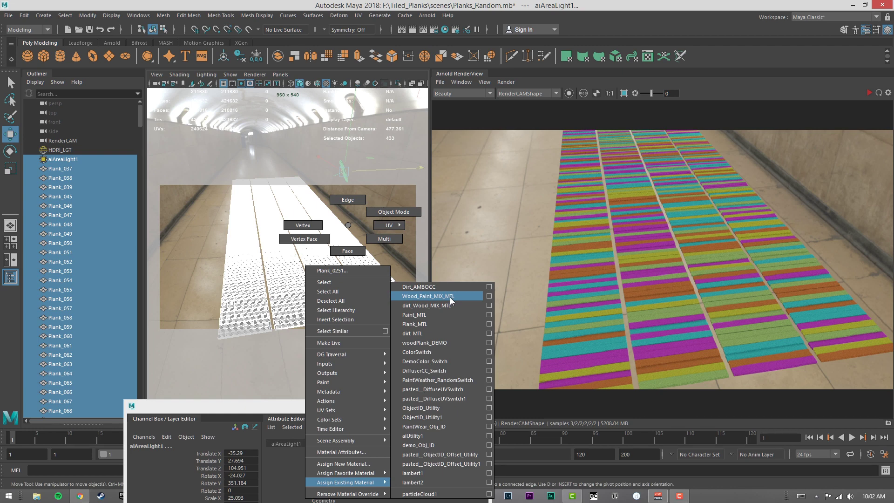
{"action": "right_click_drag", "start_coordinate": [450, 297], "coordinate": [450, 297]}
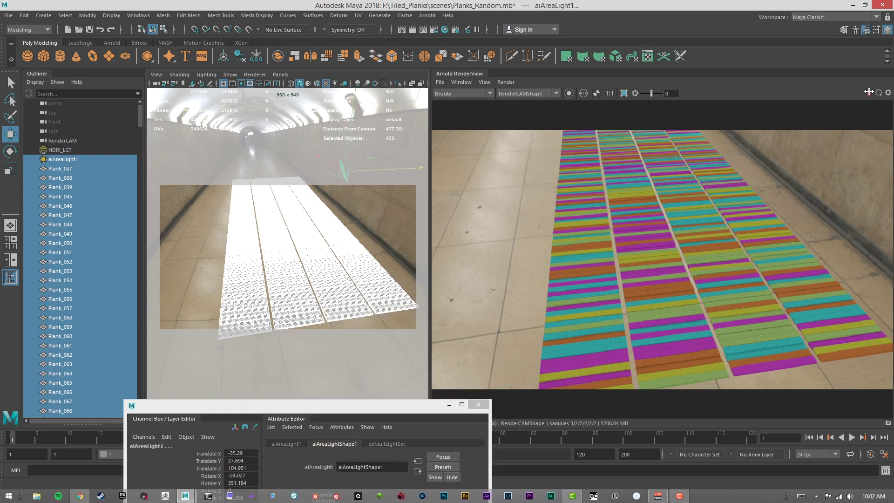
{"action": "left_click", "coordinate": [869, 91]}
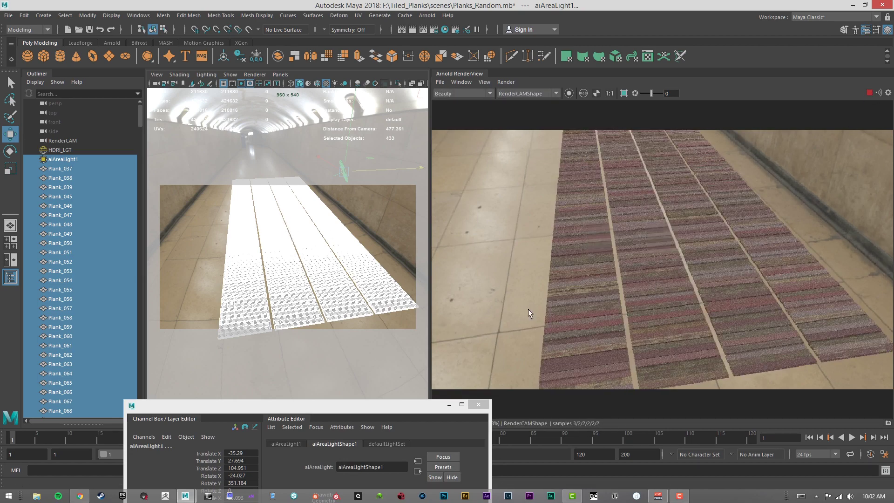
{"action": "right_click_drag", "start_coordinate": [295, 311], "coordinate": [333, 265], "text": "alt"}
{"action": "middle_click_drag", "start_coordinate": [333, 265], "coordinate": [333, 260], "text": "alt"}
{"action": "right_click_drag", "start_coordinate": [333, 259], "coordinate": [338, 259], "text": "alt"}
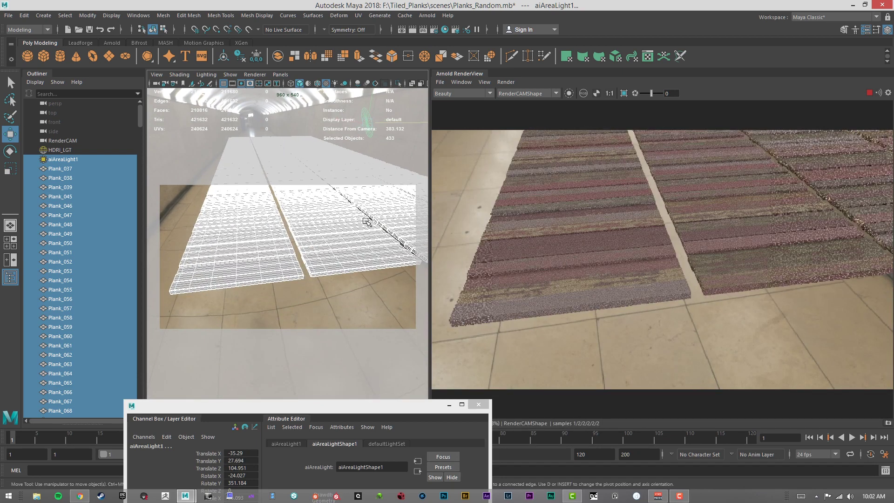
- Frame the plank rows closer and set the Hue Shift of ColorFinal_CC in the Paint network to 0.570
{"action": "middle_click_drag", "start_coordinate": [367, 222], "coordinate": [347, 232], "text": "alt"}
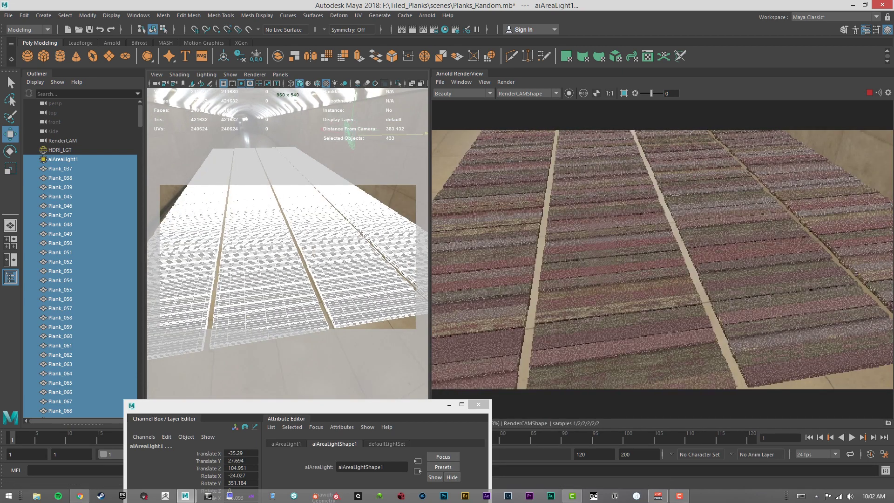
{"action": "key", "text": "alt+Tab"}
{"action": "left_click_drag", "start_coordinate": [280, 96], "coordinate": [185, 79]}
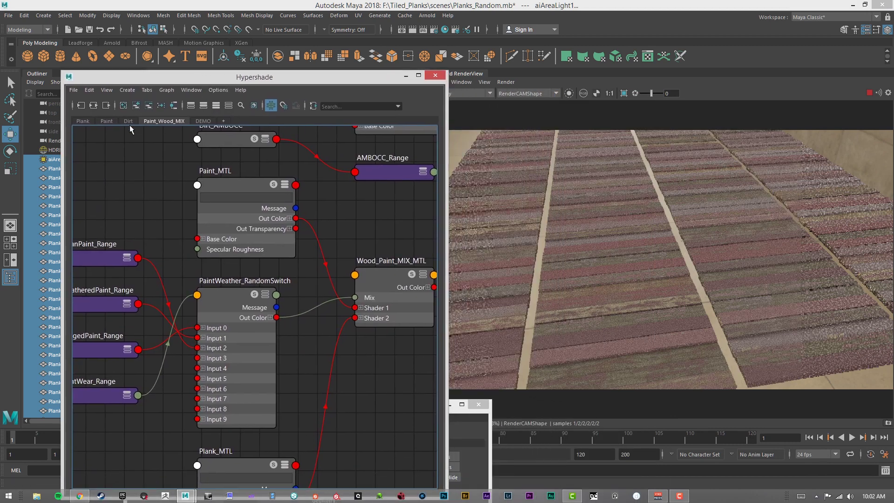
{"action": "left_click", "coordinate": [106, 121]}
{"action": "middle_click_drag", "start_coordinate": [387, 298], "coordinate": [303, 278], "text": "alt"}
{"action": "left_click", "coordinate": [365, 275]}
{"action": "left_click", "coordinate": [431, 411]}
{"action": "left_click_drag", "start_coordinate": [431, 411], "coordinate": [893, 168]}
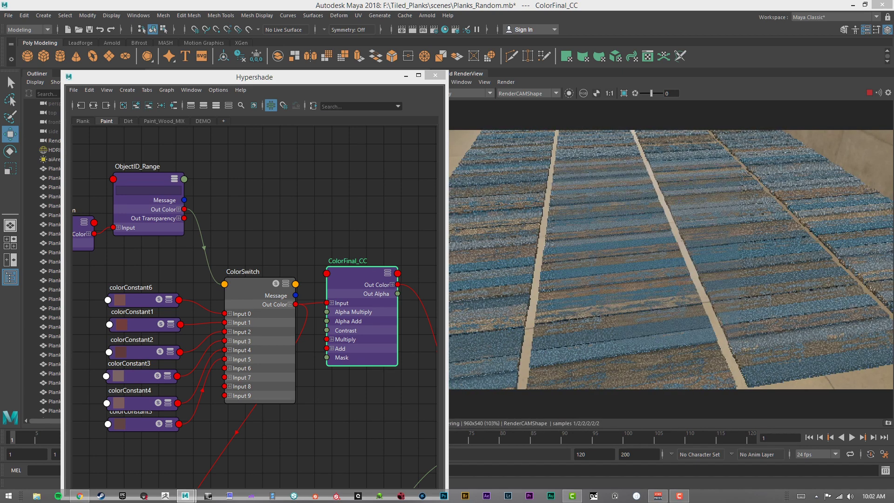
- Move the floating windows clear of the render and bring the DEMO node network back into view for review
{"action": "left_click_drag", "start_coordinate": [331, 76], "coordinate": [617, 395]}
{"action": "left_click_drag", "start_coordinate": [893, 180], "coordinate": [154, 183]}
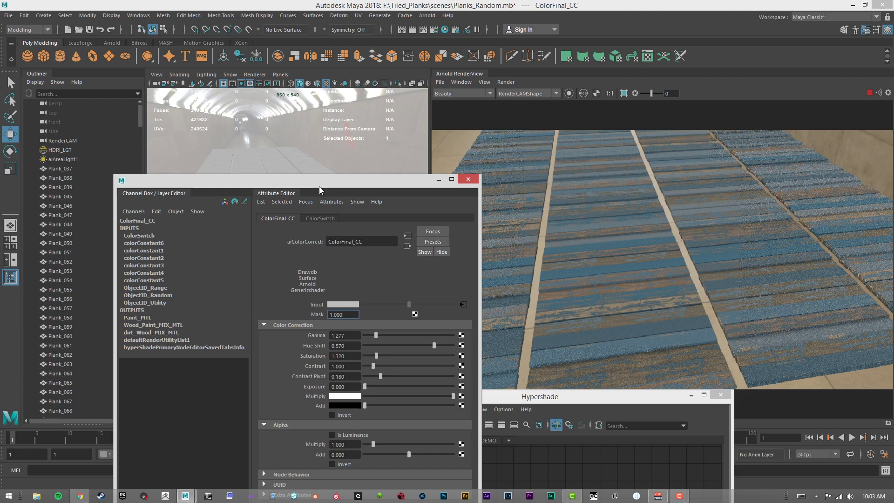
{"action": "left_click_drag", "start_coordinate": [351, 180], "coordinate": [893, 147]}
{"action": "left_click_drag", "start_coordinate": [496, 397], "coordinate": [290, 53]}
{"action": "left_click", "coordinate": [282, 96]}
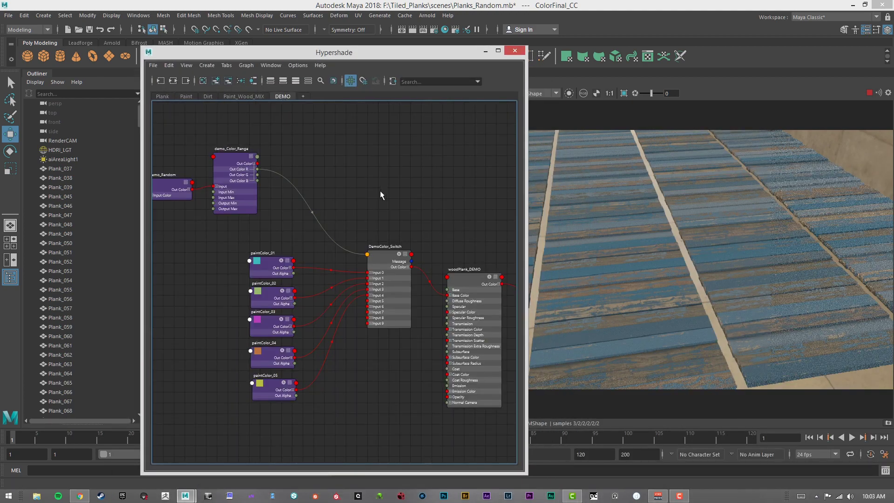
{"action": "scroll", "coordinate": [375, 191], "scroll_direction": "down", "scroll_amount": 3}
{"action": "middle_click_drag", "start_coordinate": [325, 193], "coordinate": [362, 213], "text": "alt"}
{"action": "mouse_move", "coordinate": [452, 235]}
{"action": "middle_mouse_down", "text": "alt"}
{"action": "mouse_move", "coordinate": [339, 214]}
{"action": "mouse_move", "coordinate": [513, 253]}
{"action": "middle_mouse_up", "text": "alt"}
{"action": "scroll", "coordinate": [322, 289], "scroll_direction": "up", "scroll_amount": 3}
{"action": "middle_click_drag", "start_coordinate": [313, 287], "coordinate": [179, 270], "text": "alt"}
{"action": "scroll", "coordinate": [342, 280], "scroll_direction": "down", "scroll_amount": 1}
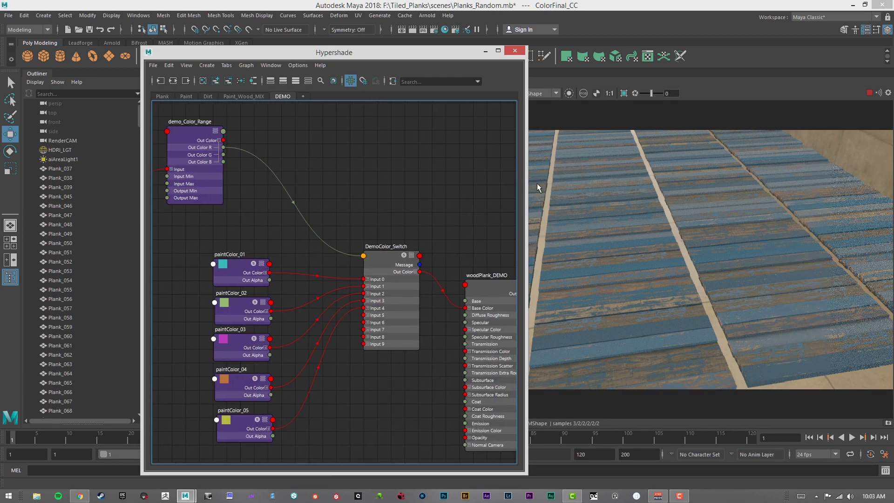
- Stop the live render and move the DemoColor_Switch node closer to the five paintColor nodes
{"action": "left_click", "coordinate": [869, 94]}
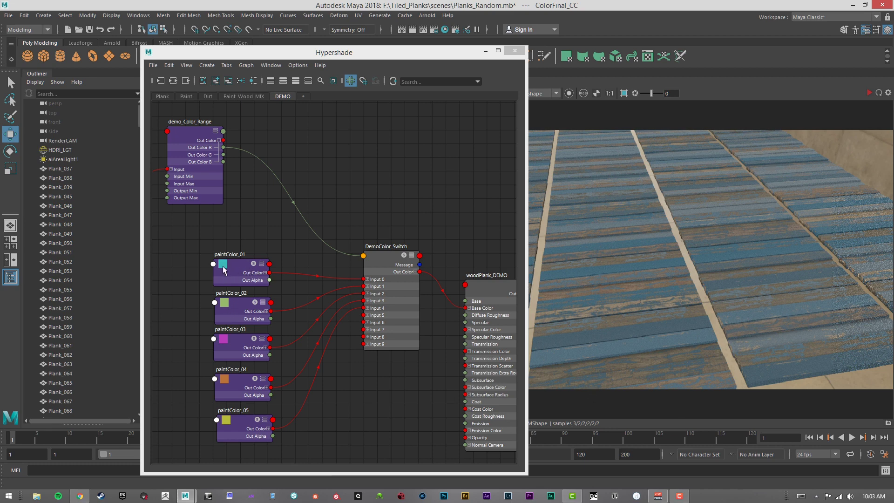
{"action": "middle_click_drag", "start_coordinate": [384, 359], "coordinate": [289, 328], "text": "alt"}
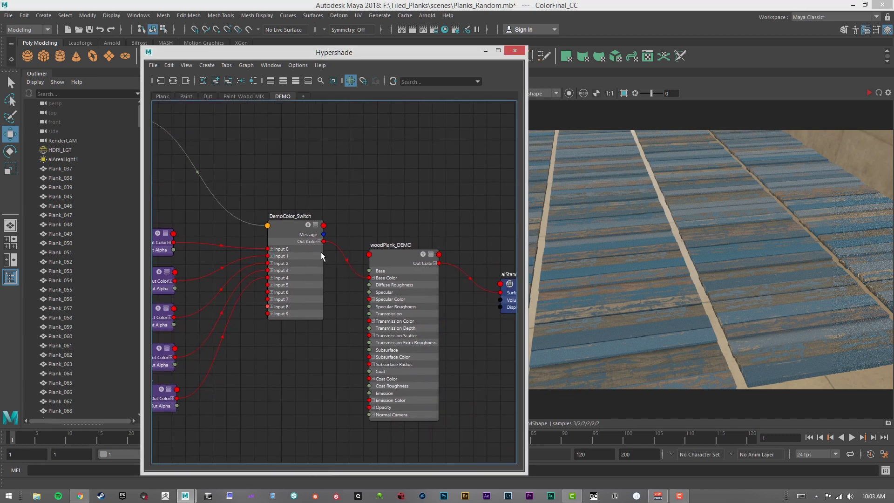
{"action": "left_click_drag", "start_coordinate": [287, 223], "coordinate": [255, 213]}
{"action": "middle_click_drag", "start_coordinate": [456, 272], "coordinate": [480, 309], "text": "alt"}
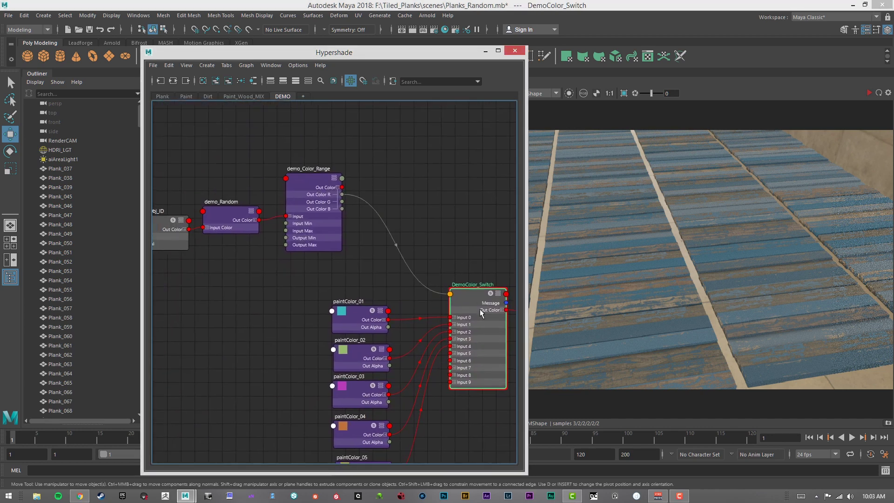
- Trace the demo network from demo_Obj_ID through demo_Random and demo_Color_Range to DemoColor_Switch and woodPlank_DEMO
{"action": "middle_click_drag", "start_coordinate": [345, 224], "coordinate": [428, 256], "text": "alt"}
{"action": "left_click", "coordinate": [257, 264]}
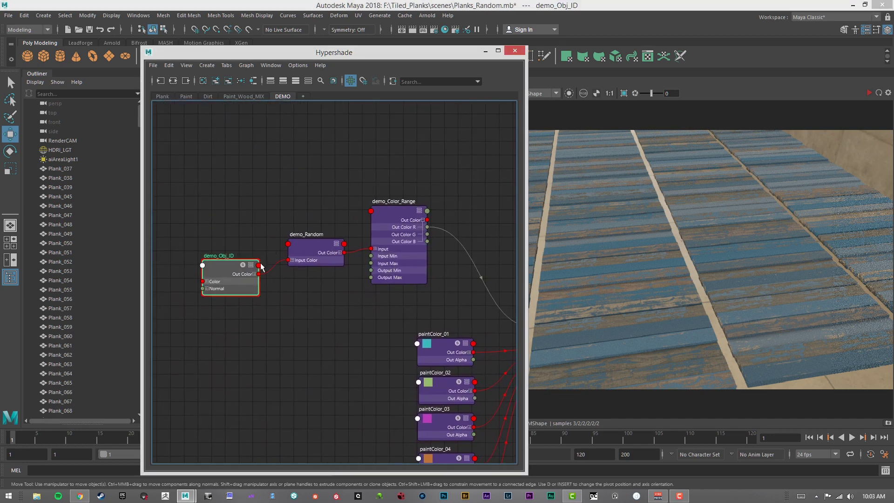
{"action": "left_click", "coordinate": [306, 247]}
{"action": "left_click", "coordinate": [406, 212]}
{"action": "middle_click_drag", "start_coordinate": [458, 230], "coordinate": [293, 147], "text": "alt"}
{"action": "right_click_drag", "start_coordinate": [377, 187], "coordinate": [349, 188], "text": "alt"}
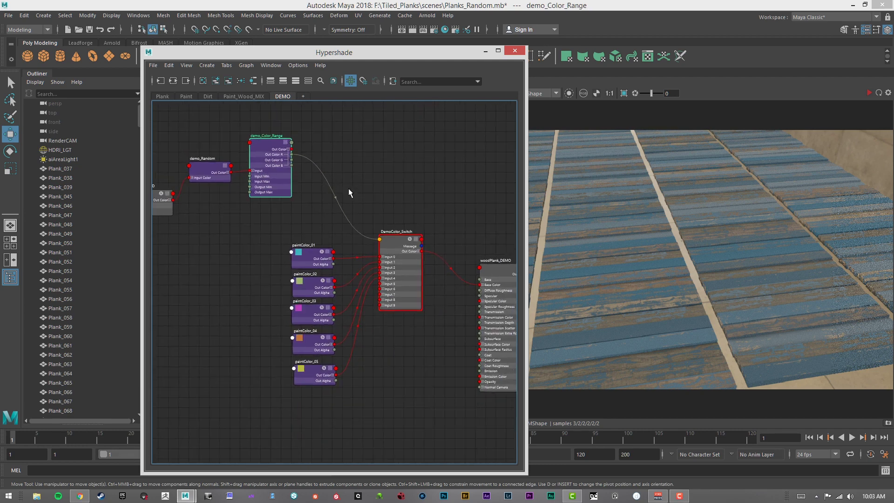
{"action": "middle_click_drag", "start_coordinate": [485, 248], "coordinate": [375, 248], "text": "alt"}
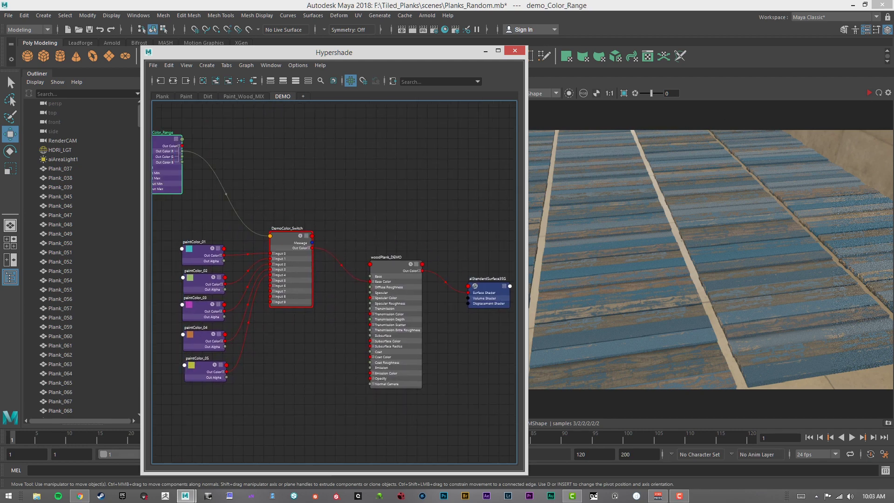